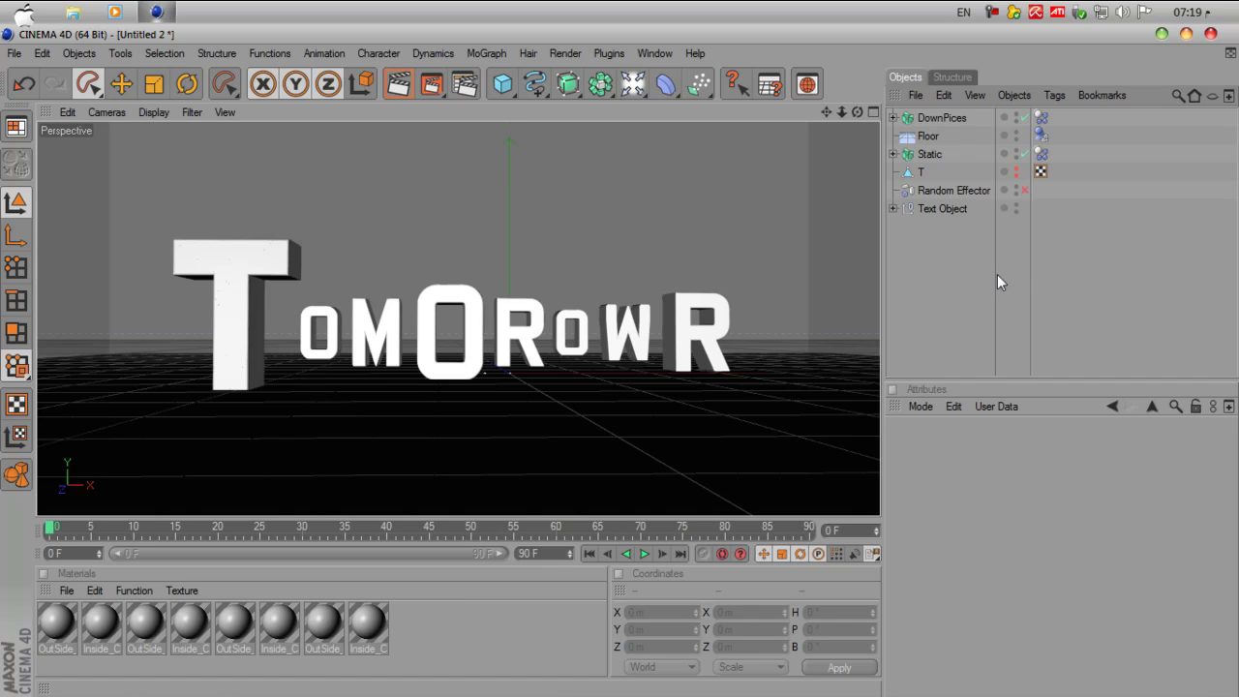
Expand the DownPices fracture object in the hierarchy and show the scene in a maximized Front view.
left_click(947, 117)
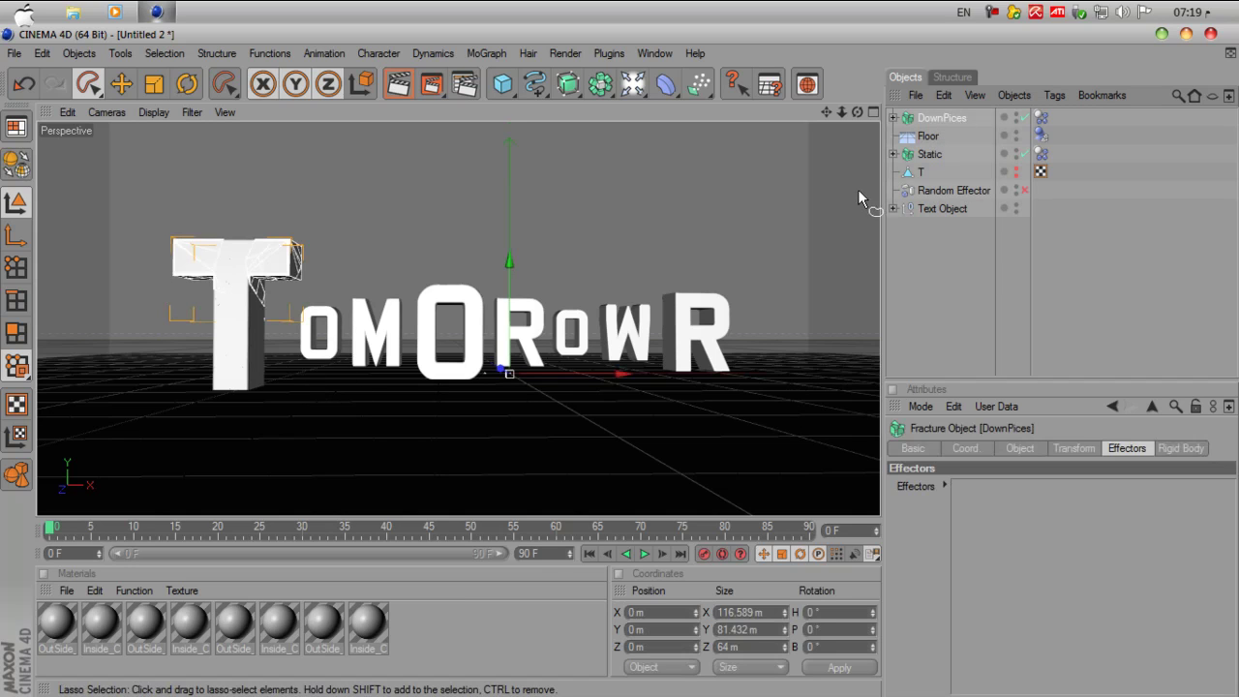
left_click(893, 118)
left_click(945, 136)
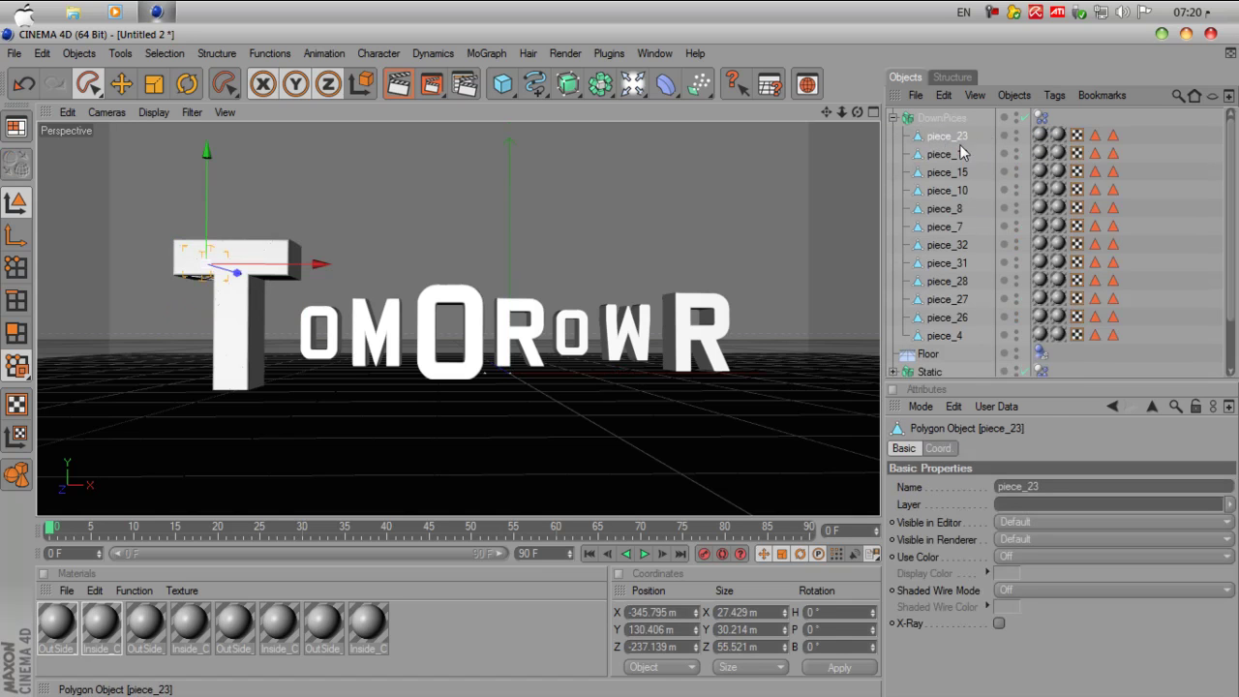
left_click(872, 113)
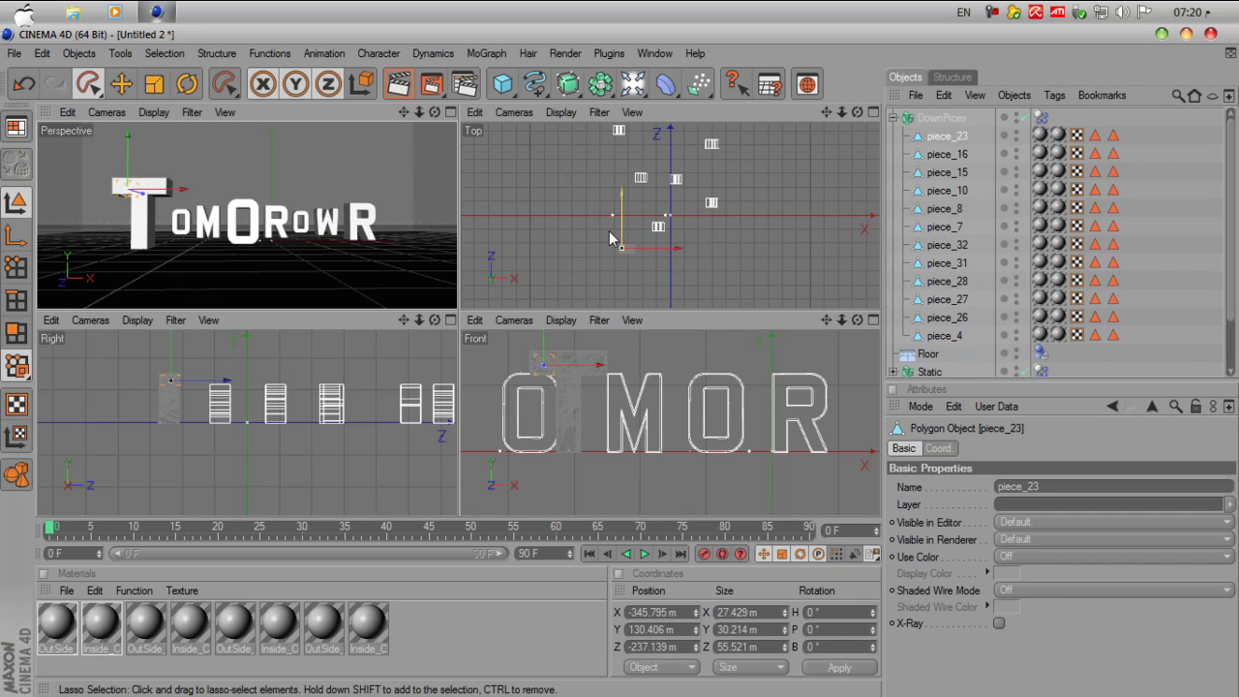
left_click(872, 319)
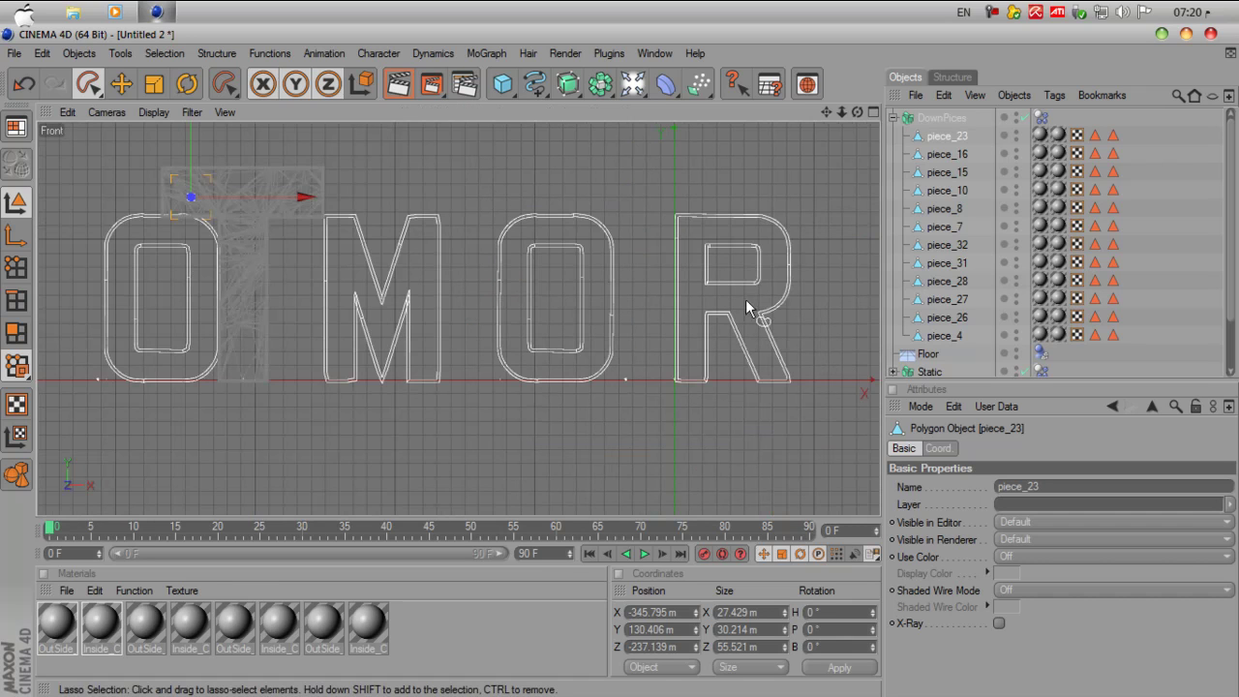
Examine which part of the T each DownPices piece covers, going one by one from piece_4 up to piece_8.
left_click(946, 336)
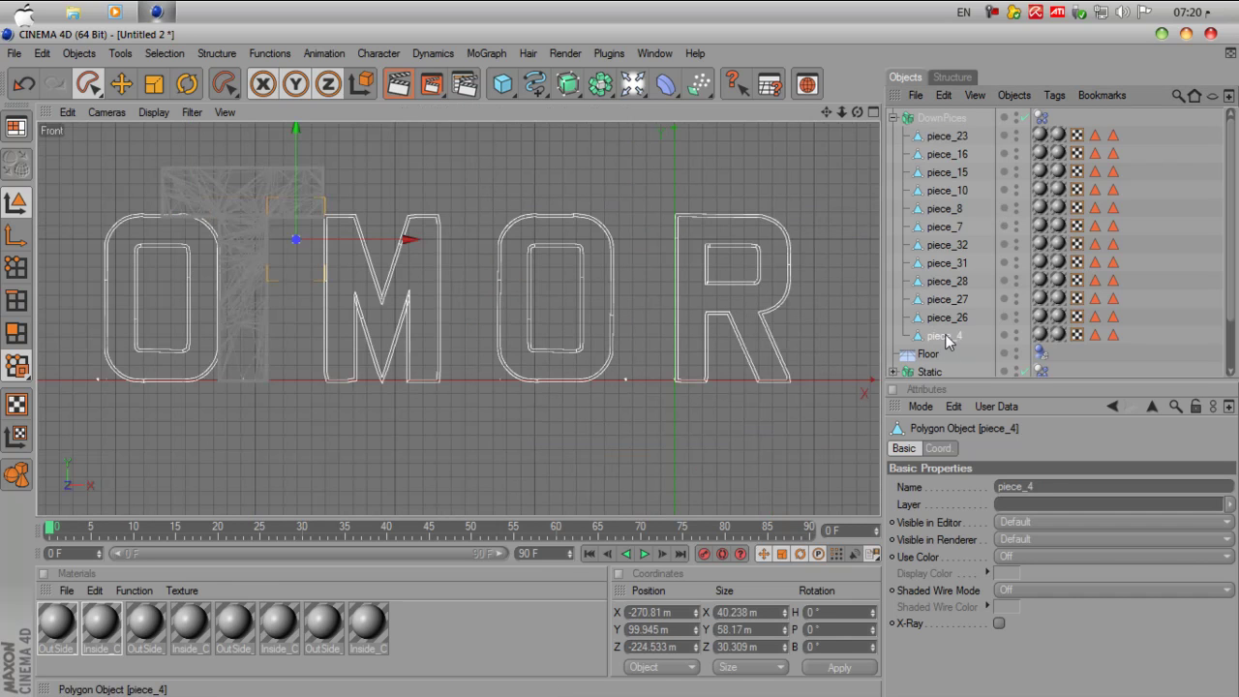
left_click(947, 317)
left_click(948, 299)
left_click(948, 280)
left_click(949, 263)
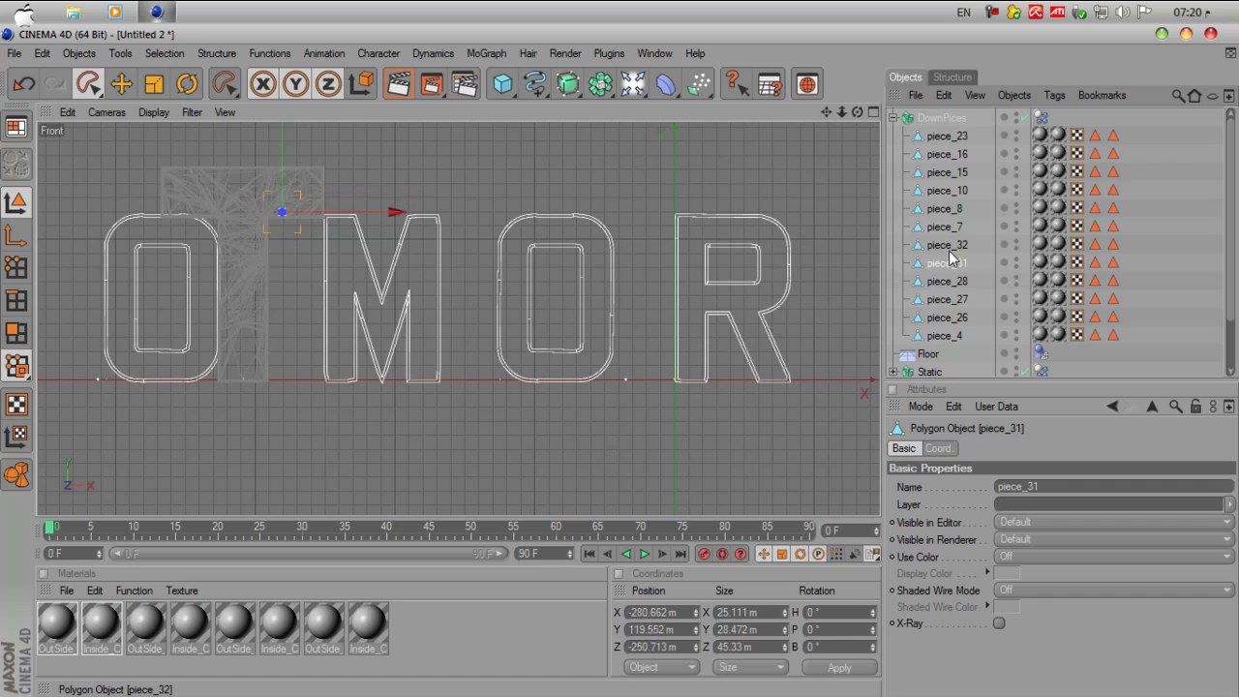
left_click(948, 245)
left_click(946, 226)
left_click(946, 208)
Switch to Live Selection, disable the DownPices fracture object and select piece_32 in the T's crossbar.
left_click(88, 84)
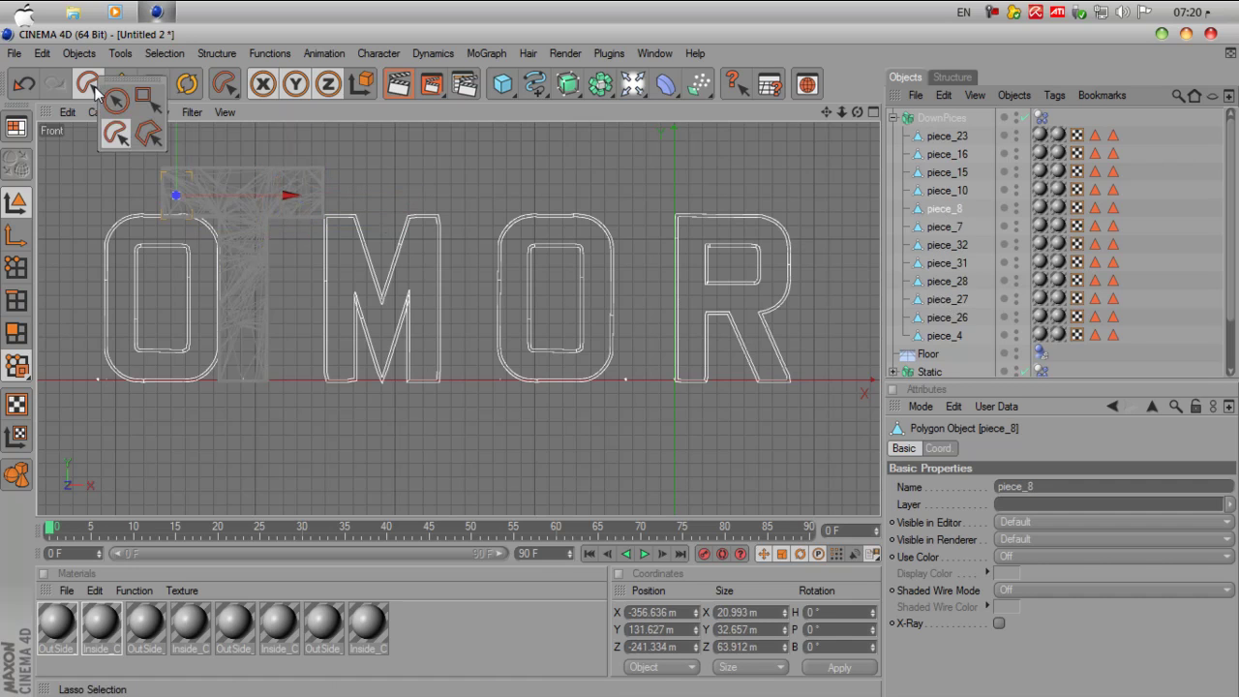
left_click(114, 100)
left_click(313, 203)
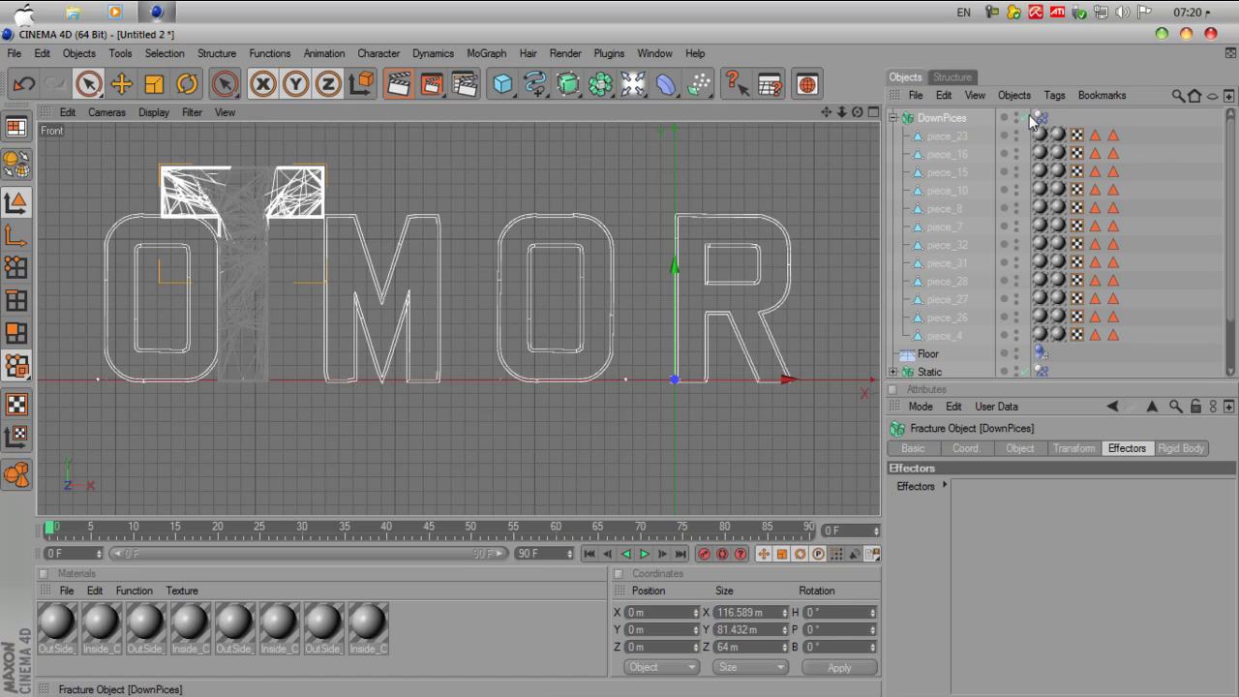
left_click(314, 203)
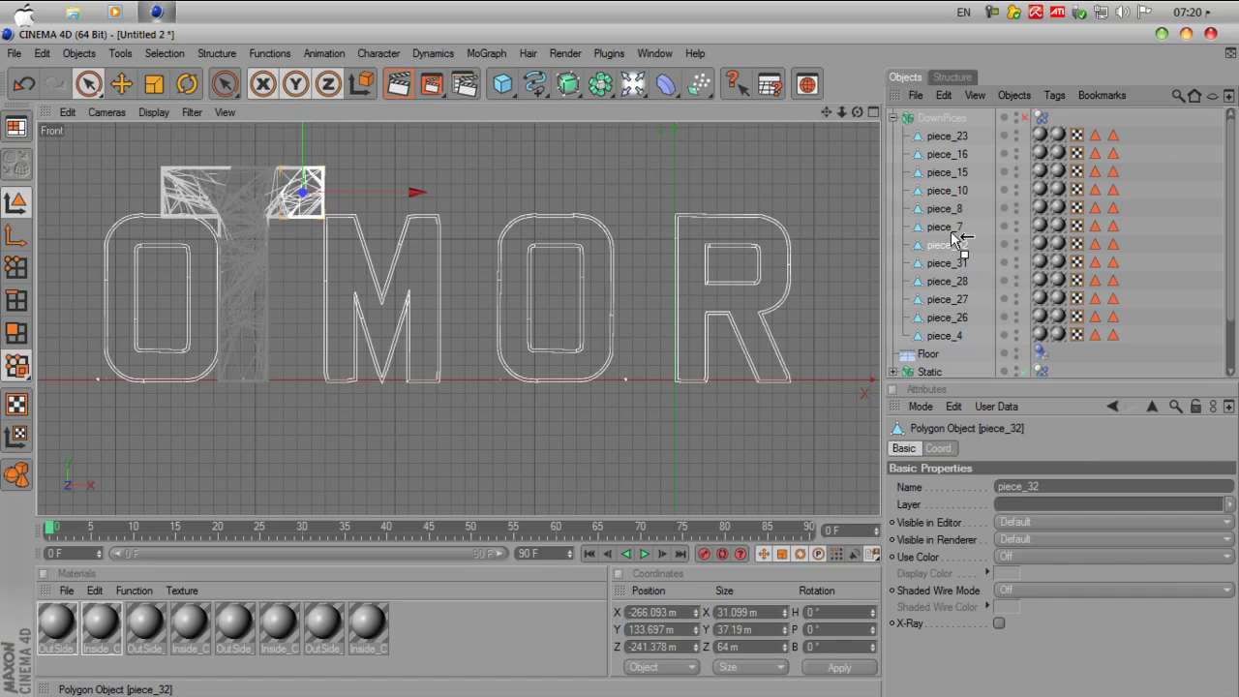
left_click_drag(955, 239, 961, 117)
left_click_drag(961, 116, 961, 117)
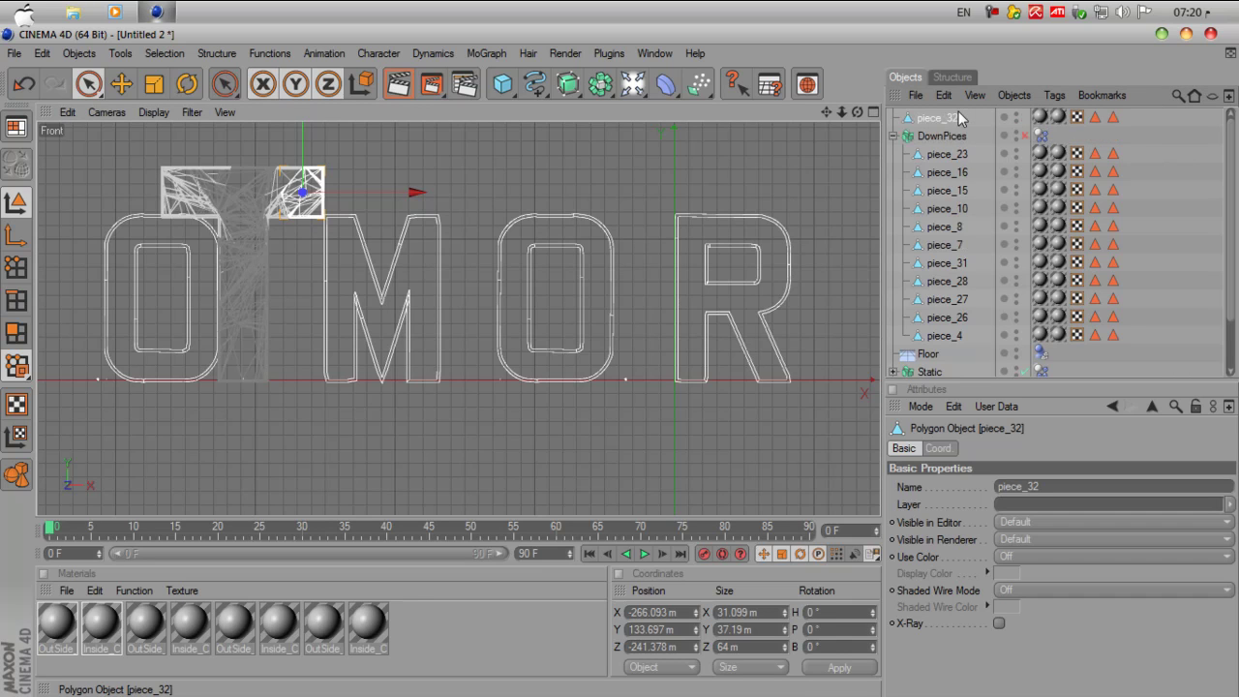
left_click(941, 244)
left_click(947, 264)
left_click(949, 282)
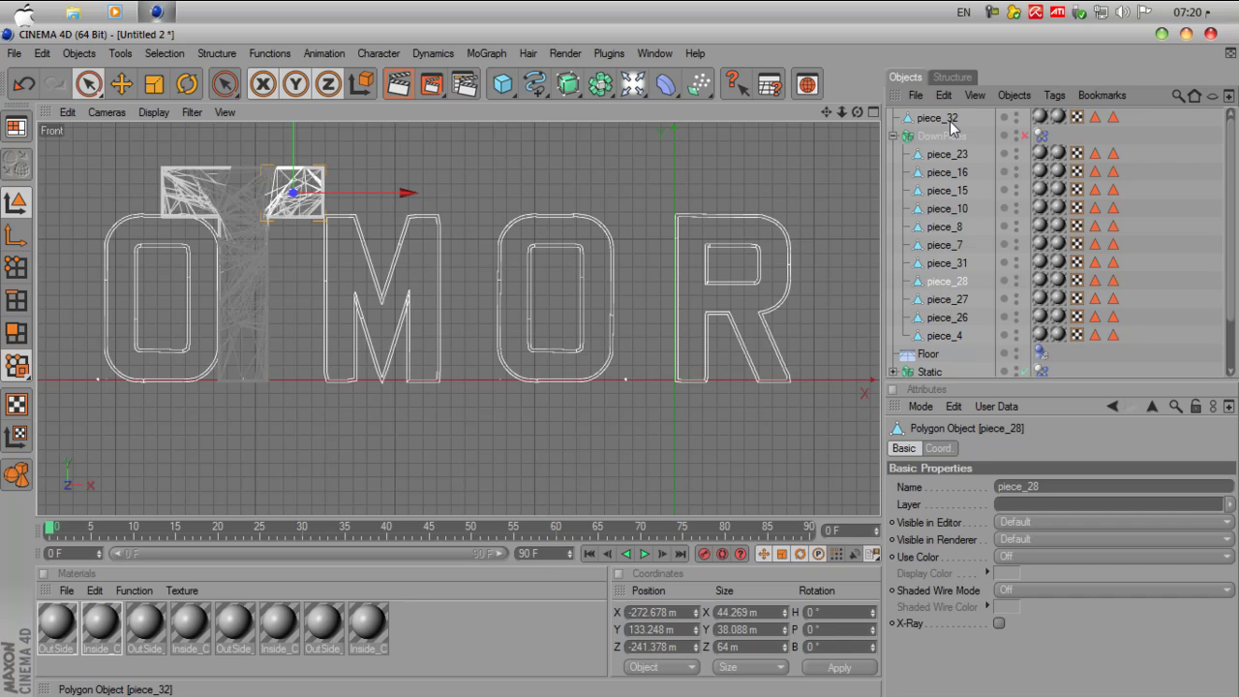
key("Up")
key("Up")
key("Up")
key("Up")
key("Up")
key("Up")
key("Up")
key("Up")
key("Up")
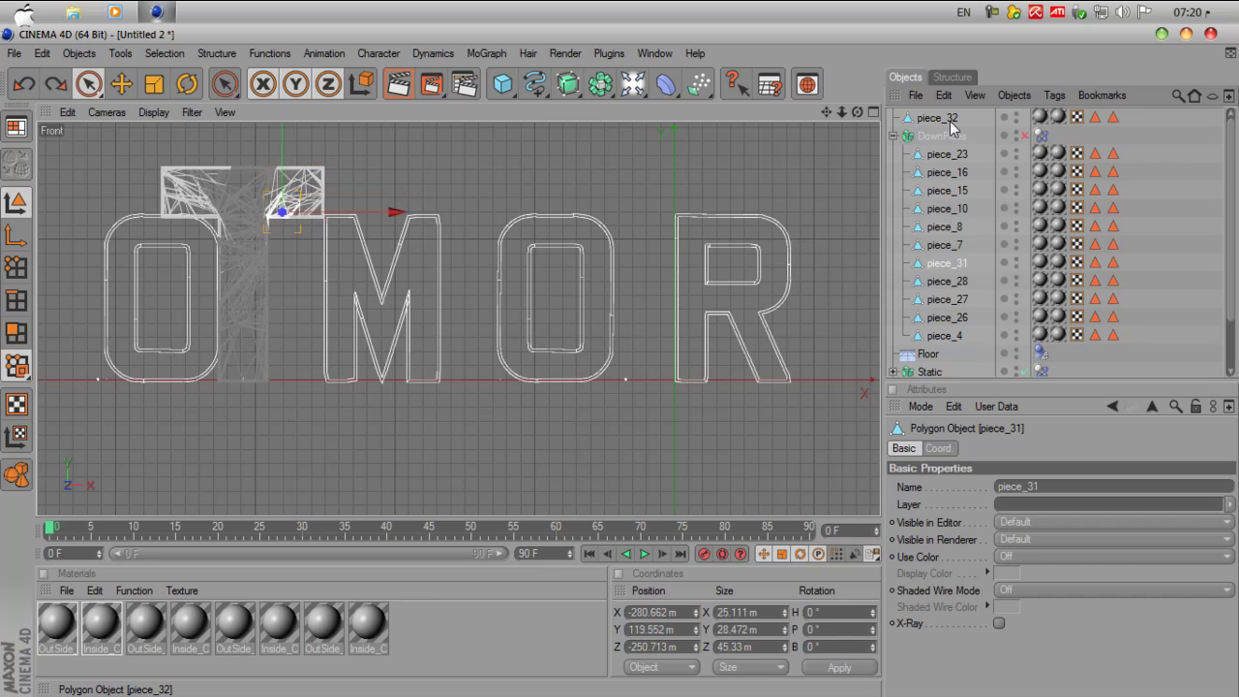
key("ctrl+z")
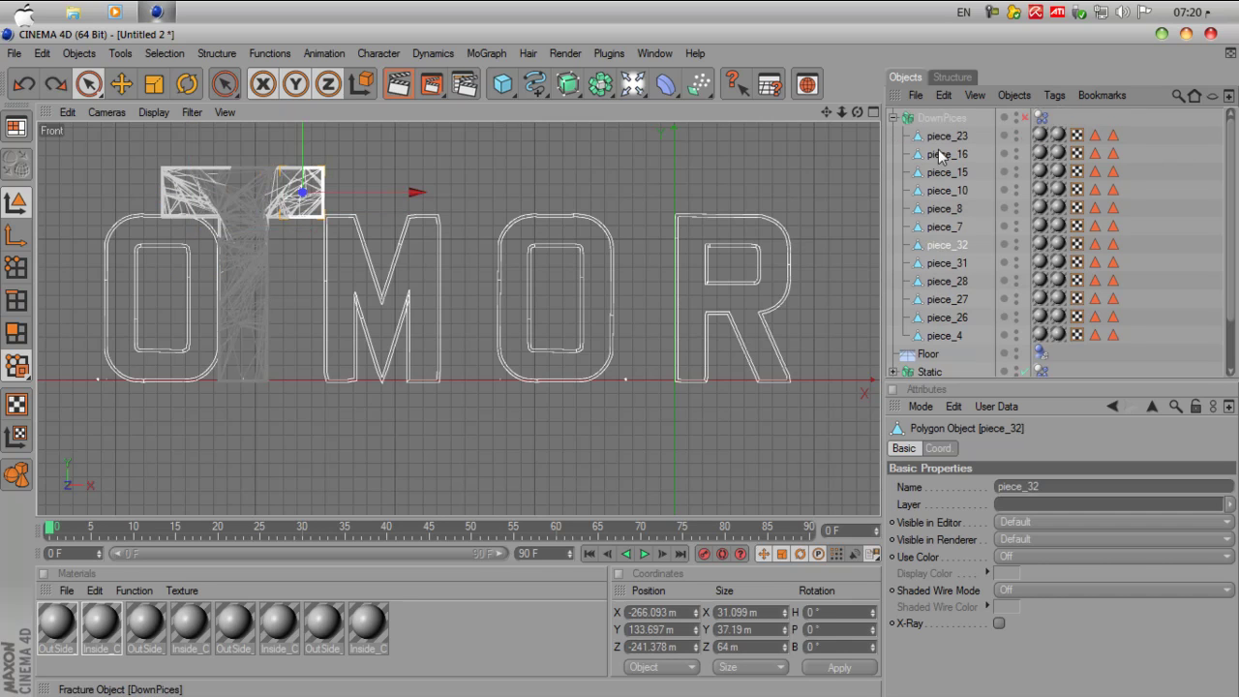
Check the neighbouring crossbar pieces, and place a copy of piece_32 outside the hierarchy, above DownPices.
left_click(946, 319)
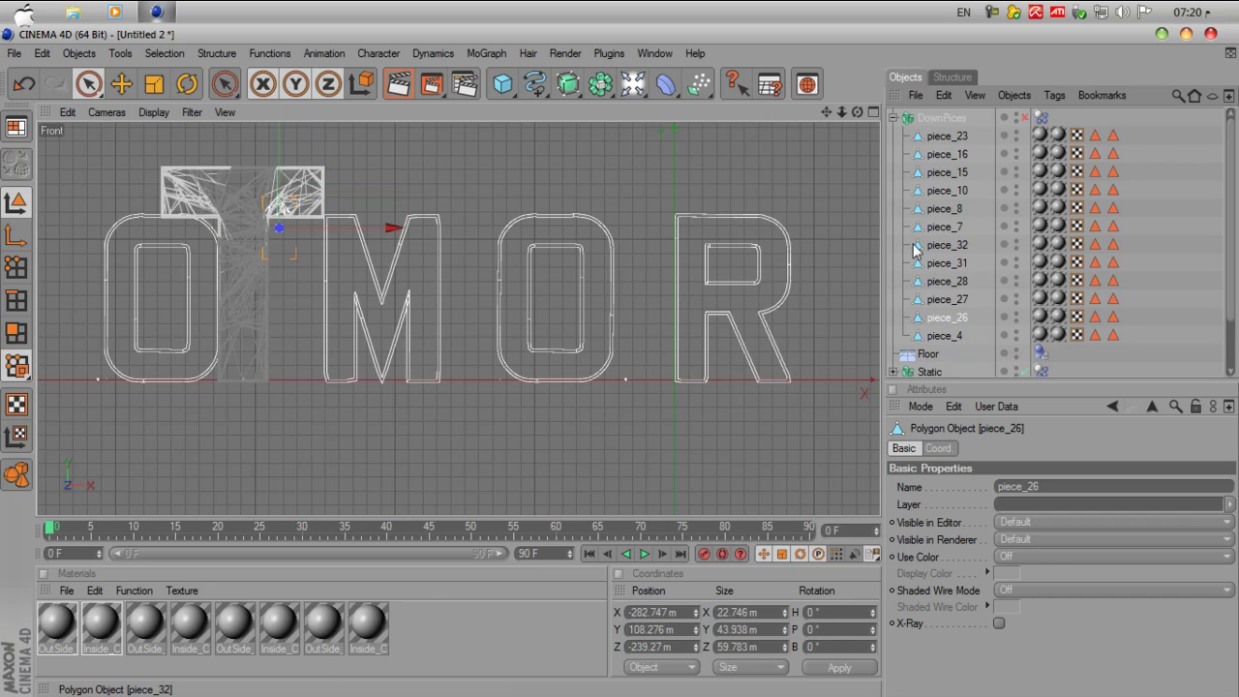
left_click(947, 301)
left_click(946, 285)
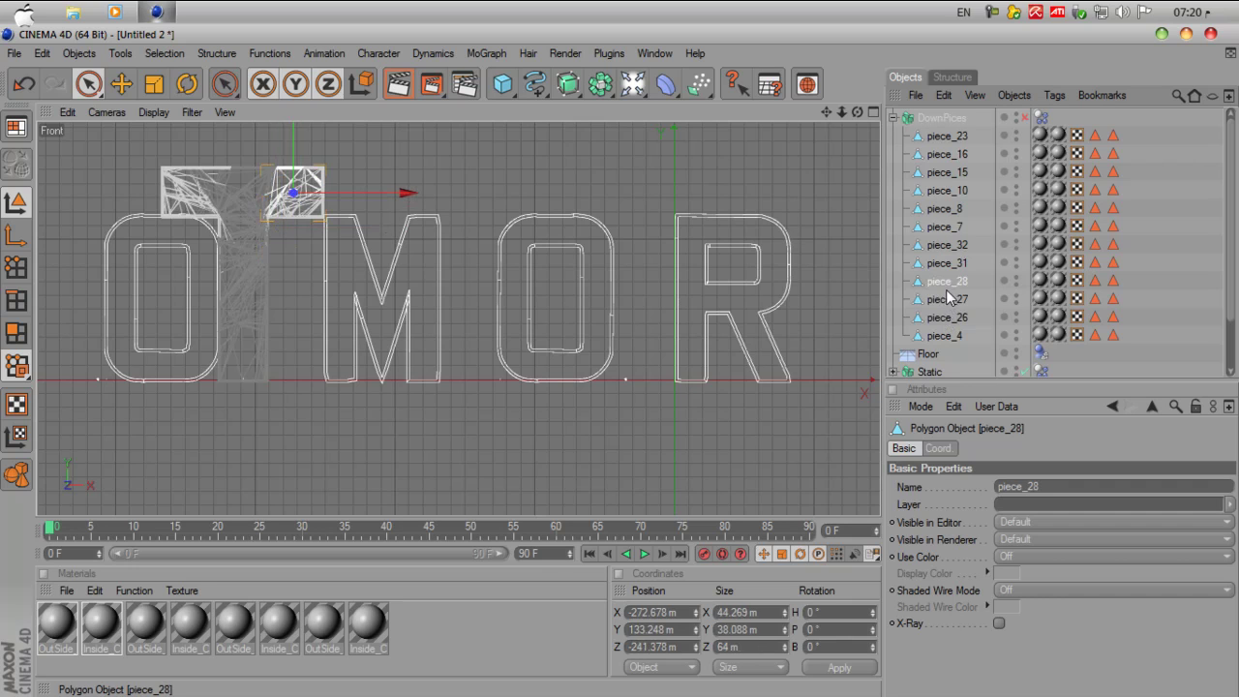
left_click(946, 266)
left_click(947, 248)
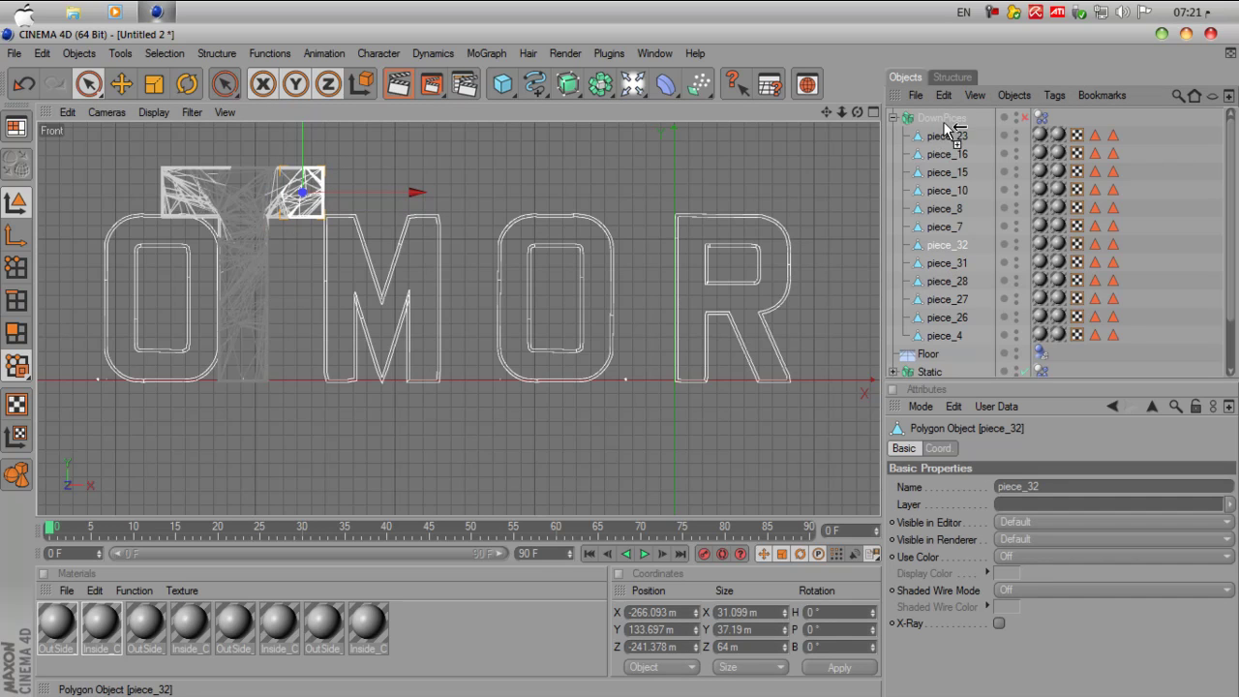
left_click_drag(949, 116, 949, 114)
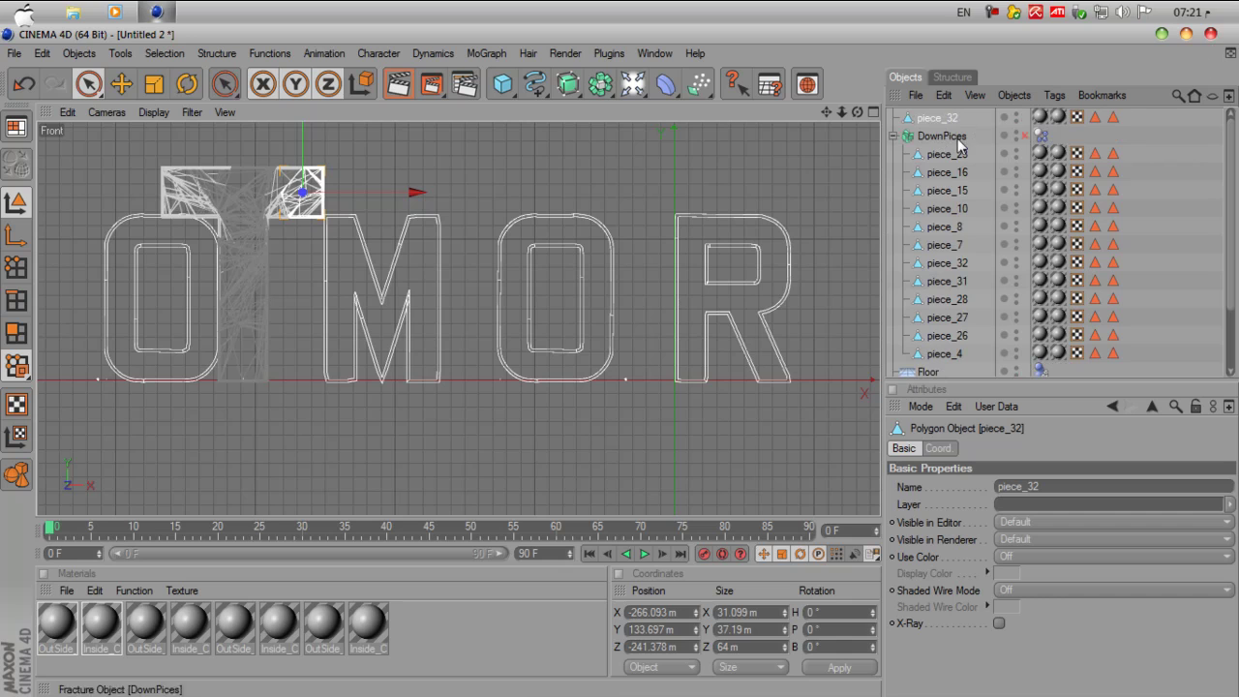
Copy piece_15 and piece_27 out of DownPices to the top level, beside the copied piece_32.
left_click(180, 211)
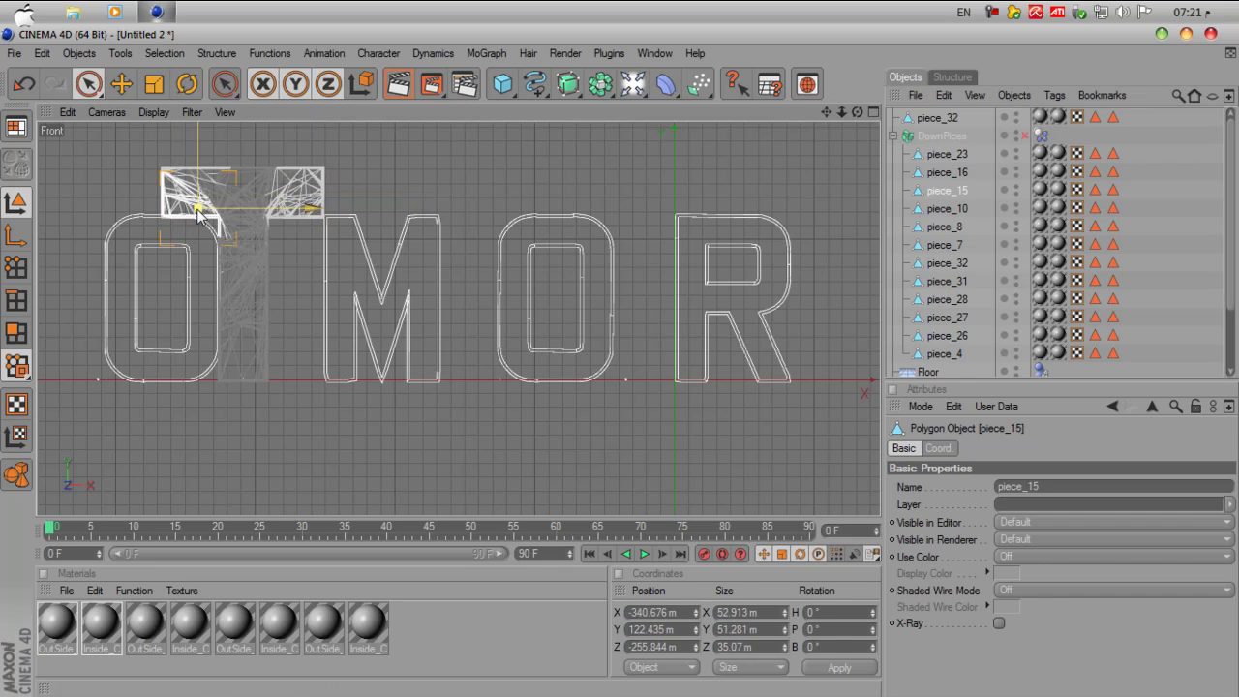
left_click_drag(947, 197, 949, 115, "ctrl")
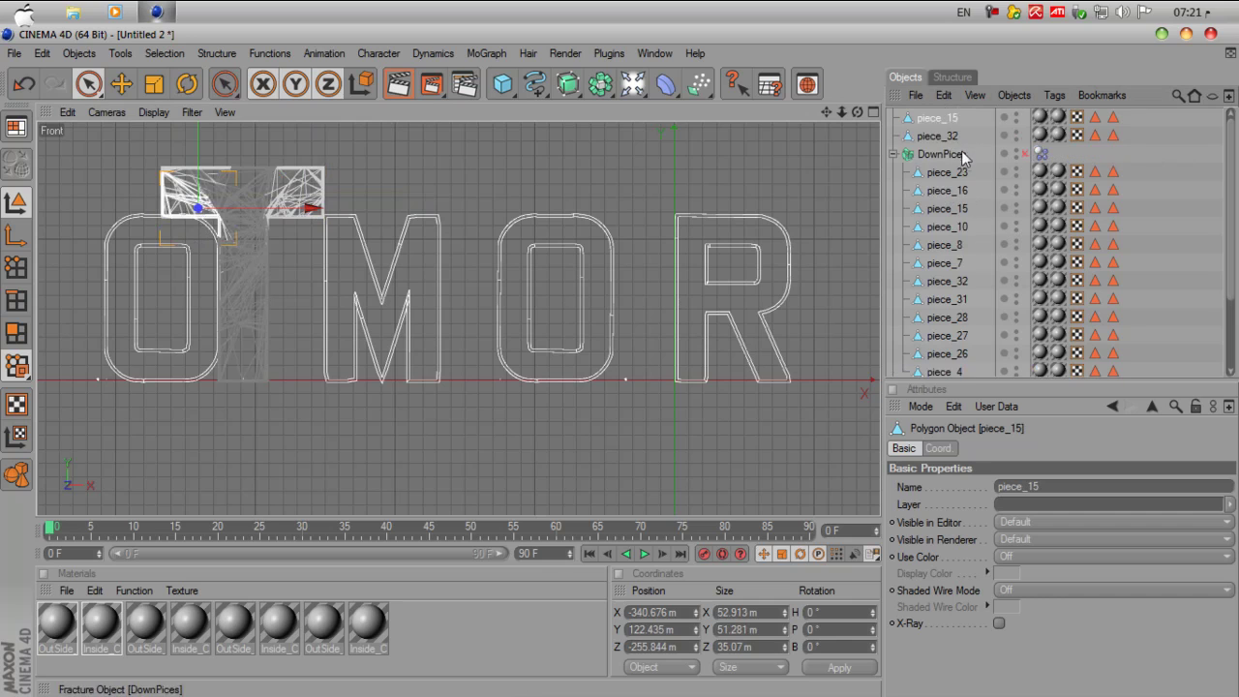
left_click(291, 187)
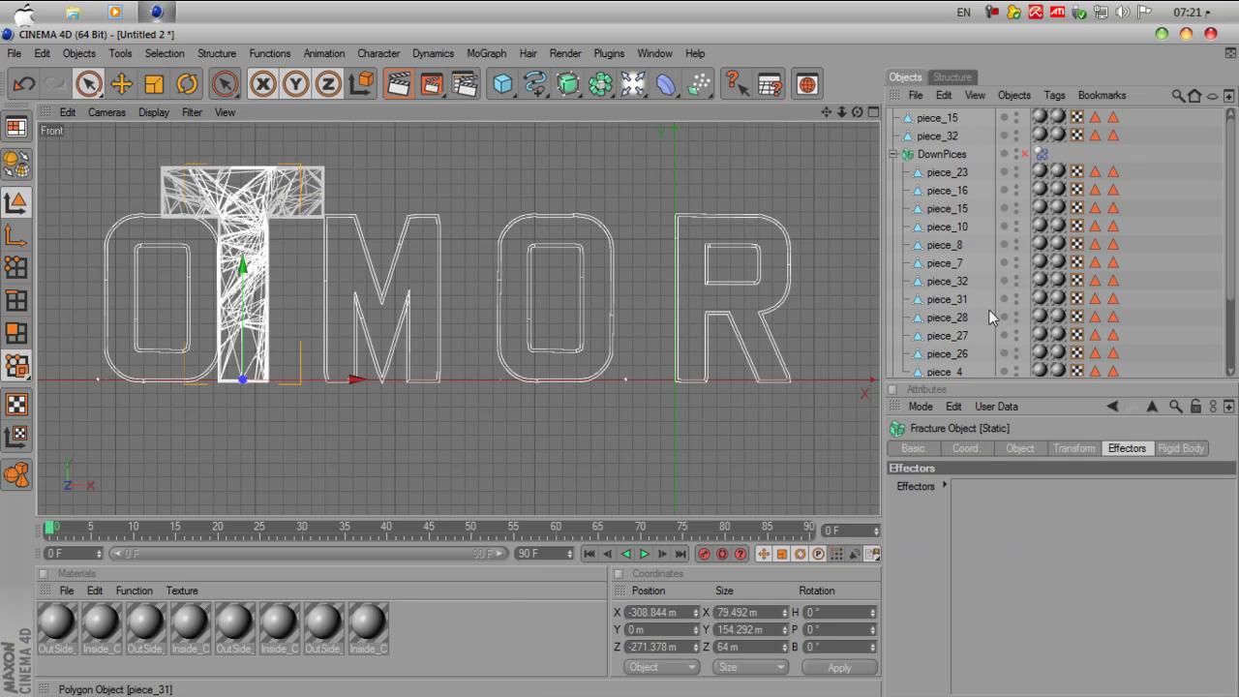
left_click(319, 205)
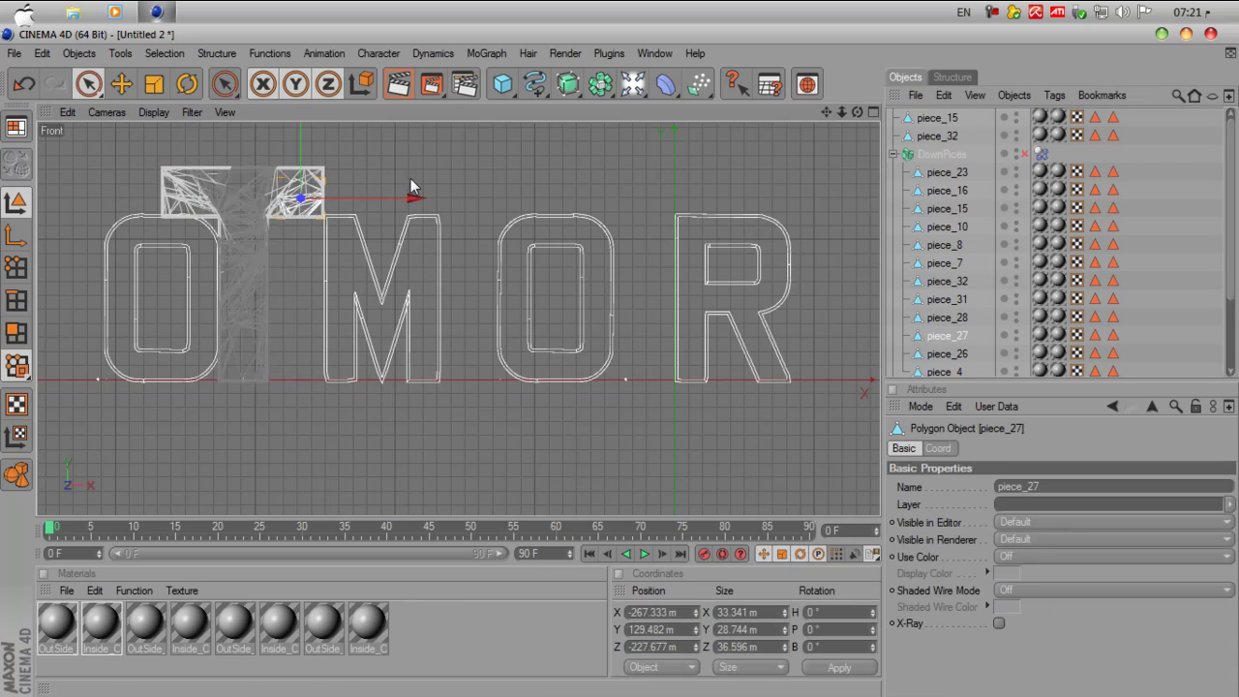
left_click_drag(965, 333, 948, 147)
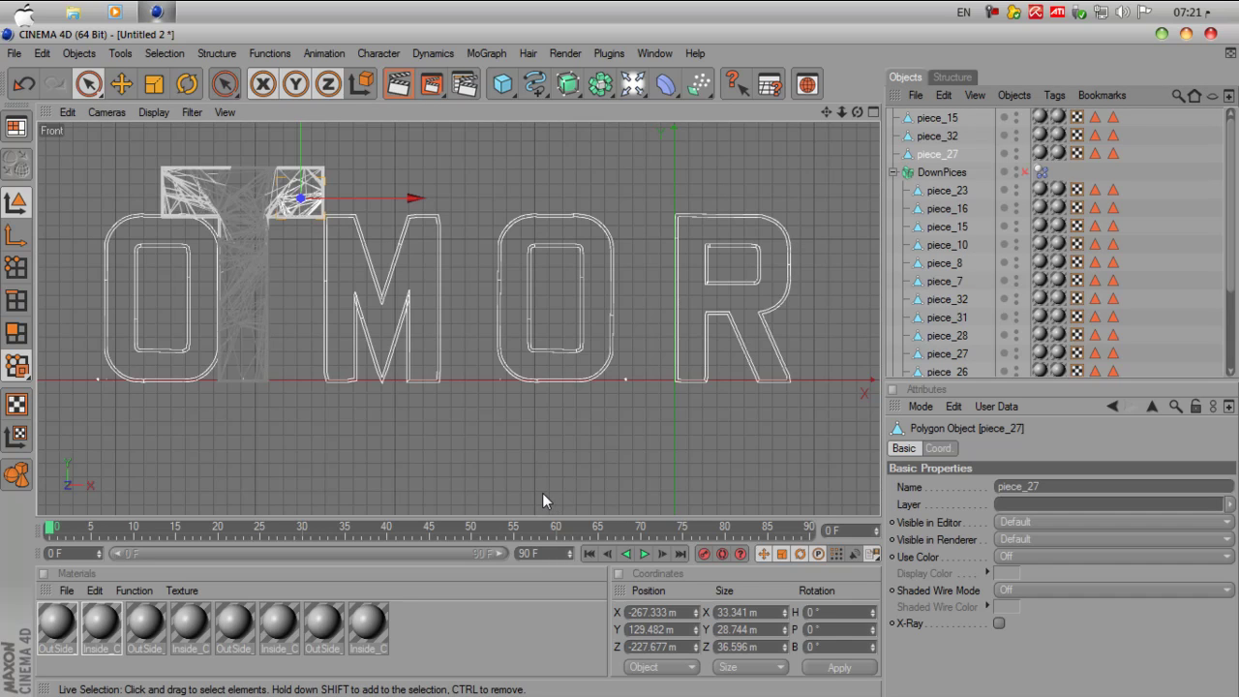
Add a MoGraph Fracture object and make the copied piece_15, piece_32 and piece_27 its children.
left_click(937, 135)
left_click(935, 154, "ctrl")
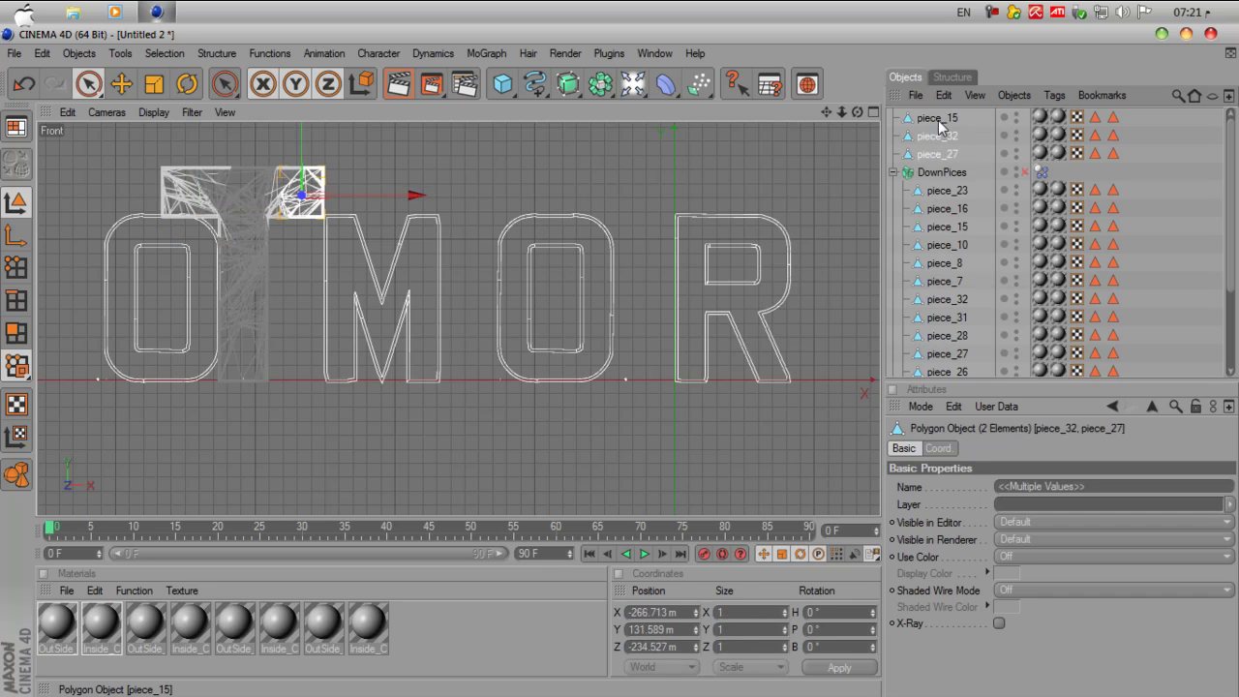
left_click(937, 118, "ctrl")
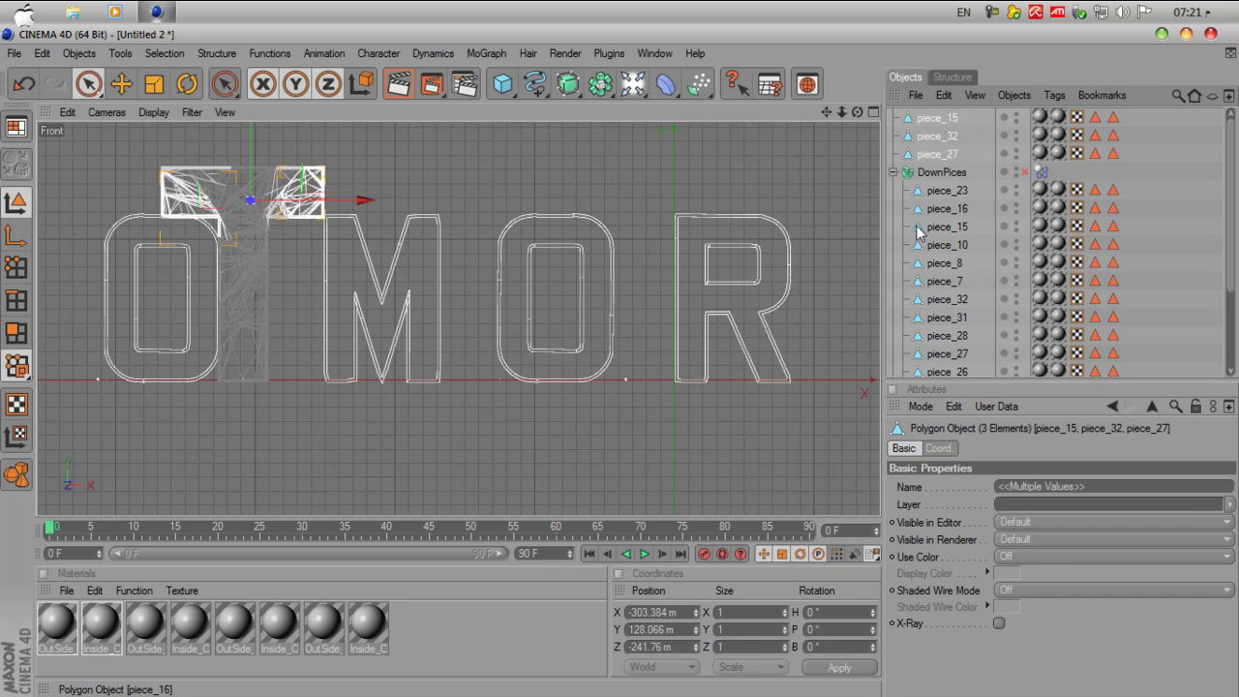
left_click(486, 54)
left_click(512, 185)
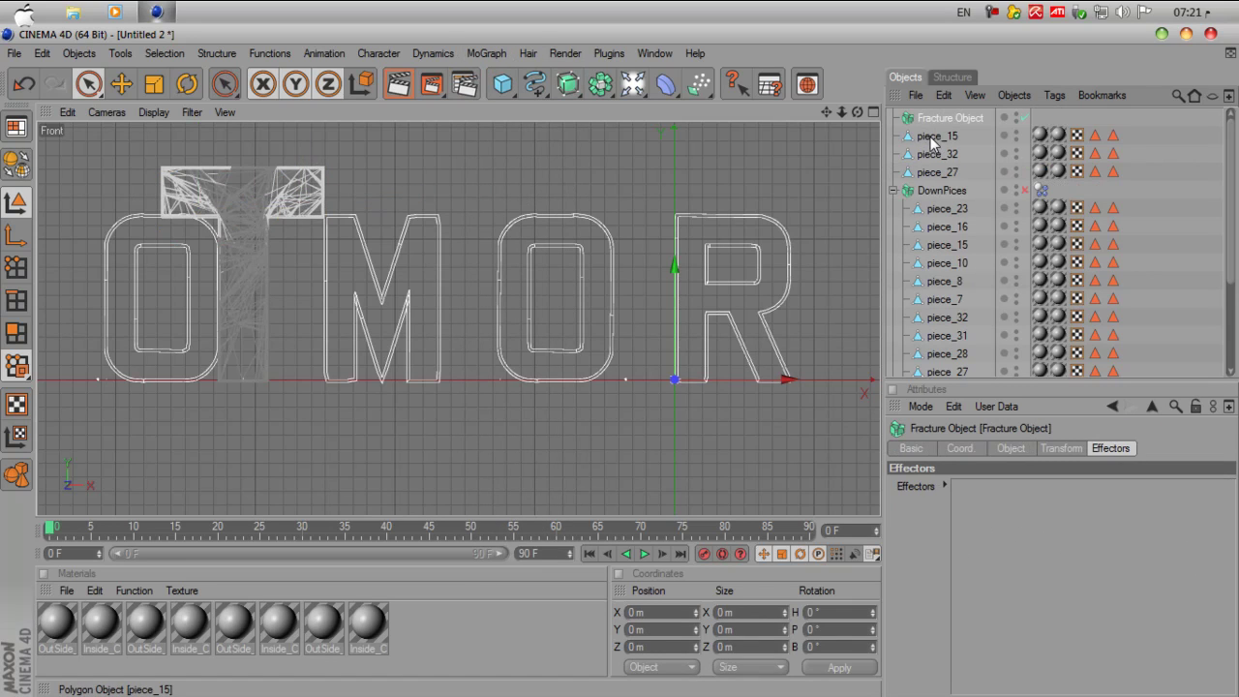
left_click_drag(932, 142, 947, 121)
Rename the new Fracture object as Colliding Pices.
left_click(951, 118)
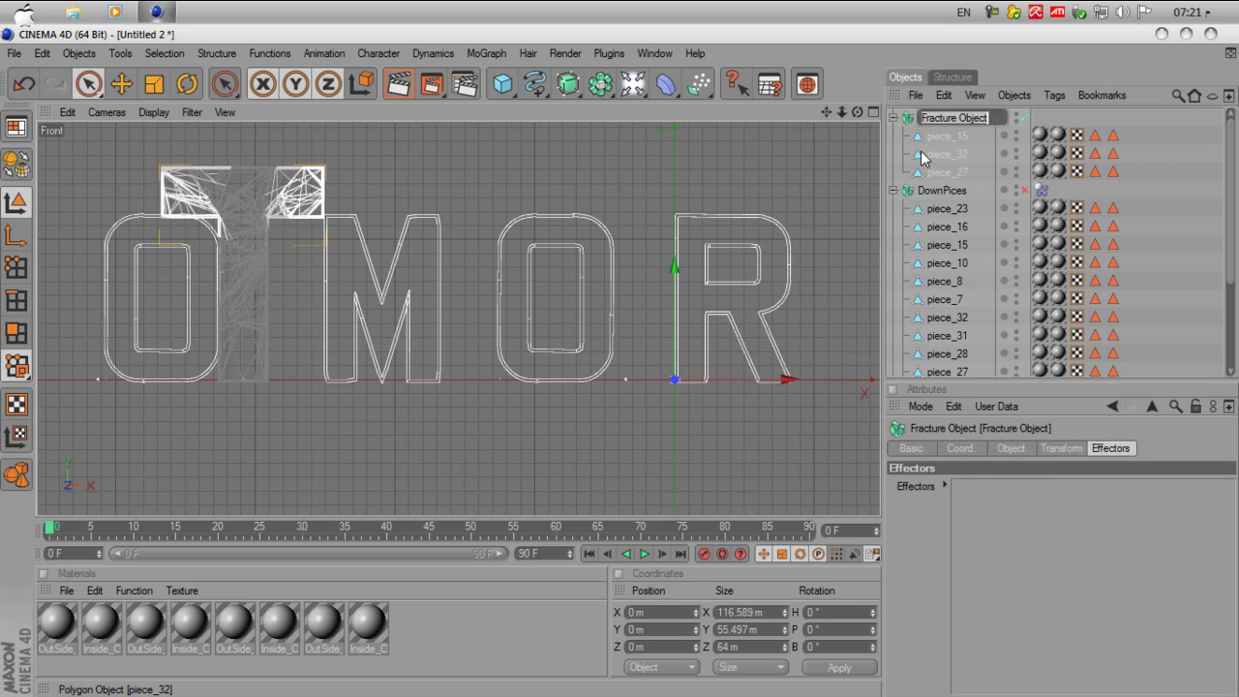
type("Colliding")
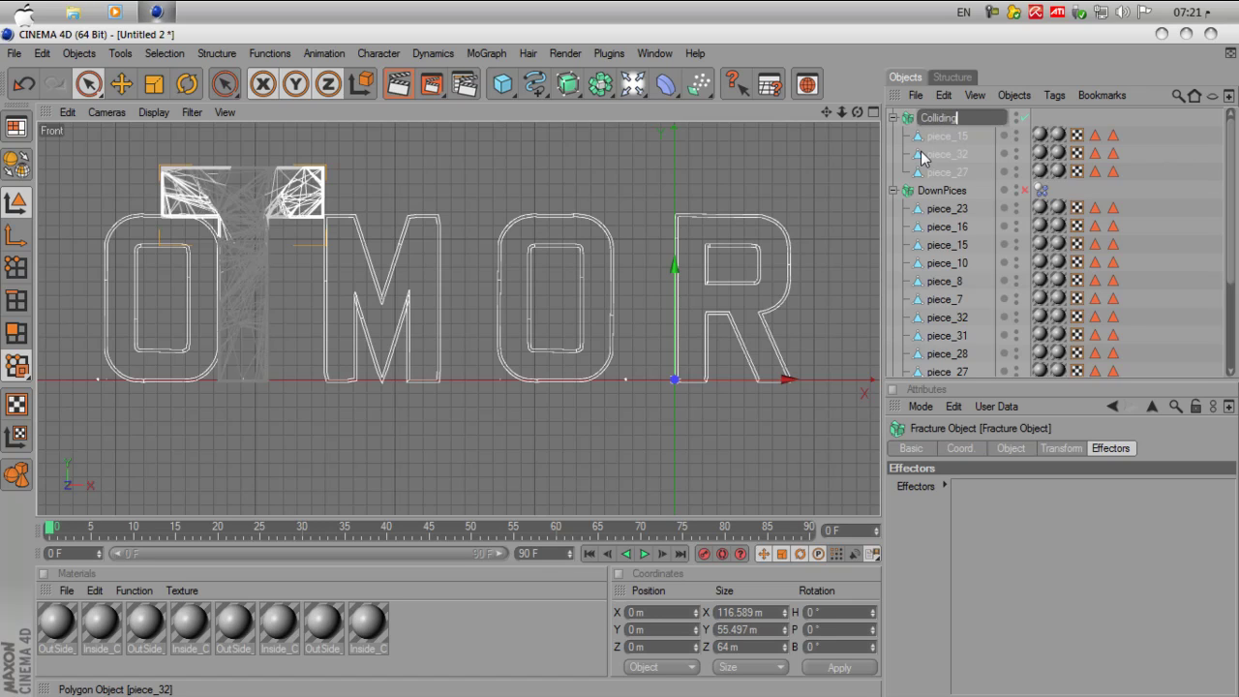
type(" Pices")
key("Return")
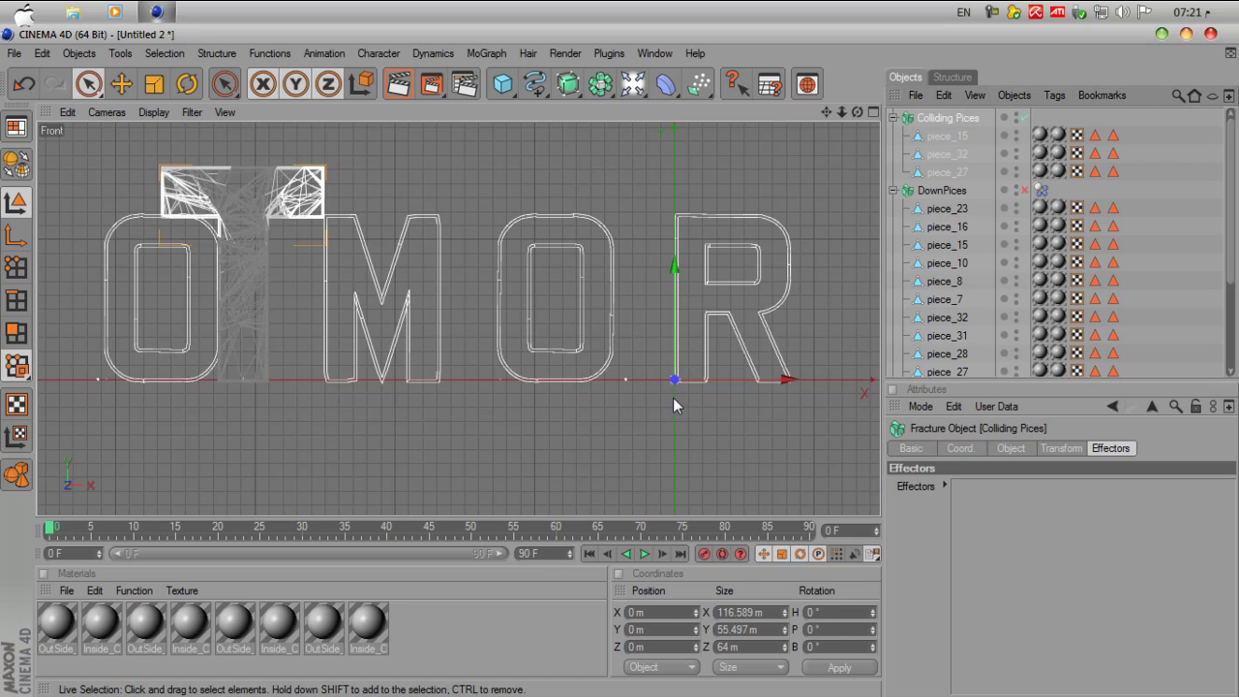
Give Colliding Pices a MoGraph Rigid Body tag and set its dynamics trigger to On Collision.
right_click(927, 122)
mouse_move(977, 191)
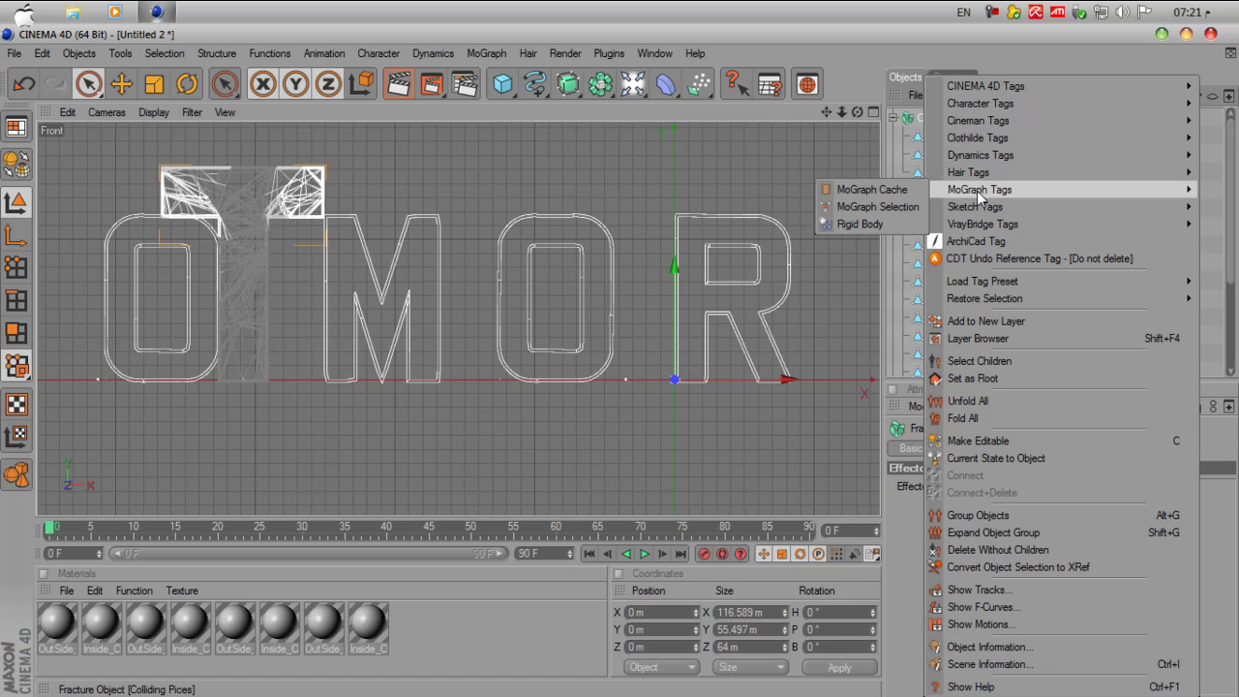
left_click(862, 223)
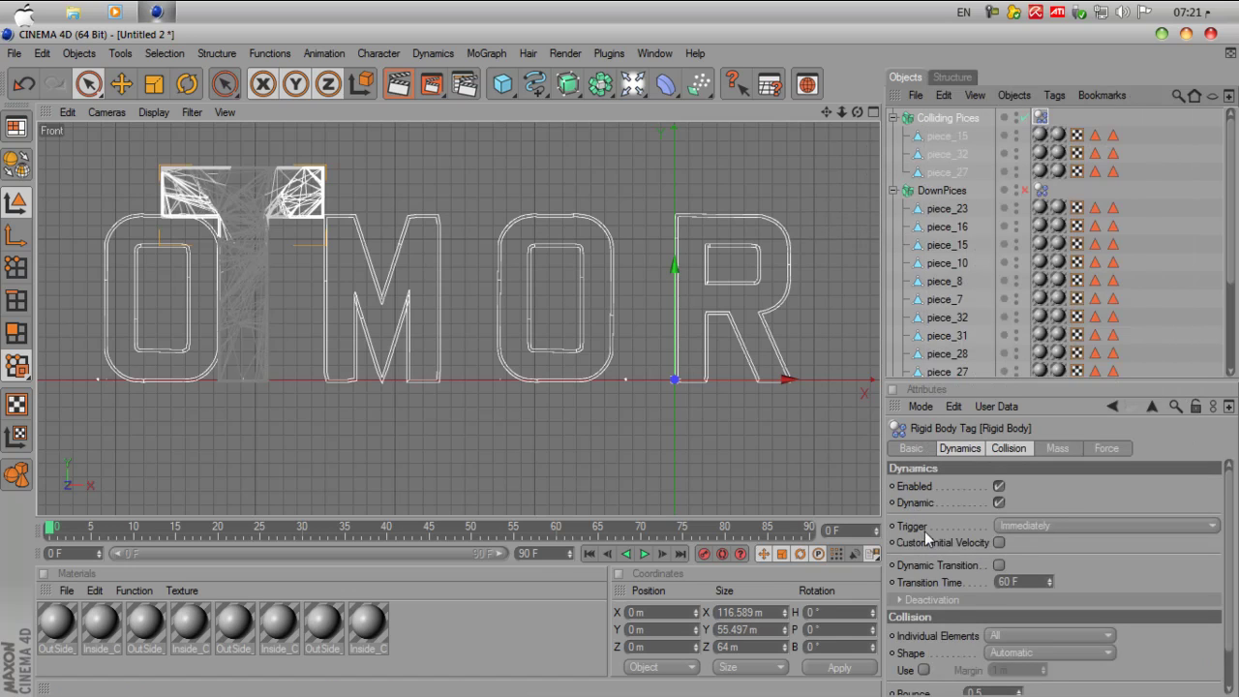
left_click(1039, 526)
left_click(1041, 580)
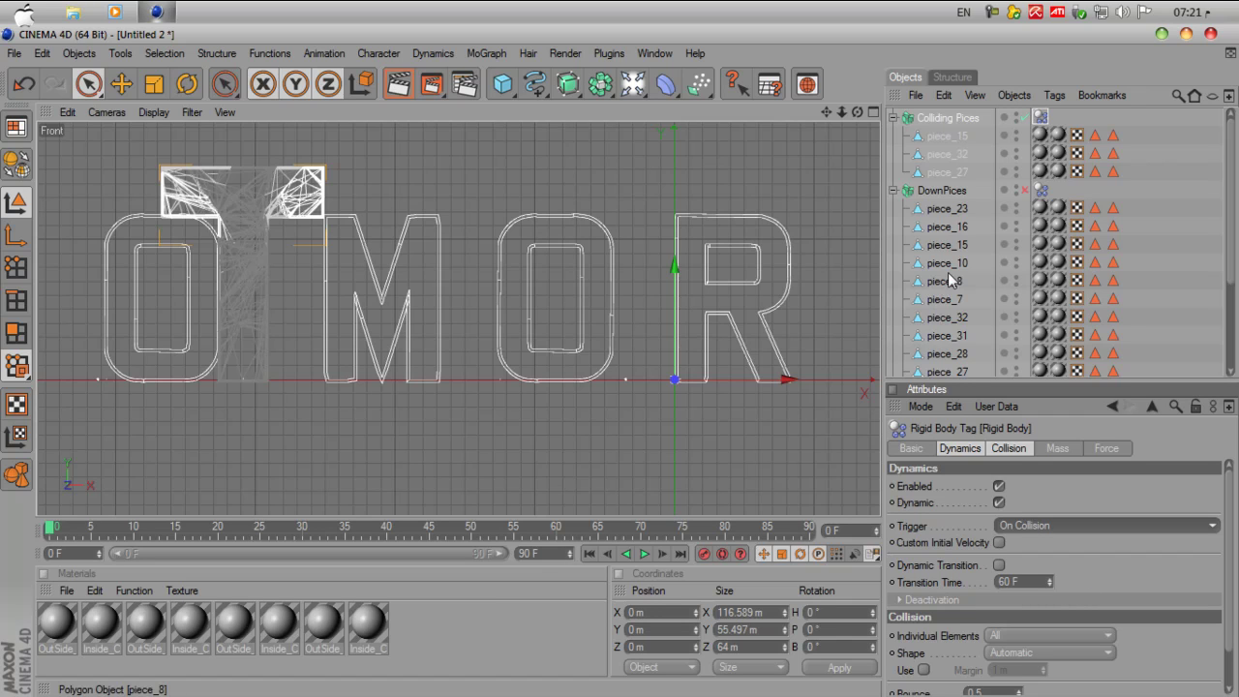
Break piece_15, piece_32 and piece_27 inside Colliding Pices with XBreaker, using 15 pieces.
left_click(957, 138)
left_click(960, 155, "ctrl")
left_click(954, 173, "ctrl")
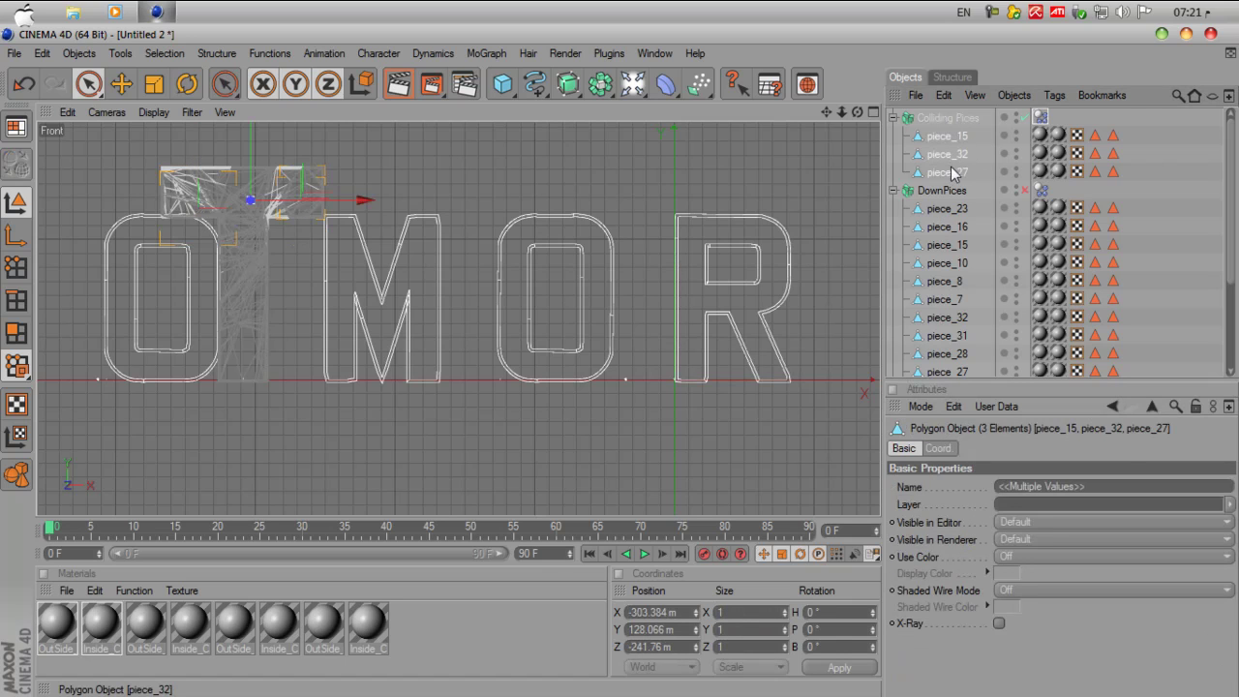
left_click(609, 53)
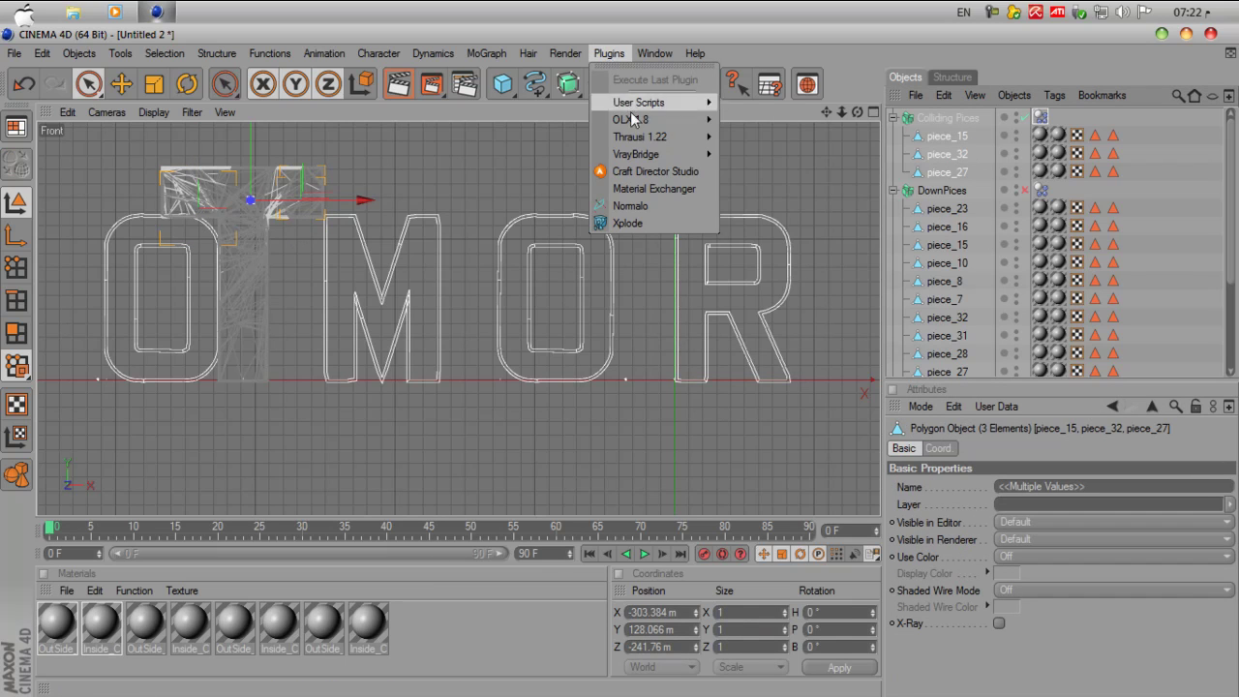
mouse_move(659, 102)
left_click(758, 120)
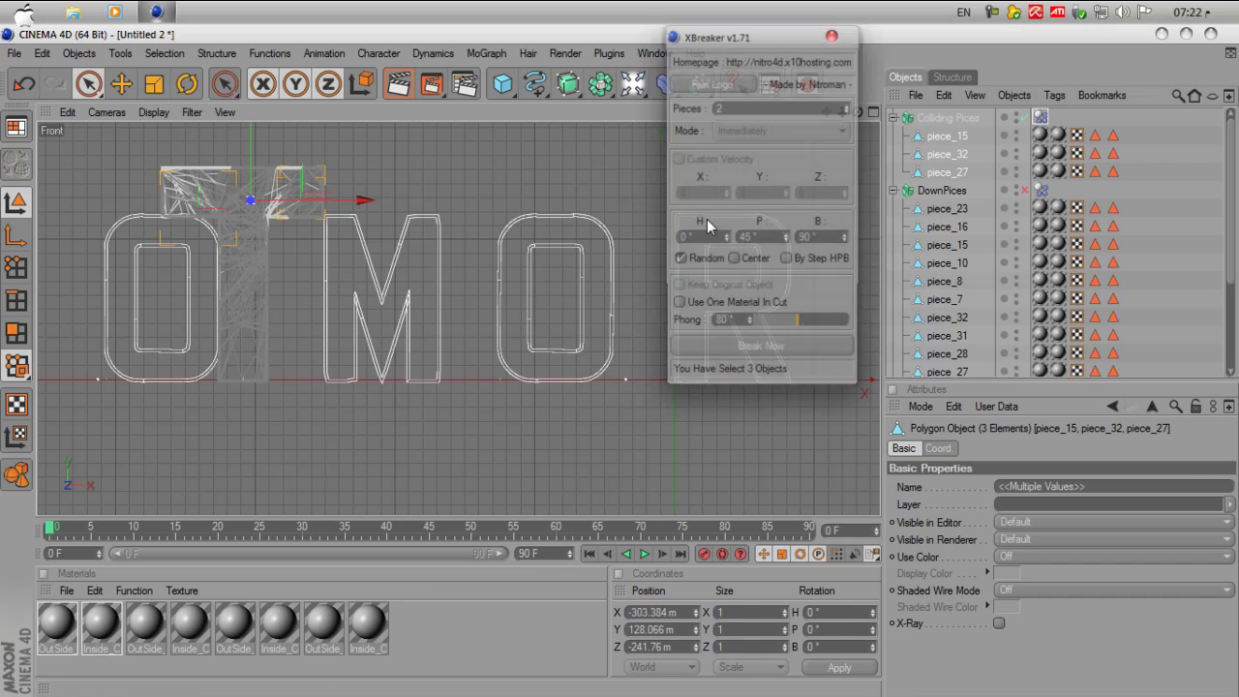
left_click_drag(744, 39, 522, 123)
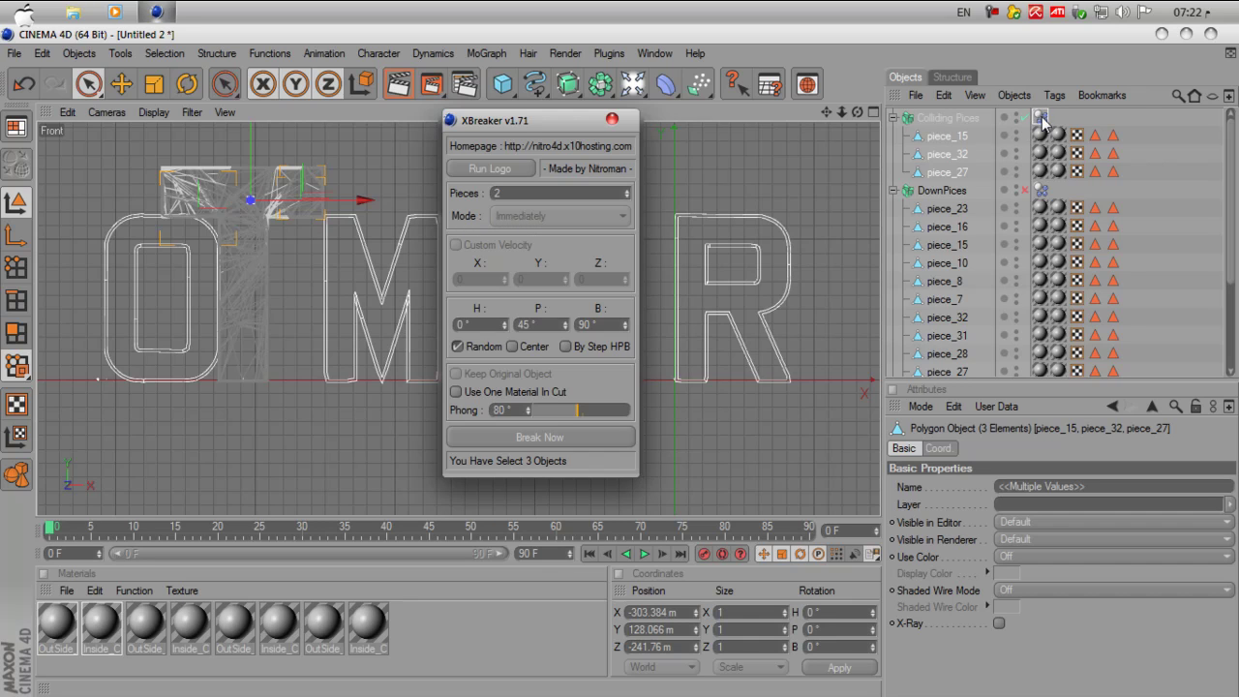
double_click(497, 193)
type("15")
type("0")
left_click_drag(567, 328, 626, 331)
left_click(526, 441)
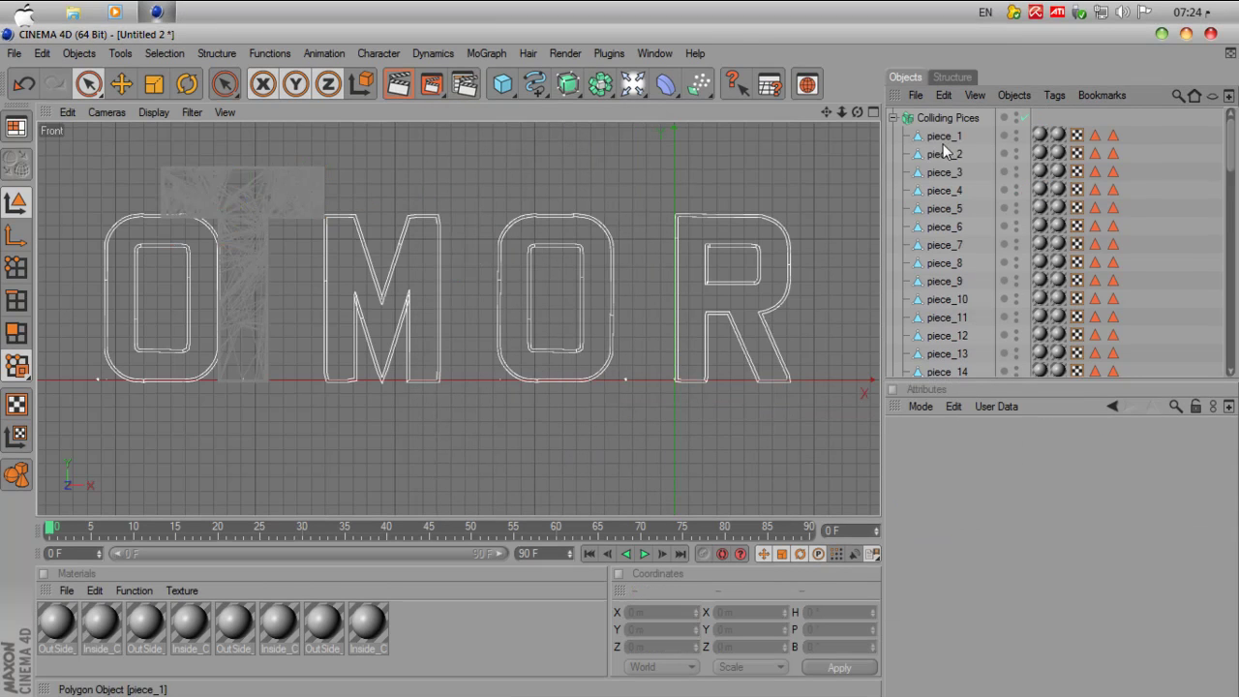
Switch from the front view to a full-size perspective view and fold the Colliding Pices hierarchy.
left_click(944, 143)
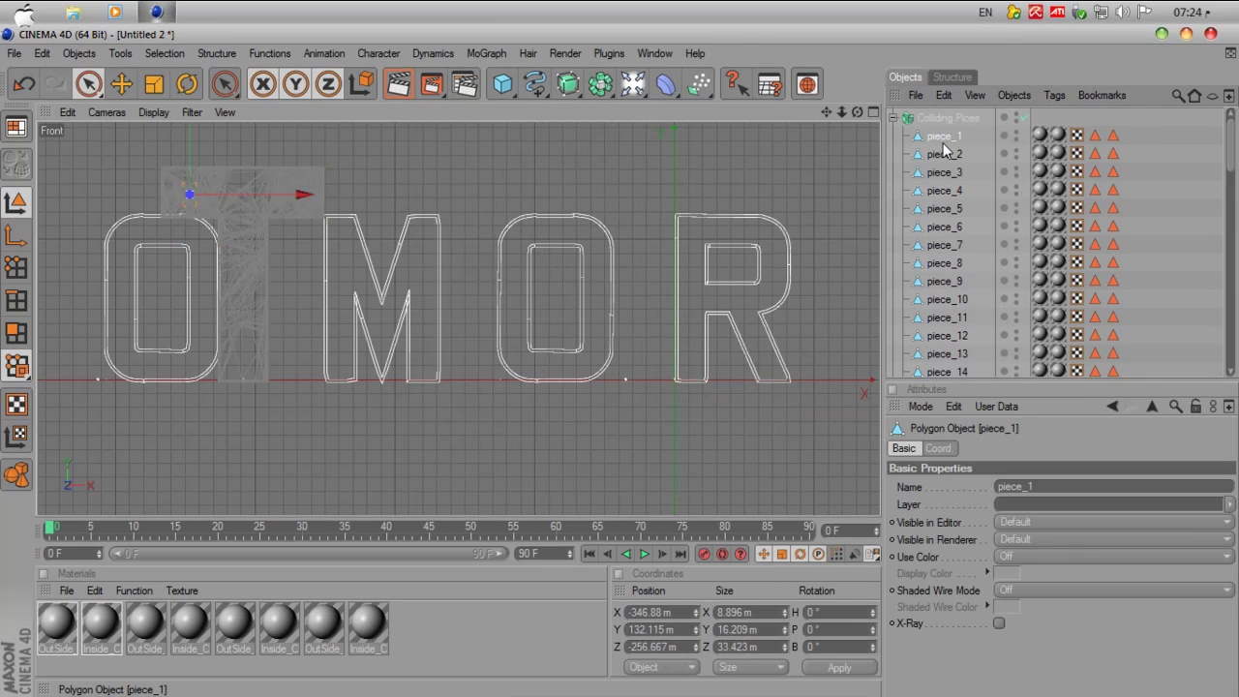
scroll(991, 298, "down", 3)
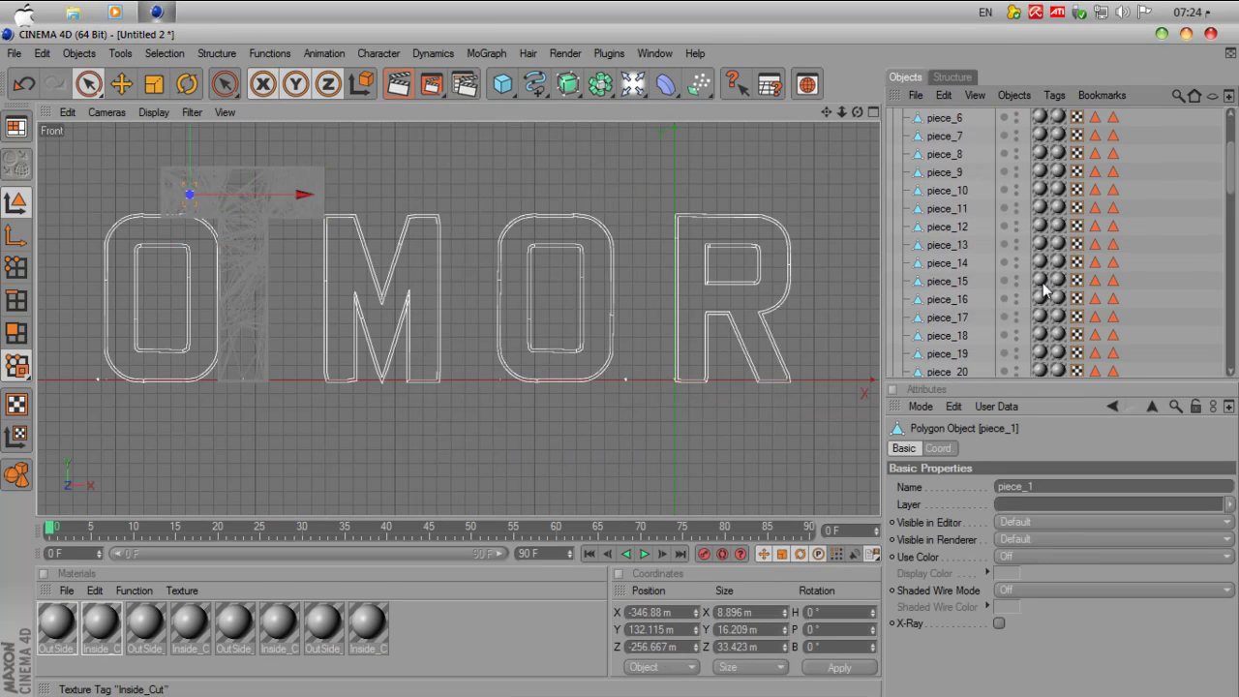
left_click(874, 112)
left_click(440, 113)
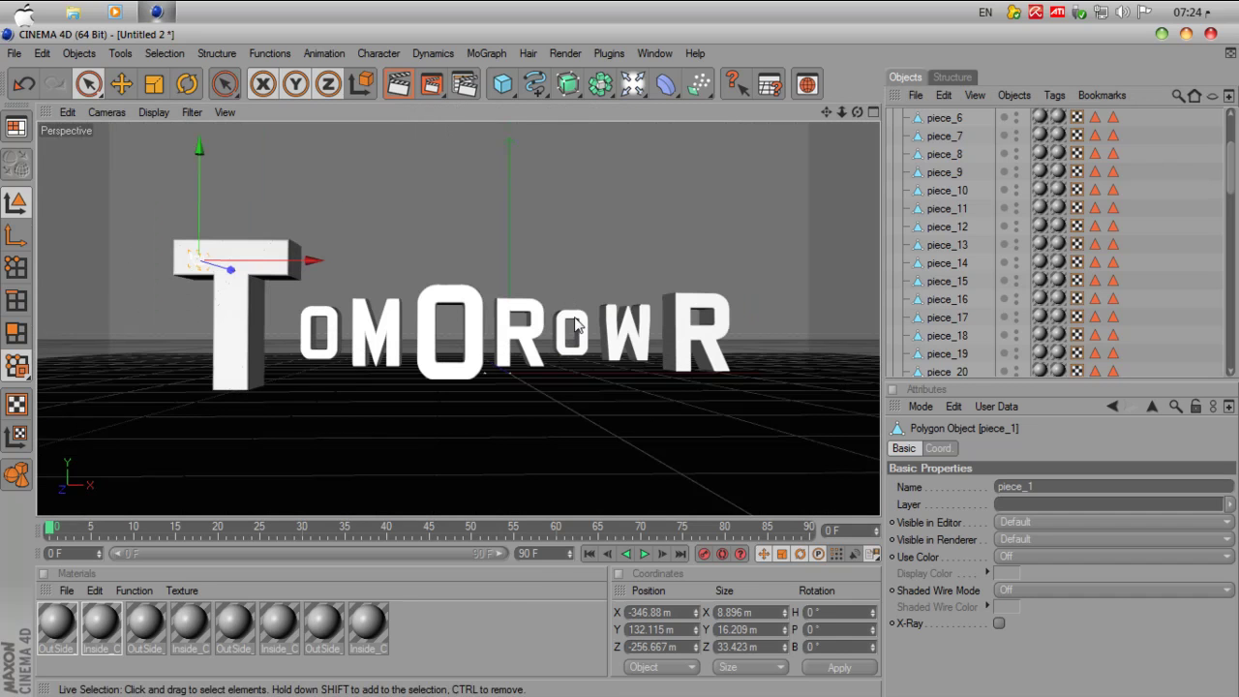
scroll(976, 124, "up", 3)
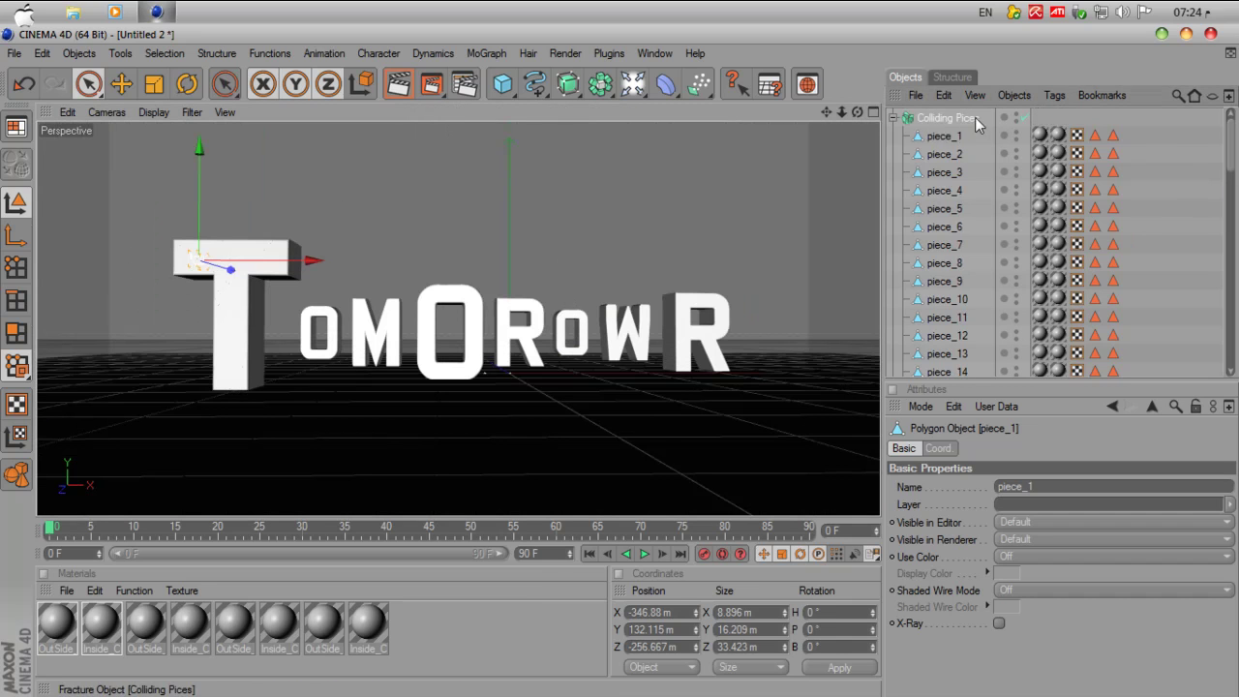
left_click(968, 118)
left_click(894, 117)
Give Colliding Pices a new MoGraph Rigid Body tag with its trigger set to On Collision.
right_click(945, 118)
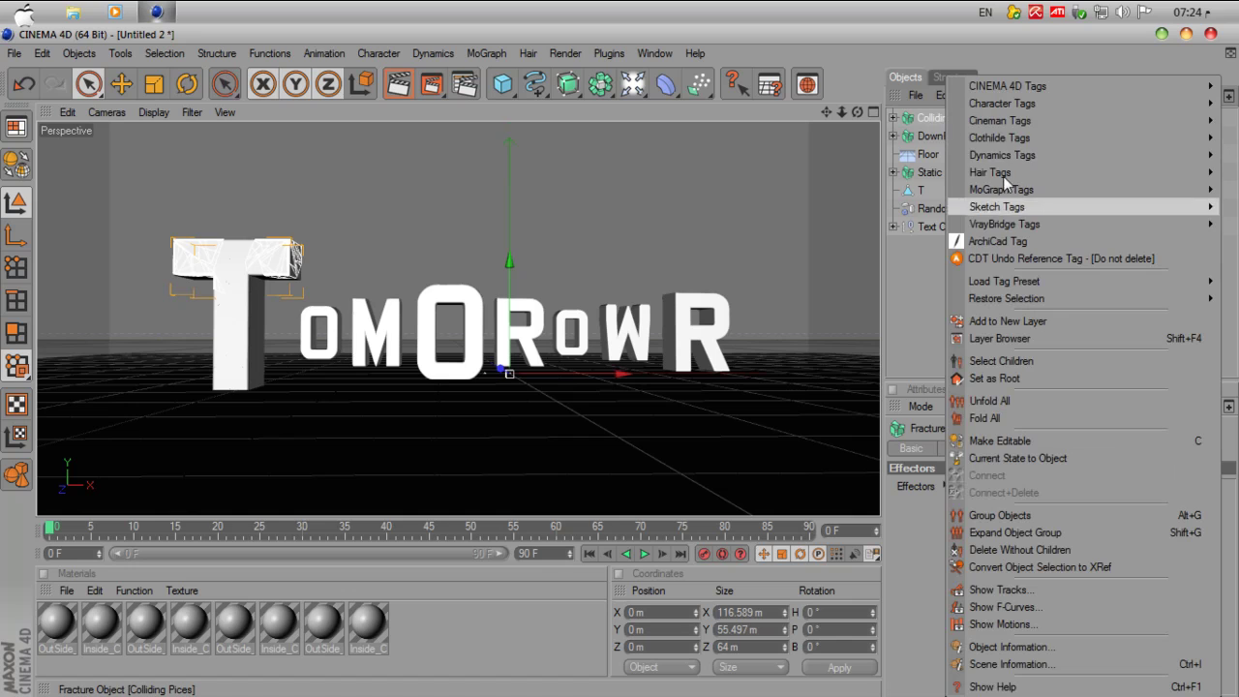
left_click(901, 224)
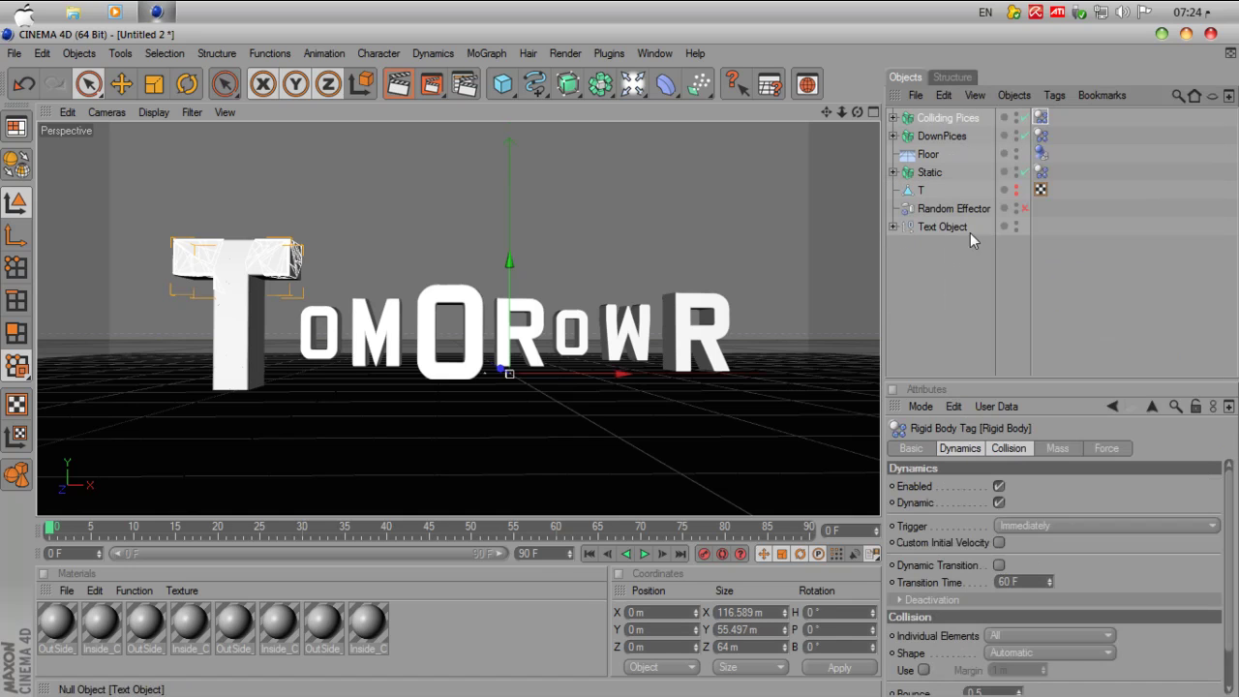
left_click(1026, 527)
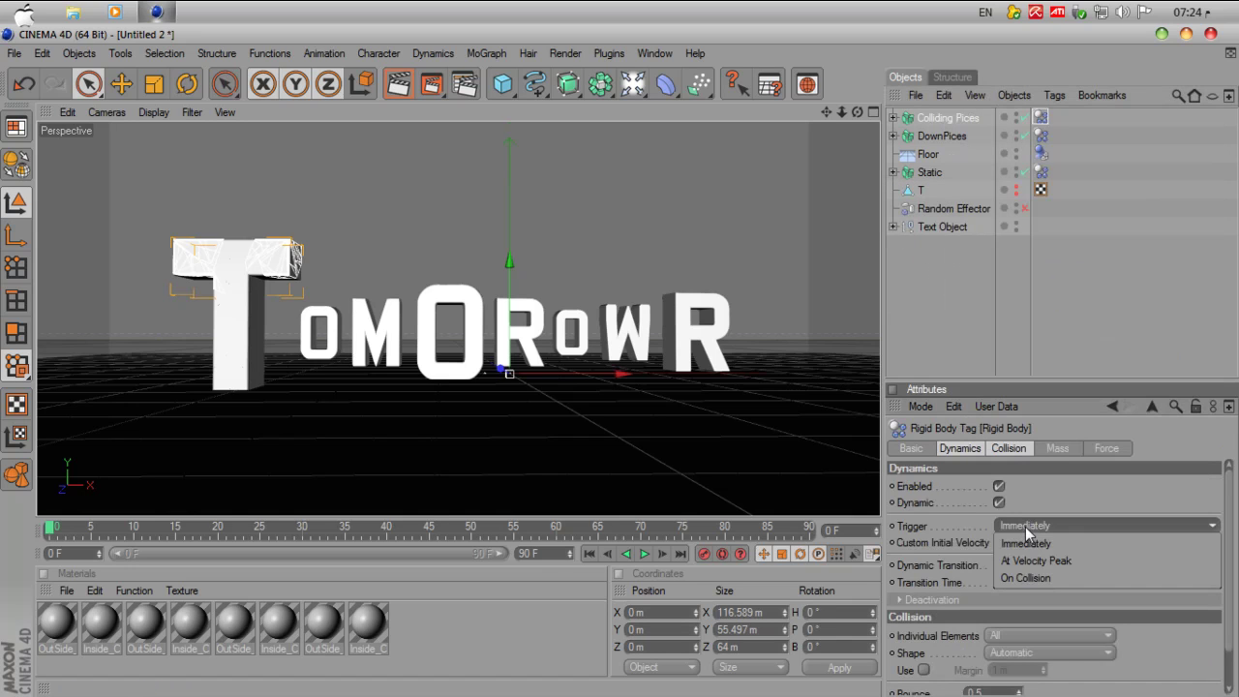
left_click(1045, 579)
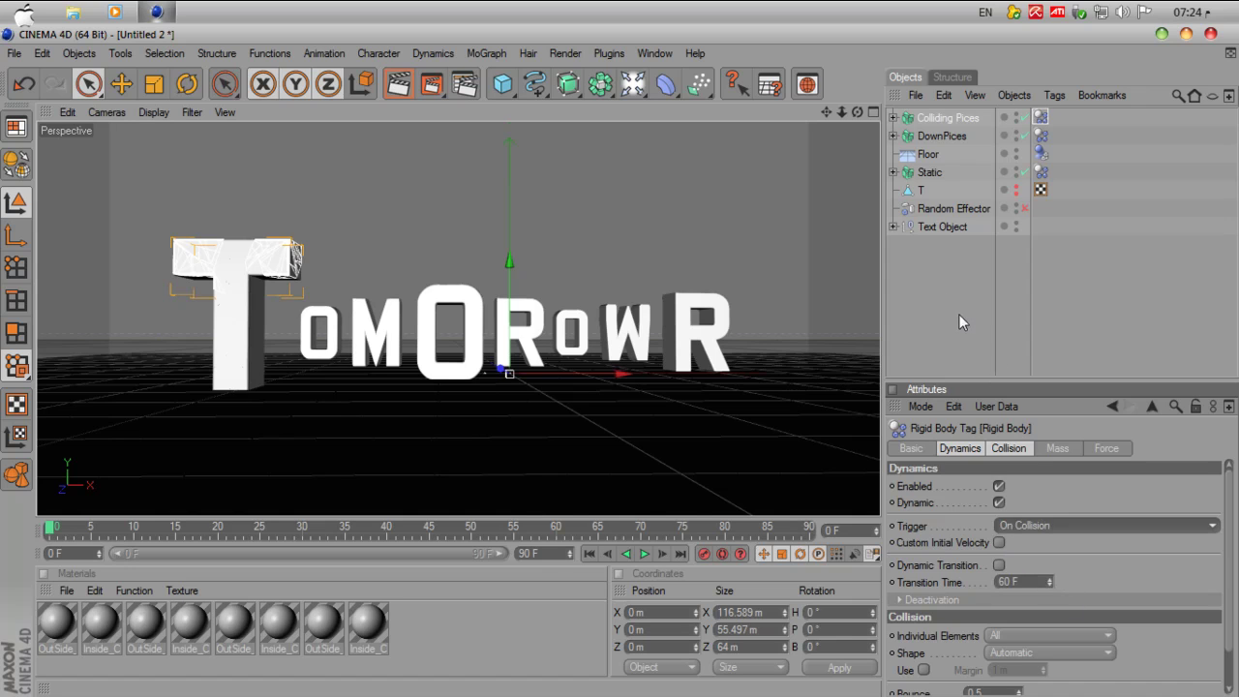
left_click(959, 356)
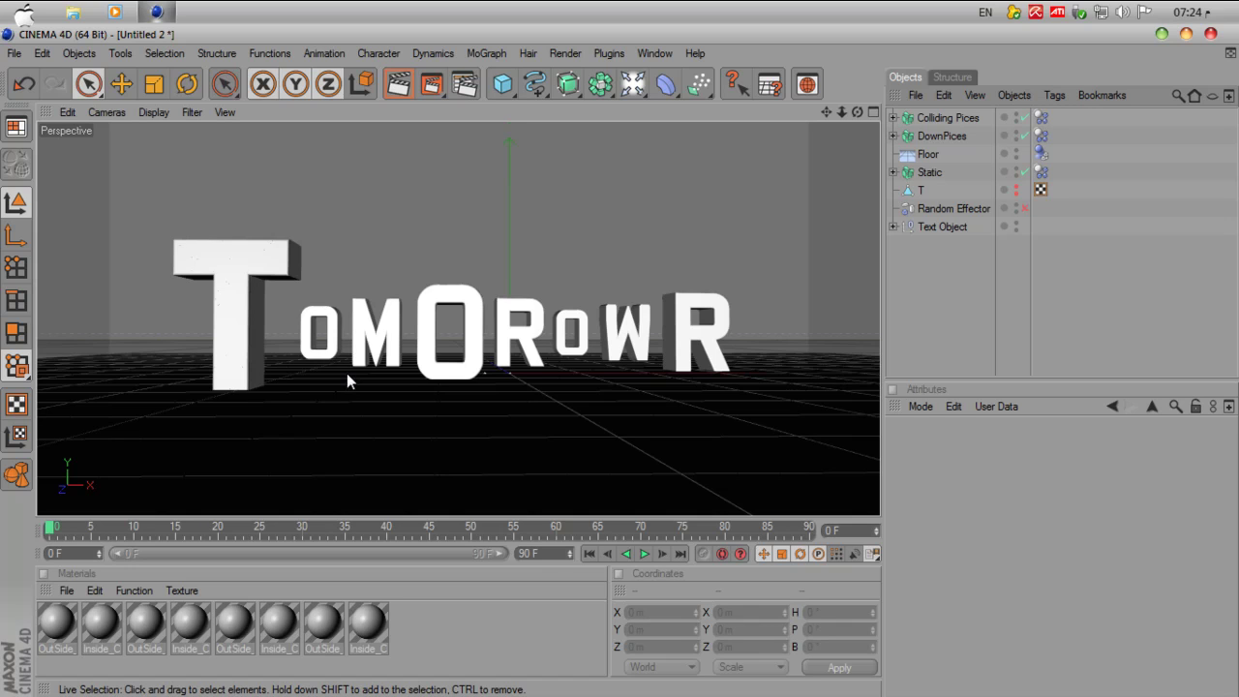
Try the At Velocity Peak trigger on the Colliding Pices rigid body tag.
left_click(1041, 118)
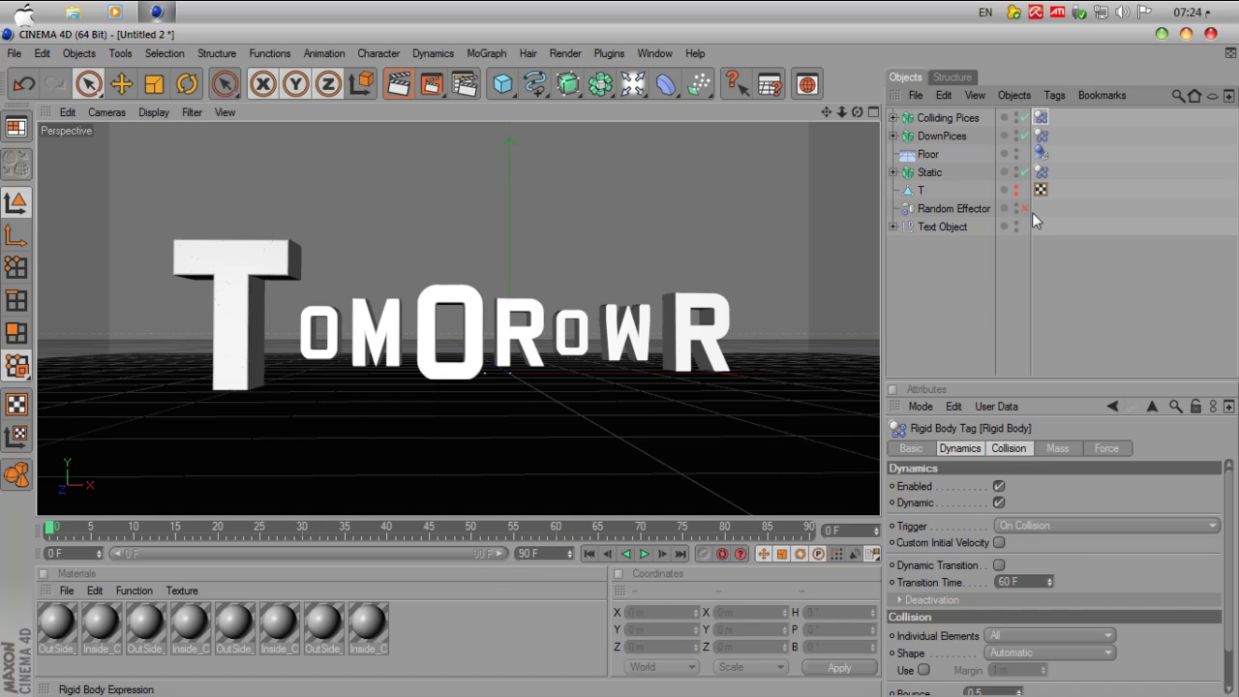
left_click(1041, 525)
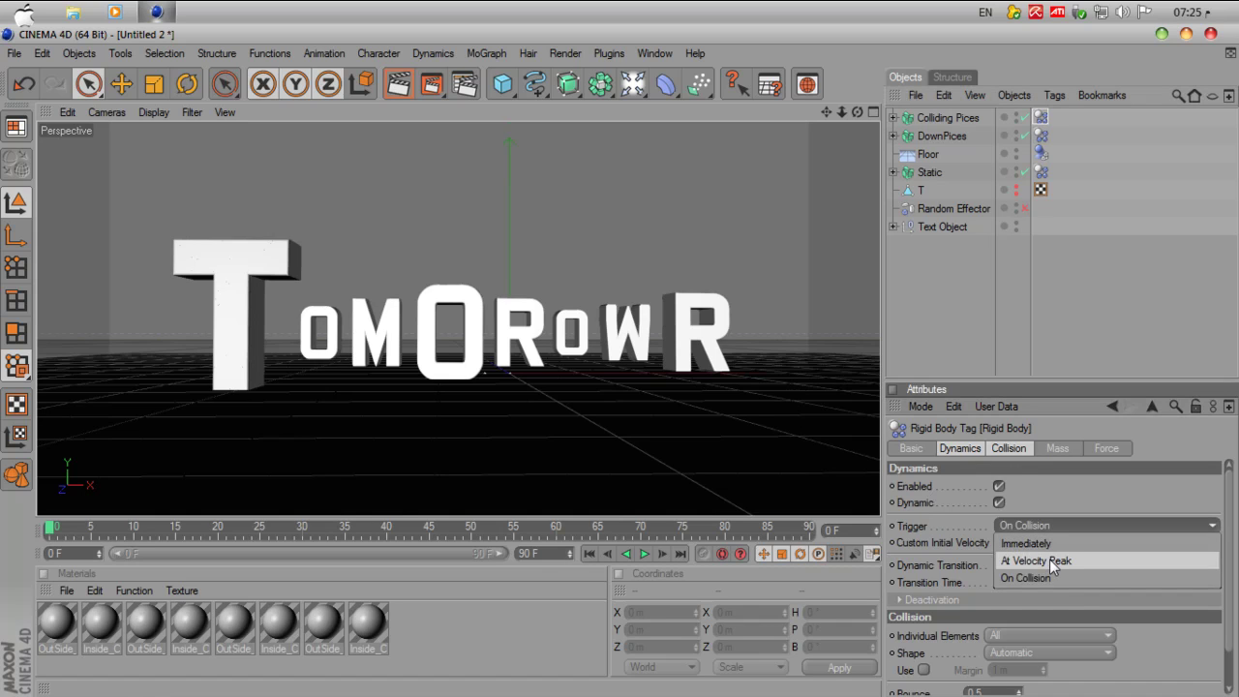
left_click(1049, 561)
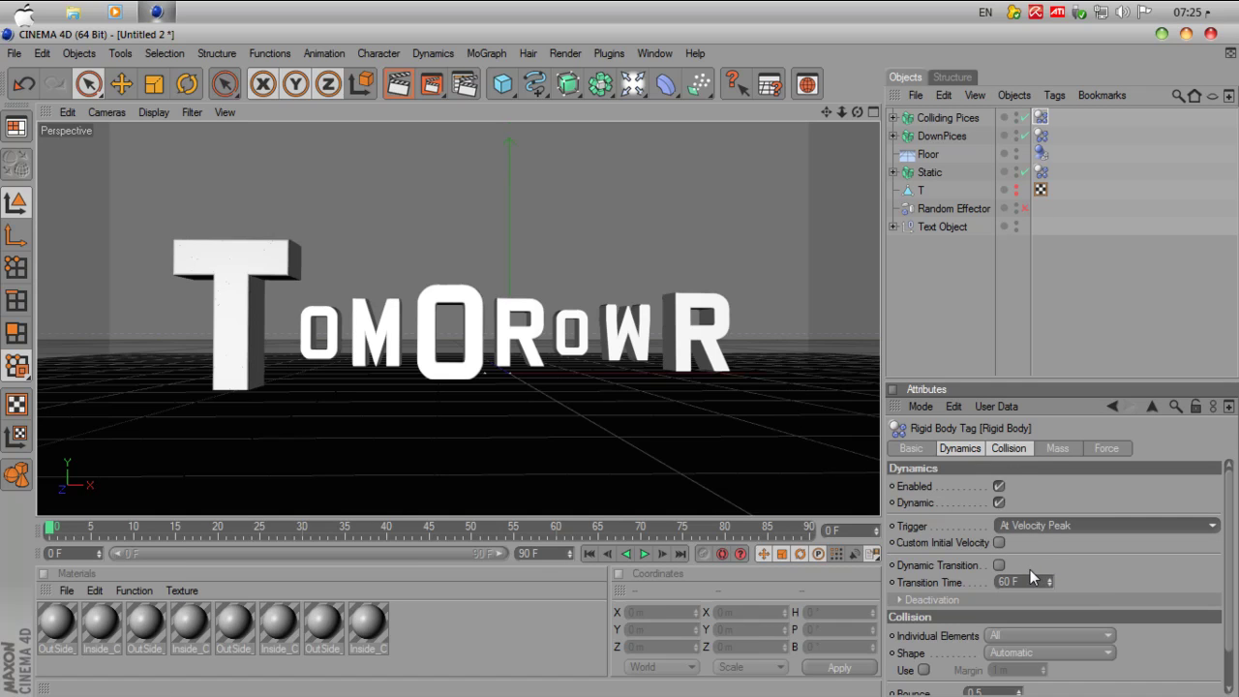
Check the rigid body triggers of DownPices and Static, and set the Colliding Pices trigger to Immediately.
left_click(1042, 136)
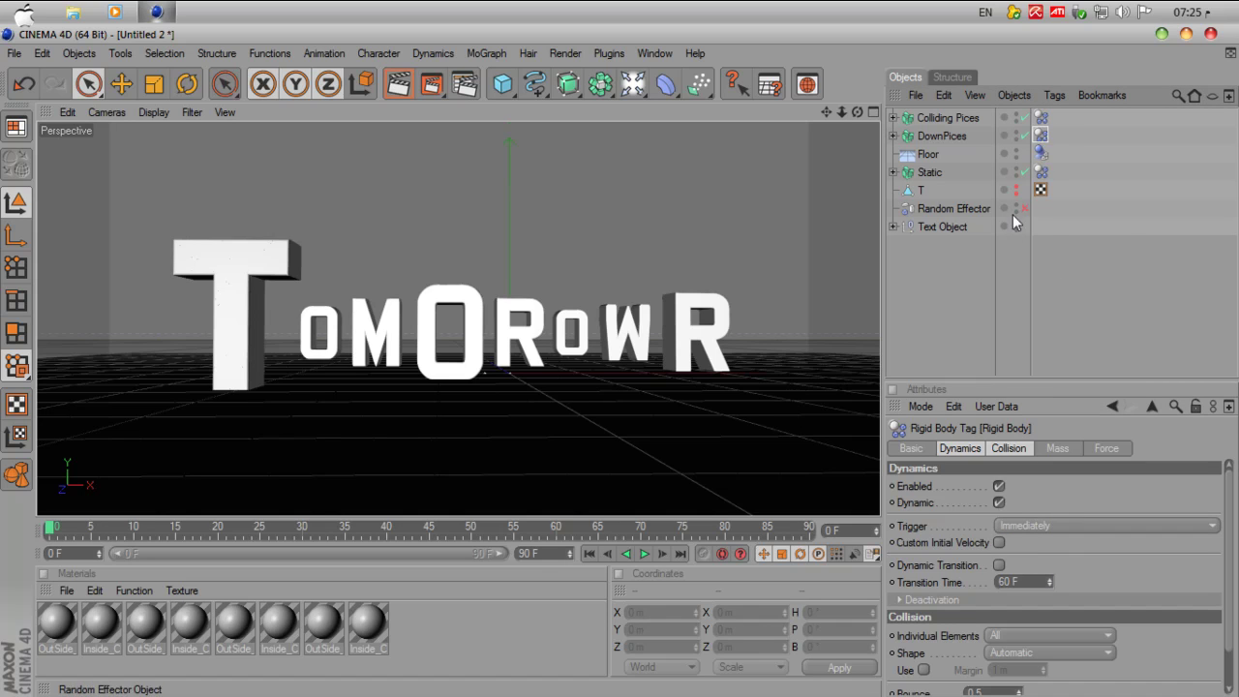
left_click(1040, 172)
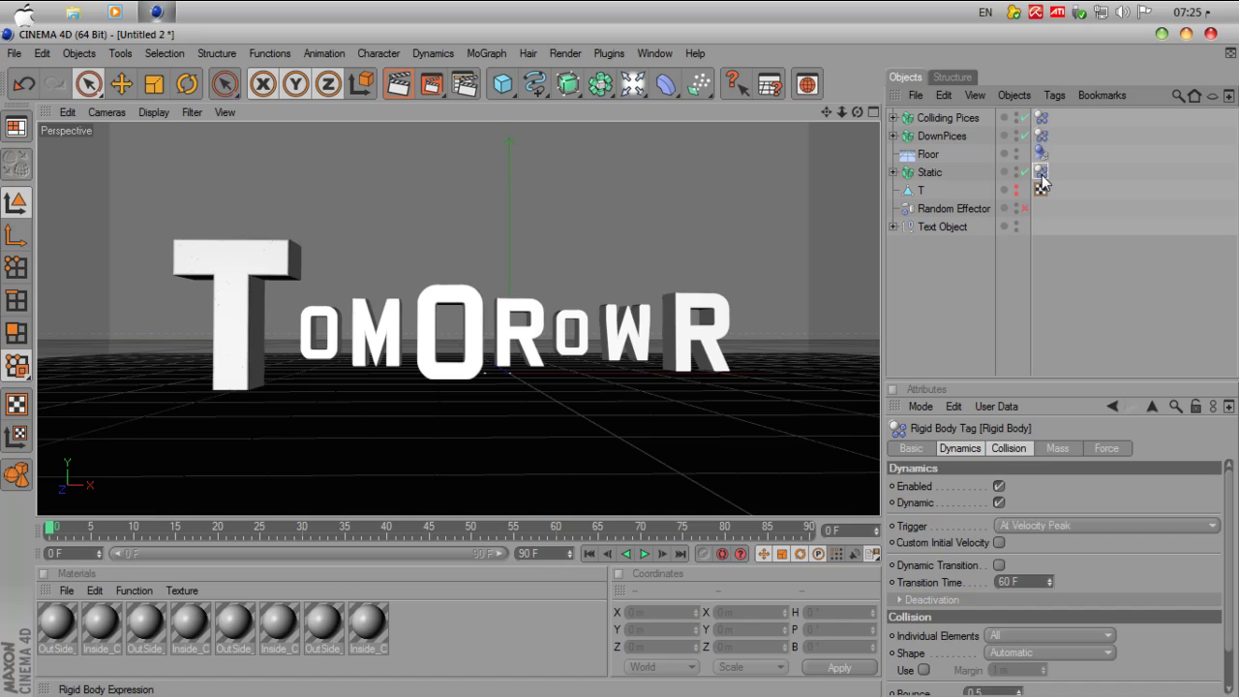
left_click(1043, 138)
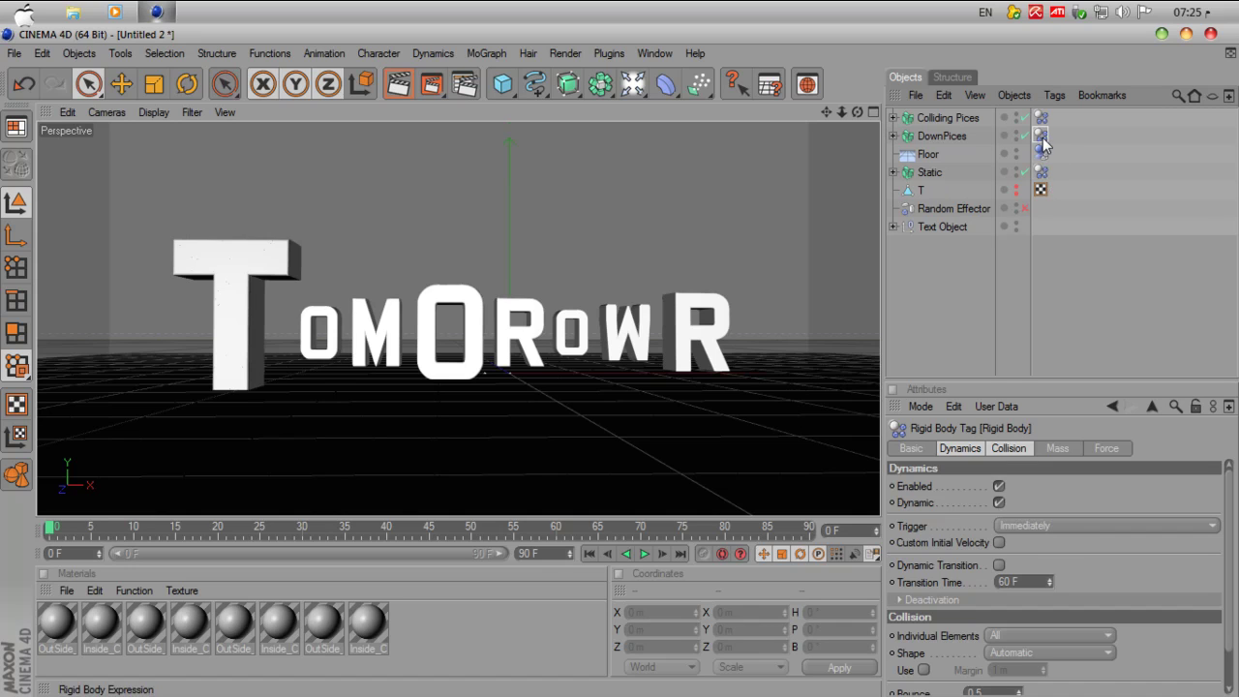
left_click(937, 137)
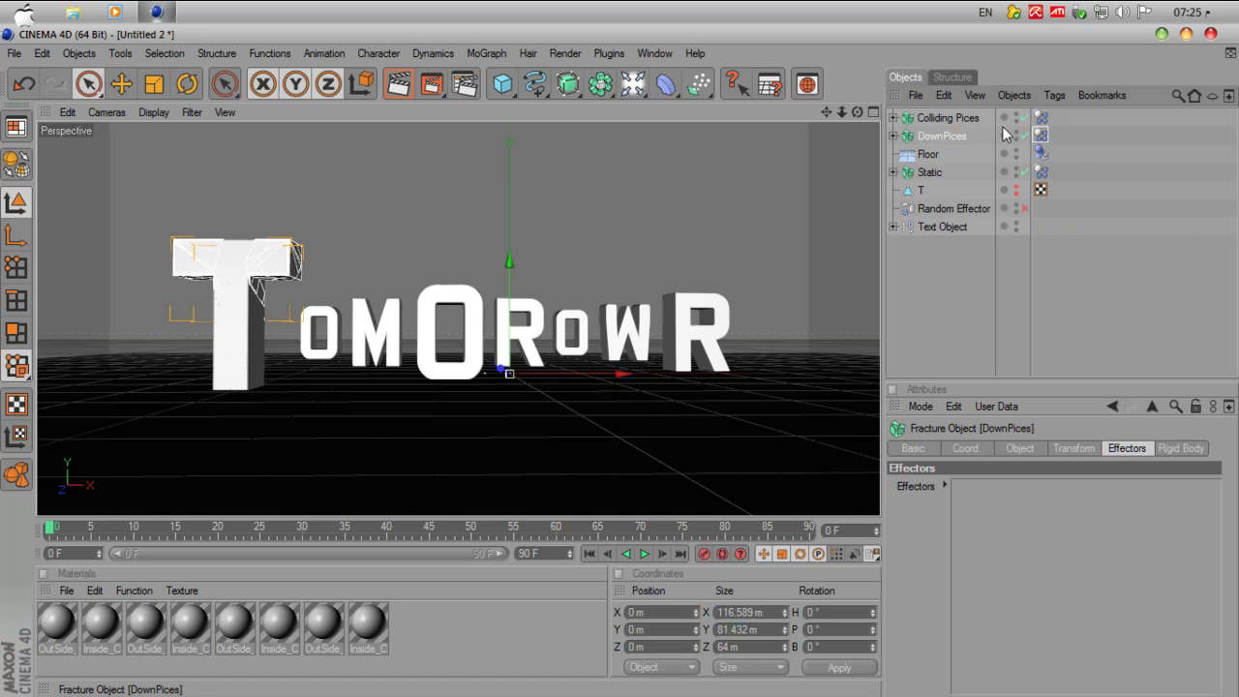
left_click(1041, 117)
left_click(1050, 525)
left_click(1046, 545)
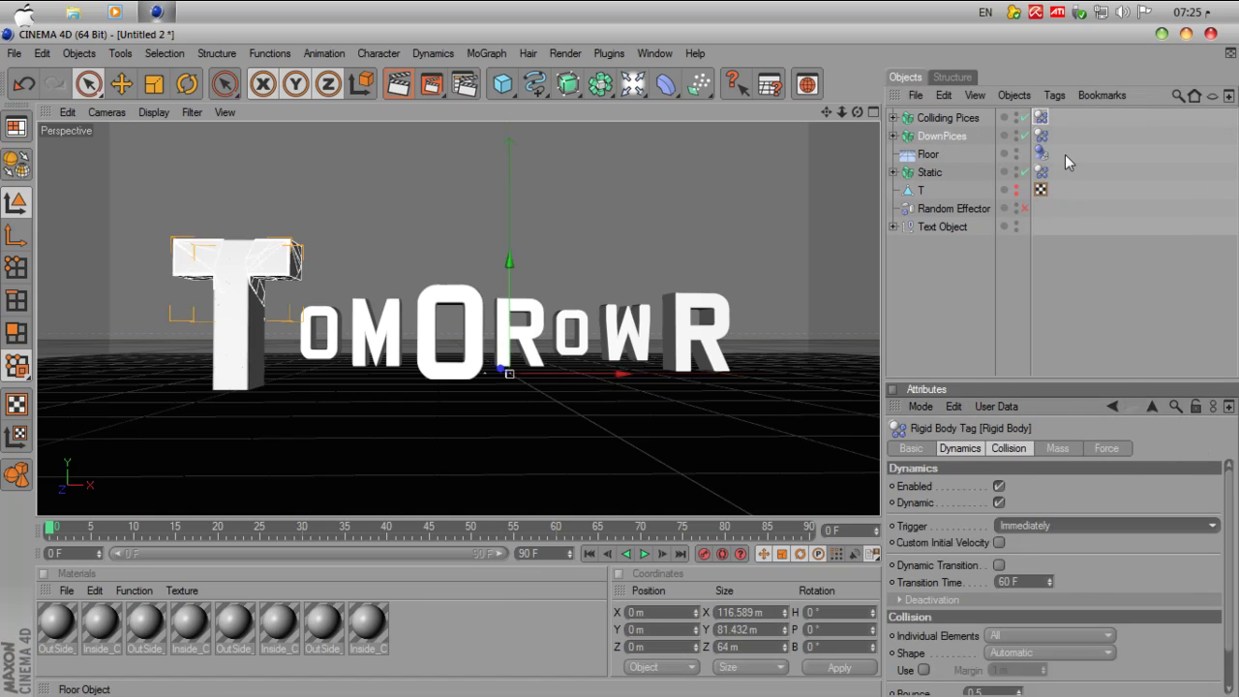
Play the collapse simulation twice, rewind to frame 0 and clear the selection.
left_click(645, 554)
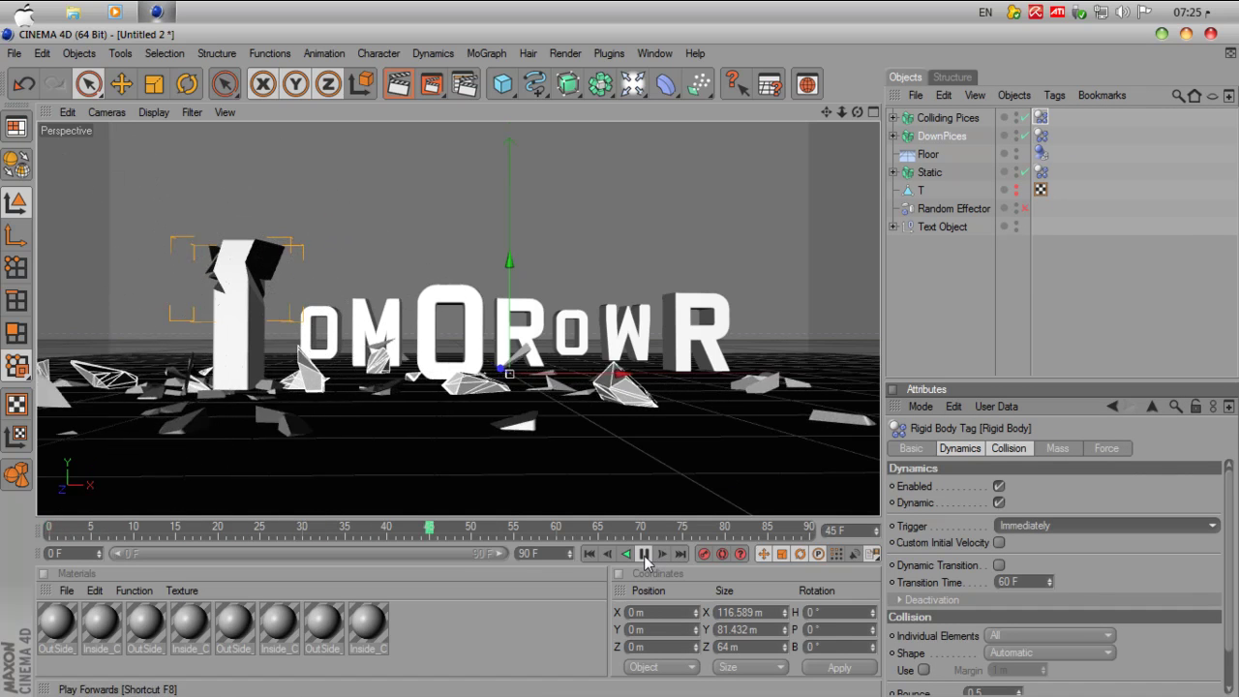
left_click(645, 554)
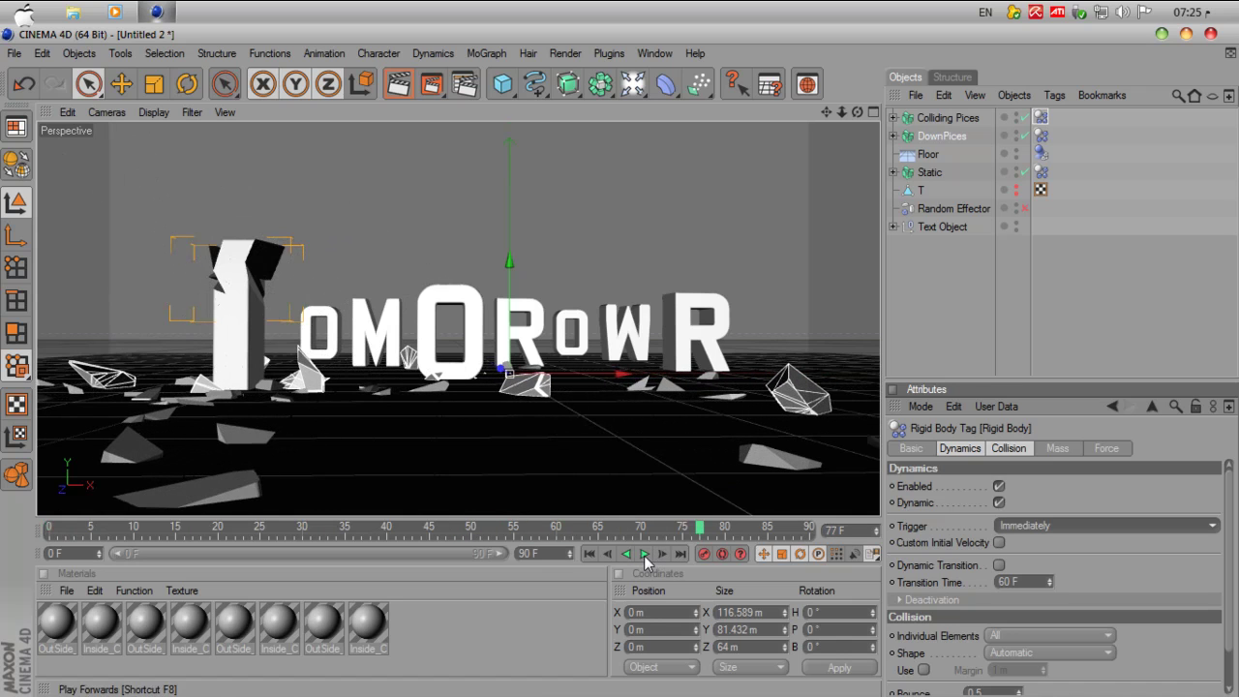
left_click(589, 554)
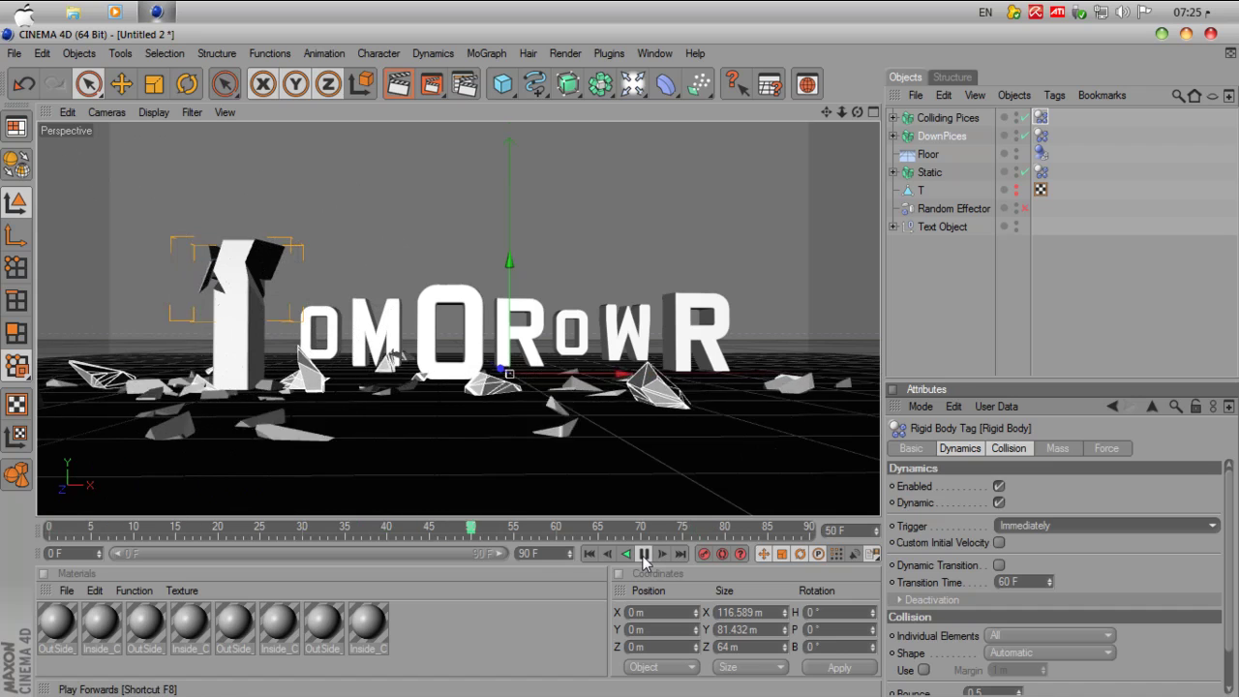
left_click(643, 556)
left_click(589, 554)
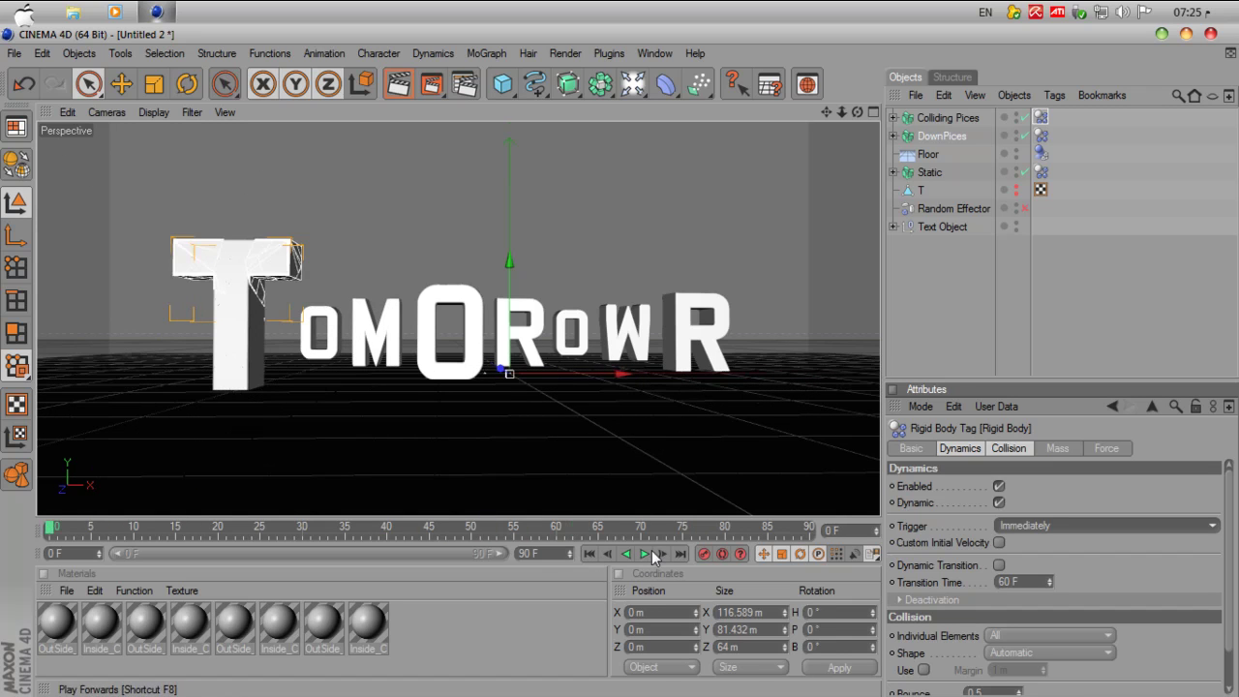
left_click(945, 326)
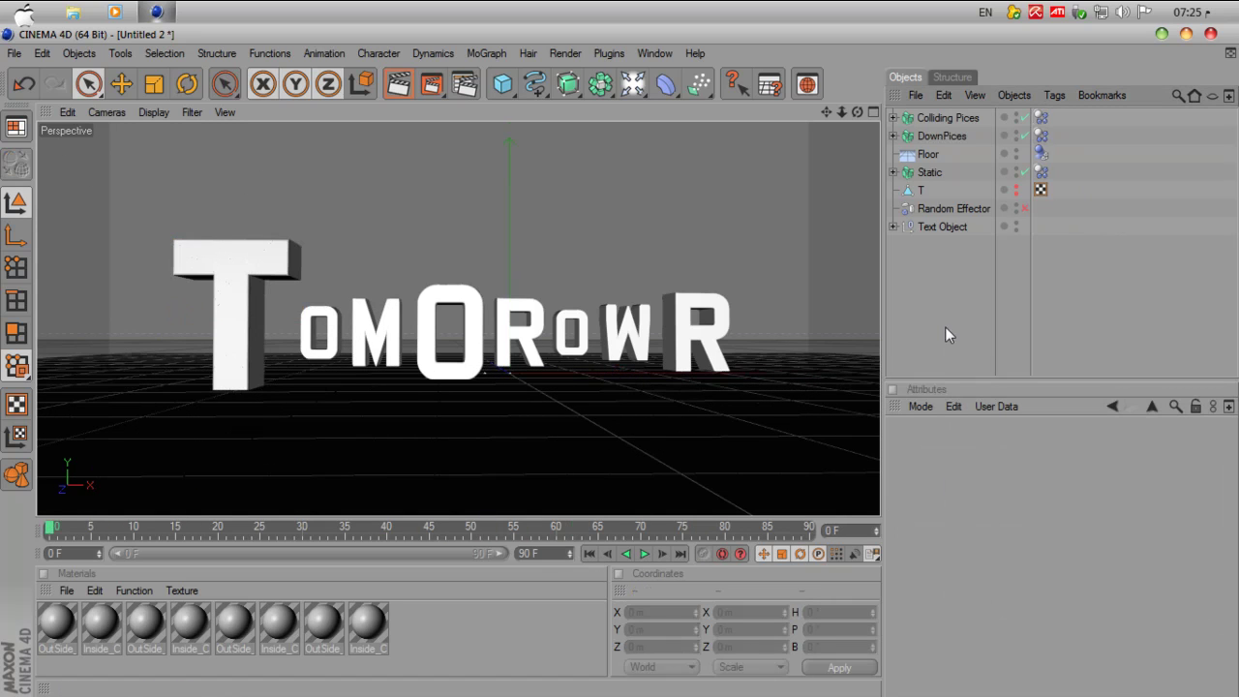
Enable Custom Initial Velocity on the Colliding Pices rigid body tag and preview the simulation from frame 0.
left_click(1042, 117)
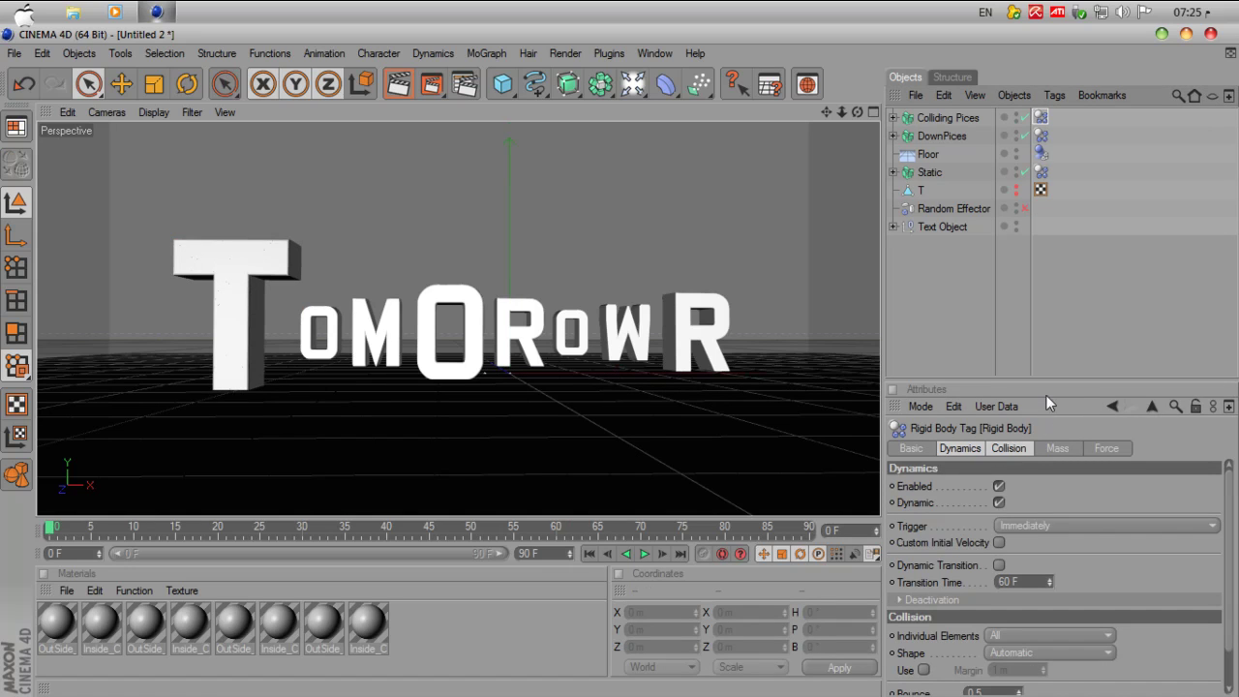
left_click_drag(1045, 381, 1044, 311)
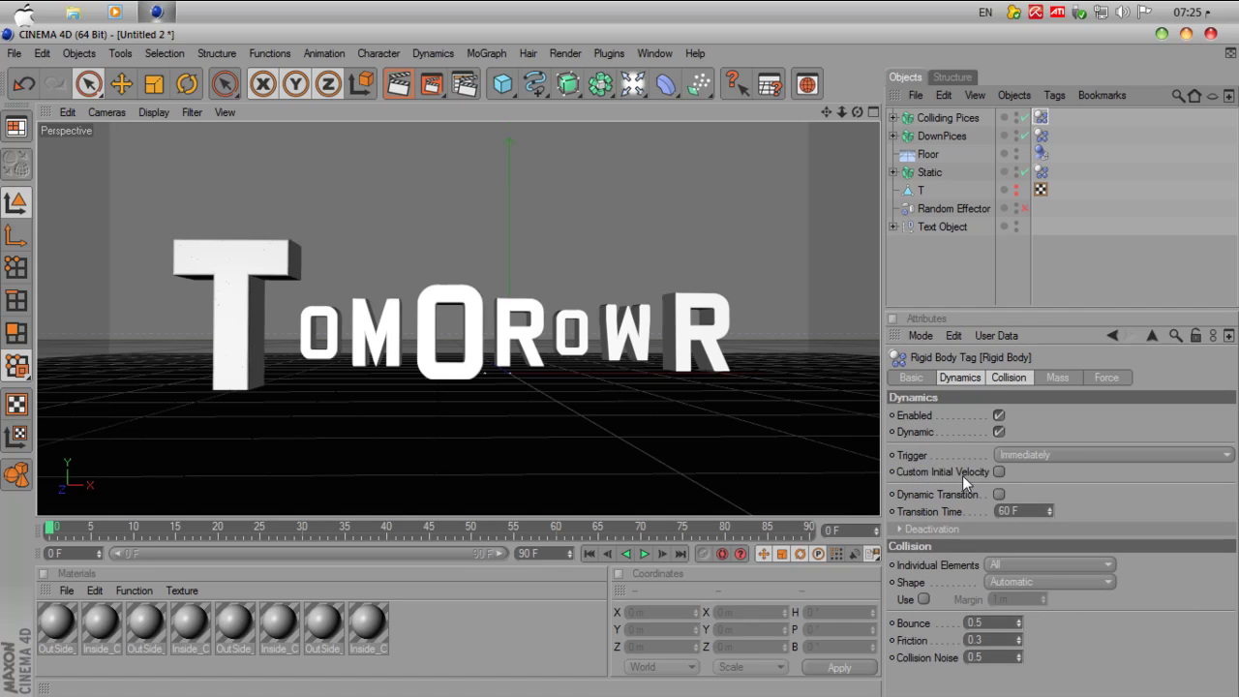
left_click(998, 472)
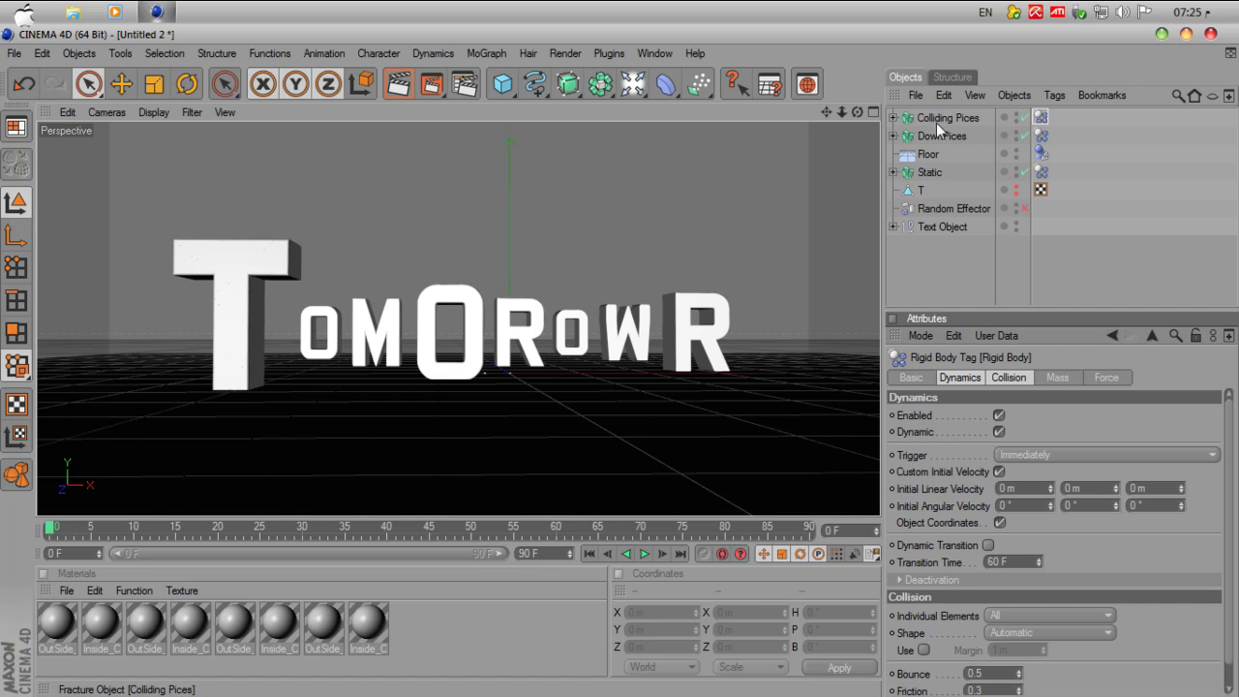
left_click(642, 555)
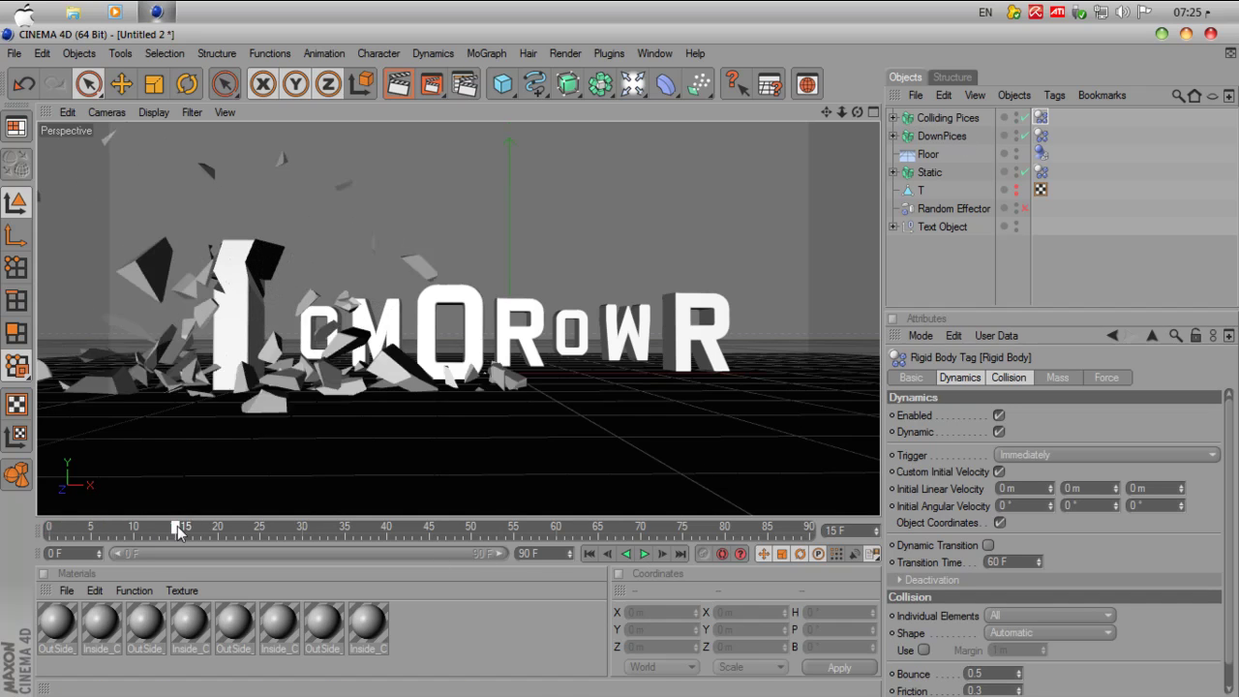
left_click_drag(160, 531, 40, 531)
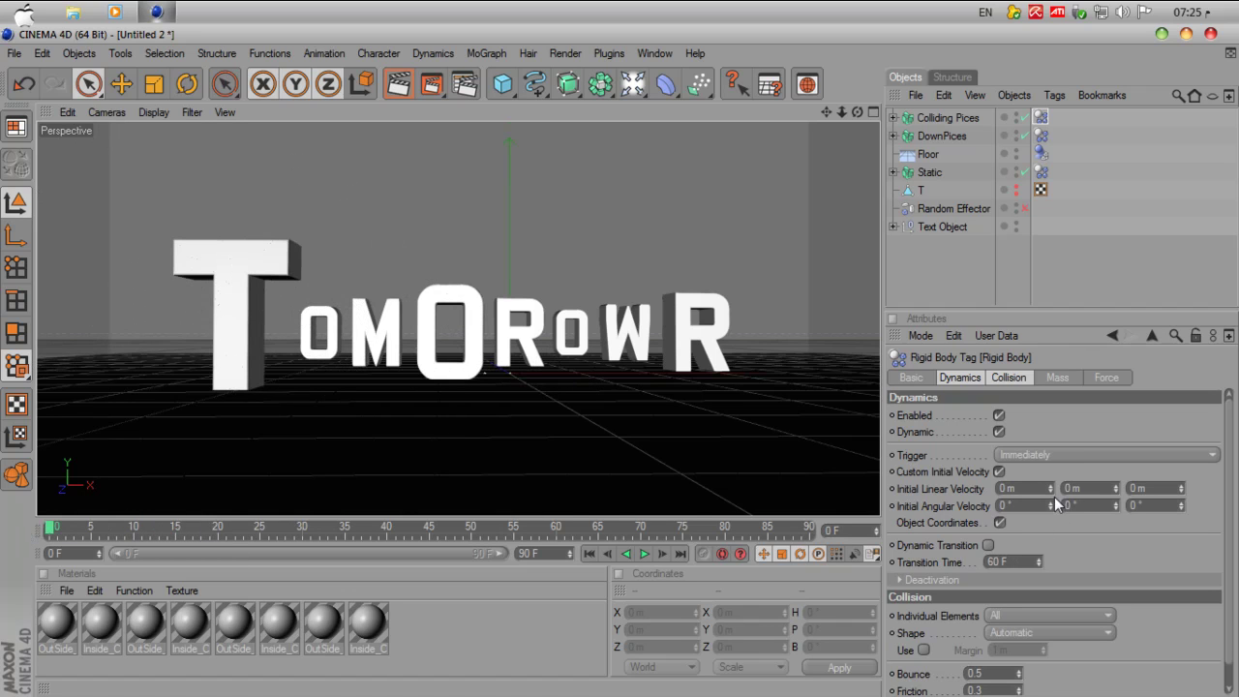
Set the Colliding Pices initial linear velocity to 126 m in X and 345 m in Y, and preview the simulation.
left_click_drag(1052, 488, 1052, 455)
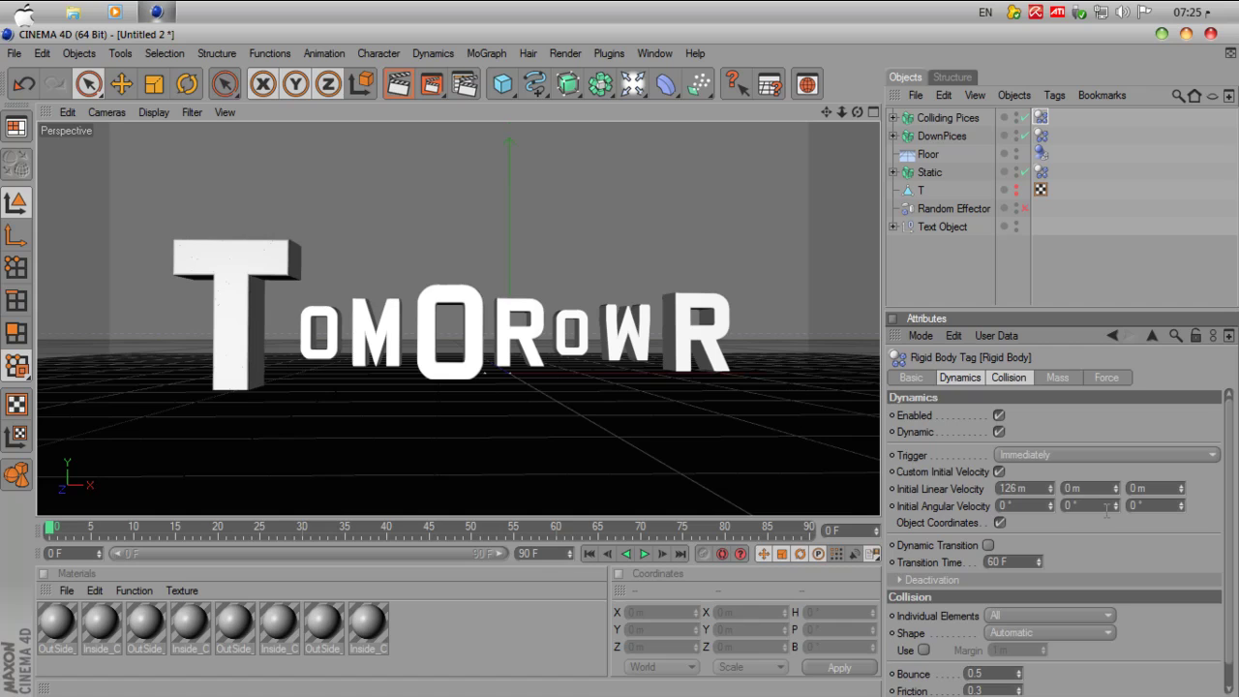
left_click_drag(1116, 489, 1120, 412)
left_click(643, 554)
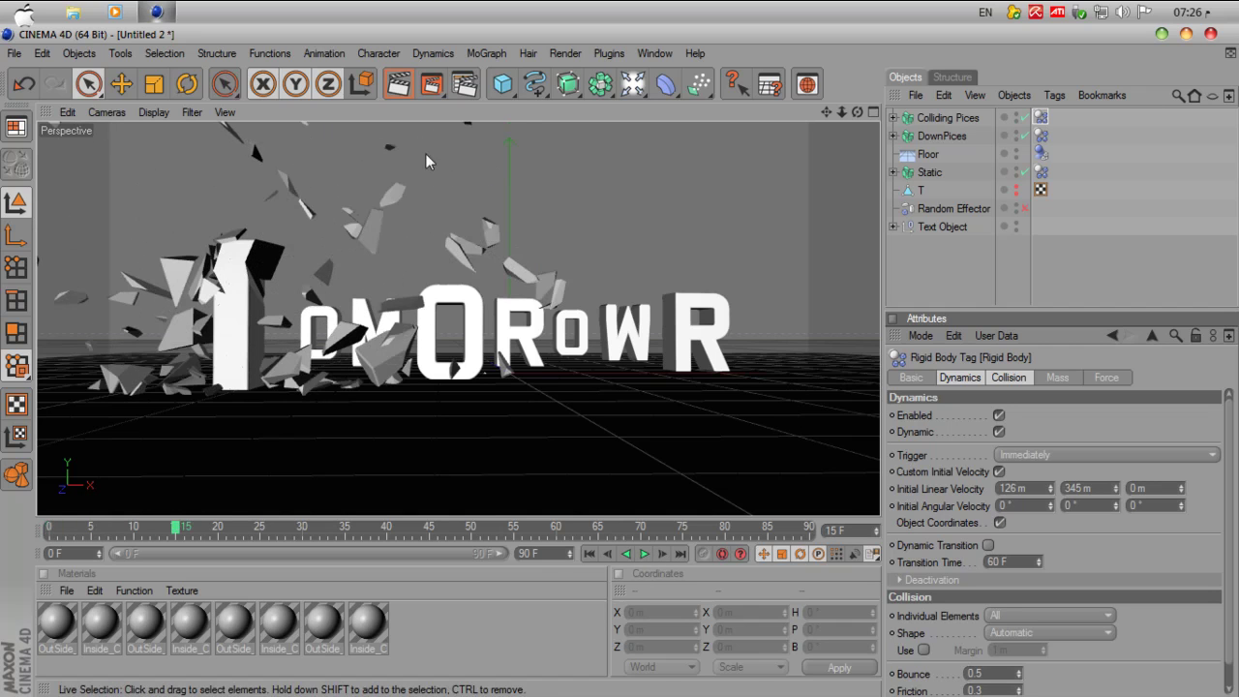
left_click_drag(175, 529, 5, 526)
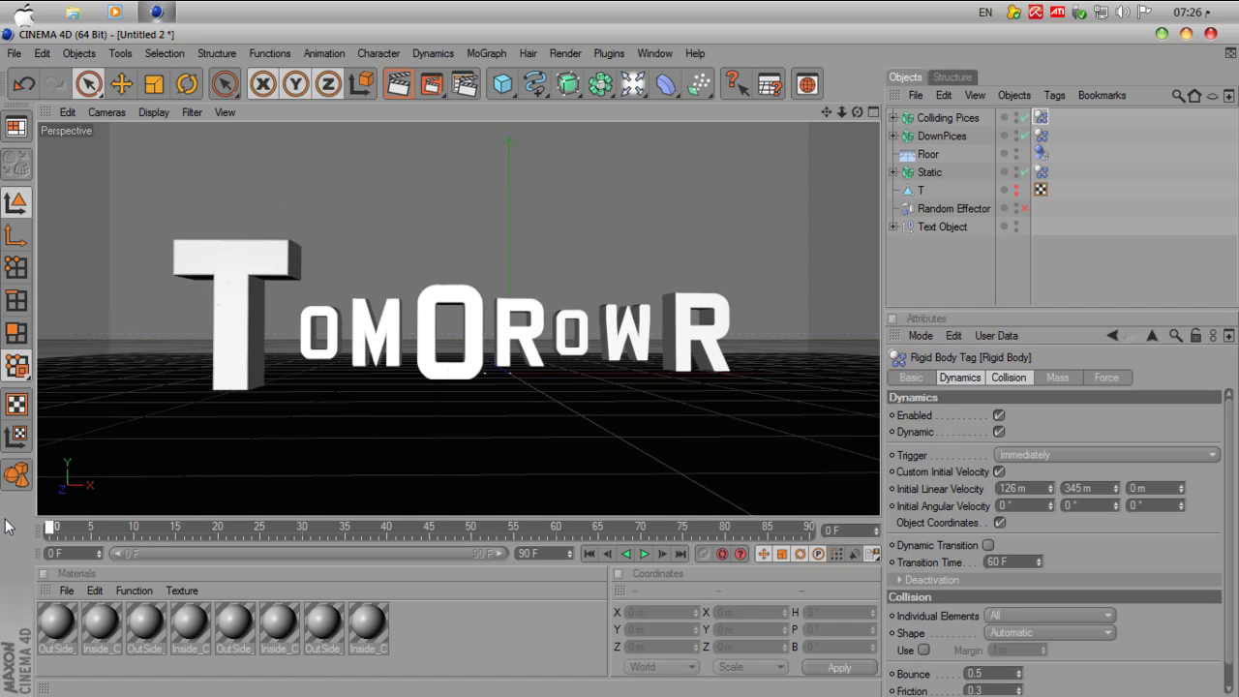
Set the Colliding Pices initial linear velocity in Z to -139 m and preview the simulation.
left_click(1182, 486)
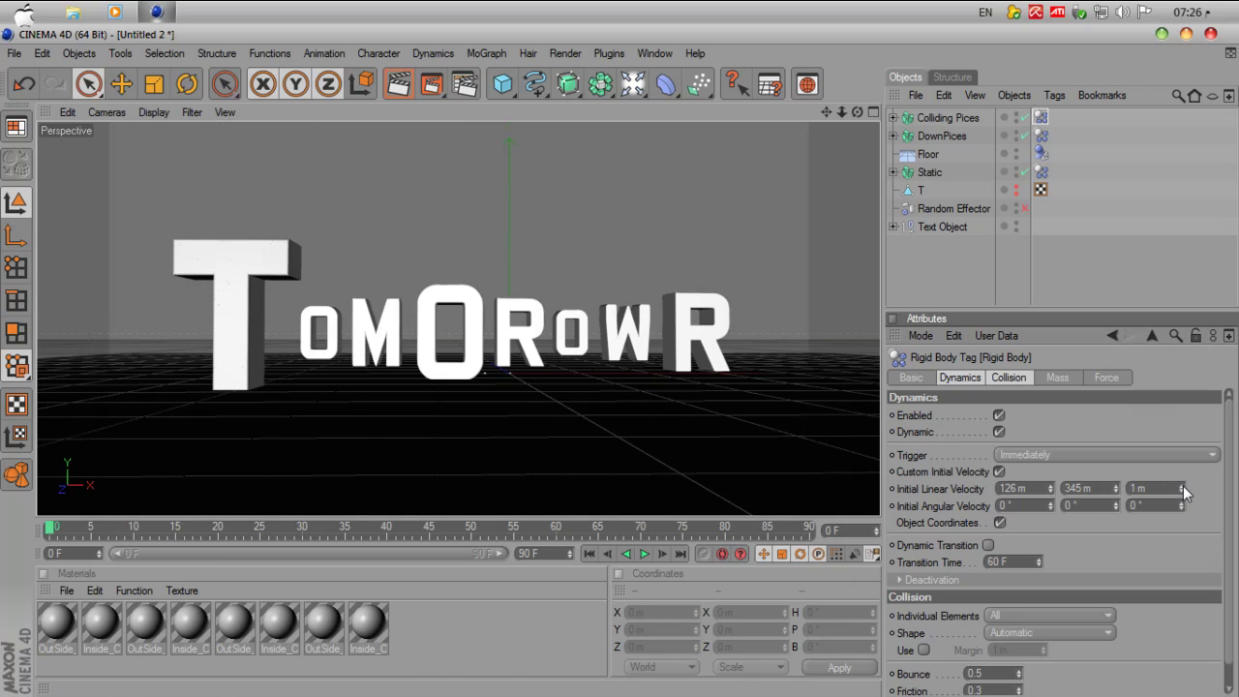
left_click_drag(1183, 486, 1214, 486)
left_click_drag(1214, 486, 1049, 486)
left_click(644, 554)
left_click(642, 554)
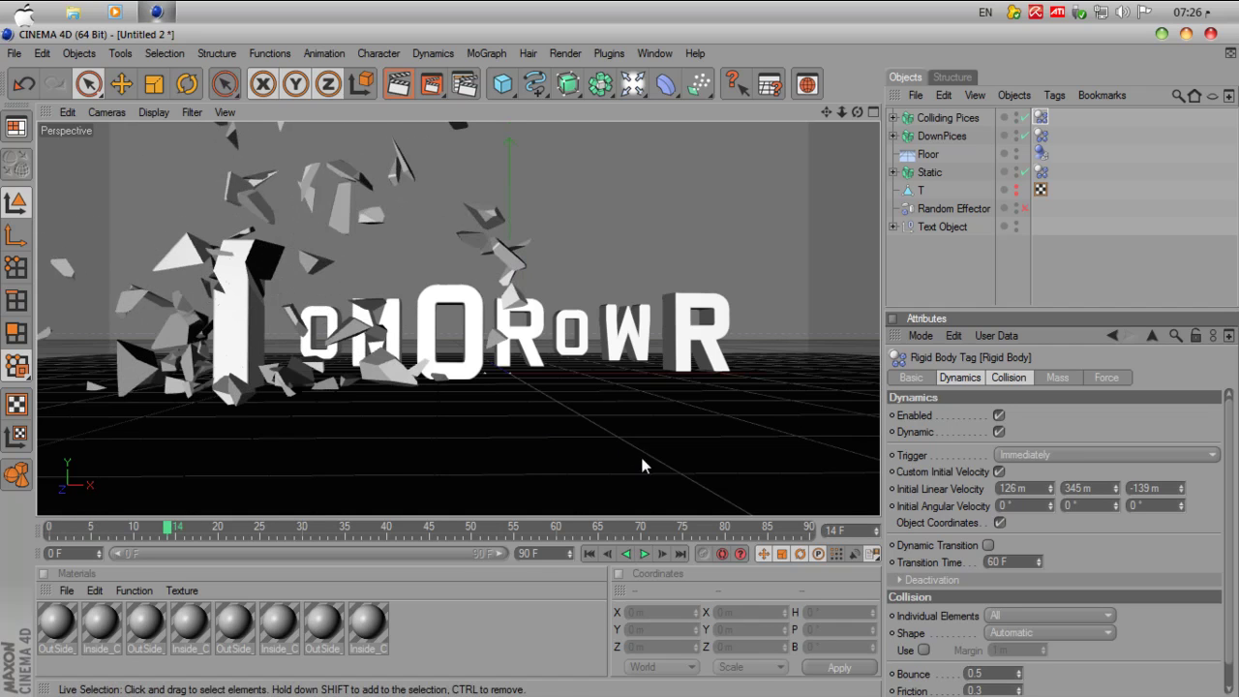
Set the Colliding Pices initial angular velocity to 672°, 0°, -90° and preview the simulation from frame 0.
left_click_drag(1182, 505, 1095, 504)
left_click(588, 554)
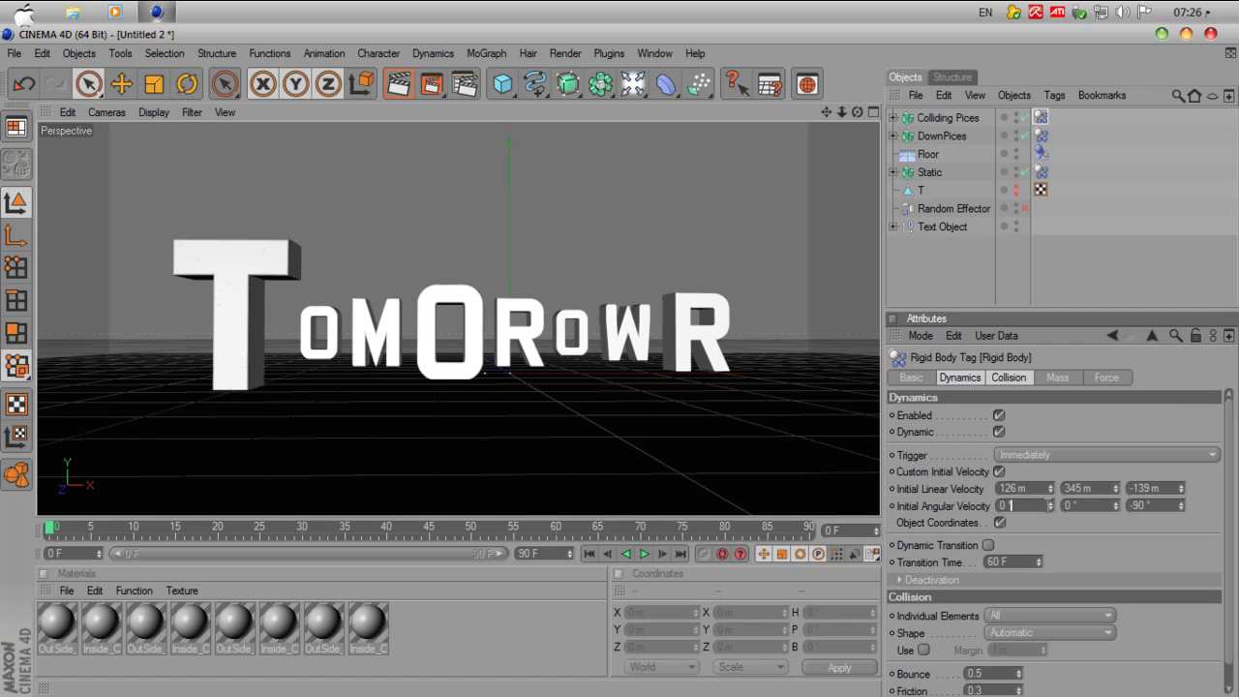
type("296")
key("Return")
left_click_drag(1050, 504, 1088, 505)
left_click(644, 554)
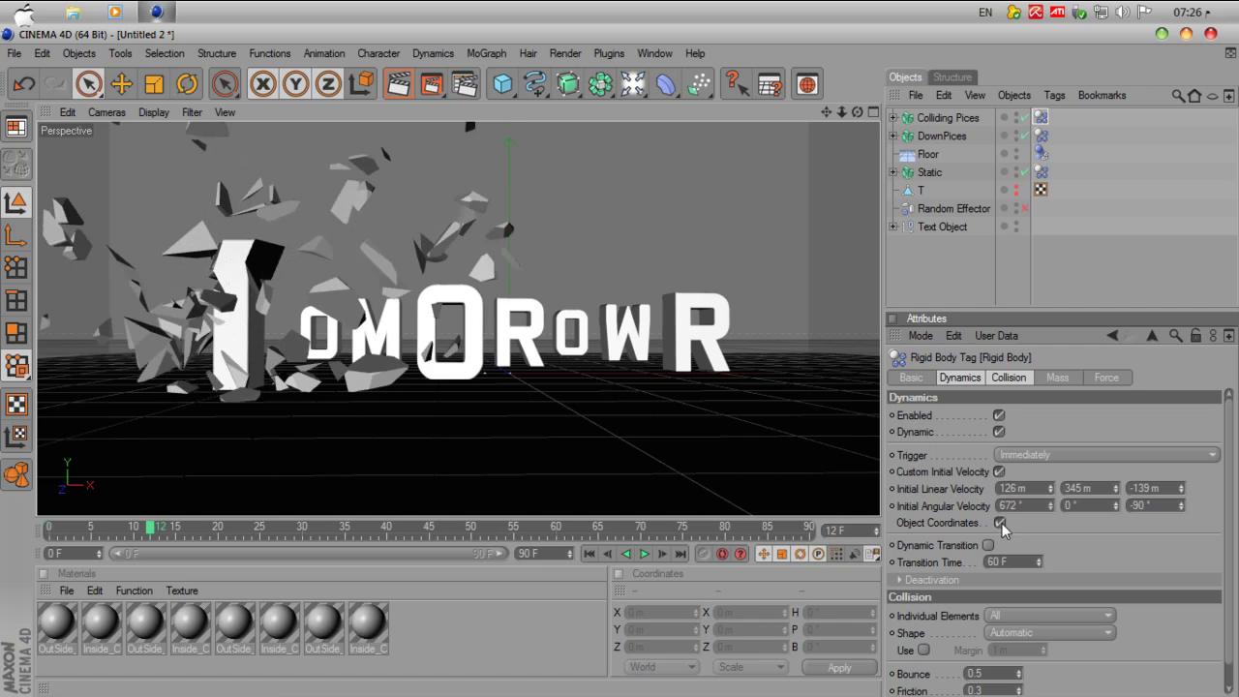
Set the second angular velocity component to 261° and the linear X velocity to 504 m, and preview from frame 0.
mouse_move(1118, 504)
left_mouse_down()
mouse_move(1139, 505)
mouse_move(1123, 504)
left_mouse_up()
left_click_drag(1050, 488, 1058, 488)
left_click(594, 553)
left_click(643, 554)
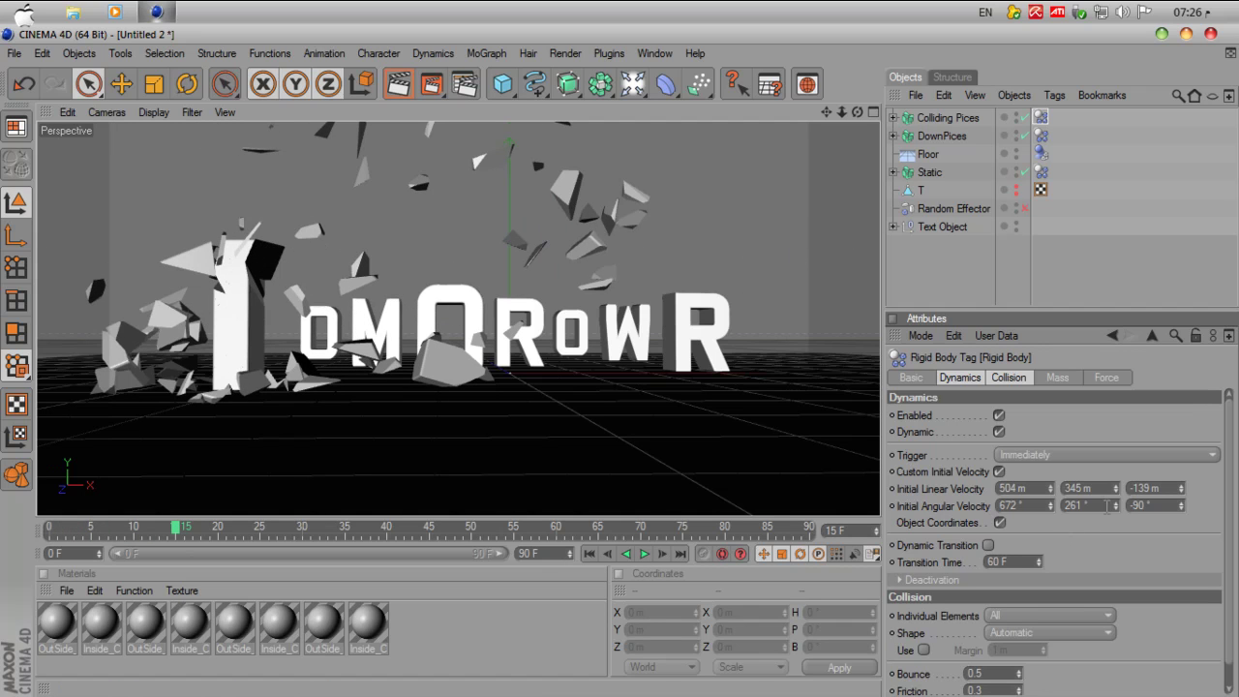
Set the linear Z velocity to -329 m and the angular velocity to 672°, 262°, -397°, and preview the simulation.
mouse_move(1181, 506)
left_mouse_down()
mouse_move(1182, 531)
mouse_move(1181, 505)
left_mouse_up()
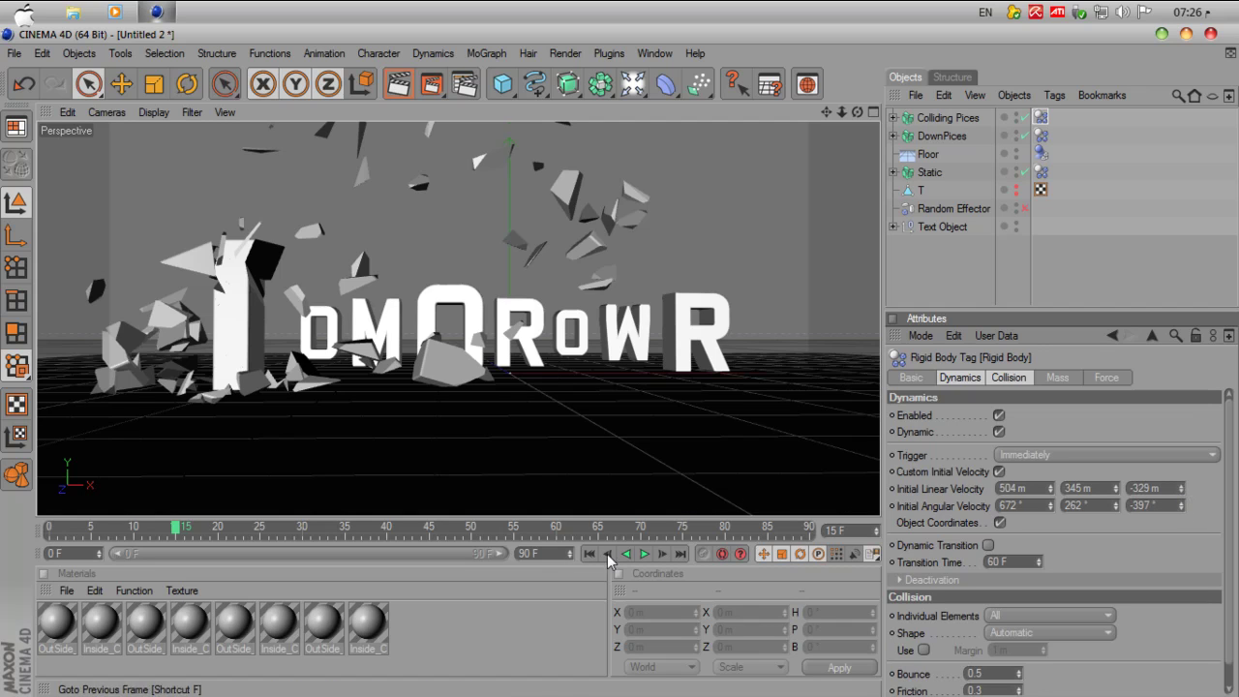
left_click(607, 554)
left_click(644, 554)
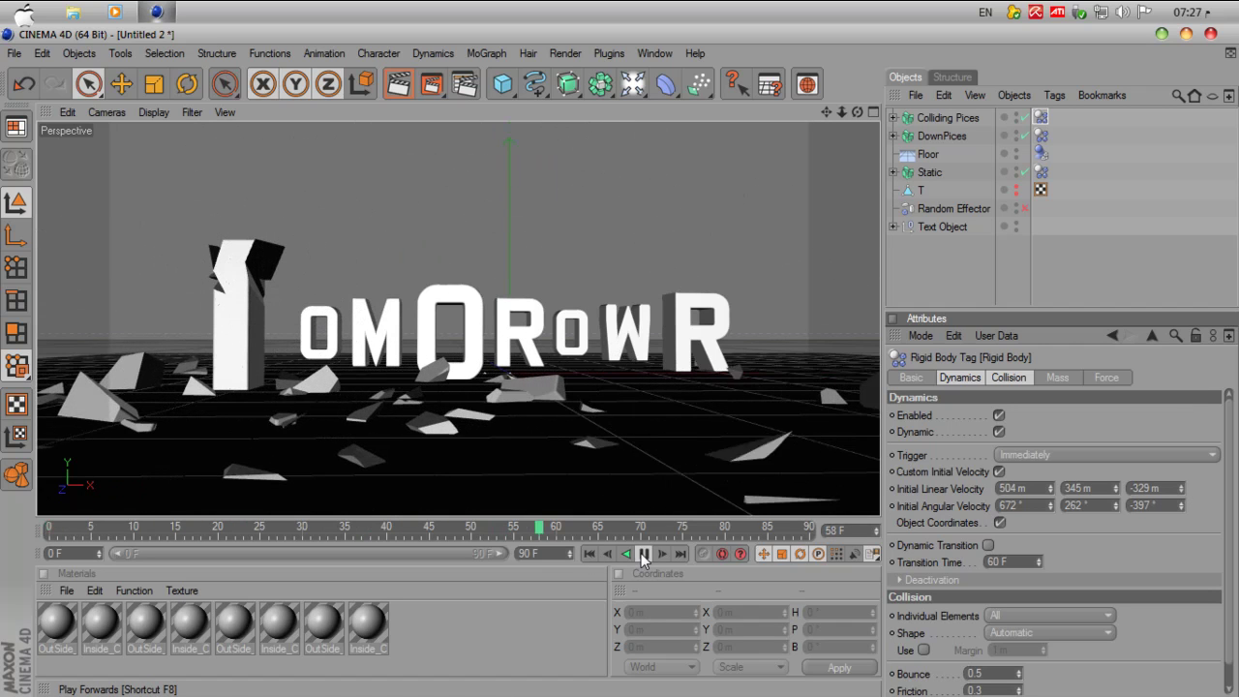
left_click(644, 554)
left_click(589, 554)
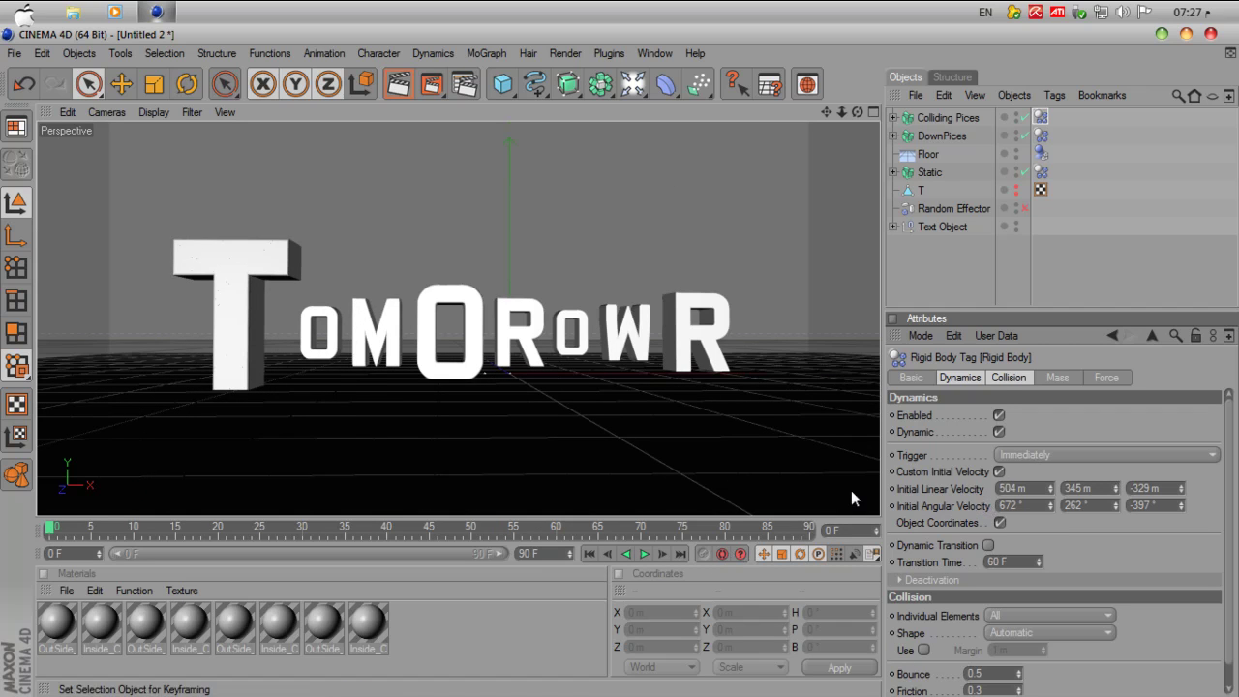
Check the collision settings of the rigid body tag, and preview the burst with its dynamics settings shown.
left_click(1004, 378)
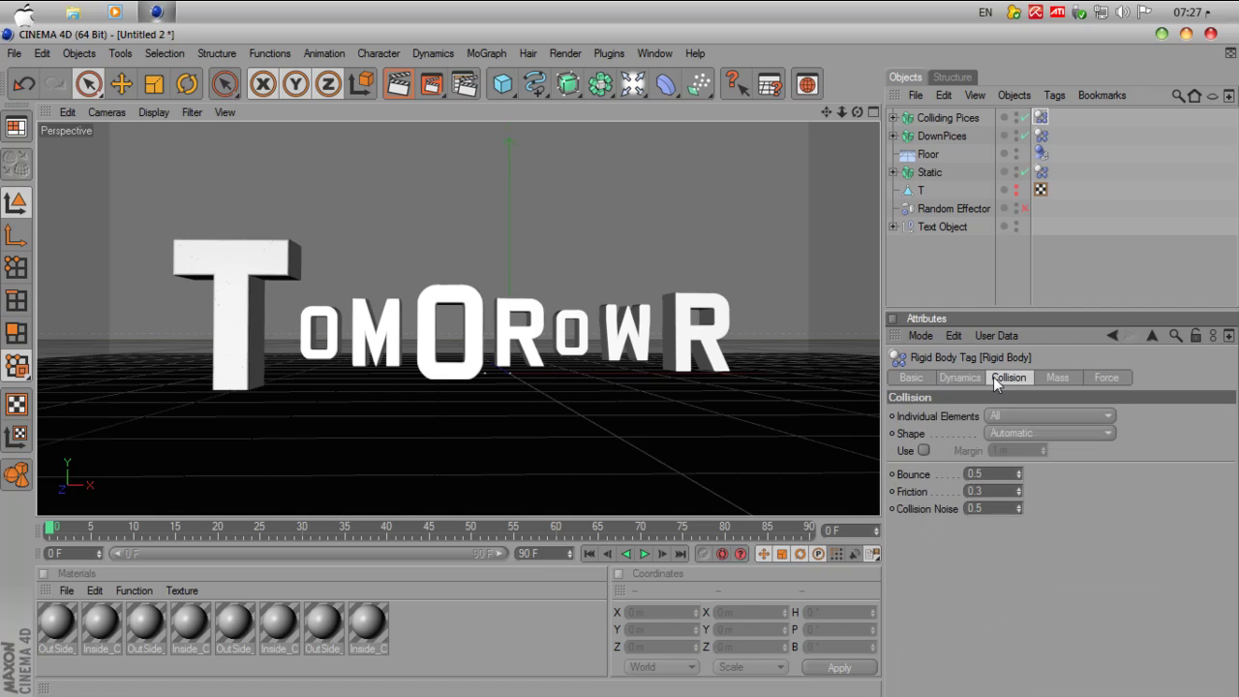
left_click(977, 378)
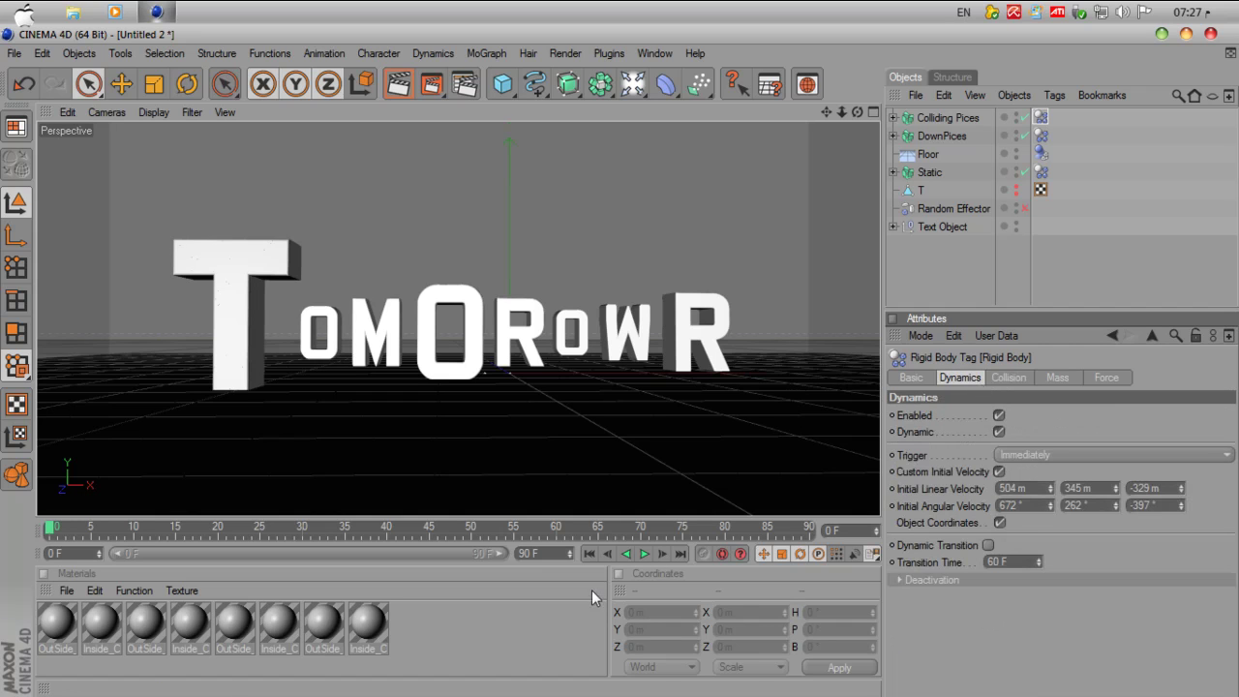
left_click(644, 554)
left_click(645, 554)
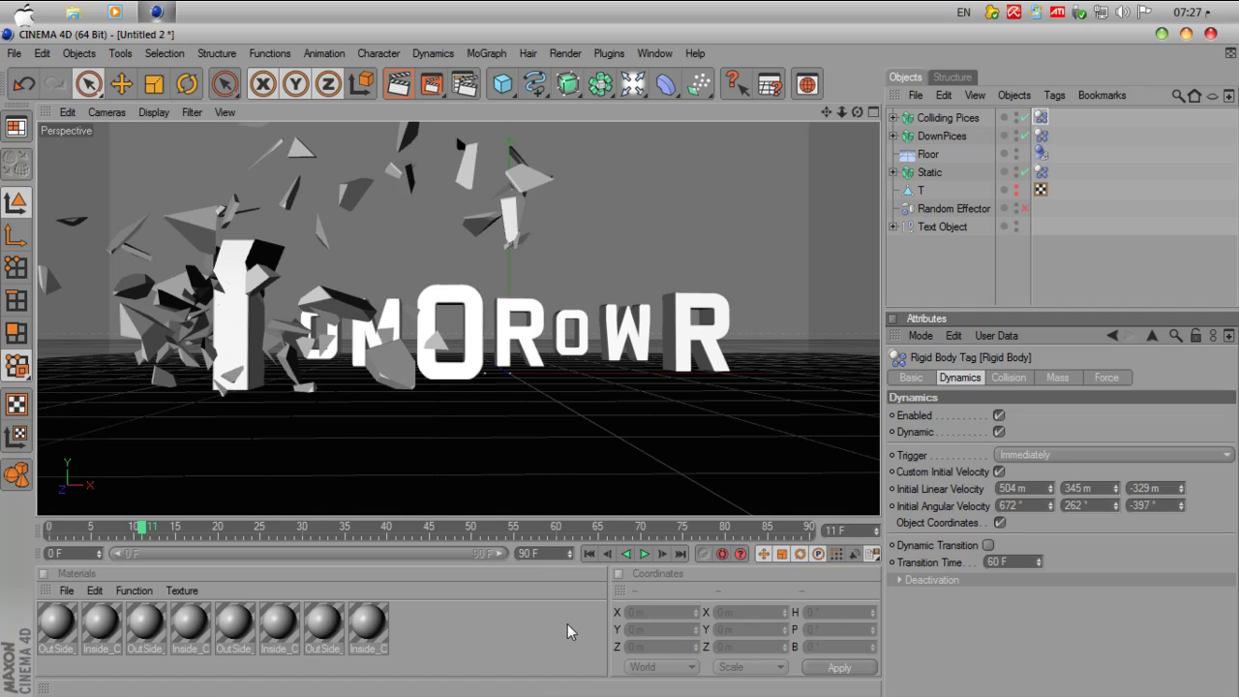
left_click(586, 554)
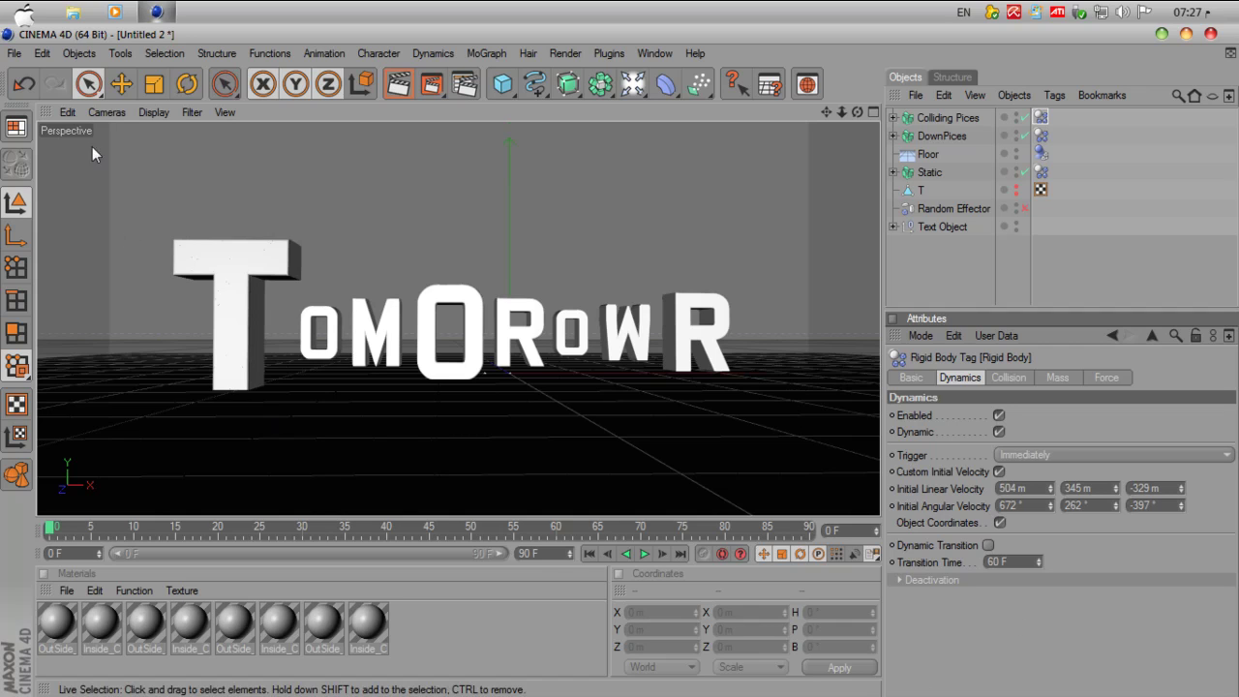
Set the project's MoDynamics gravity to 0 and preview the simulation.
left_click(43, 53)
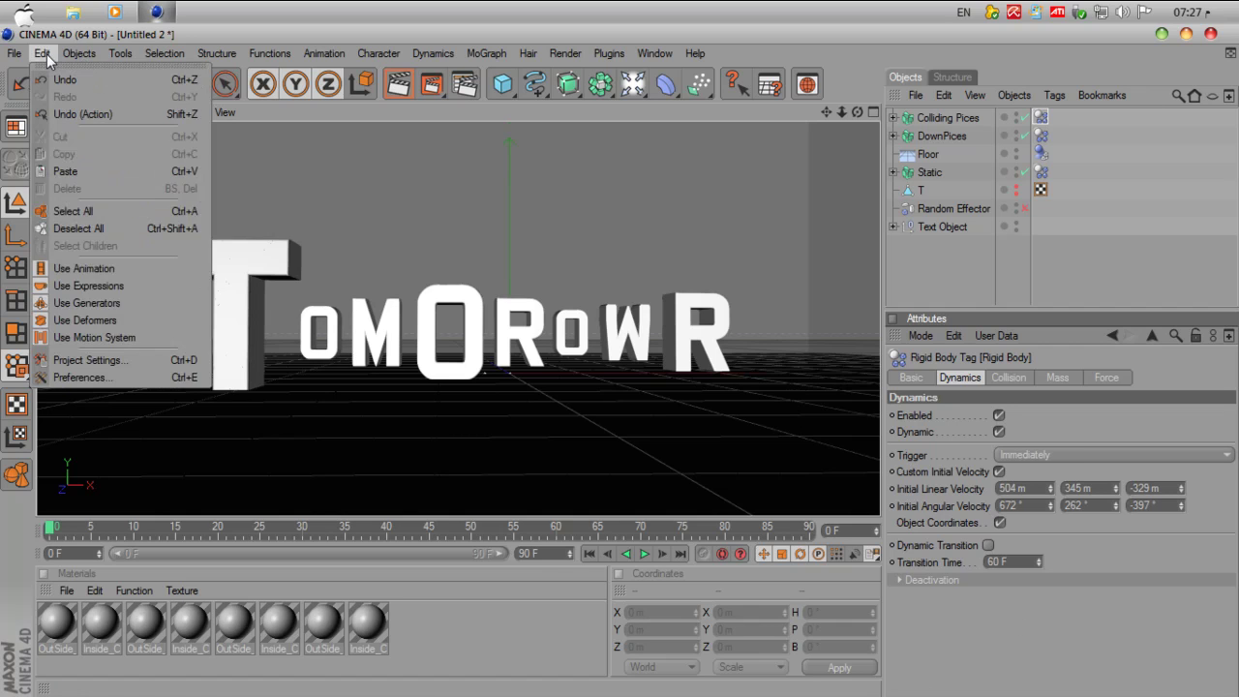
left_click(131, 361)
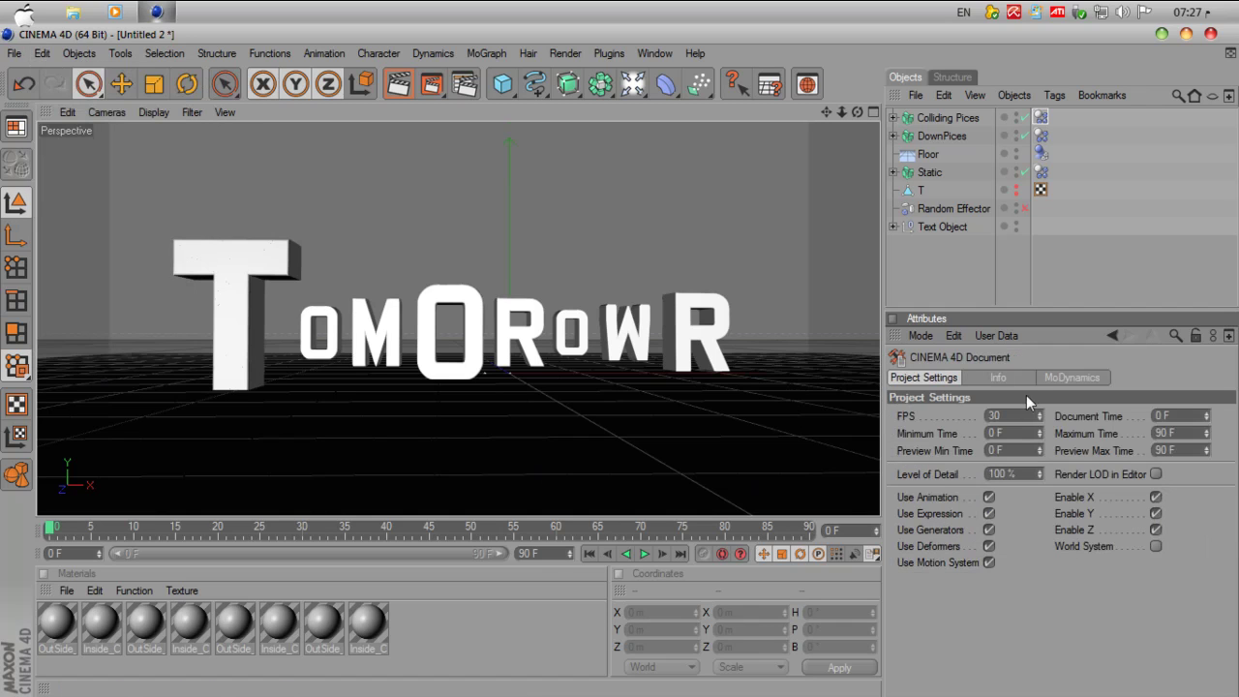
left_click(1051, 378)
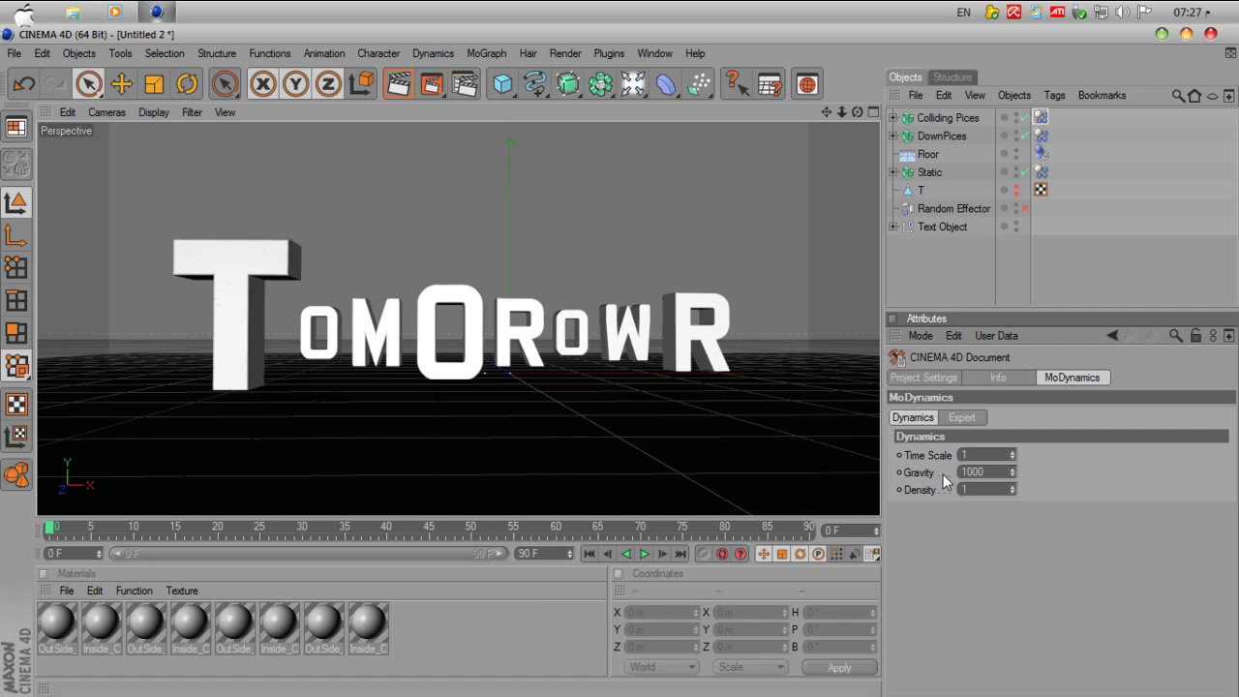
left_click_drag(992, 472, 921, 468)
type("0")
left_click(645, 553)
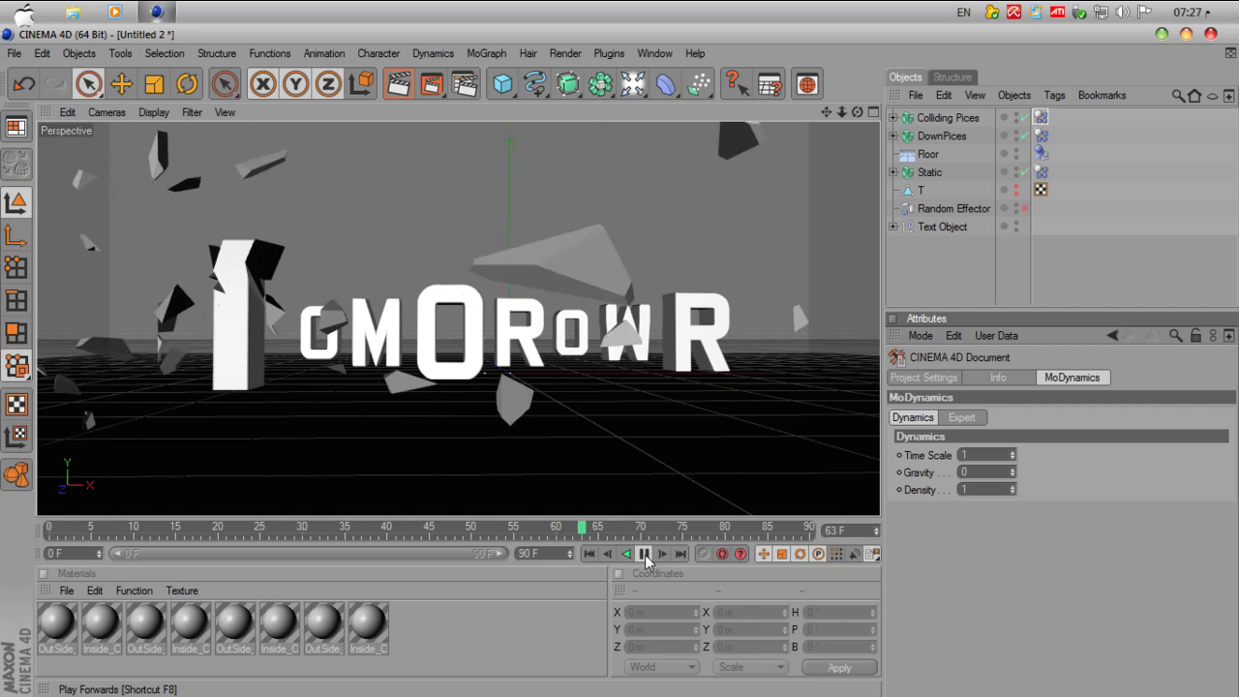
left_click(645, 554)
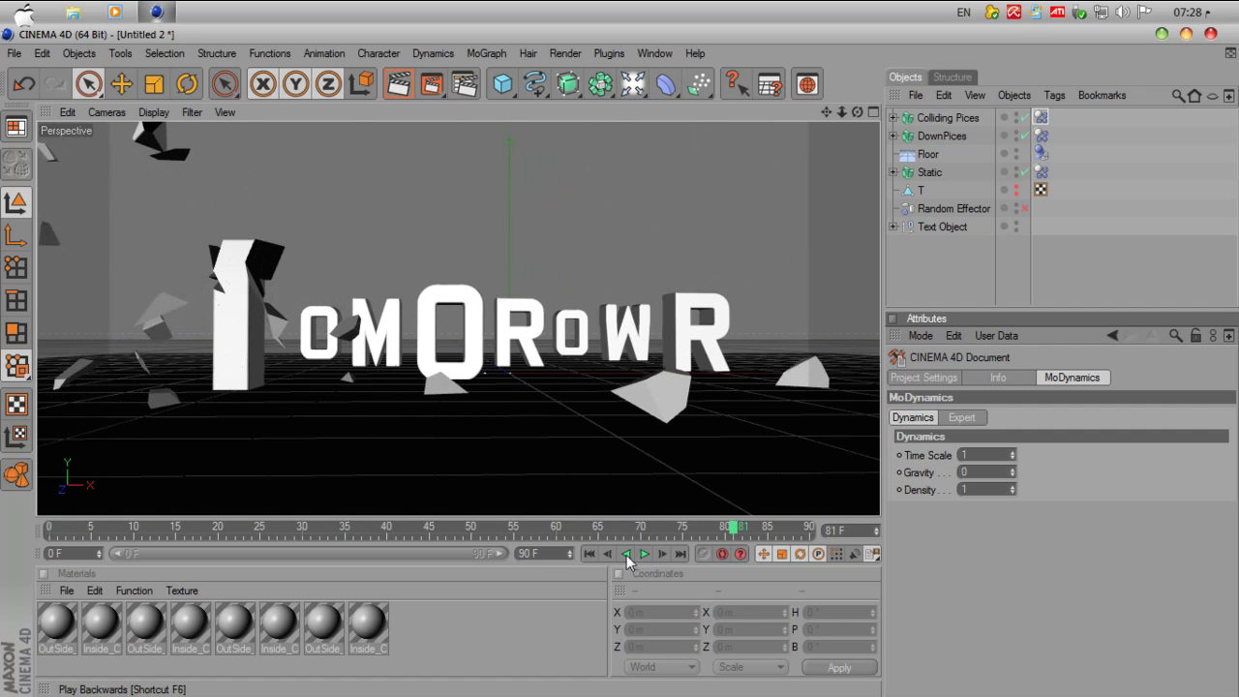
Set the MoDynamics Time Scale to 0, test playback from frame 0 and rewind.
left_click(589, 553)
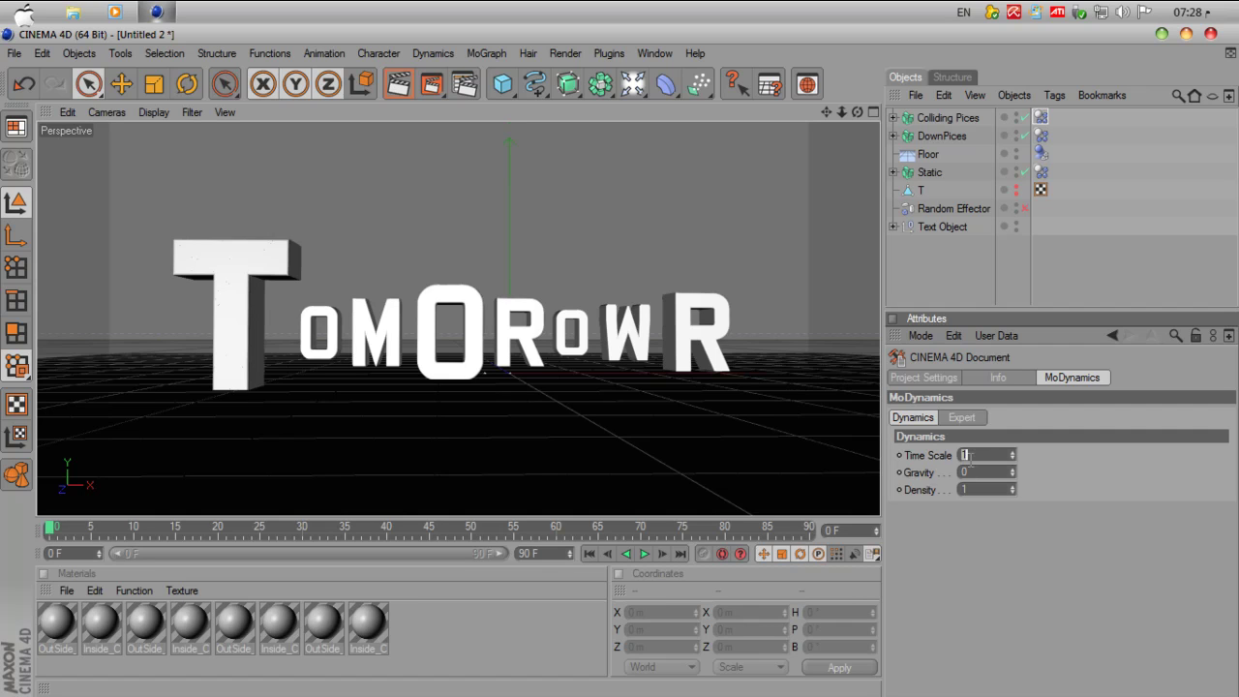
left_click(644, 555)
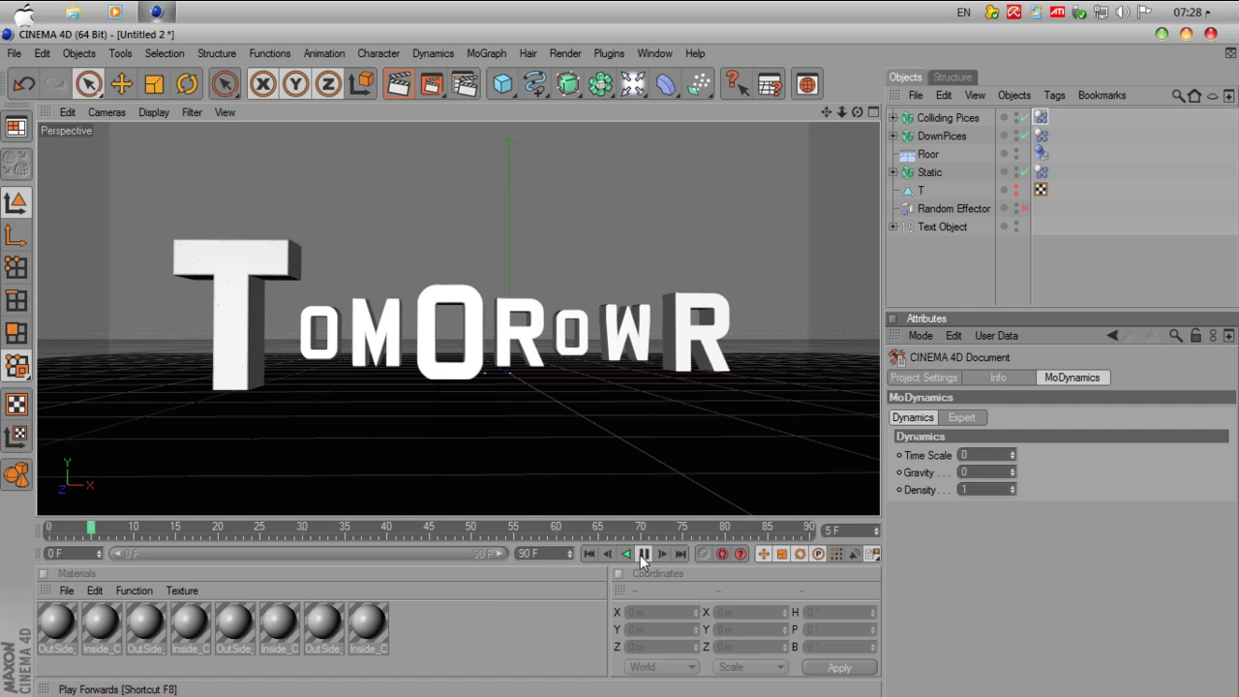
left_click(588, 554)
Lengthen the project to 300 frames and extend the preview range to cover the whole timeline.
left_click(555, 561)
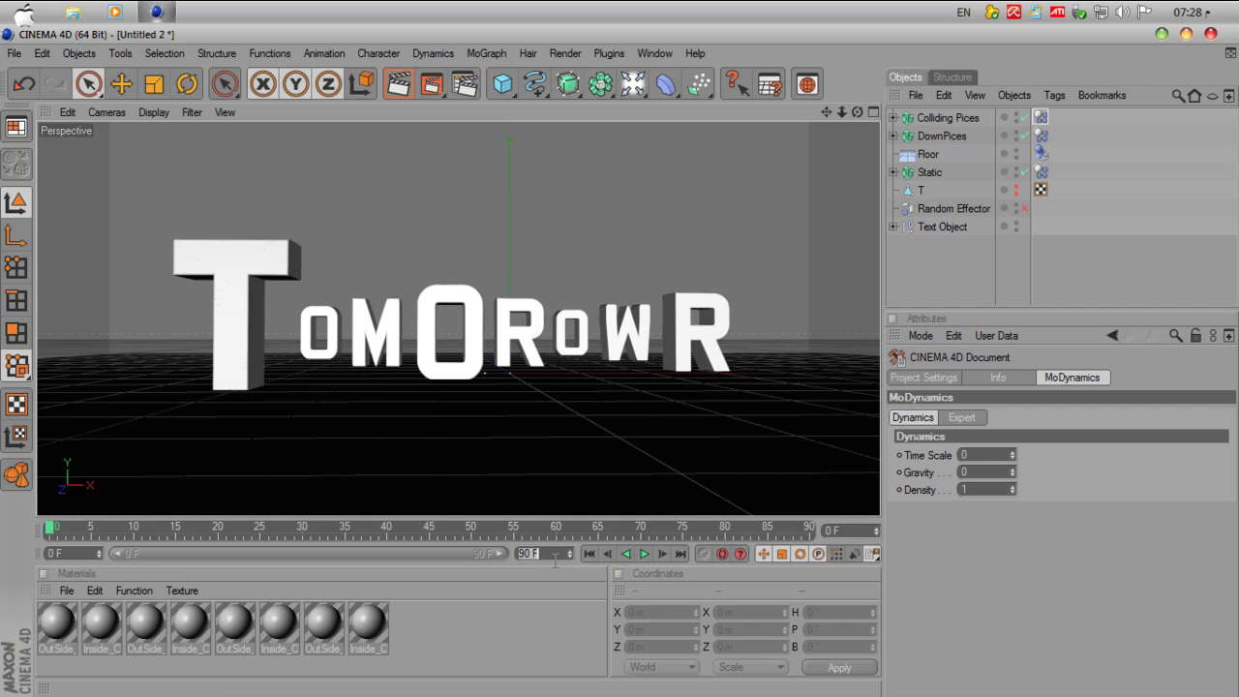
type("300")
key("Return")
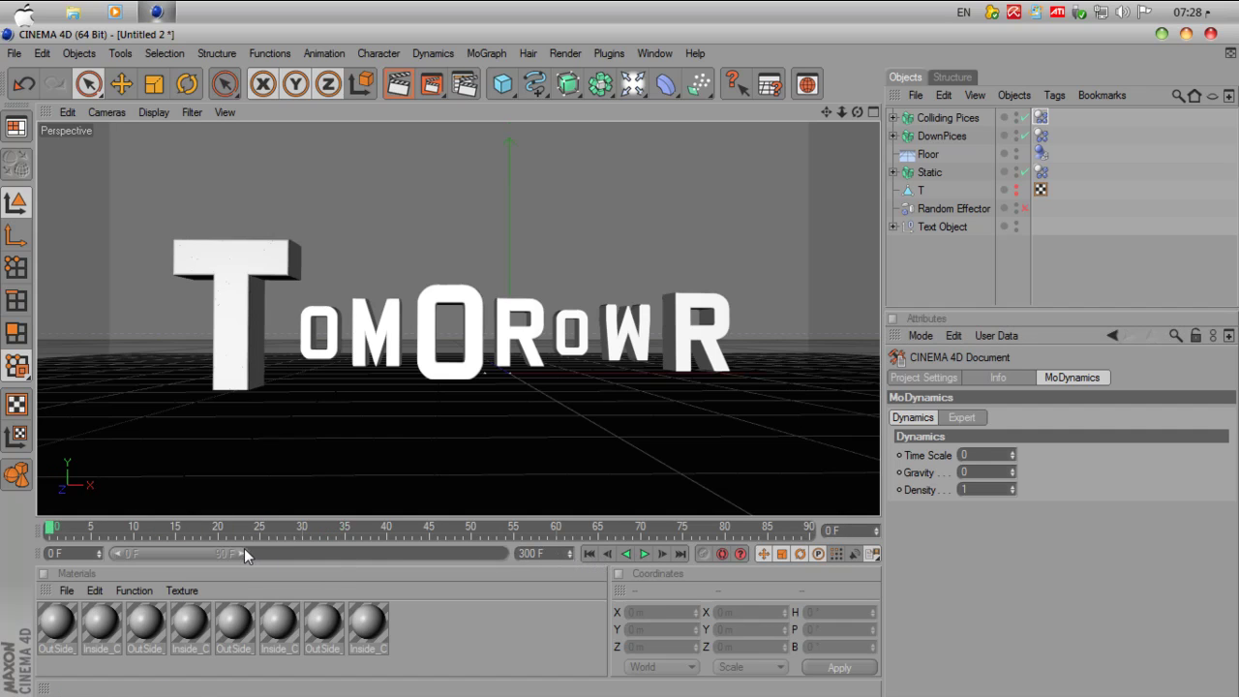
left_click_drag(244, 548, 512, 556)
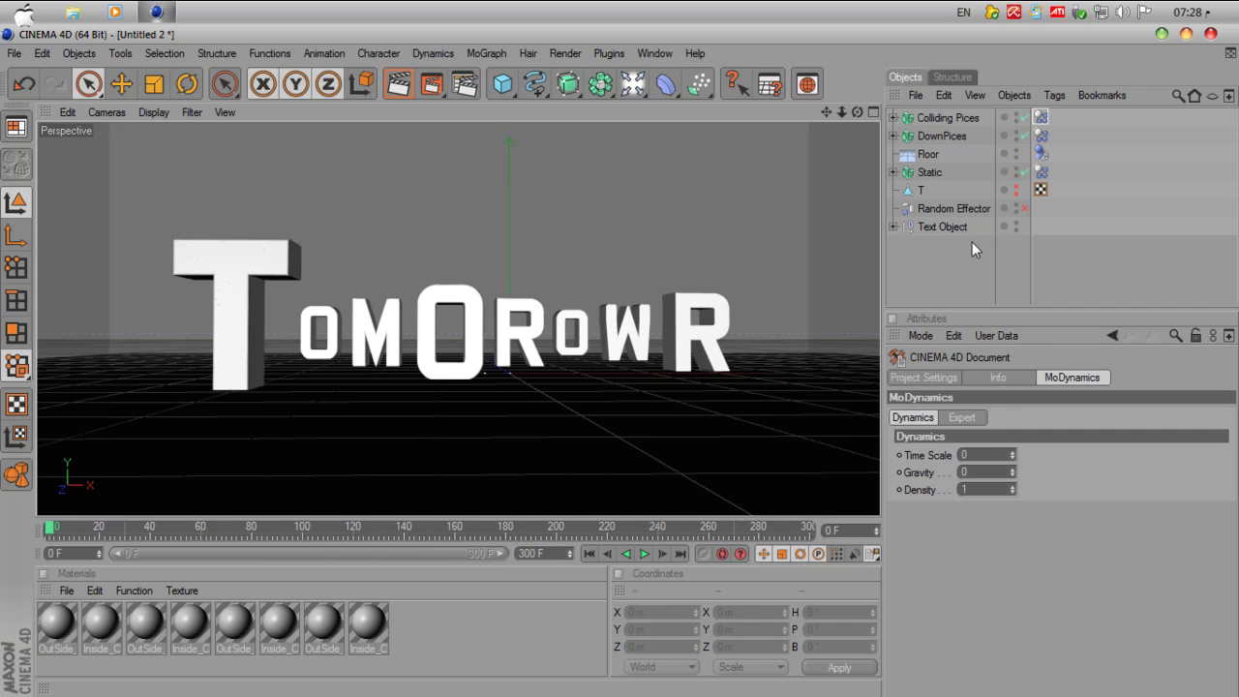
Add a camera at the current view and a null object to the scene.
left_click(629, 93)
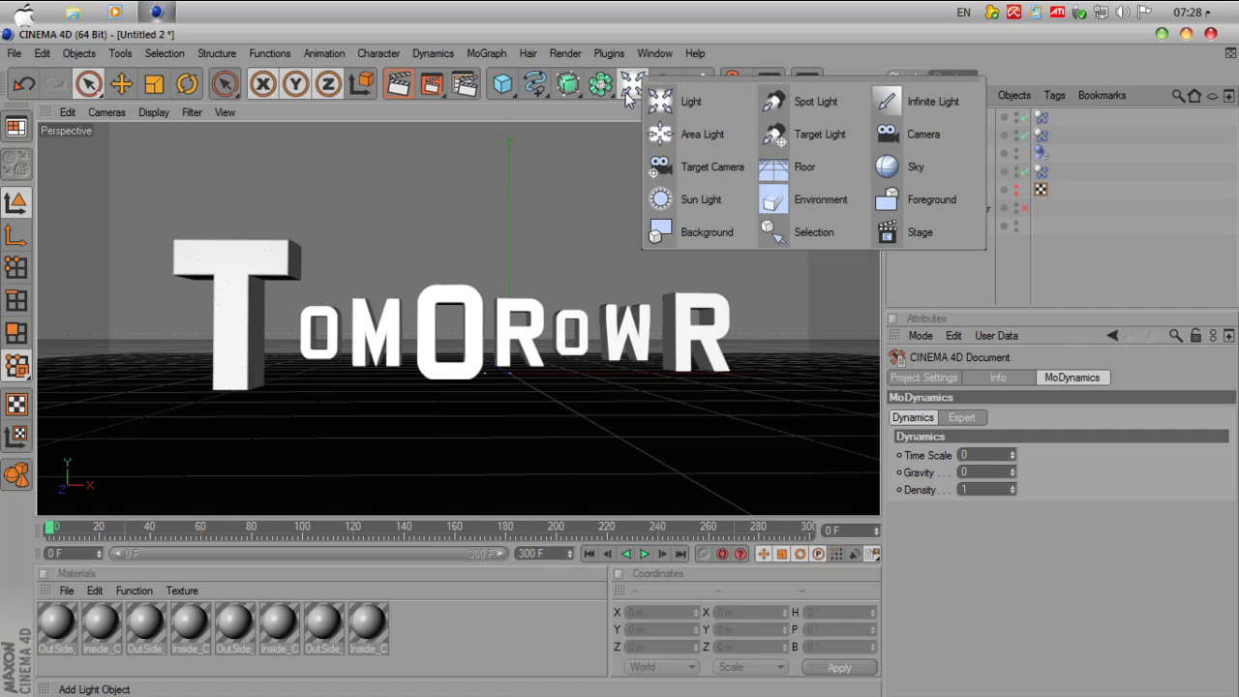
left_click(939, 140)
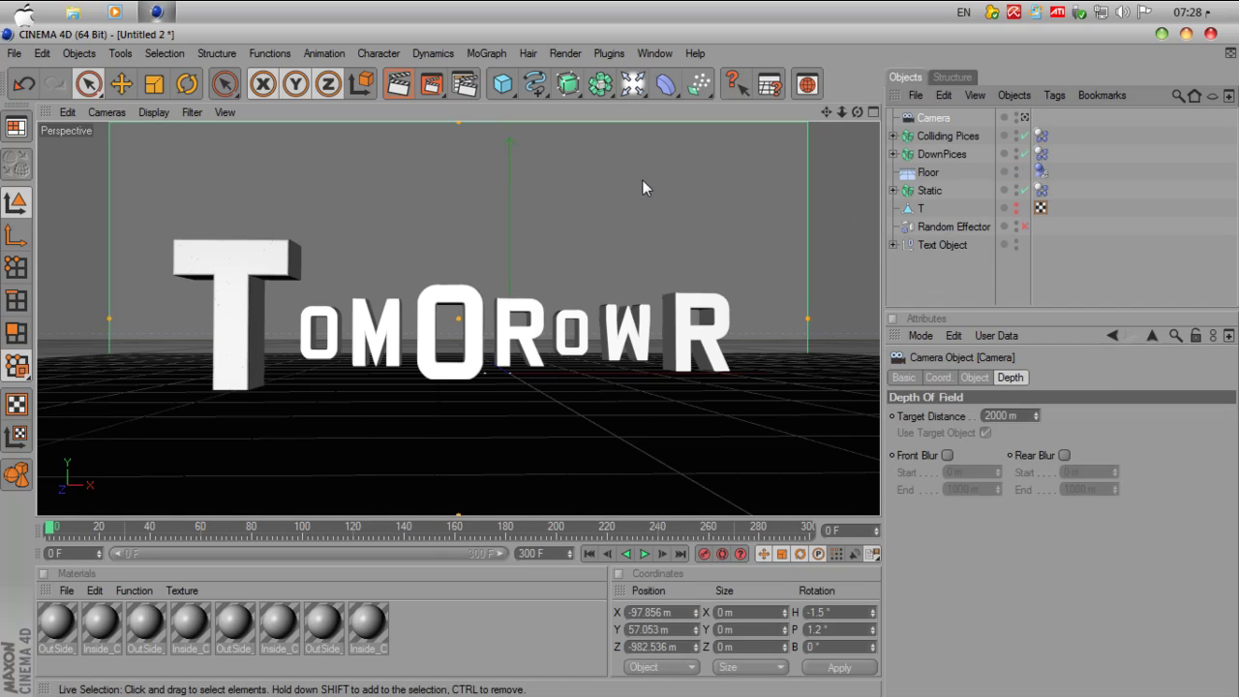
left_click(601, 84)
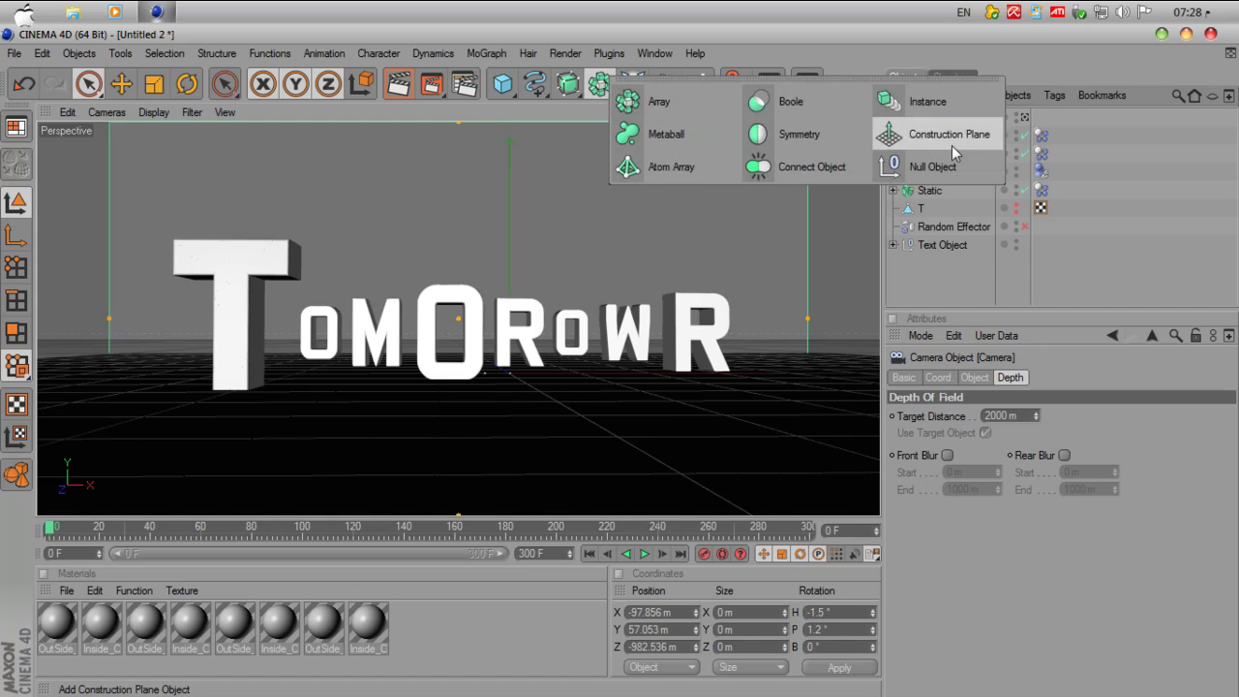
left_click(934, 167)
Rename the null object CamController and make the camera its child.
double_click(939, 117)
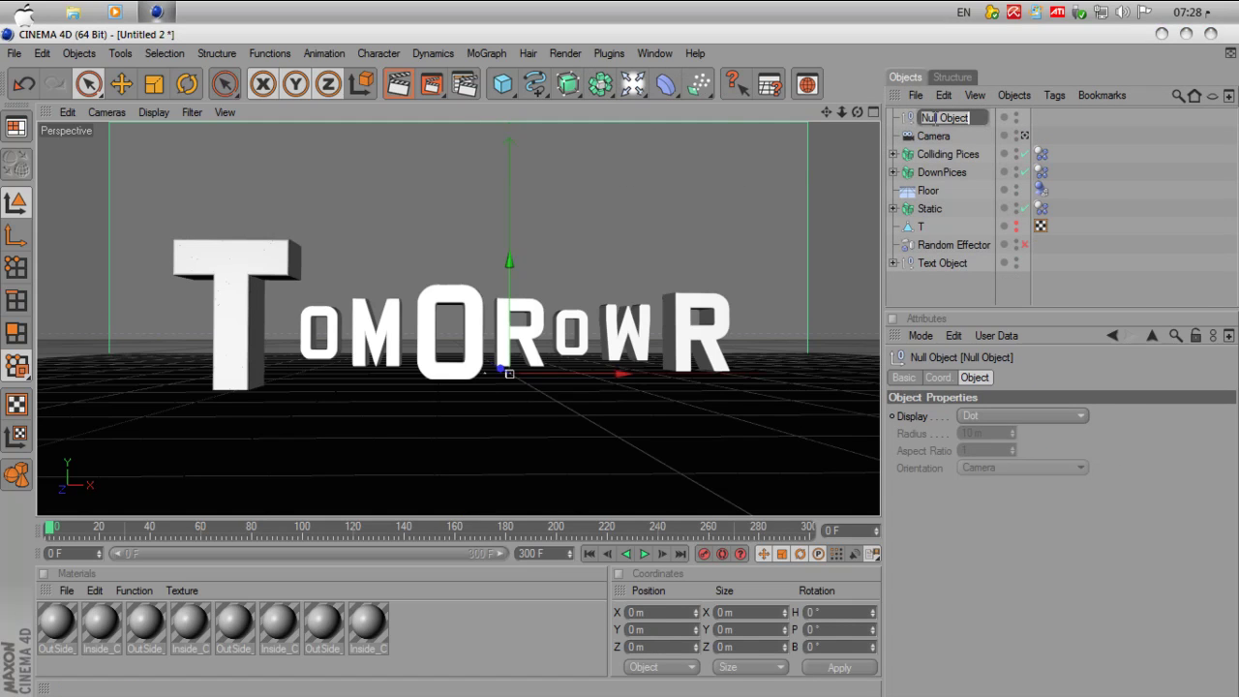
type("CamController")
key("Return")
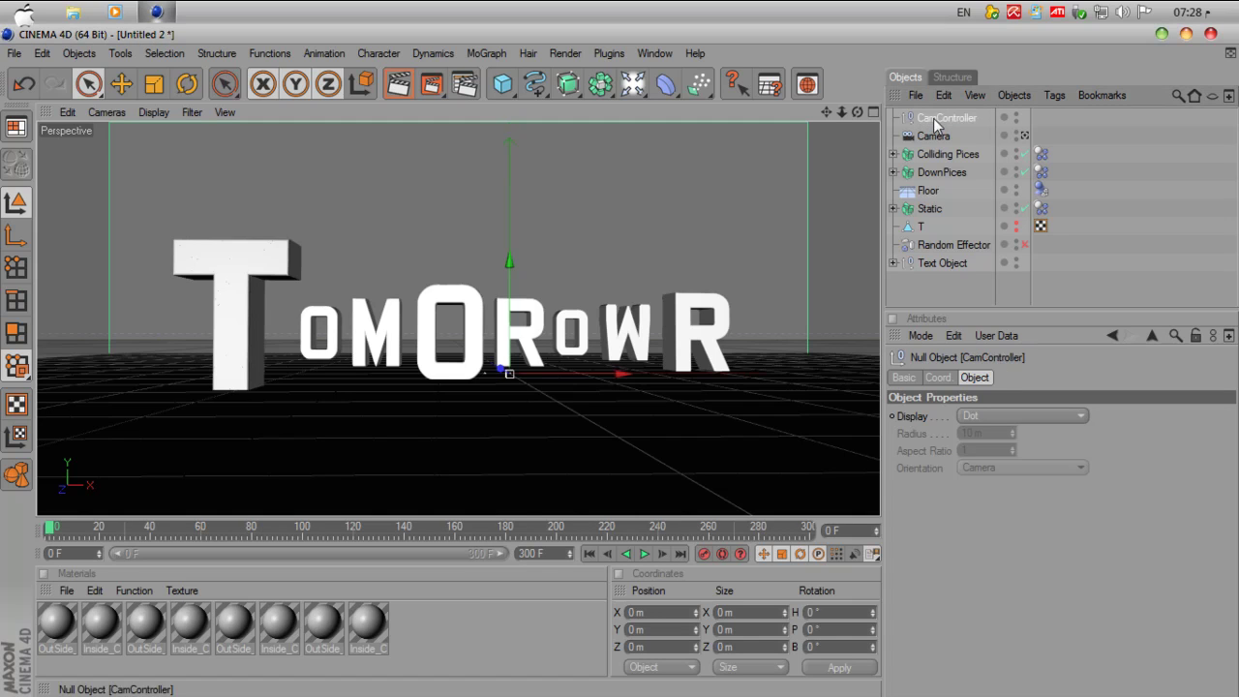
left_click_drag(937, 135, 944, 124)
left_click(946, 124)
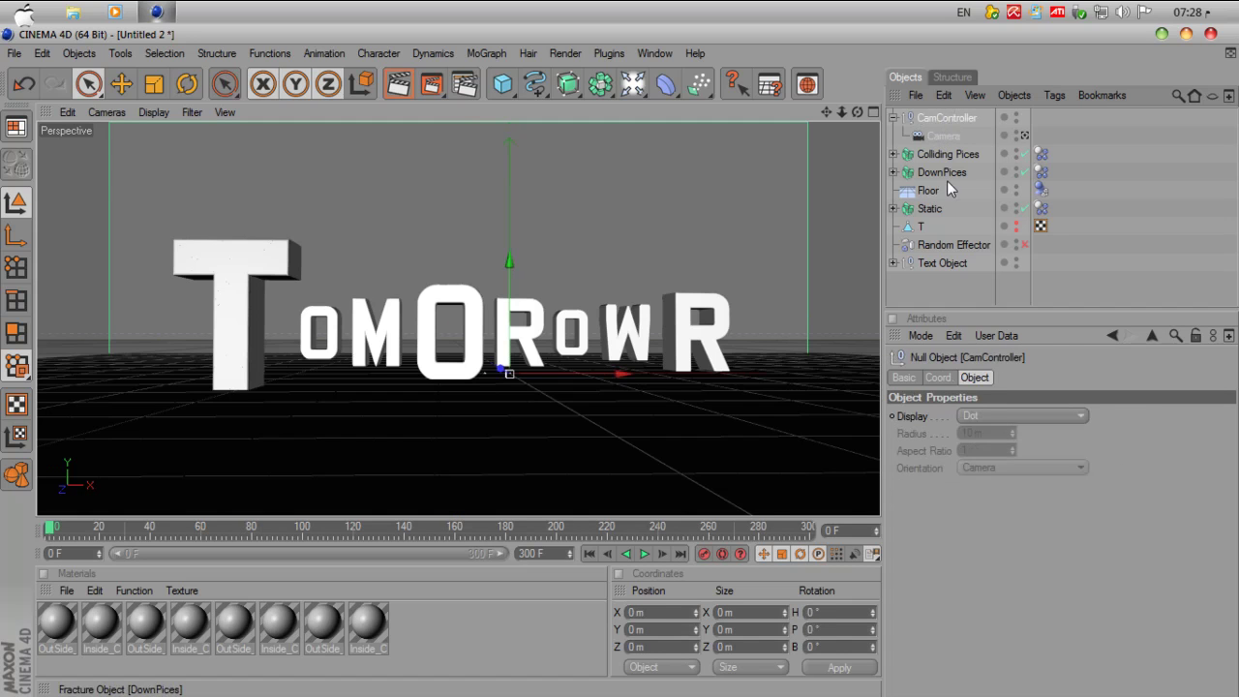
Switch to the Top view and move CamController backward along the Z axis, carrying the camera with it.
left_click(870, 112)
left_click(871, 112)
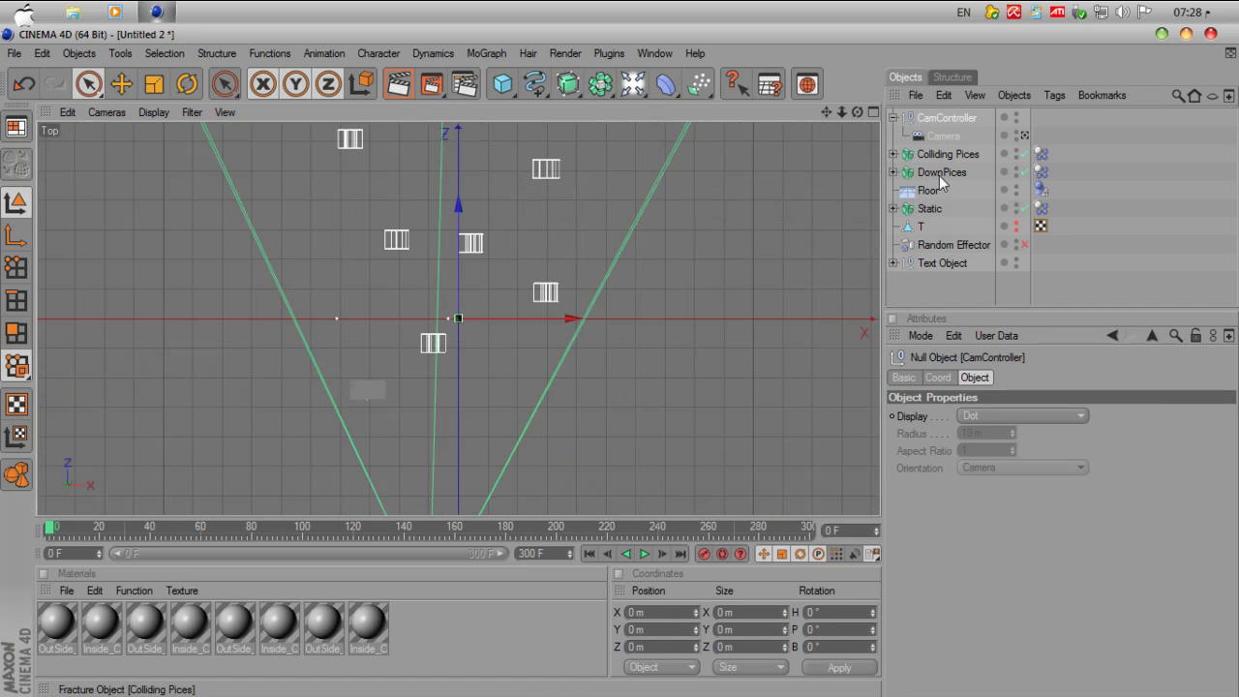
left_click(954, 140)
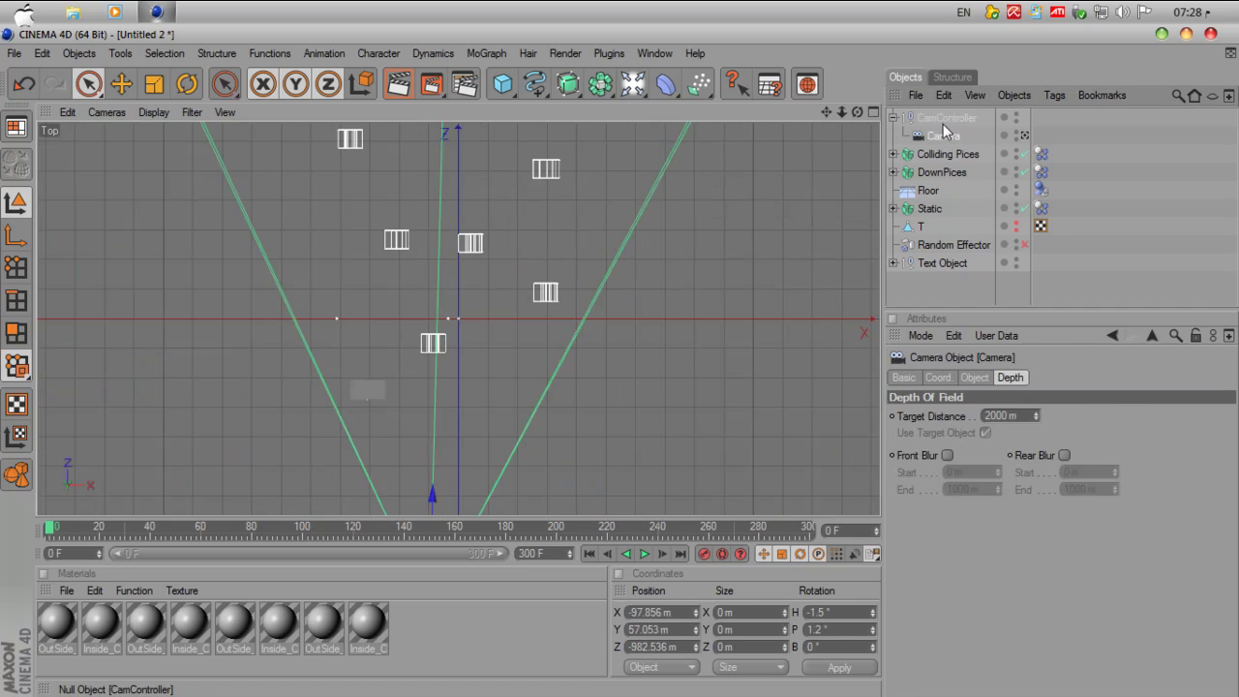
left_click(943, 121)
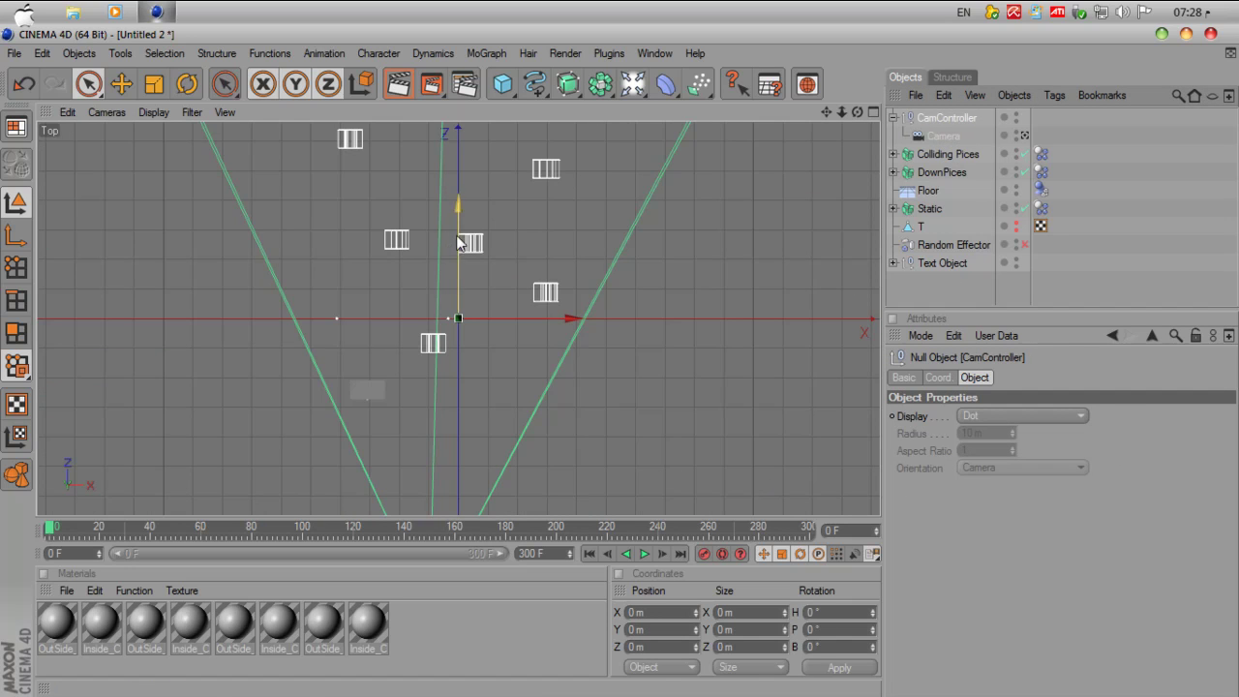
left_click_drag(460, 242, 459, 448)
Bring the camera up to CamController by setting its X position to 1.144 m and Z position to 45.464 m.
left_click(939, 137)
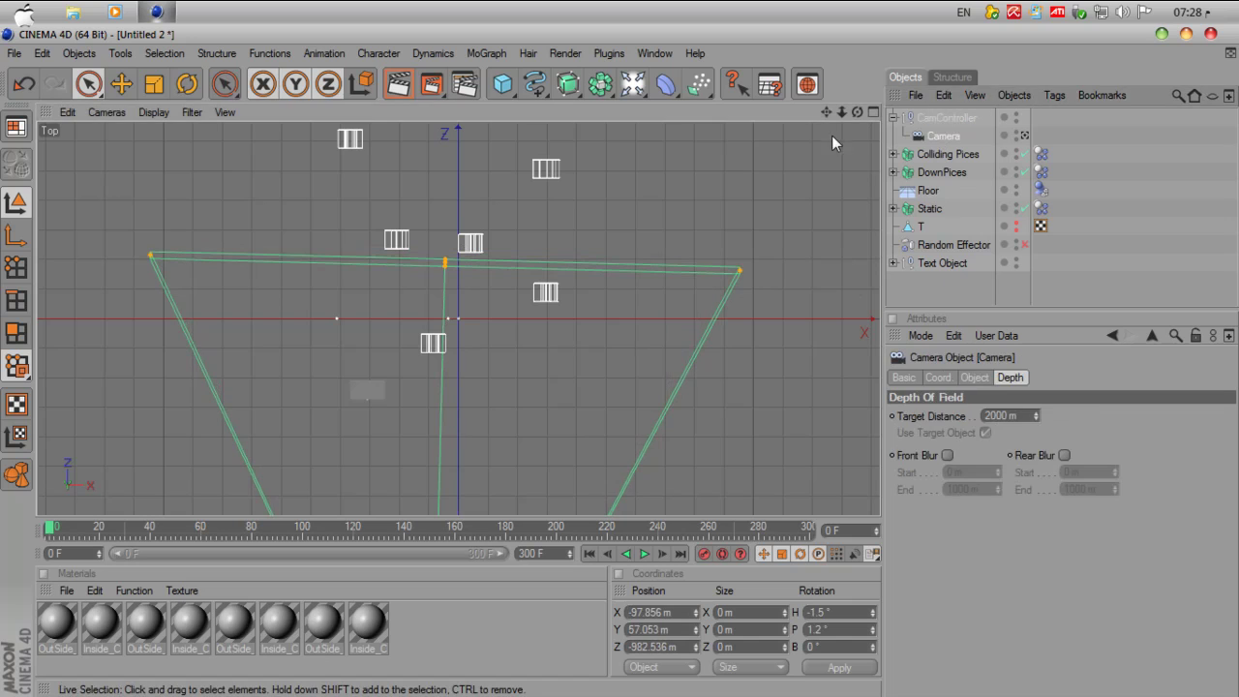
scroll(774, 196, "down", 4)
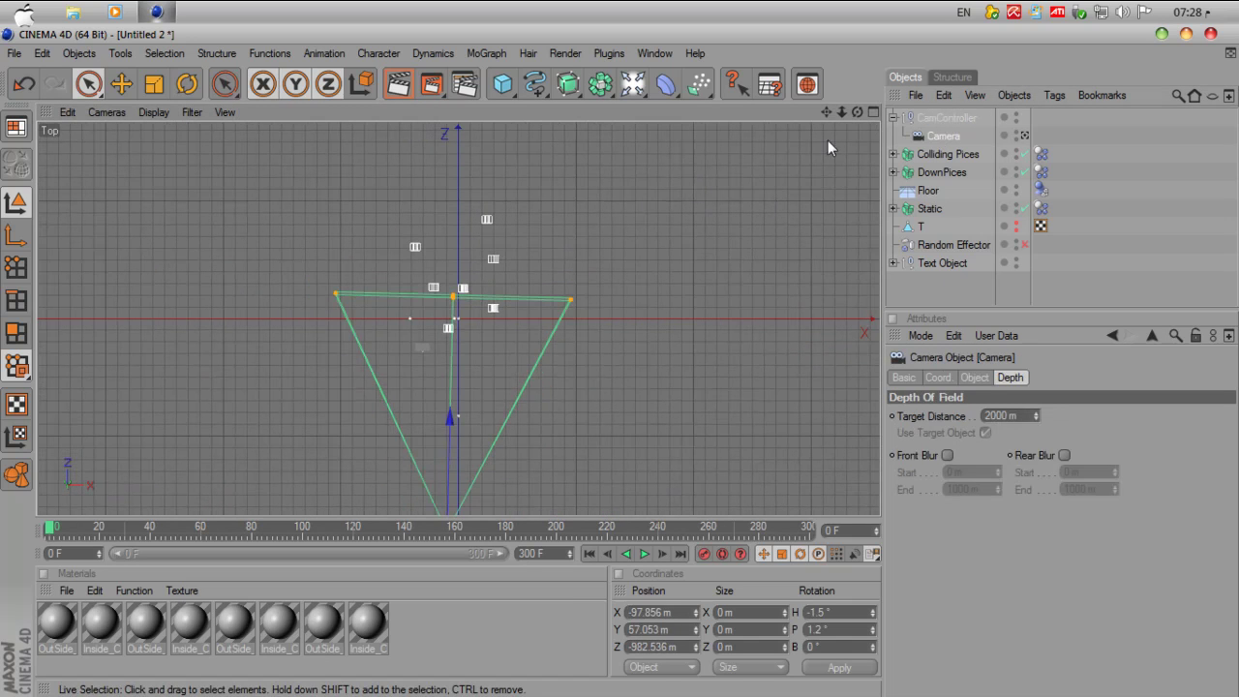
left_click_drag(826, 112, 829, 52)
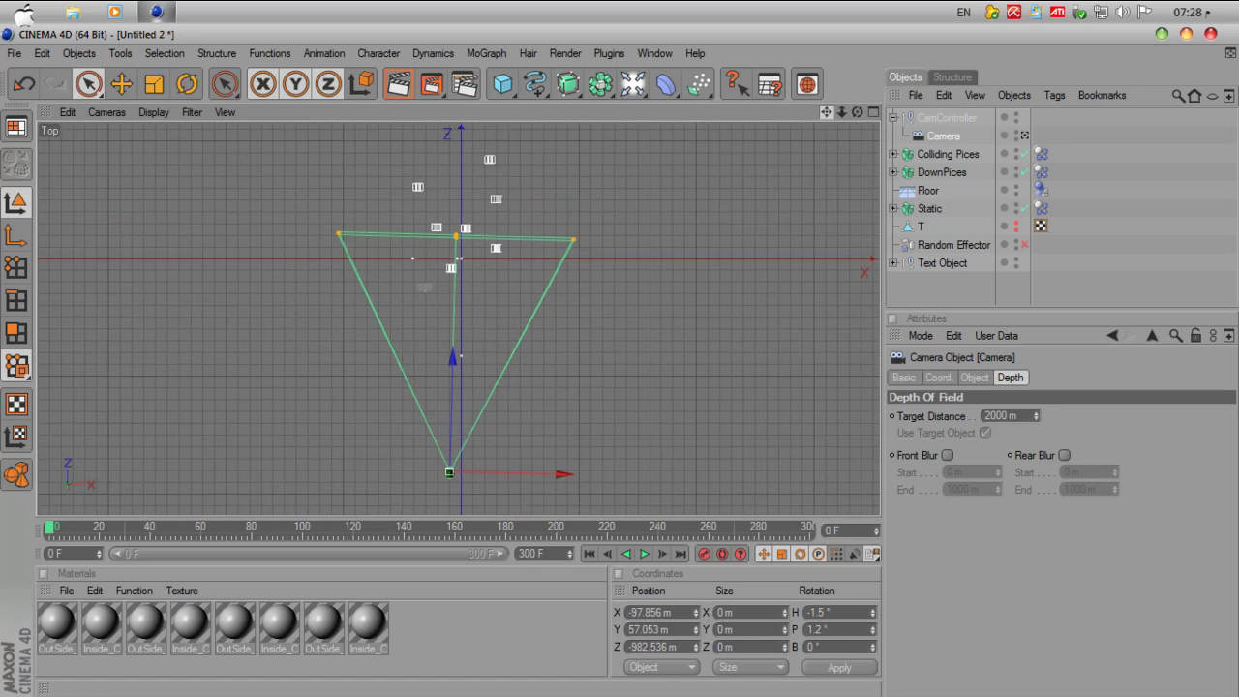
left_click(947, 119)
left_click(942, 137)
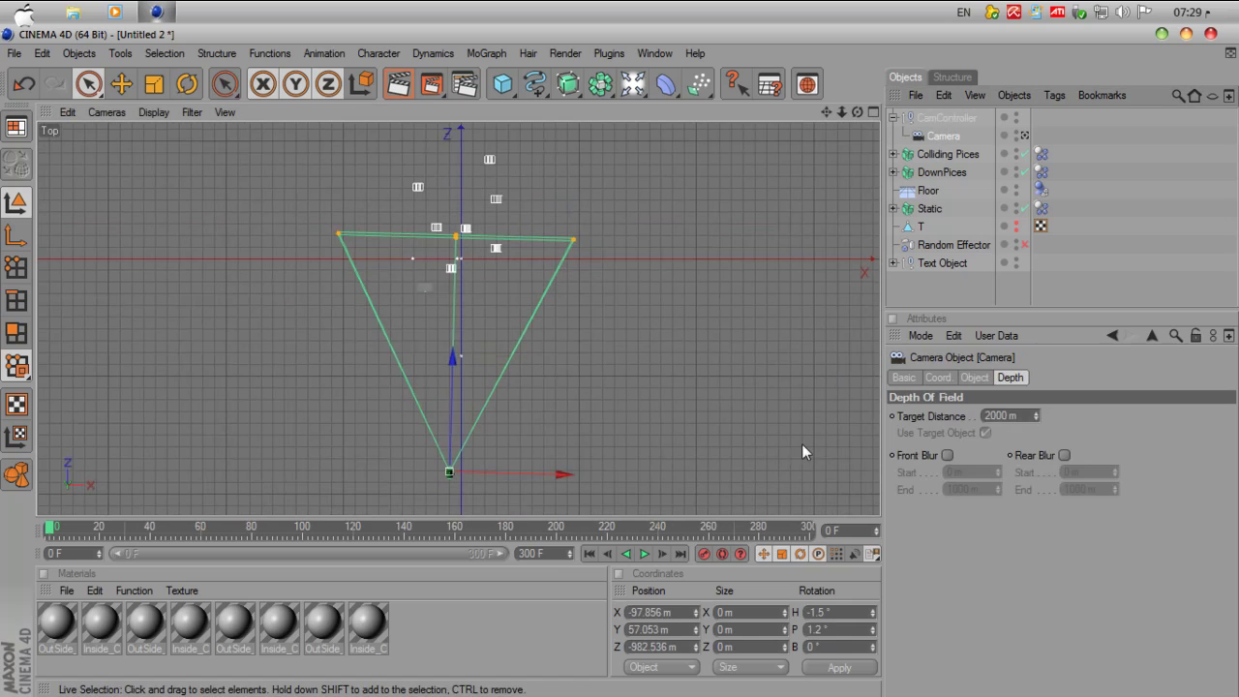
left_click(939, 378)
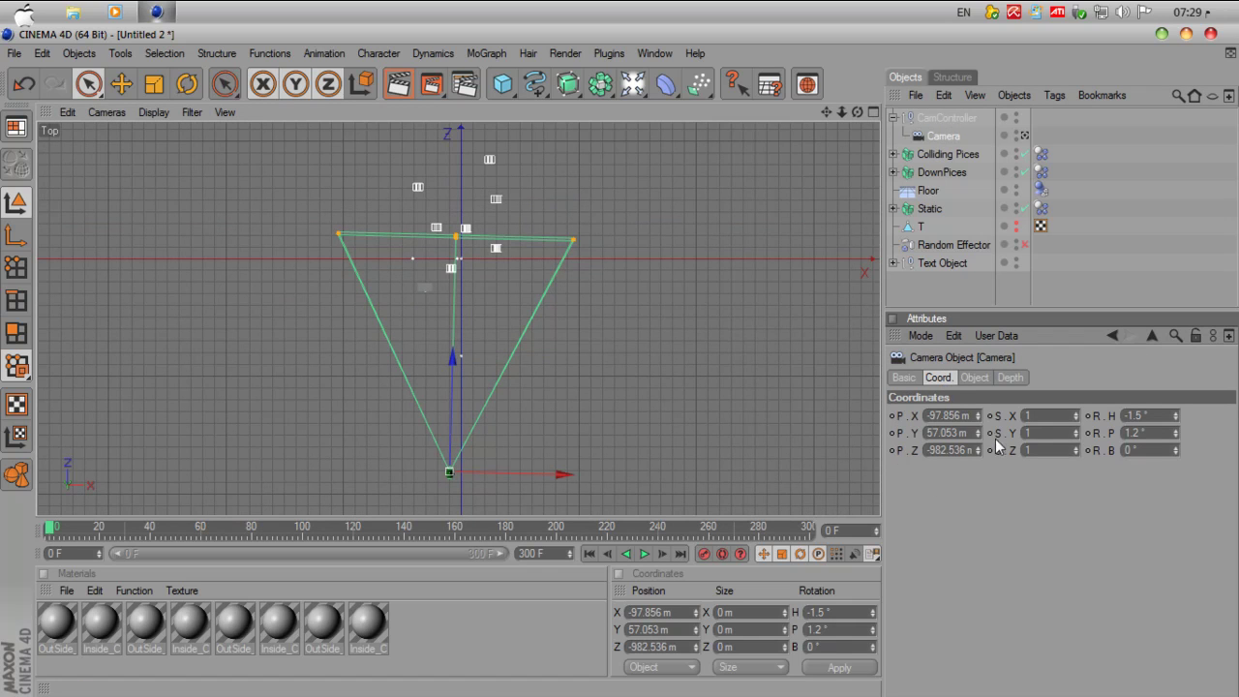
left_click_drag(979, 448, 979, 353)
left_click_drag(979, 415, 979, 384)
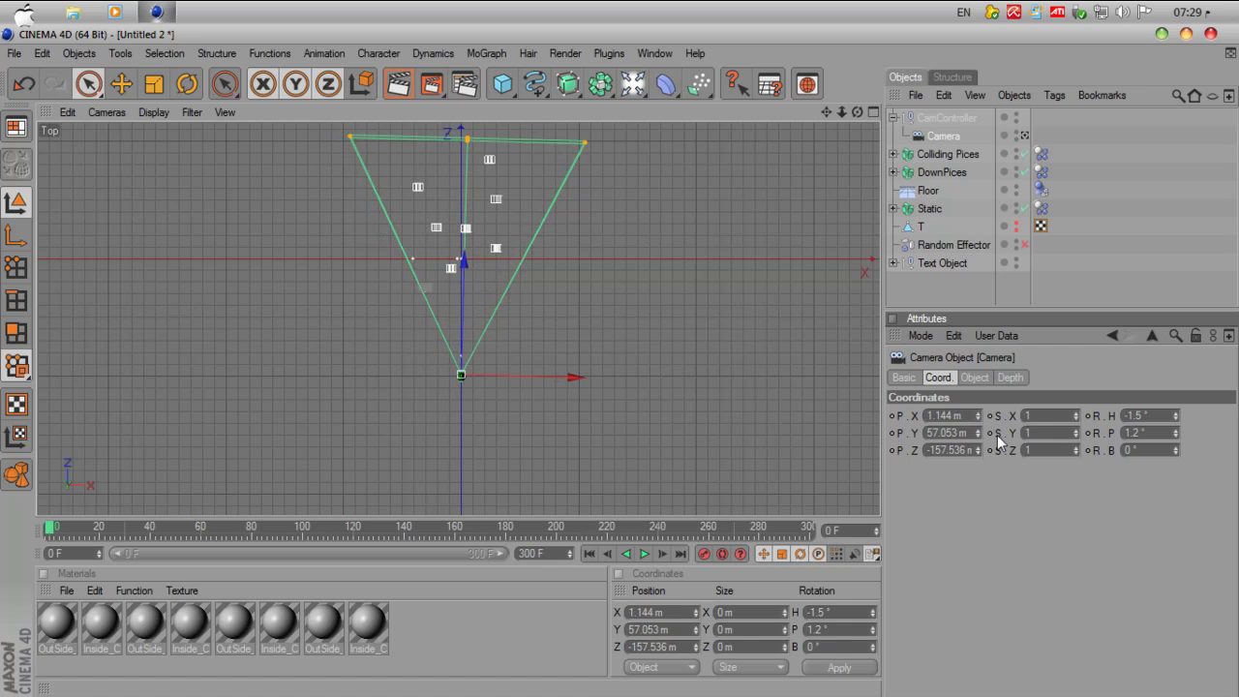
left_click_drag(979, 442, 979, 419)
Compare the camera's location with CamController's in the Top view and set the camera's Z position to 1.464 m.
scroll(685, 325, "up", 5)
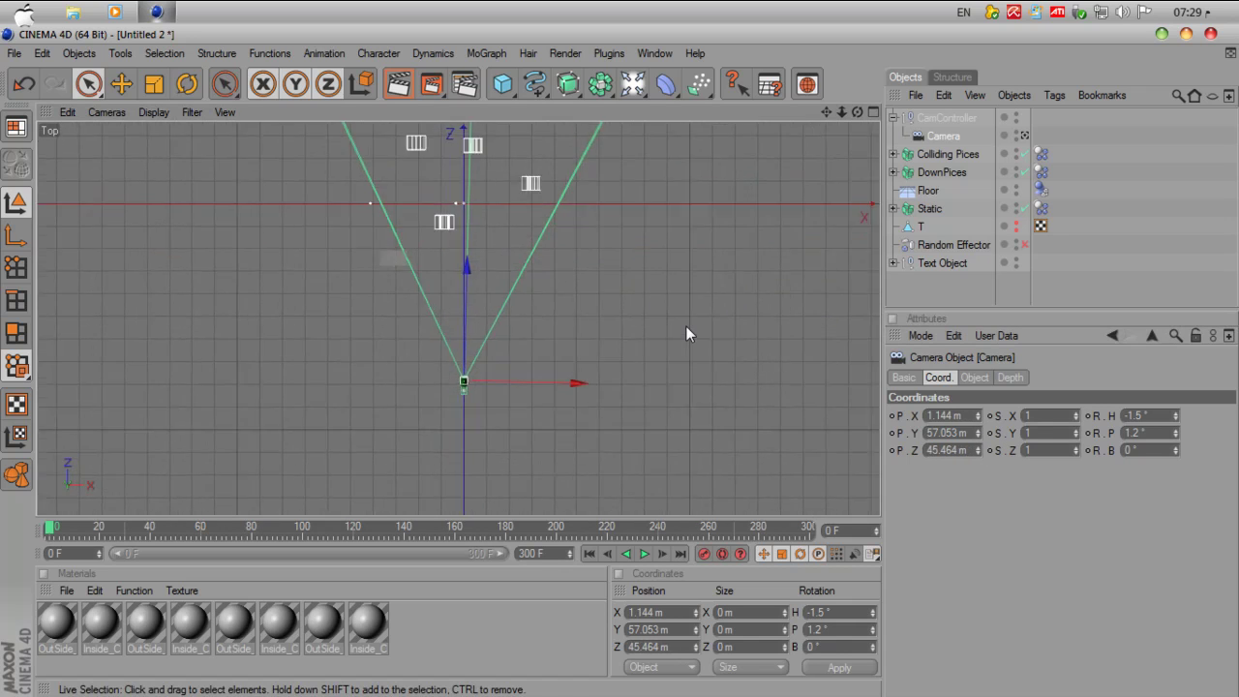
scroll(804, 229, "down", 6)
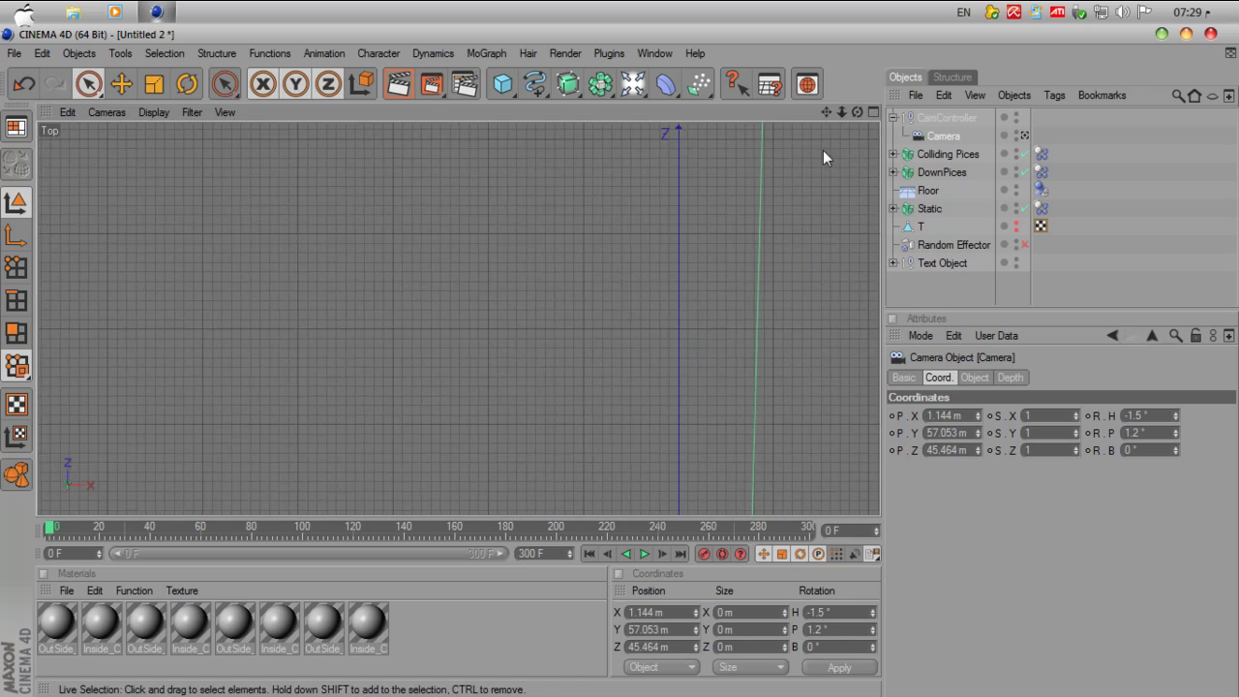
key("o")
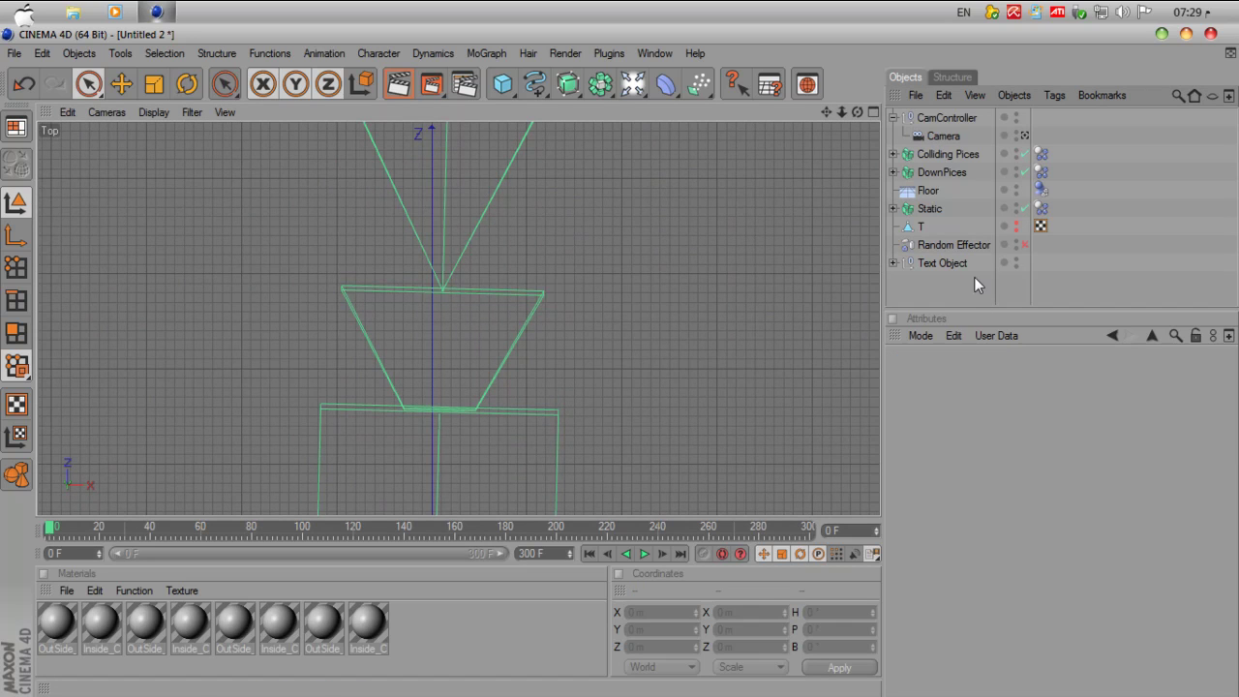
left_click(949, 120)
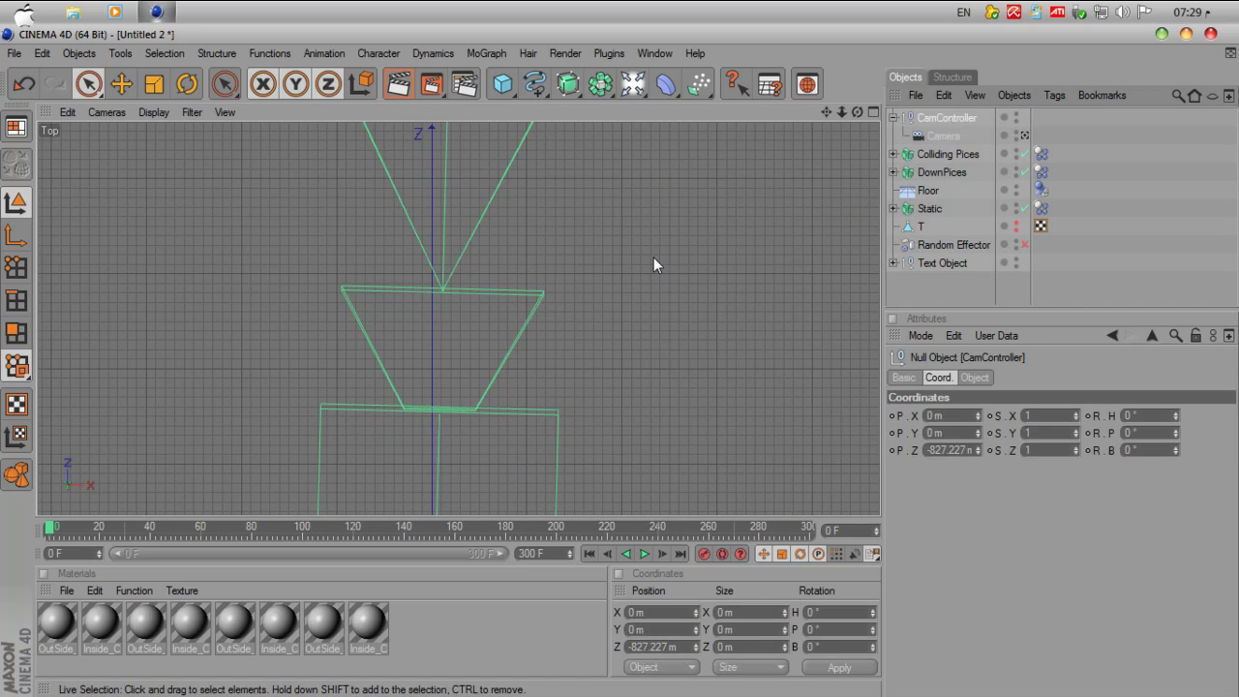
scroll(654, 257, "down", 5)
scroll(658, 262, "down", 2)
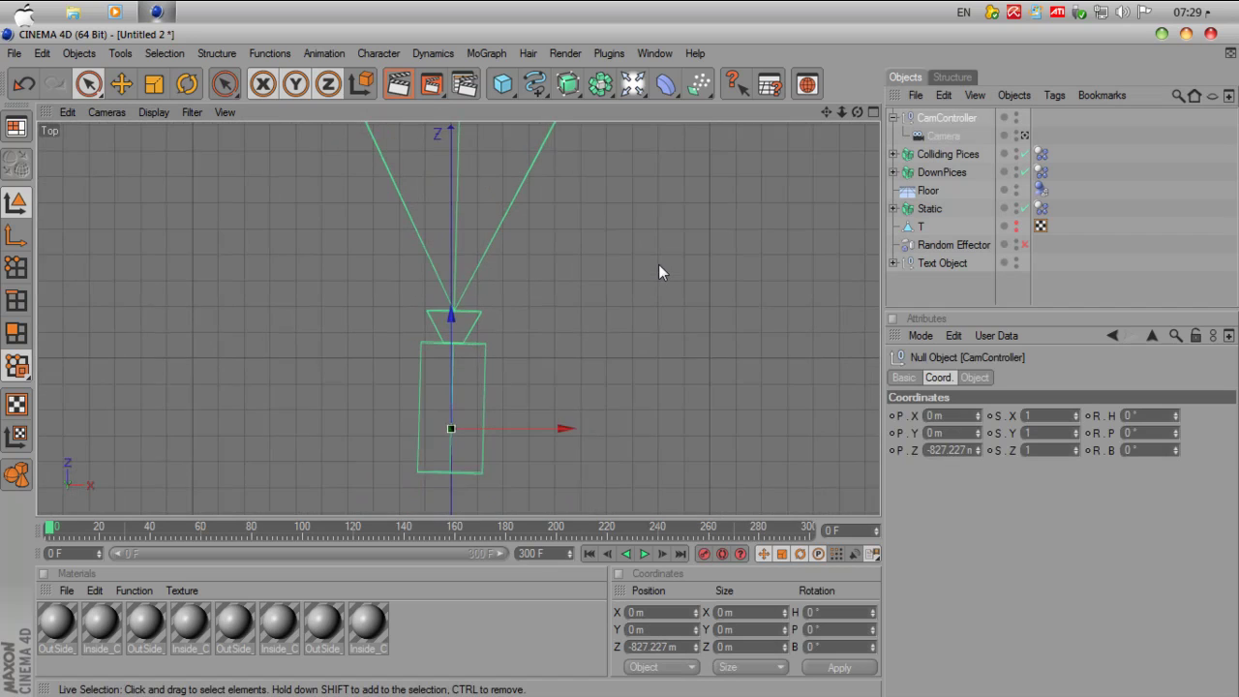
left_click(936, 138)
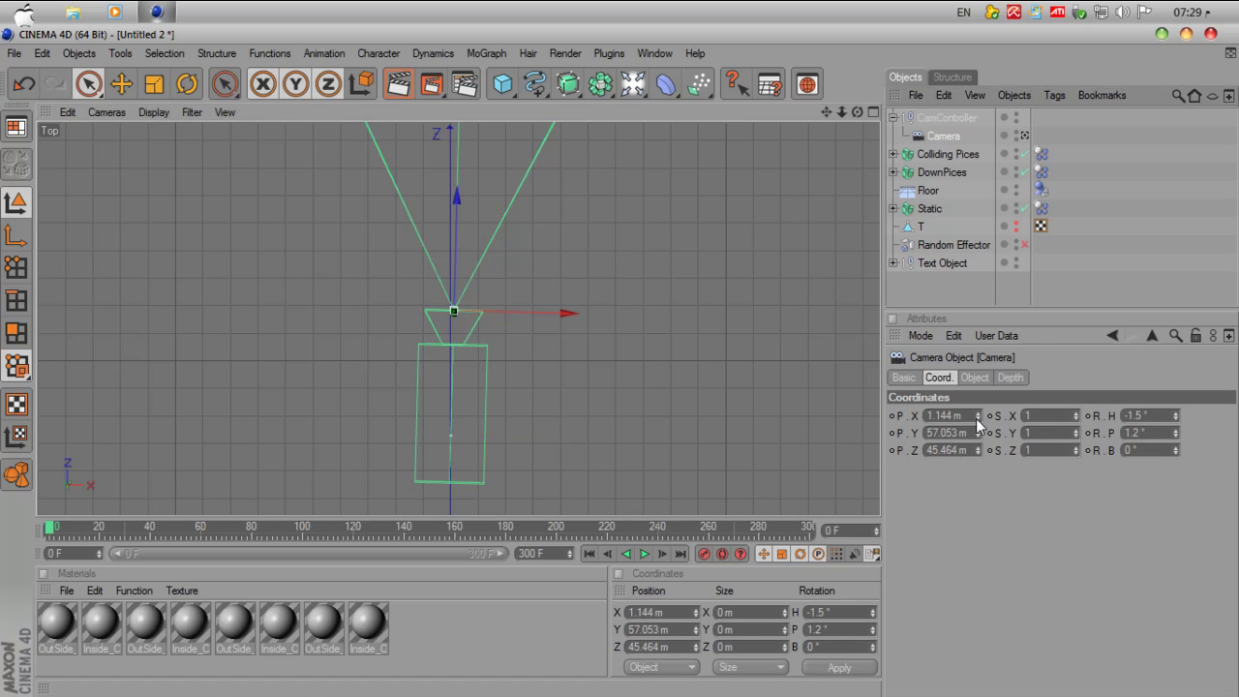
left_click_drag(977, 450, 978, 532)
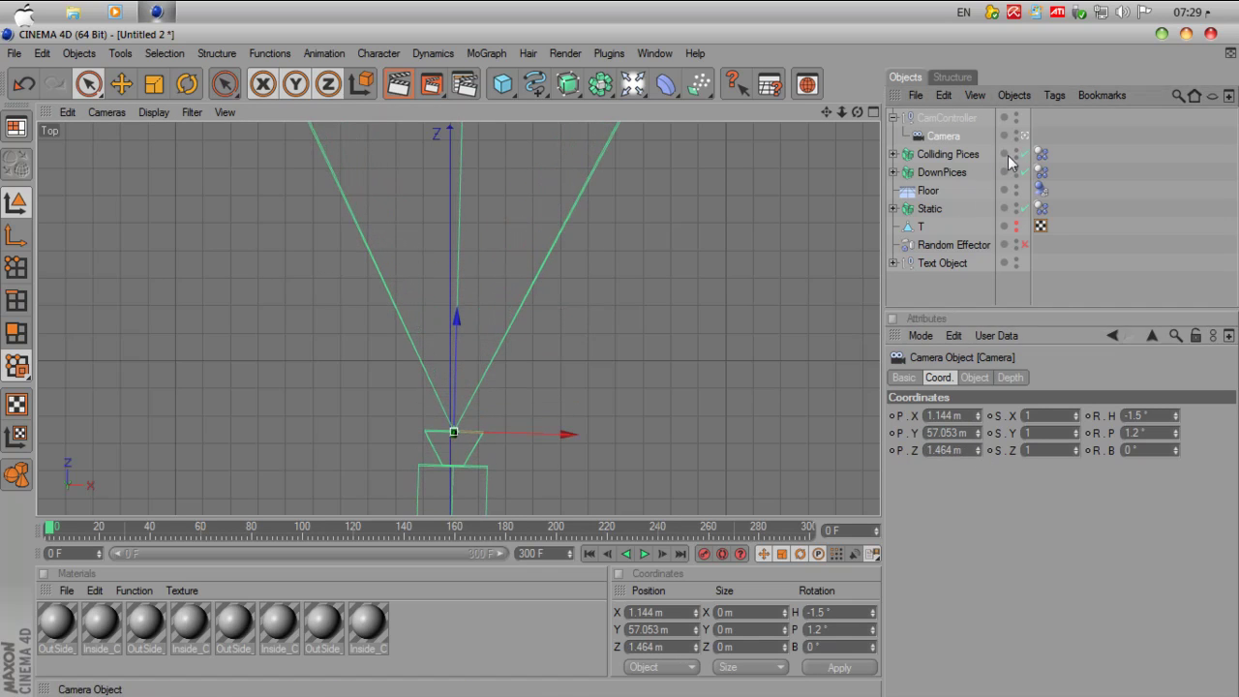
Enlarge the Perspective view through the camera and reposition CamController at X -122 m and Z -971.227 m.
left_click(873, 112)
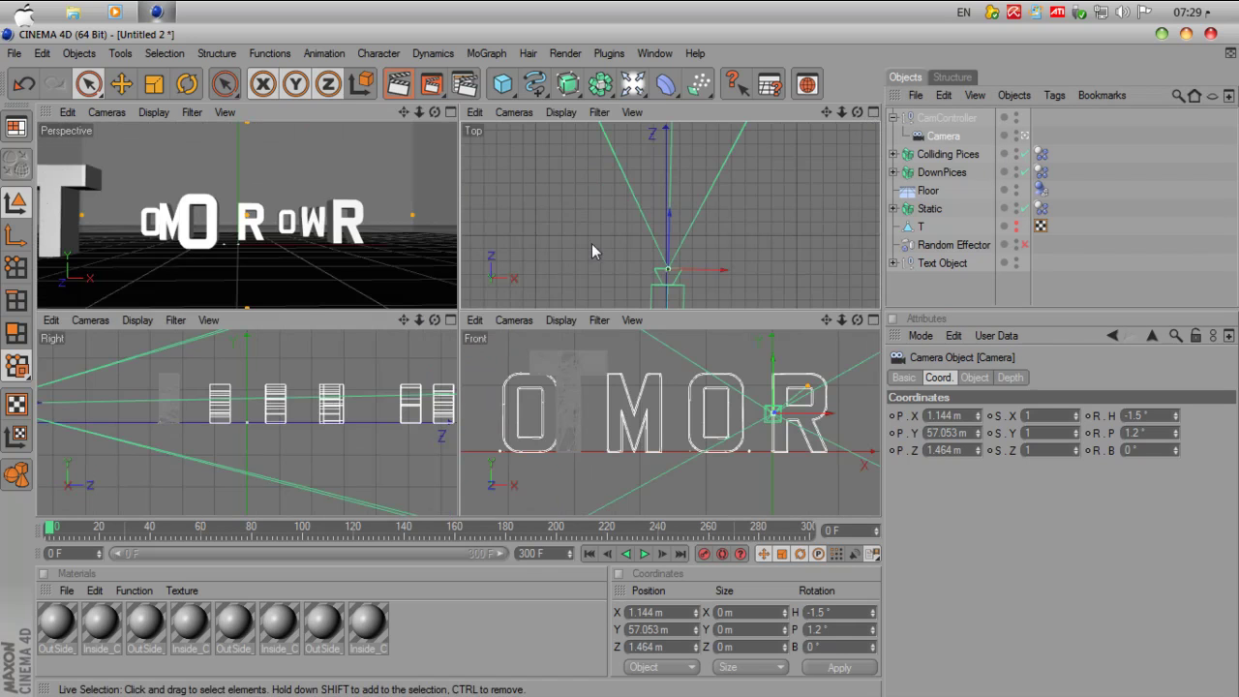
left_click(450, 112)
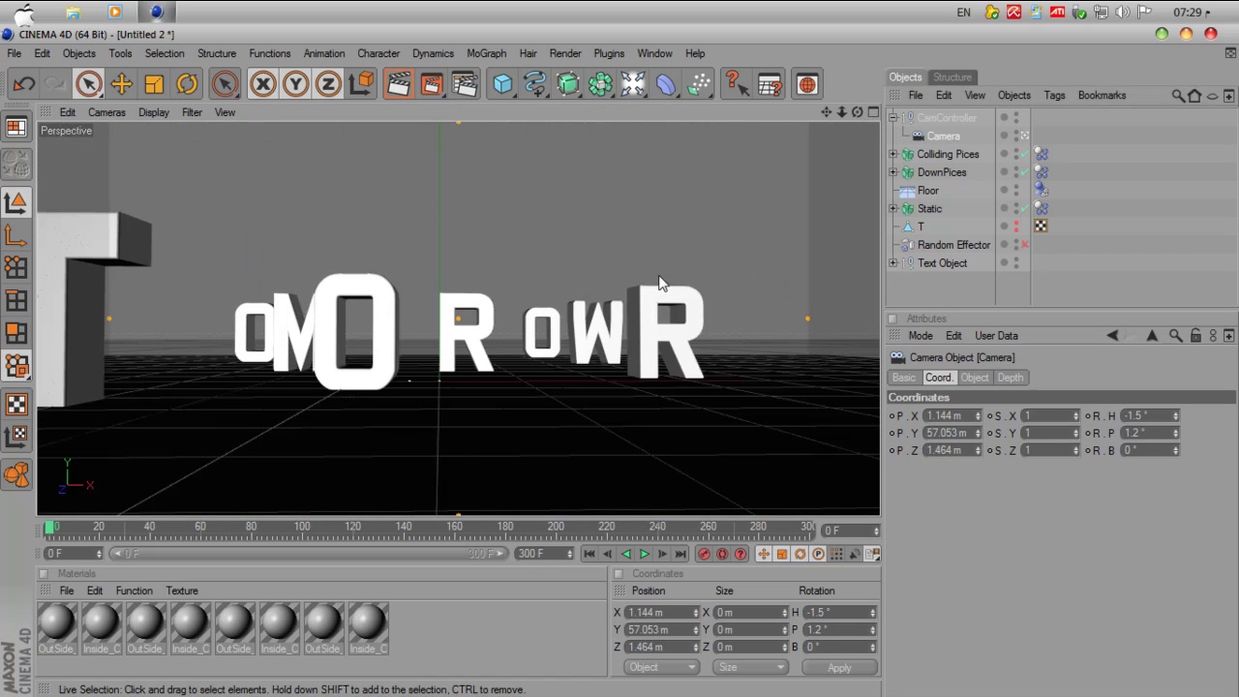
left_click(951, 118)
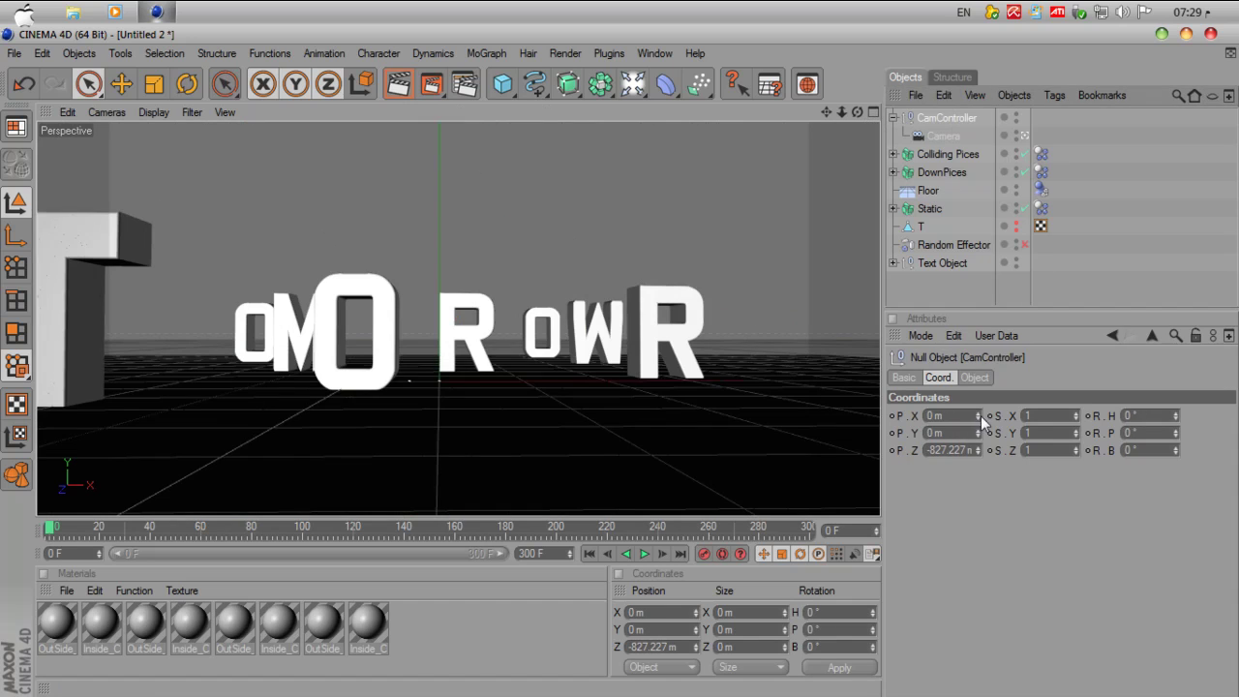
left_click_drag(978, 452, 978, 500)
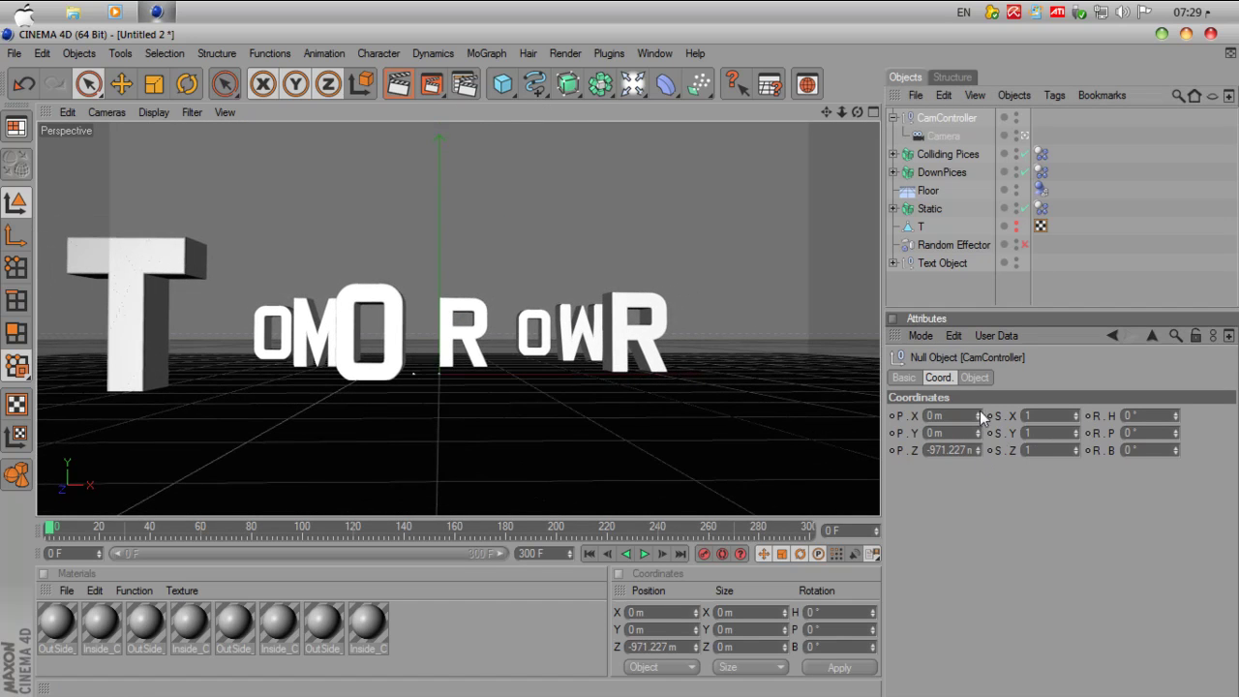
left_click_drag(981, 418, 981, 484)
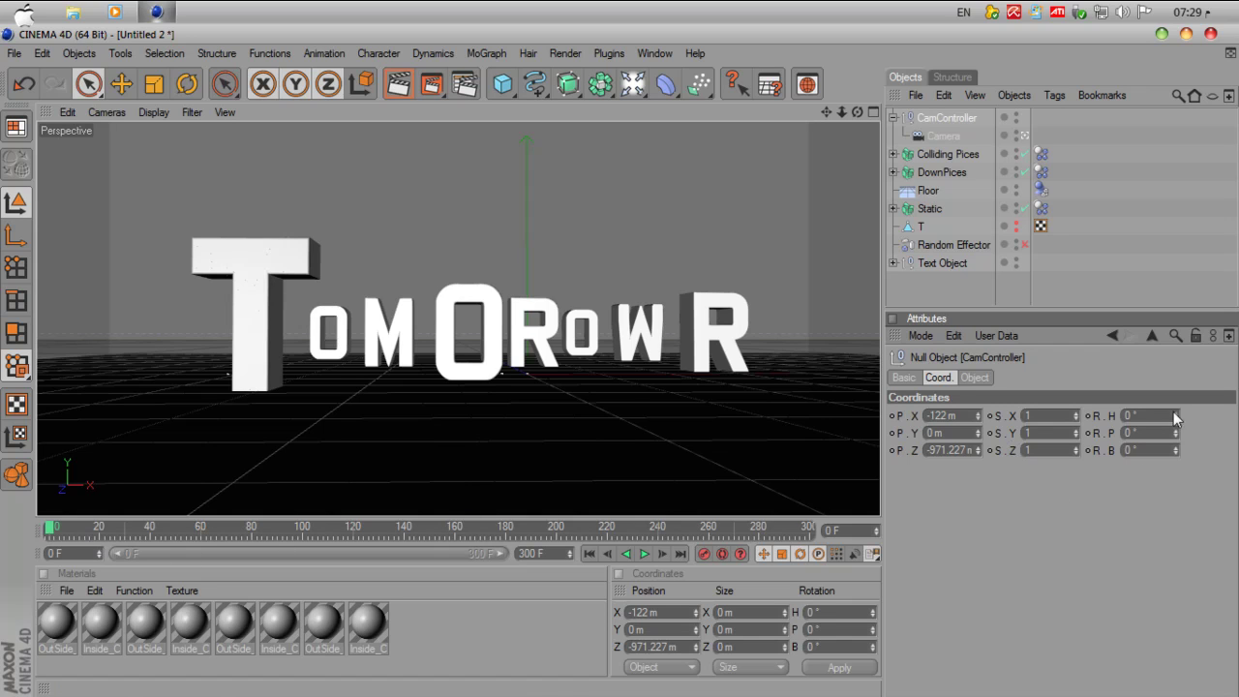
left_click_drag(1174, 412, 1174, 422)
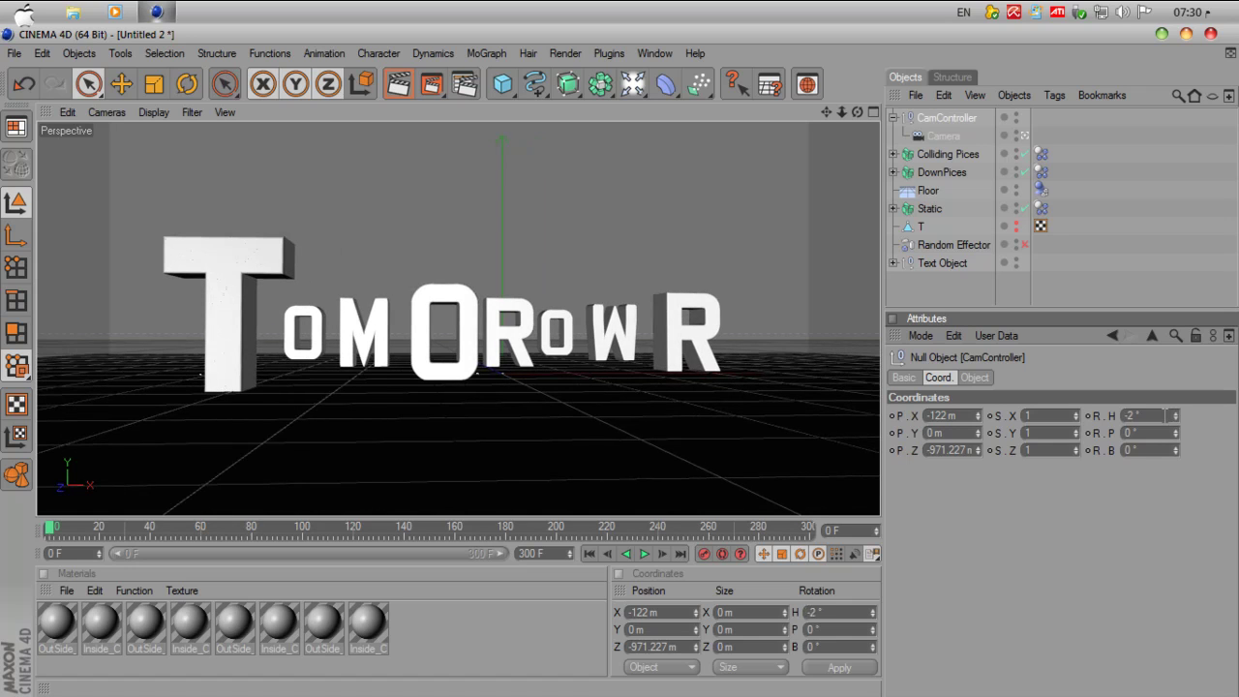
type("0")
key("Return")
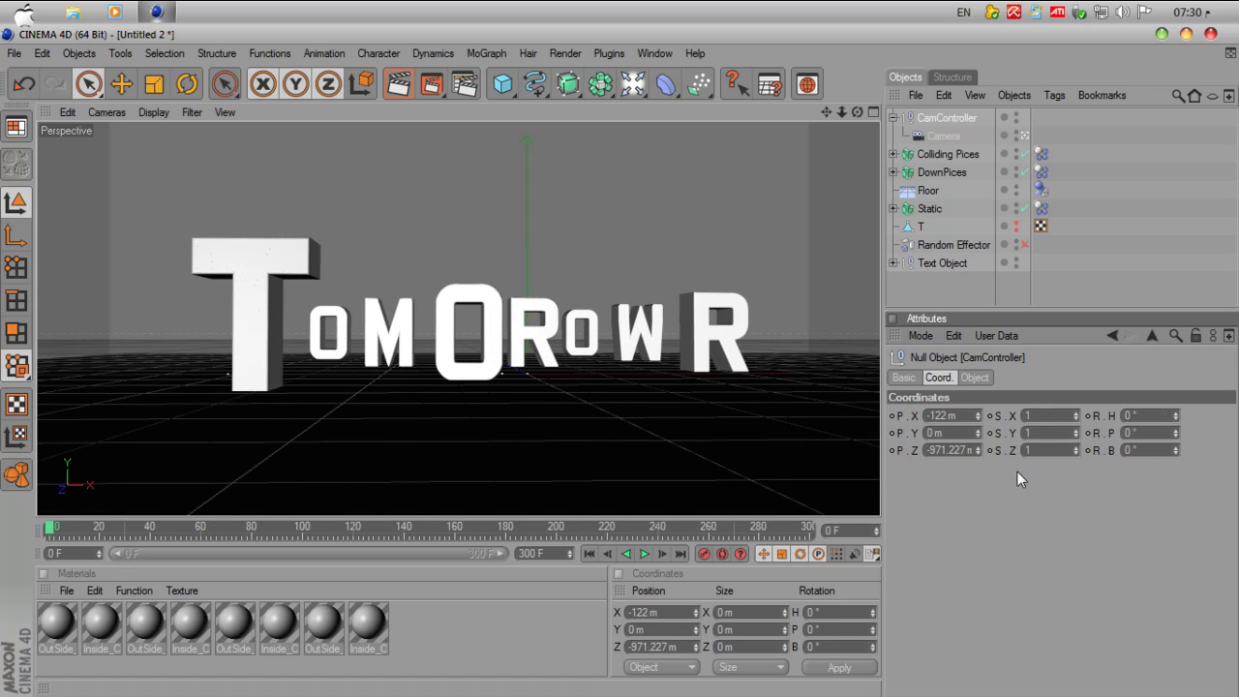
left_click(489, 327)
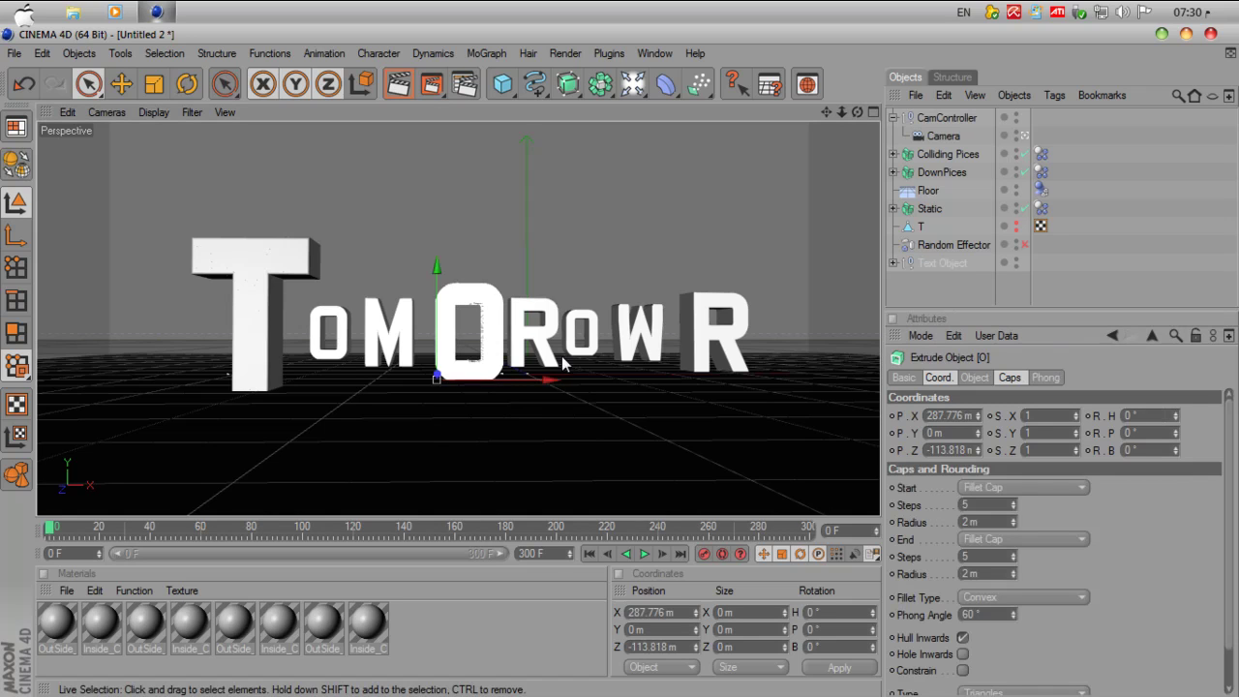
left_click(948, 119)
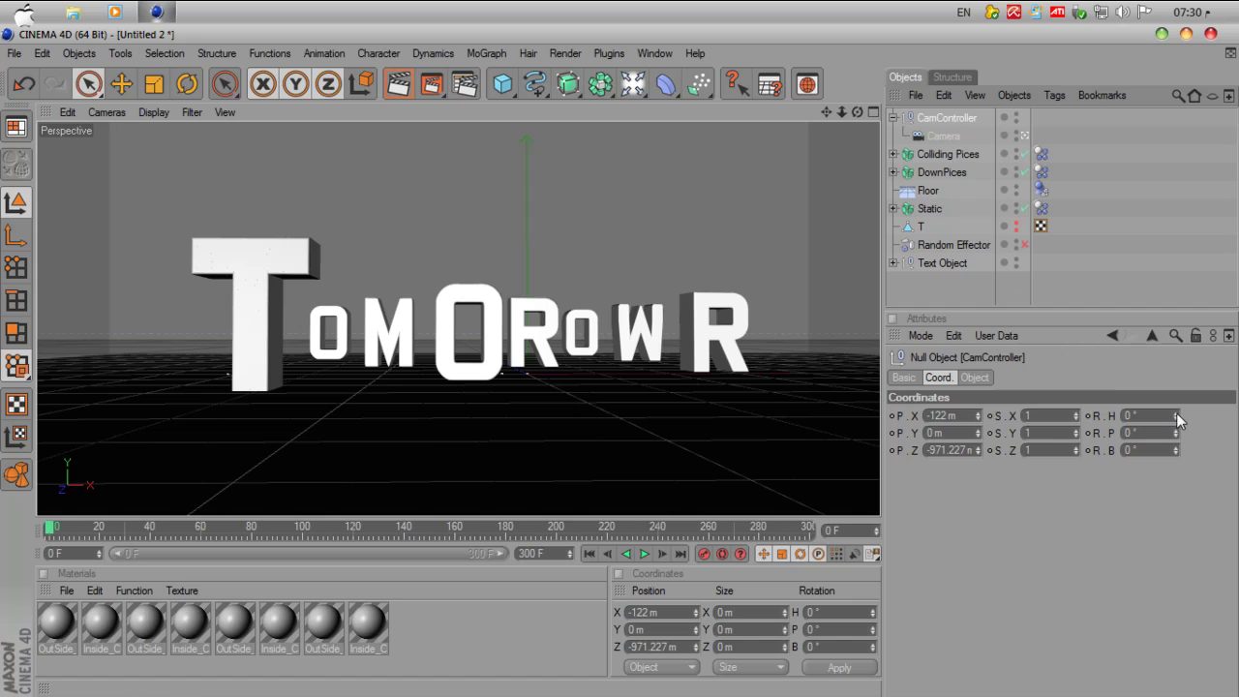
Reframe the letters by shifting the camera sideways and setting CamController's X position to 196 m and heading to 22°.
left_click_drag(1177, 412, 1176, 382)
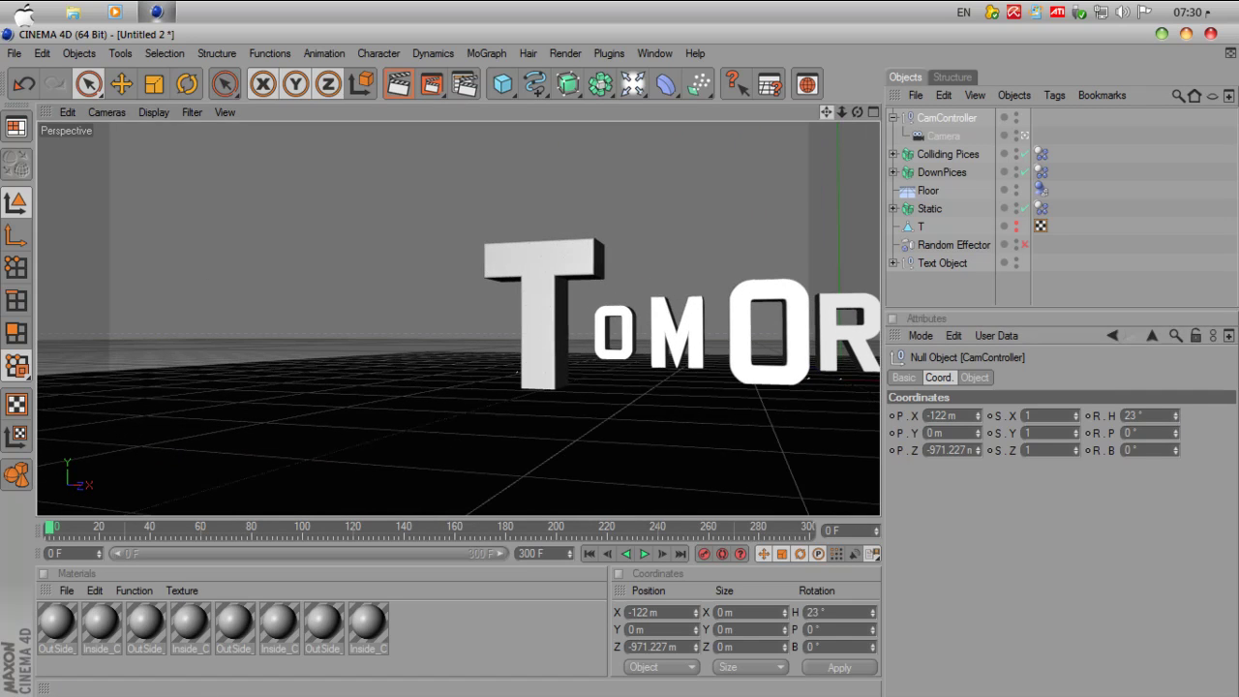
left_click_drag(826, 113, 767, 112)
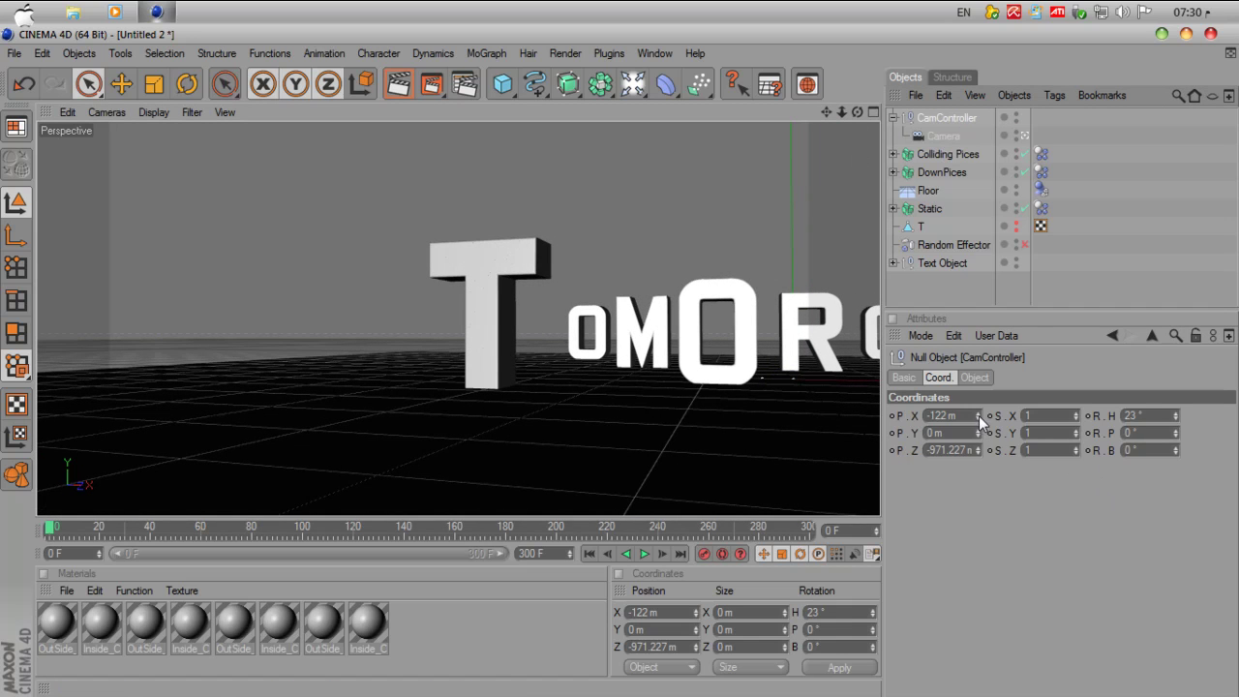
left_click_drag(979, 415, 979, 332)
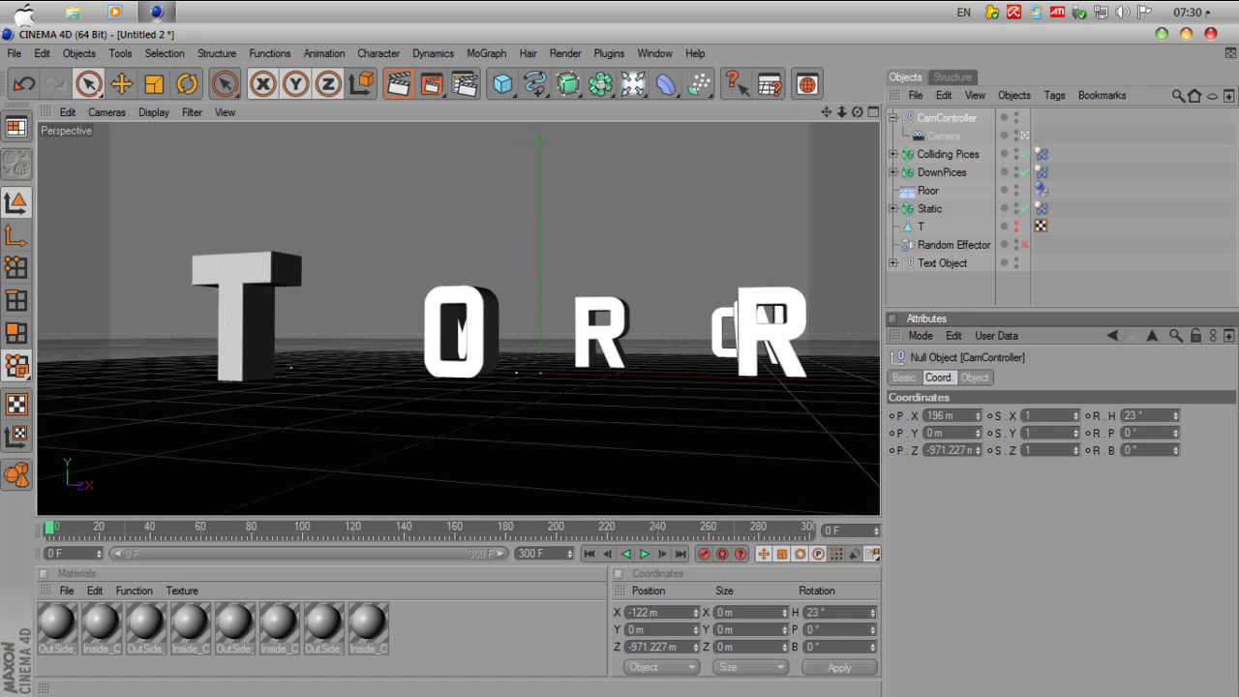
mouse_move(1177, 416)
left_mouse_down()
mouse_move(1177, 405)
mouse_move(1177, 417)
left_mouse_up()
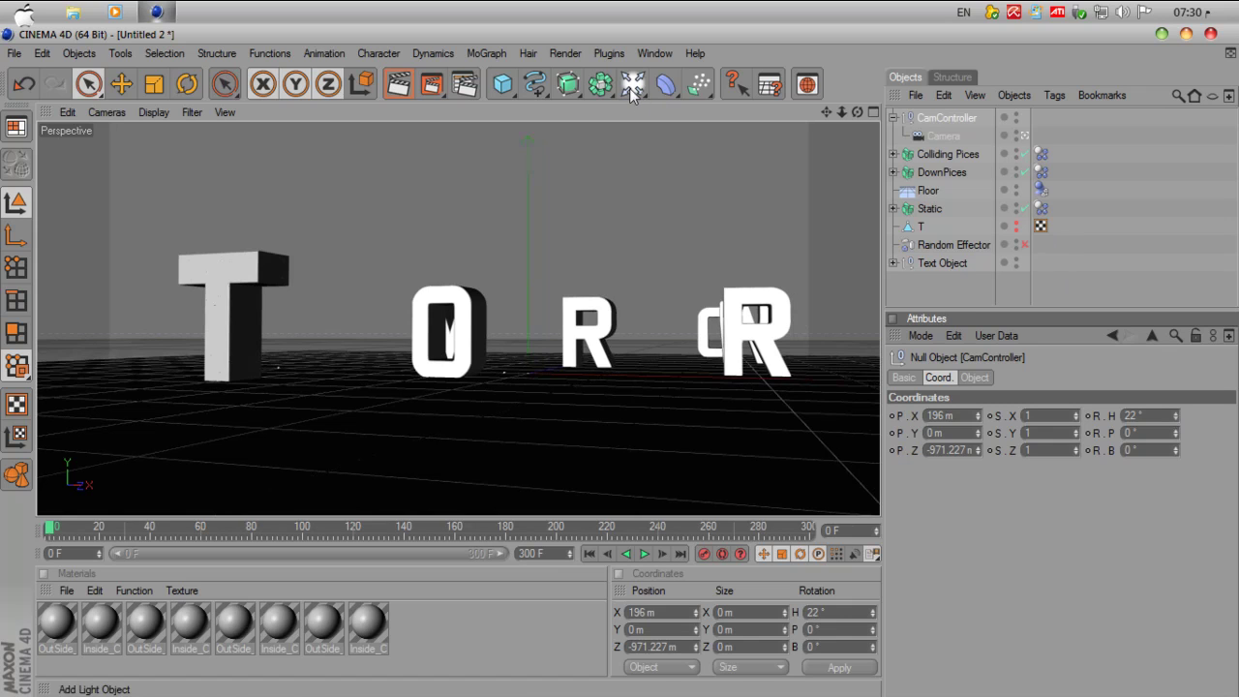
Add a null object as a child of CamController and rename it Target.
left_click_drag(631, 88, 662, 24)
left_click_drag(602, 94, 914, 176)
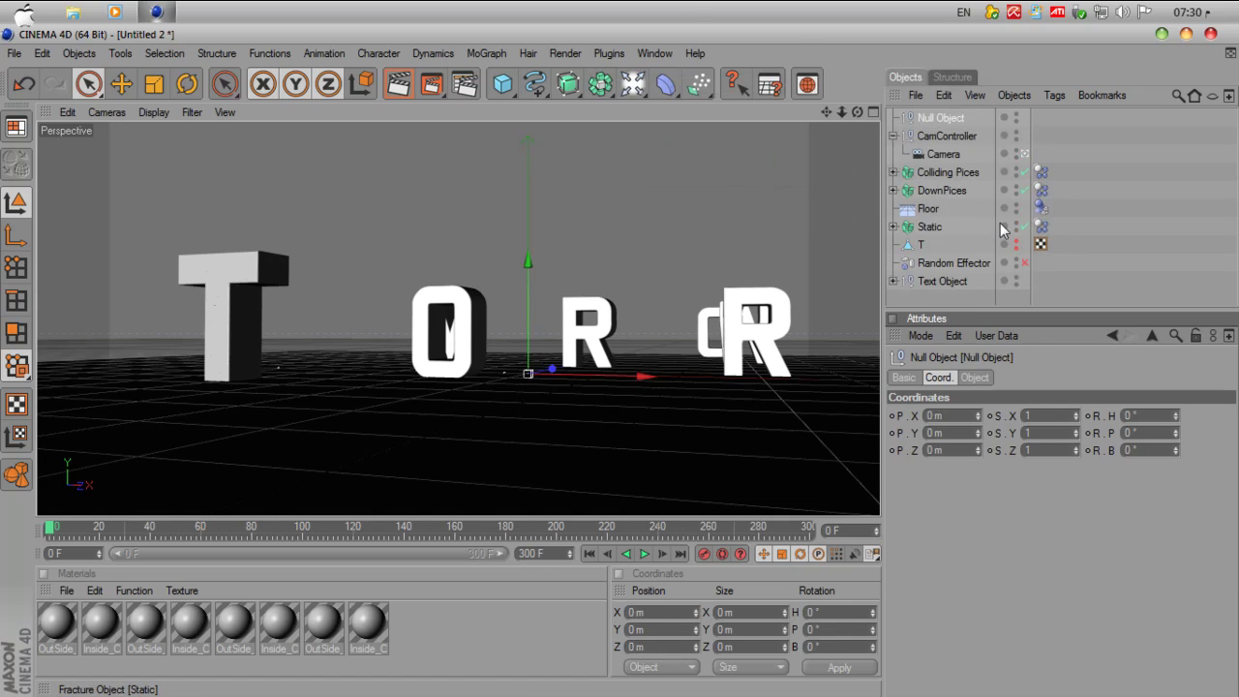
left_click_drag(952, 118, 951, 136)
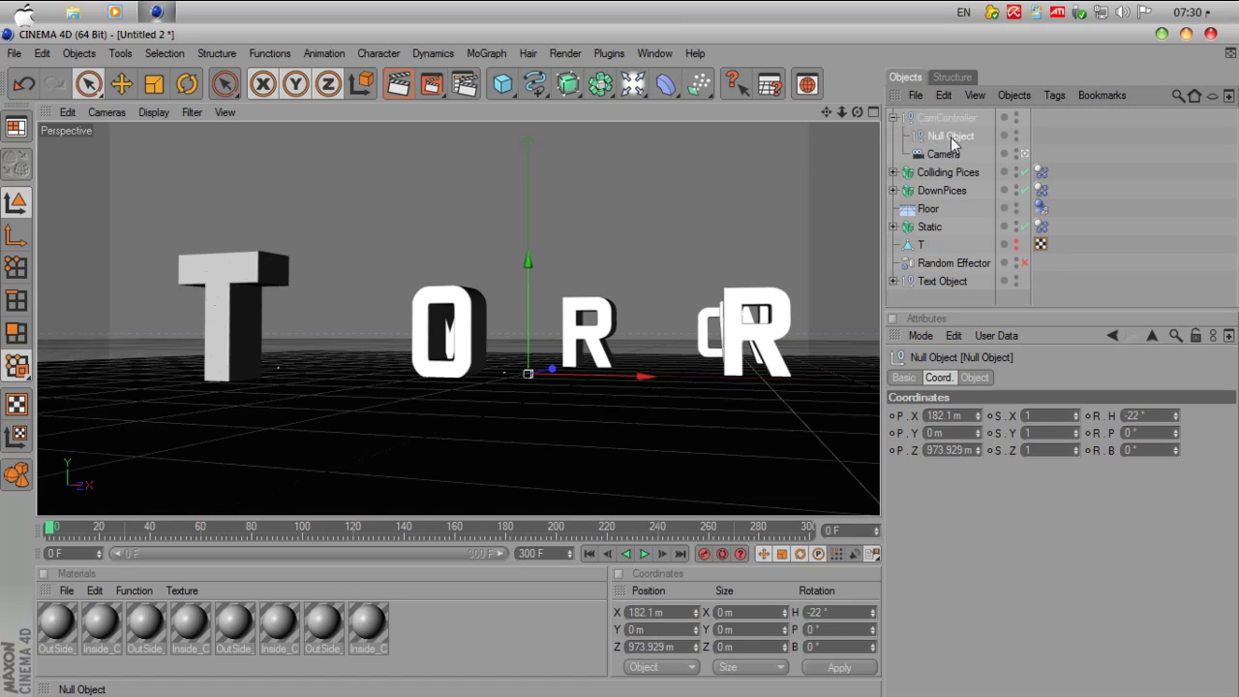
double_click(954, 135)
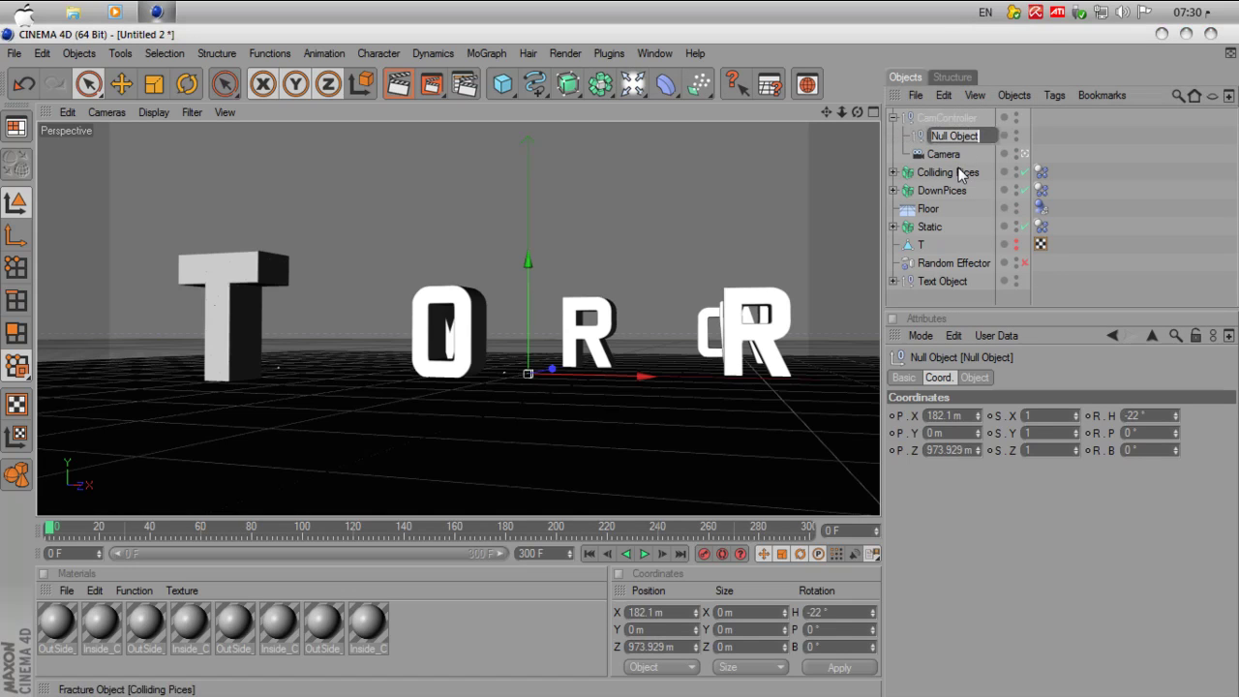
type("Target")
key("Return")
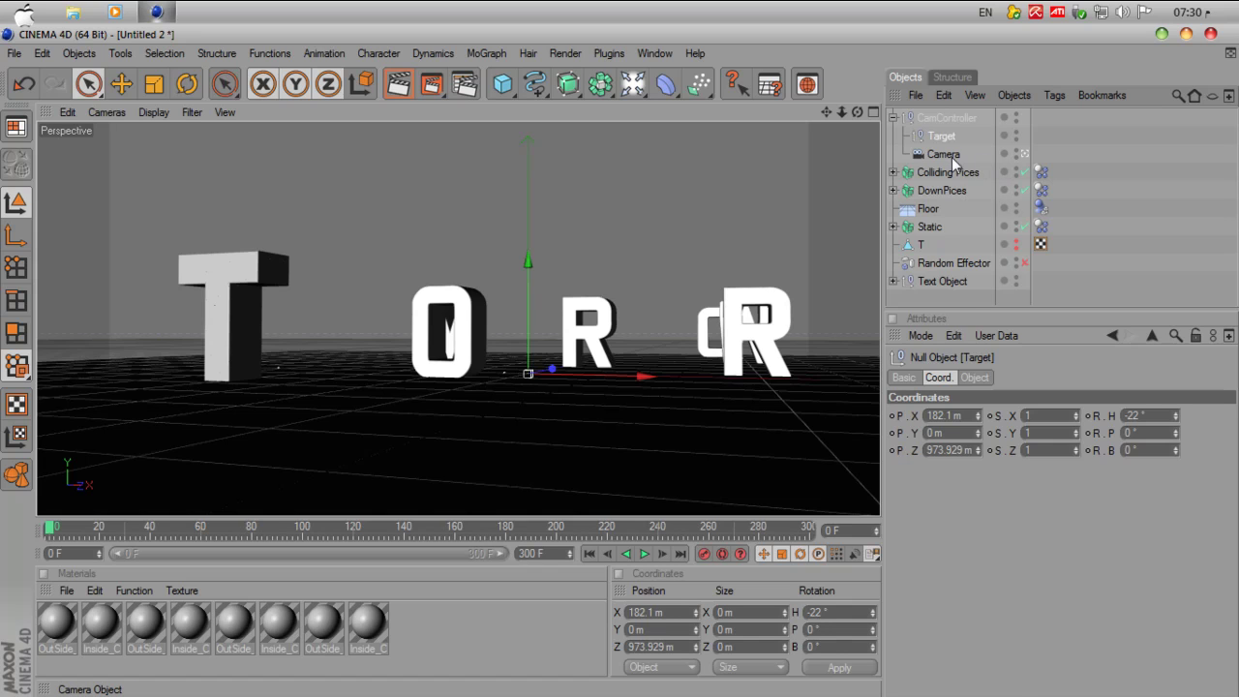
Add a Target tag to the camera and assign the Target null as its target object.
right_click(953, 162)
mouse_move(995, 89)
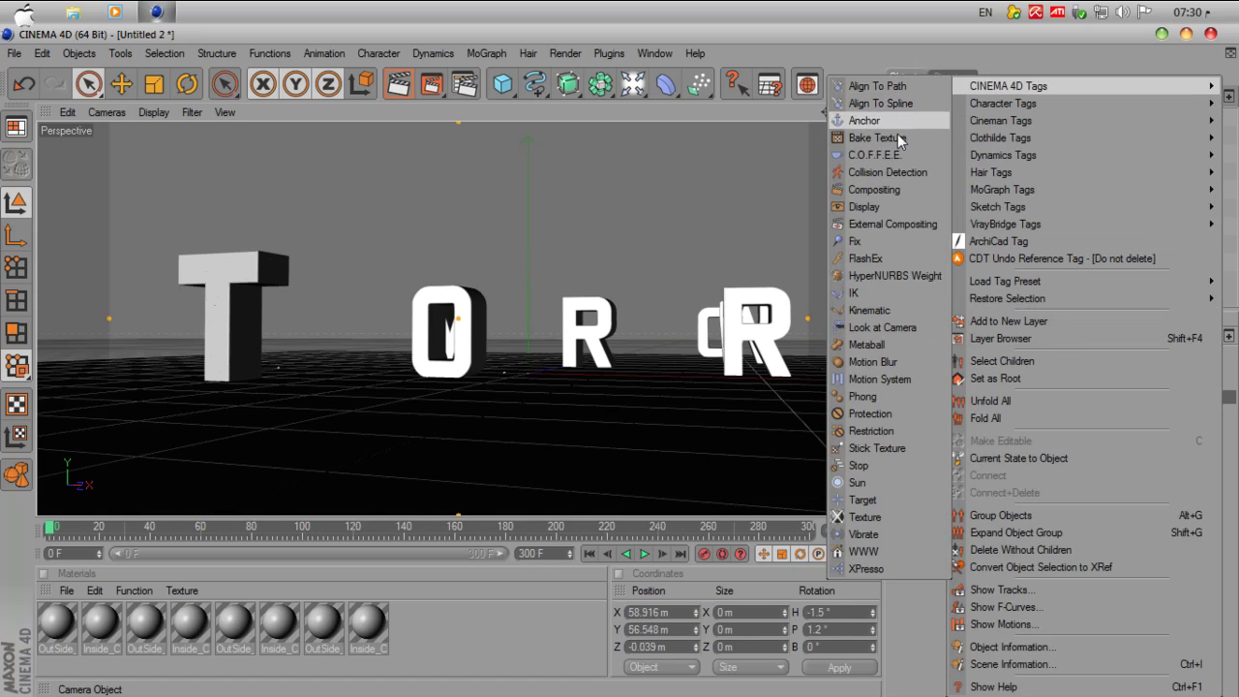
left_click(884, 499)
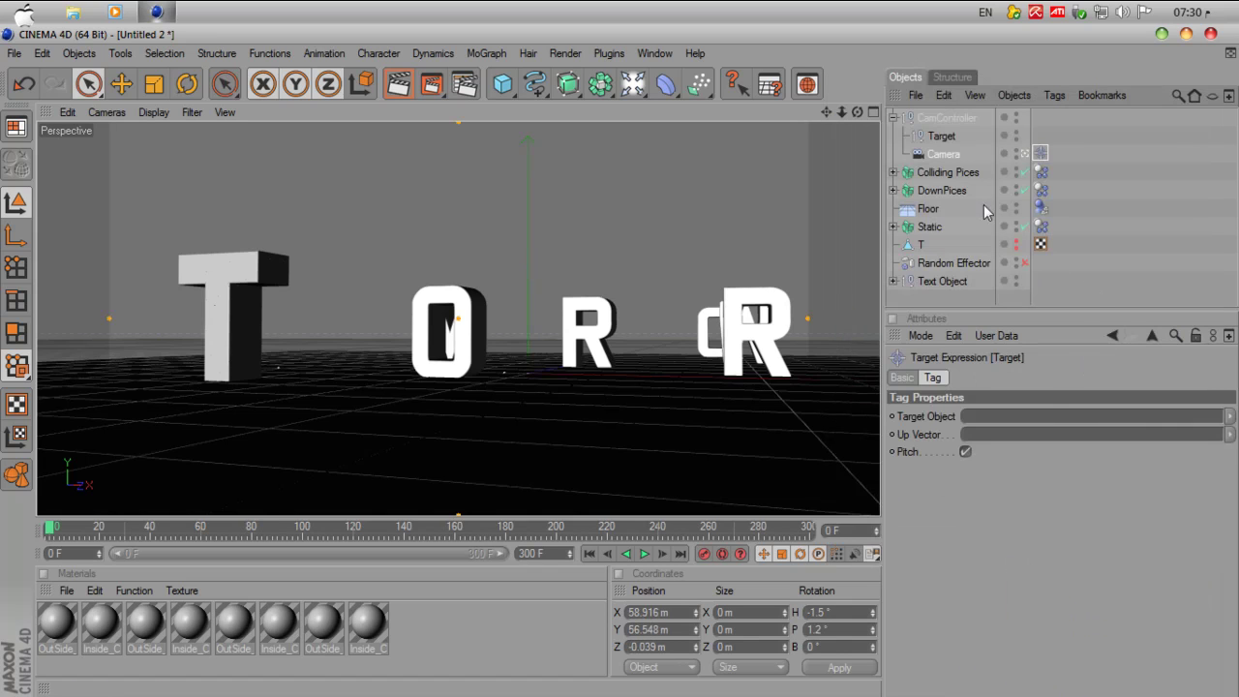
left_click_drag(942, 137, 983, 418)
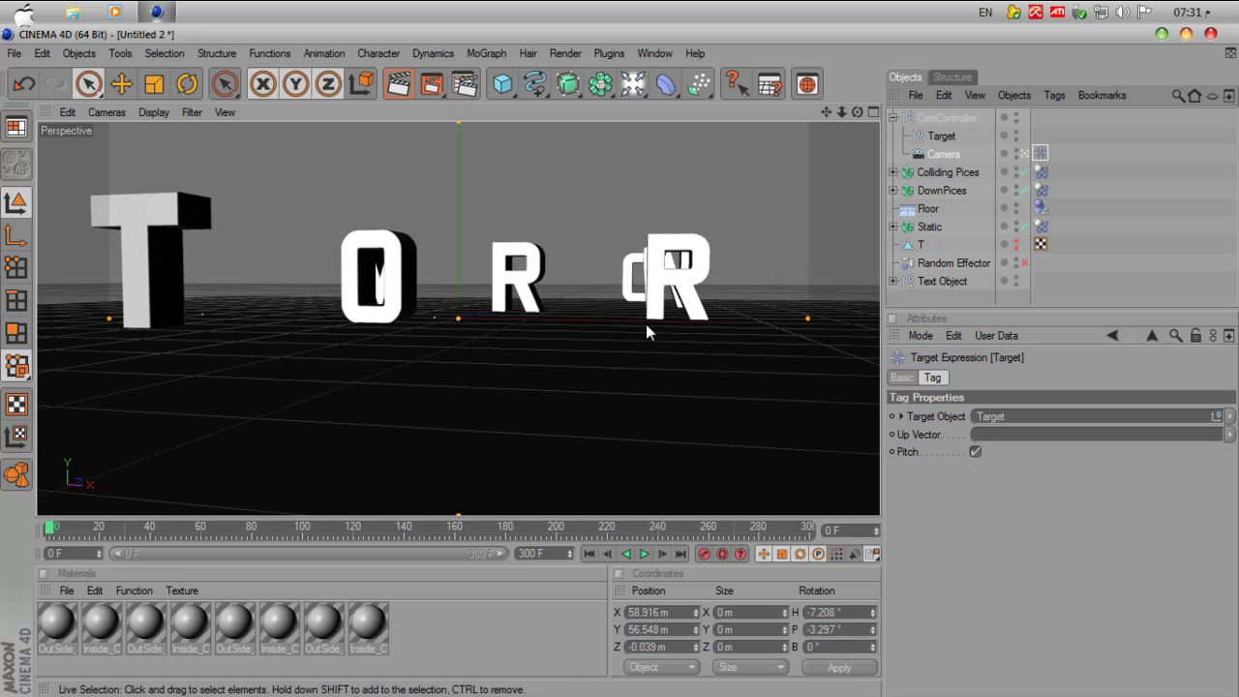
Select CamController and dolly the camera back from the letters.
left_click(944, 118)
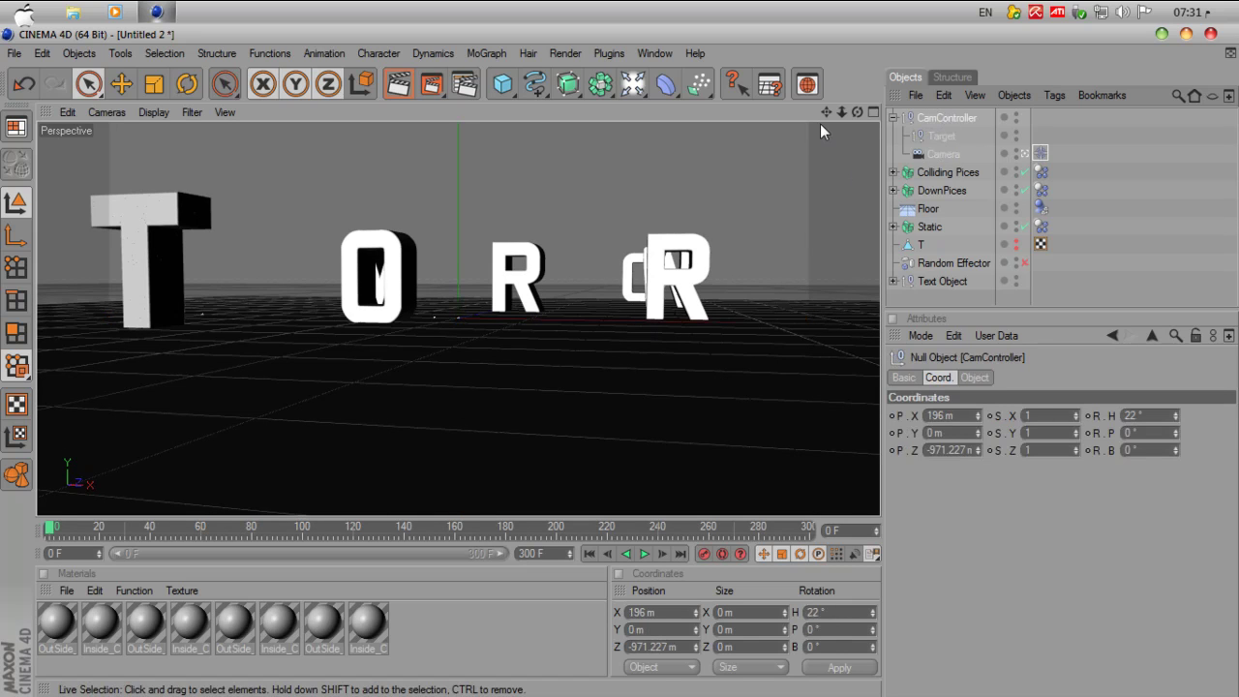
left_click_drag(844, 111, 874, 174)
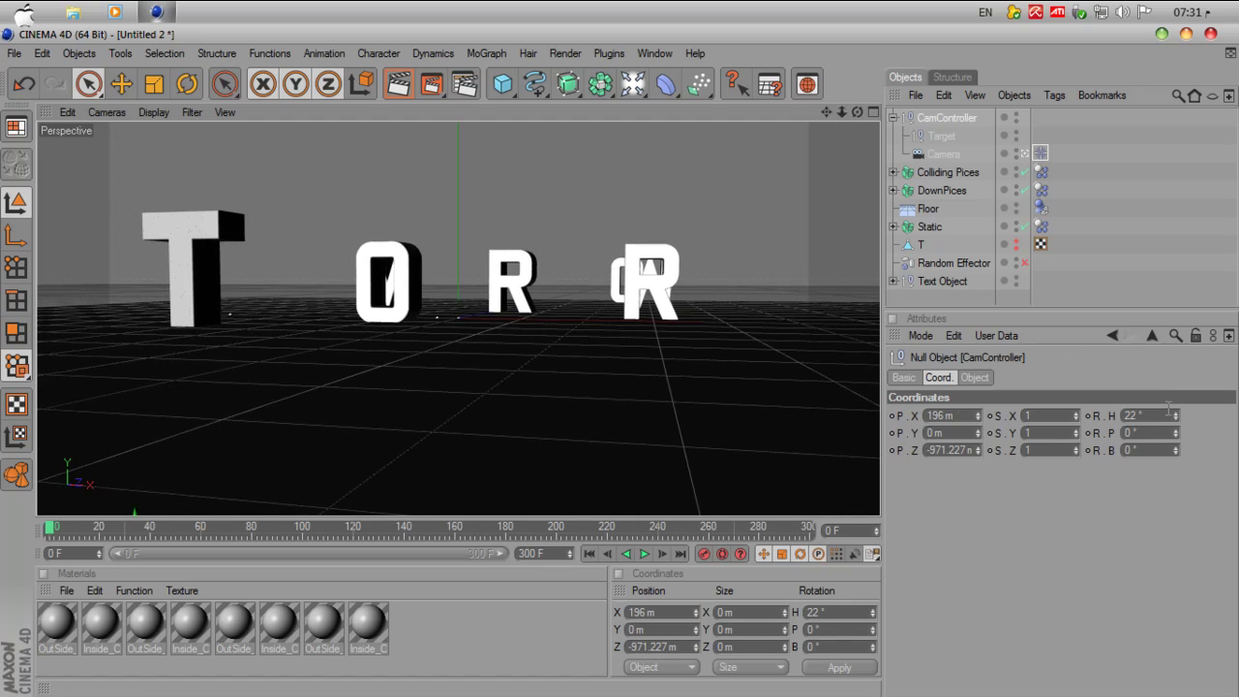
Set CamController's heading to 25°.
left_click_drag(1179, 421, 1178, 411)
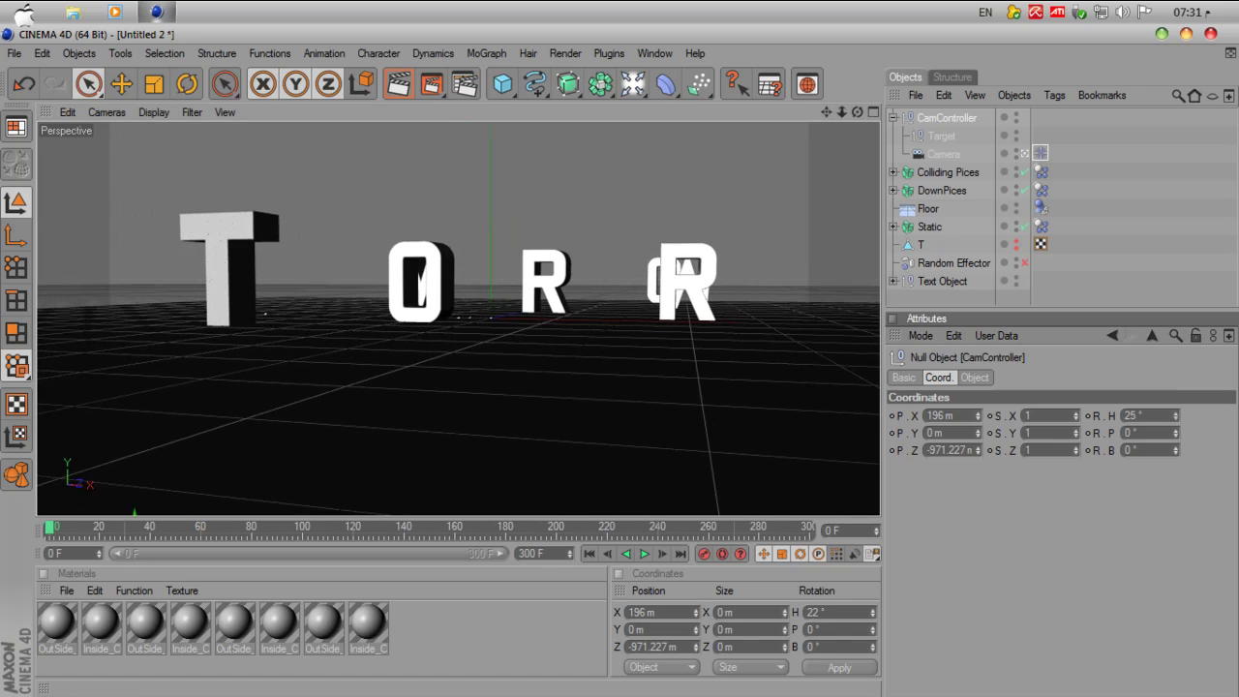
left_click(964, 154)
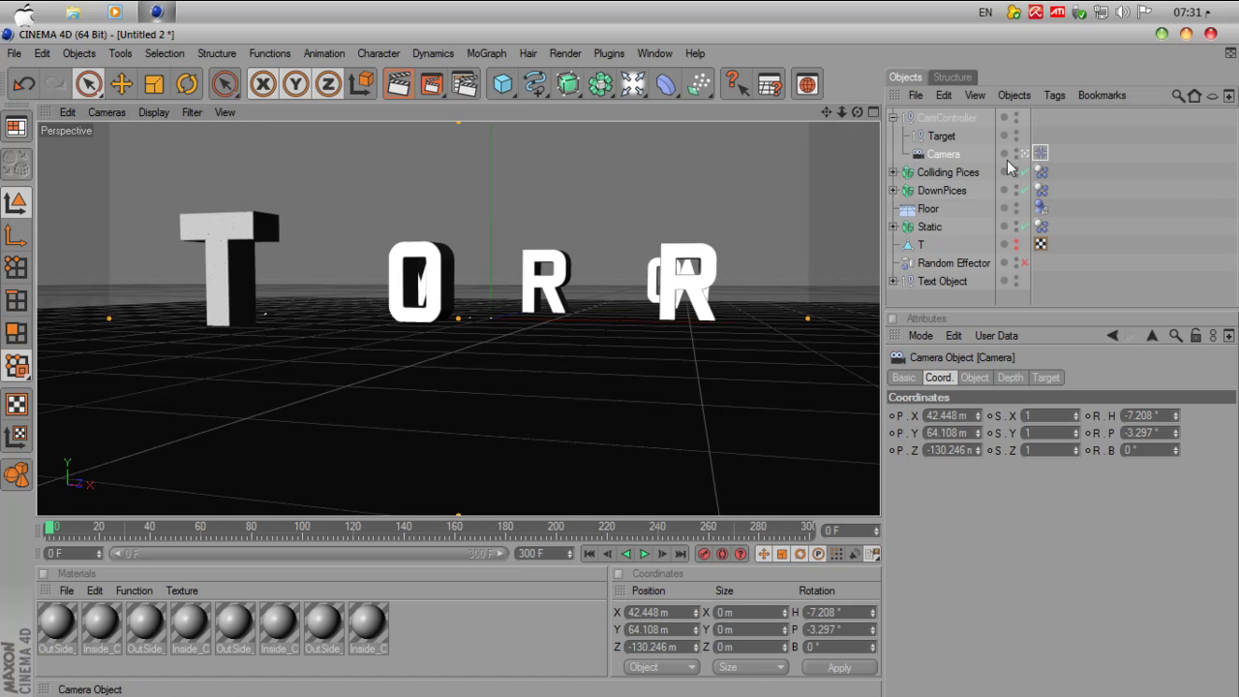
Move the Target null to about X 221.8 m, Y 34.7 m, Z 957.9 m, and orbit the camera around the letters.
left_click(943, 137)
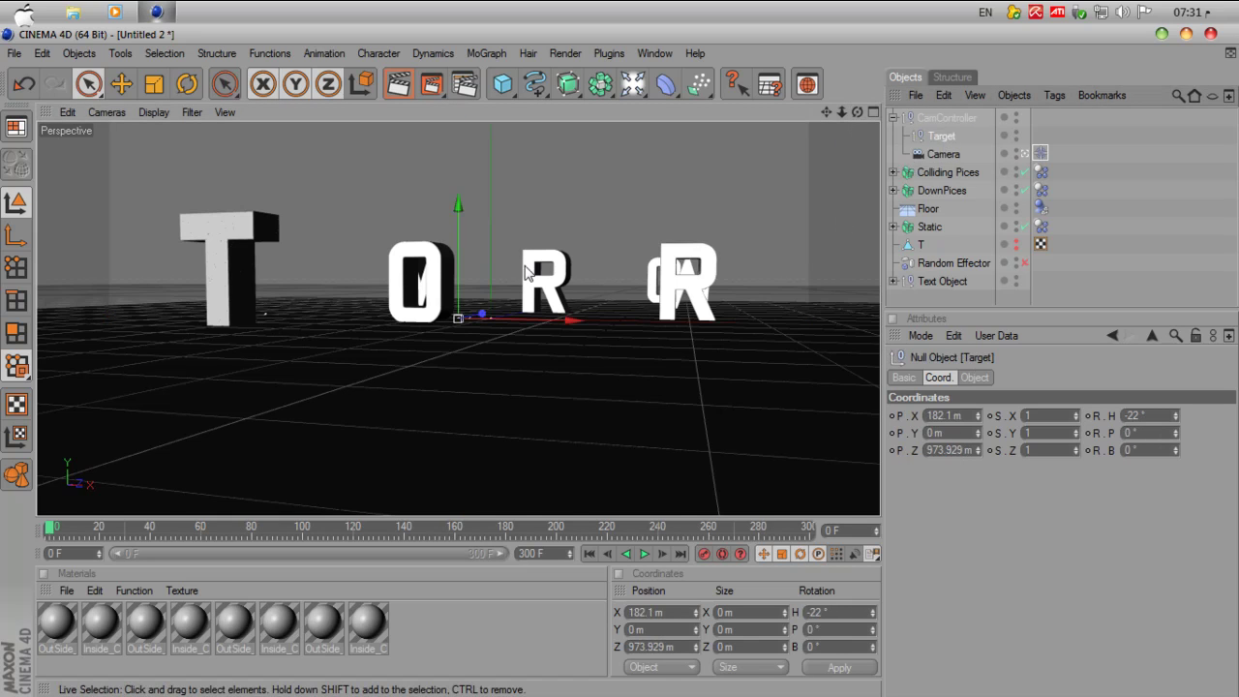
left_click_drag(461, 244, 456, 387)
left_click_drag(481, 321, 485, 320)
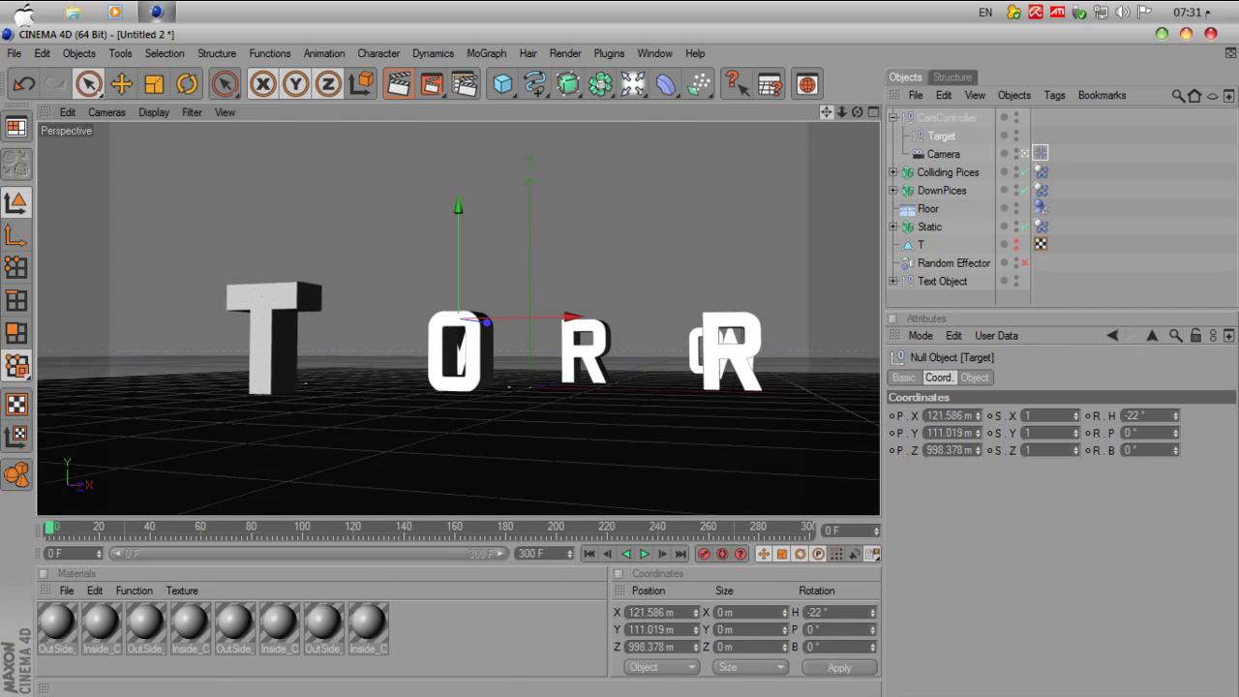
left_click_drag(458, 291, 469, 232)
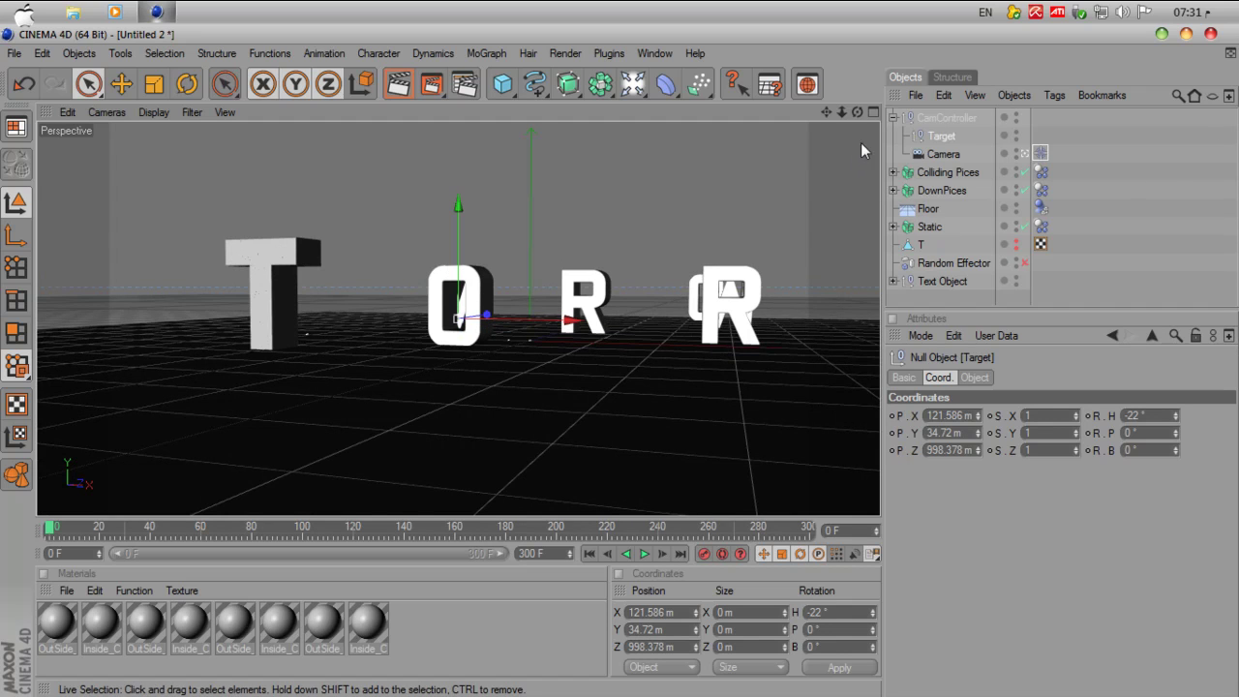
left_click_drag(856, 112, 827, 114)
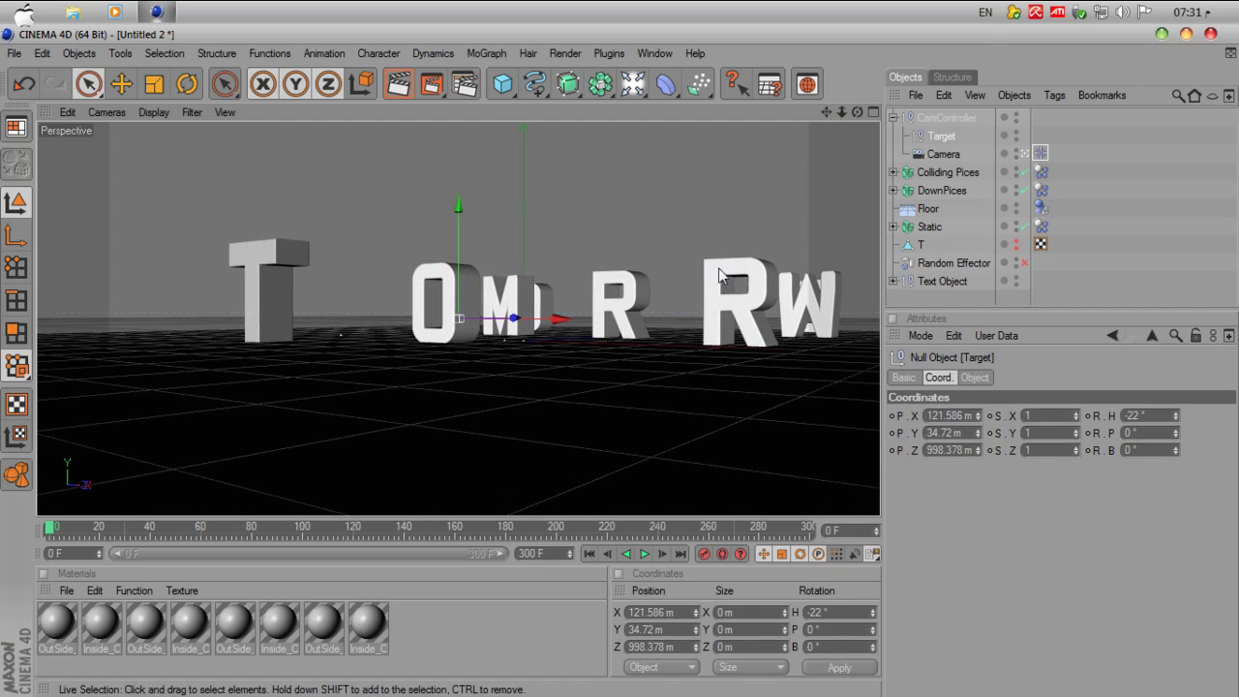
left_click_drag(557, 319, 600, 321)
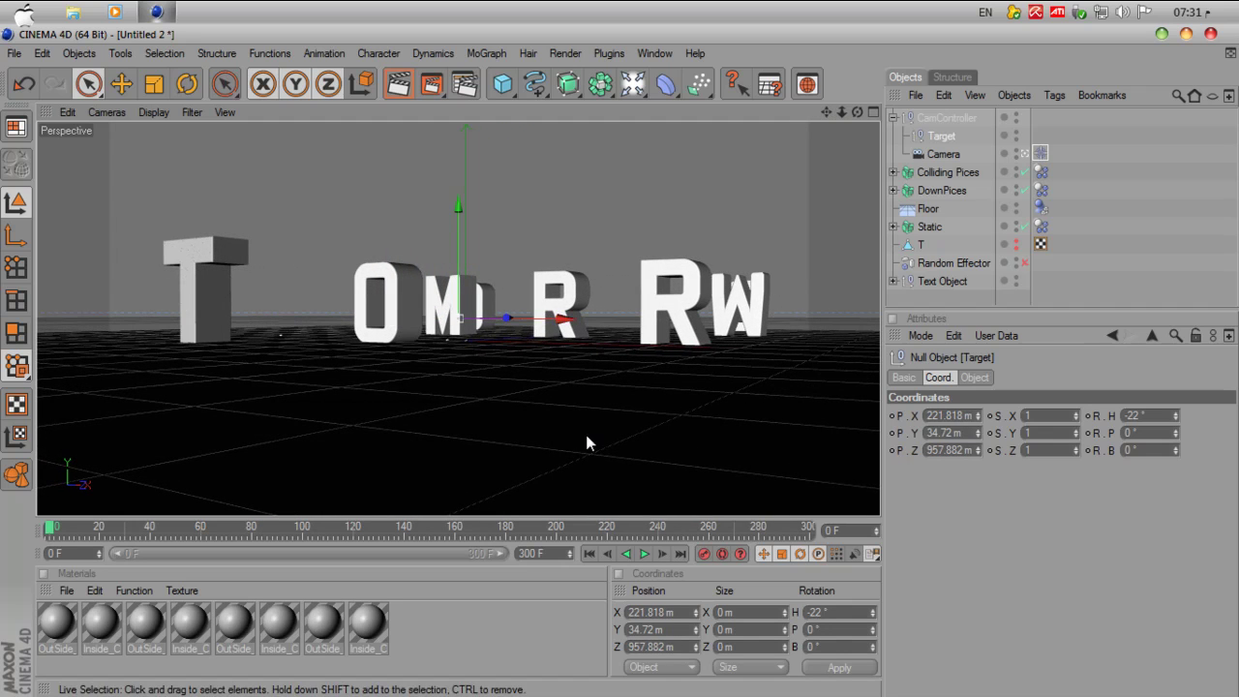
Add keyframes for the camera's position, scale and rotation at frame 0.
left_click(948, 154)
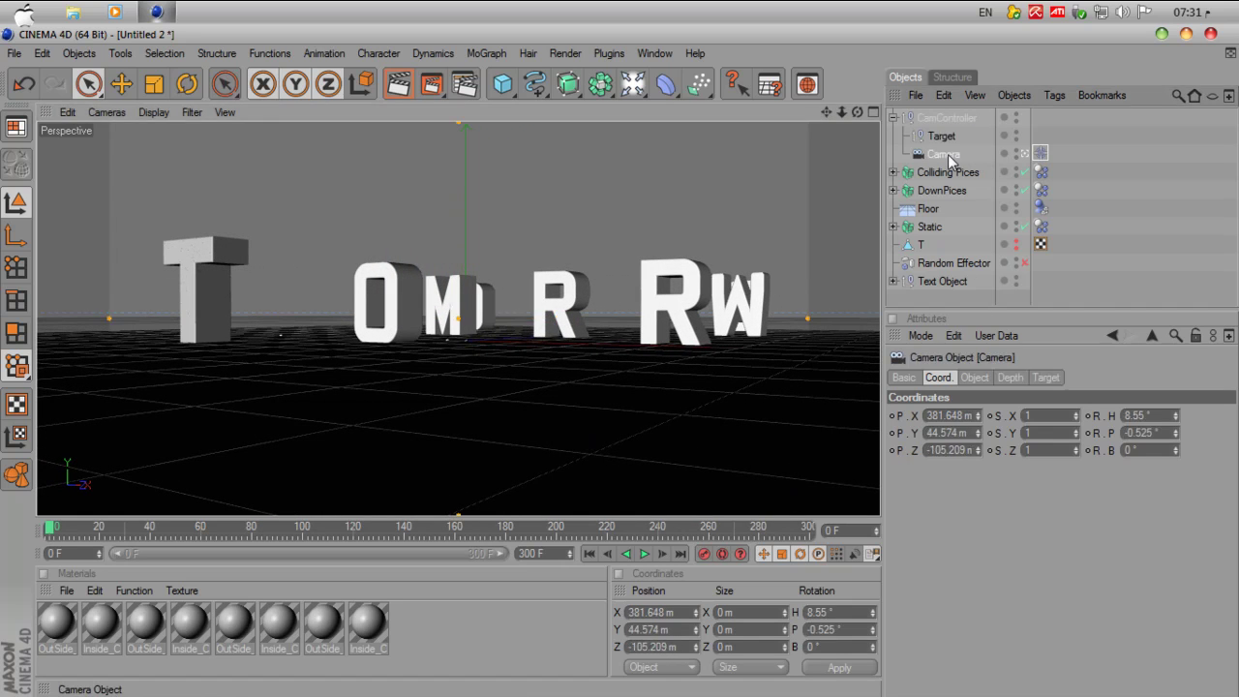
right_click(897, 421)
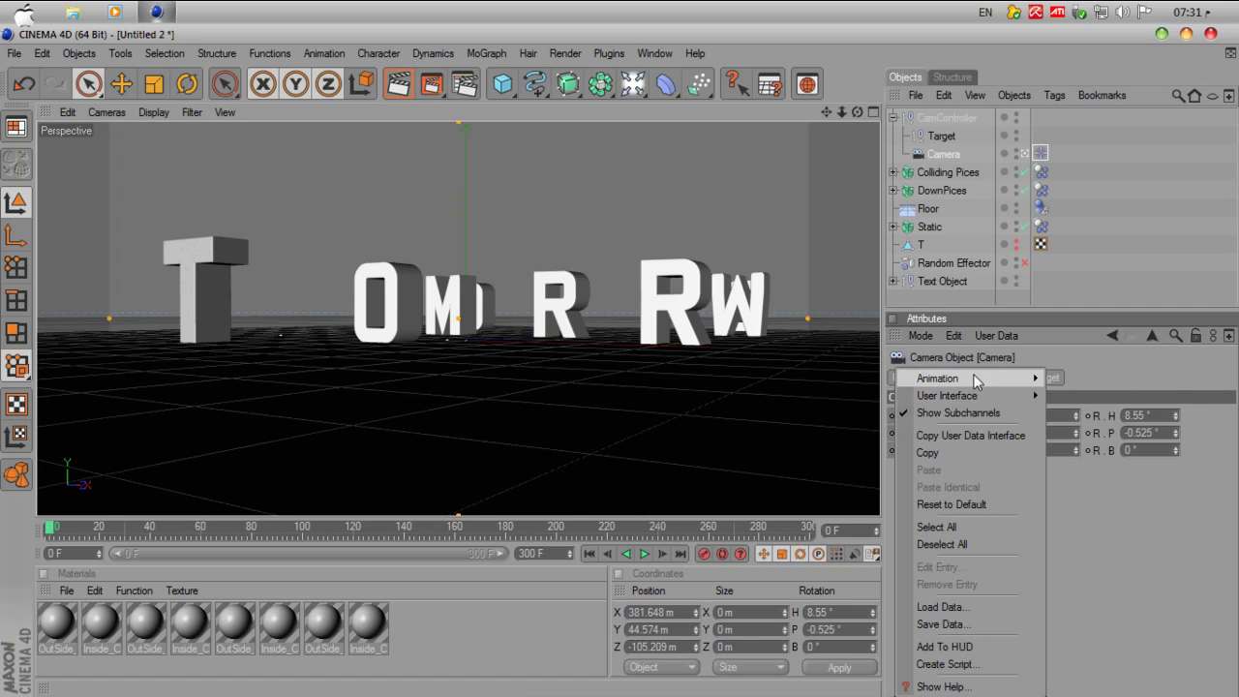
mouse_move(993, 387)
left_click(1058, 379)
right_click(991, 450)
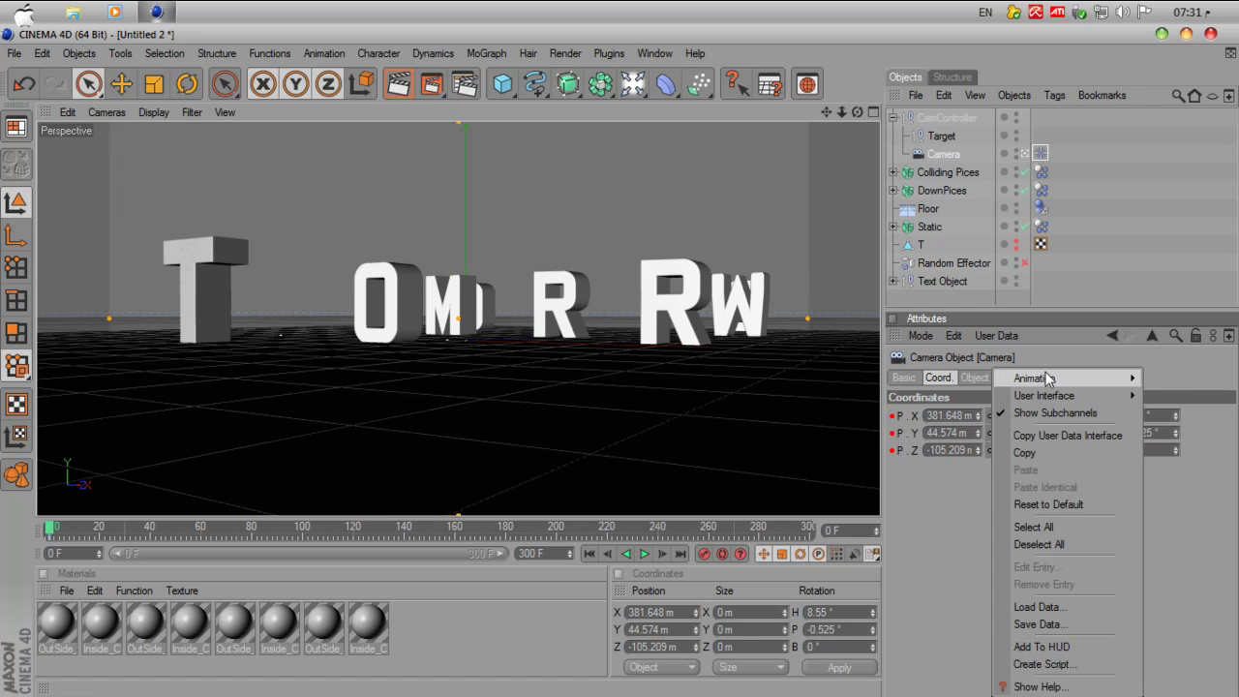
left_click(955, 375)
right_click(1095, 449)
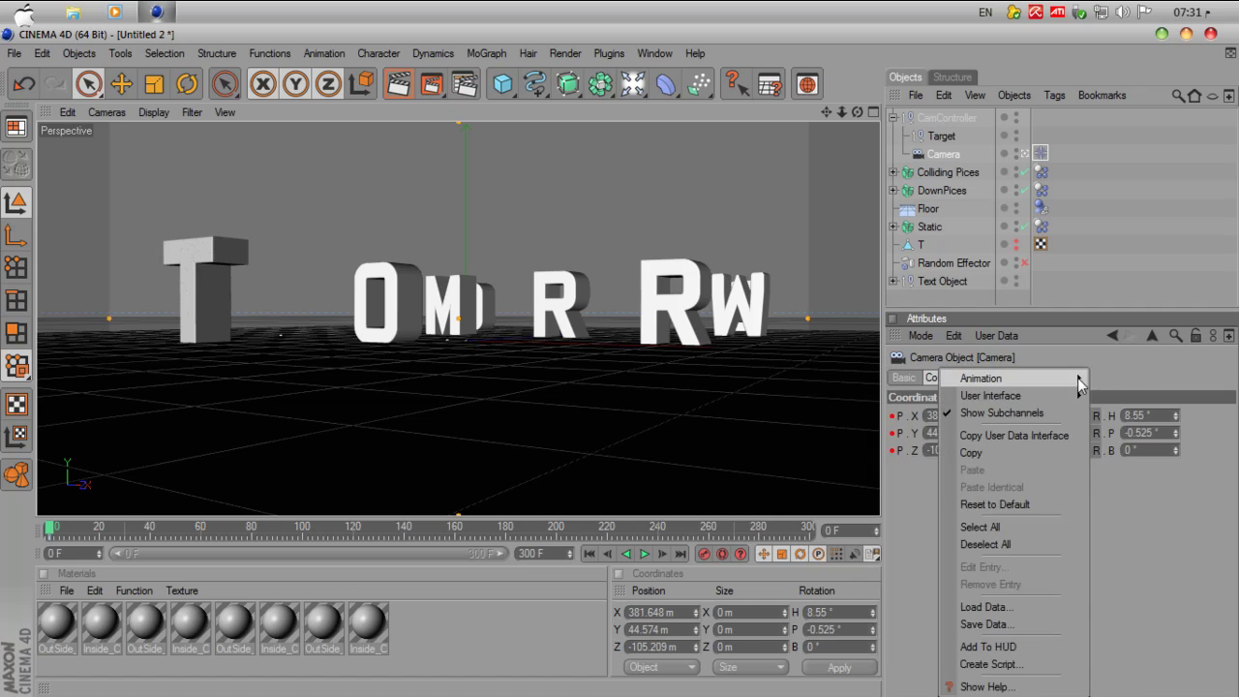
left_click(1133, 378)
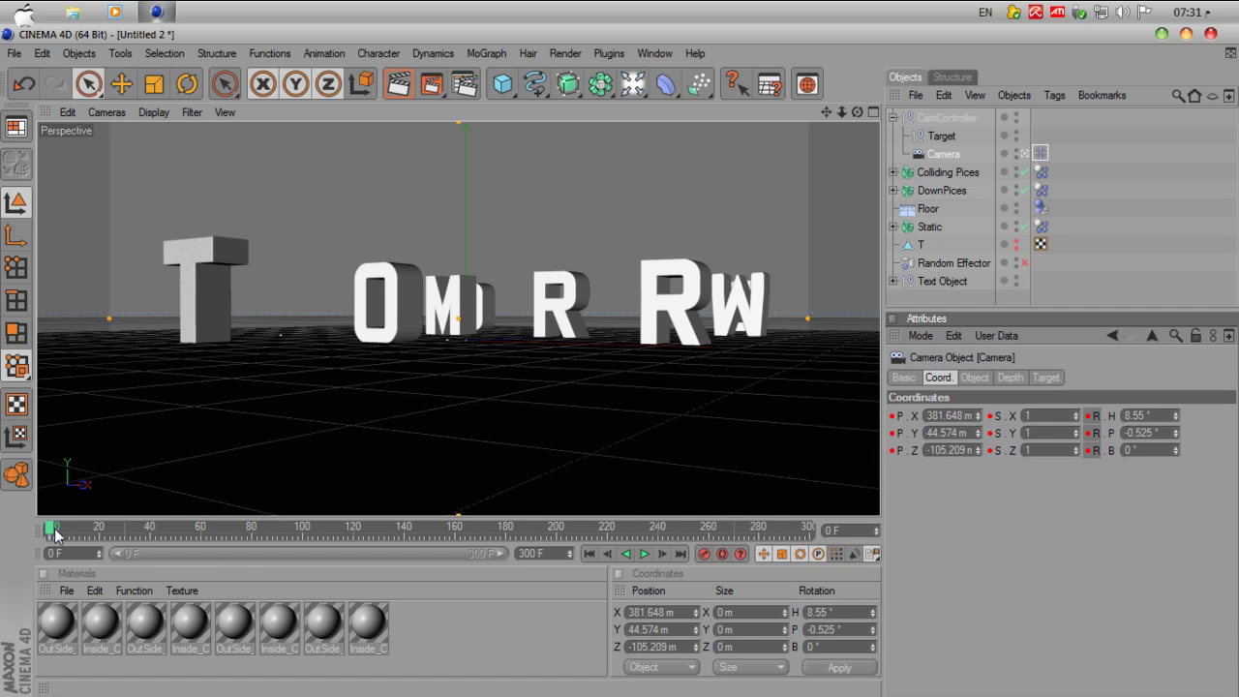
At frame 100, swing the camera around the letters to about X -444.2 m, Y 38.9 m, Z 109.4 m.
left_click_drag(51, 531, 383, 543)
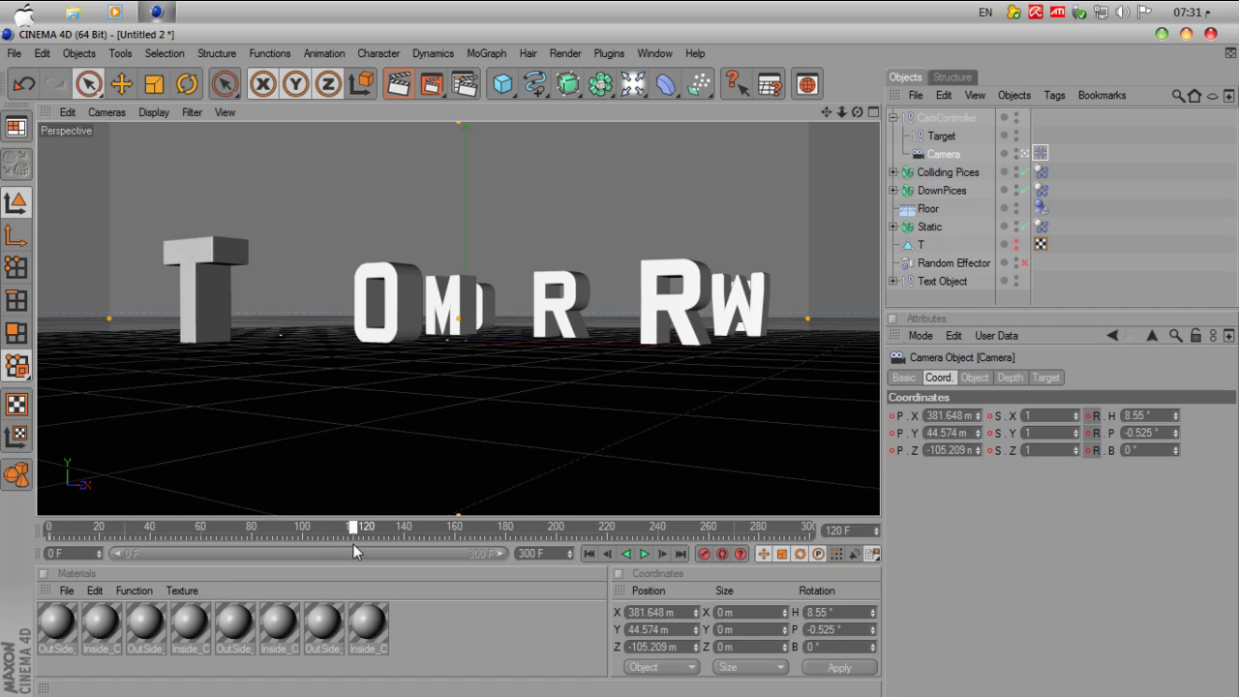
left_click_drag(303, 545, 303, 545)
left_click(857, 113)
left_click_drag(857, 113, 826, 124)
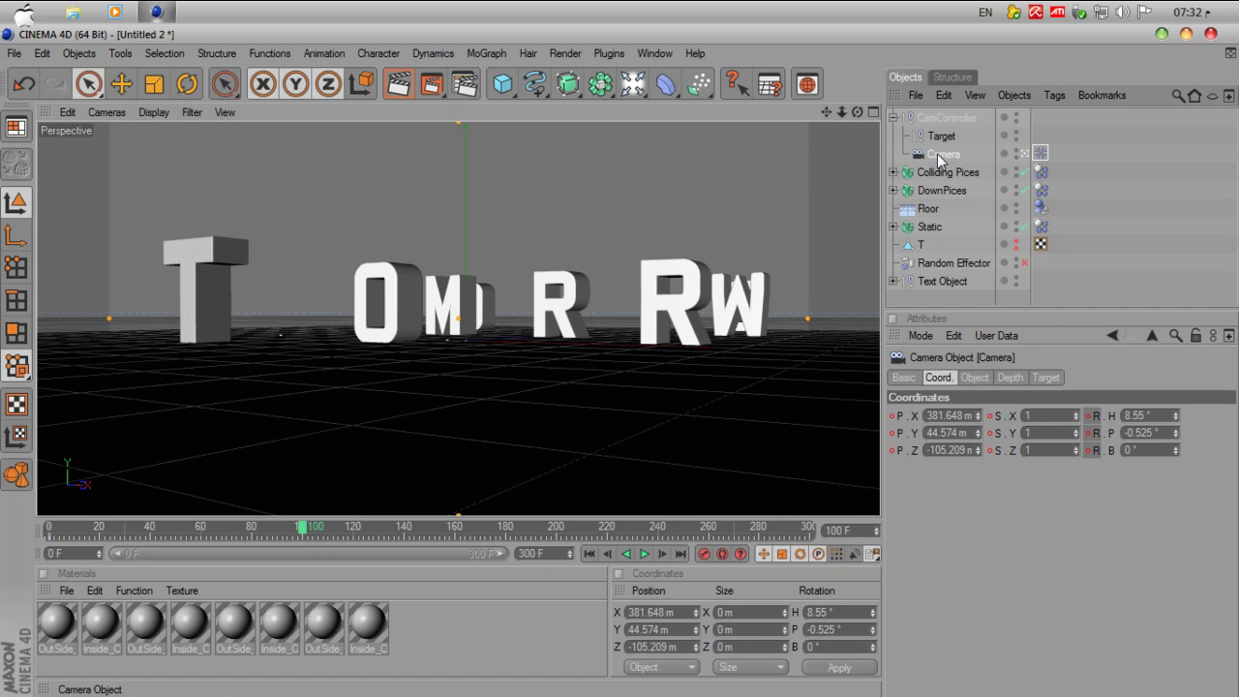
left_click(827, 113)
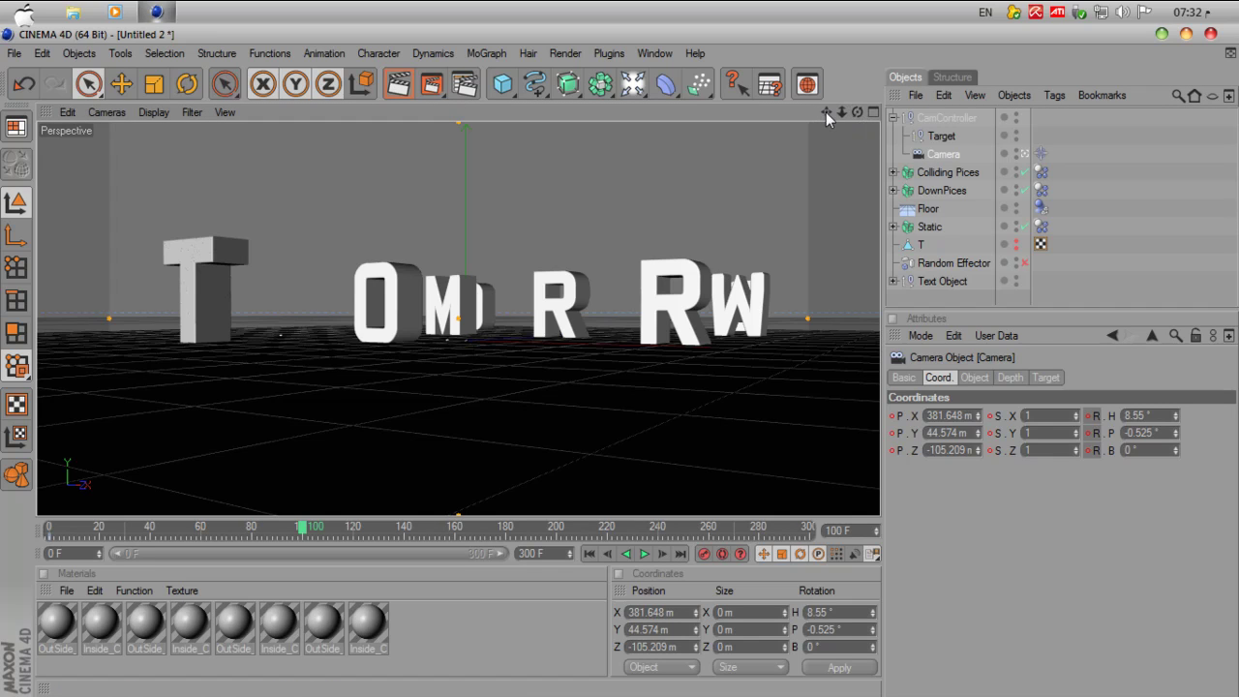
left_click_drag(826, 112, 395, 145)
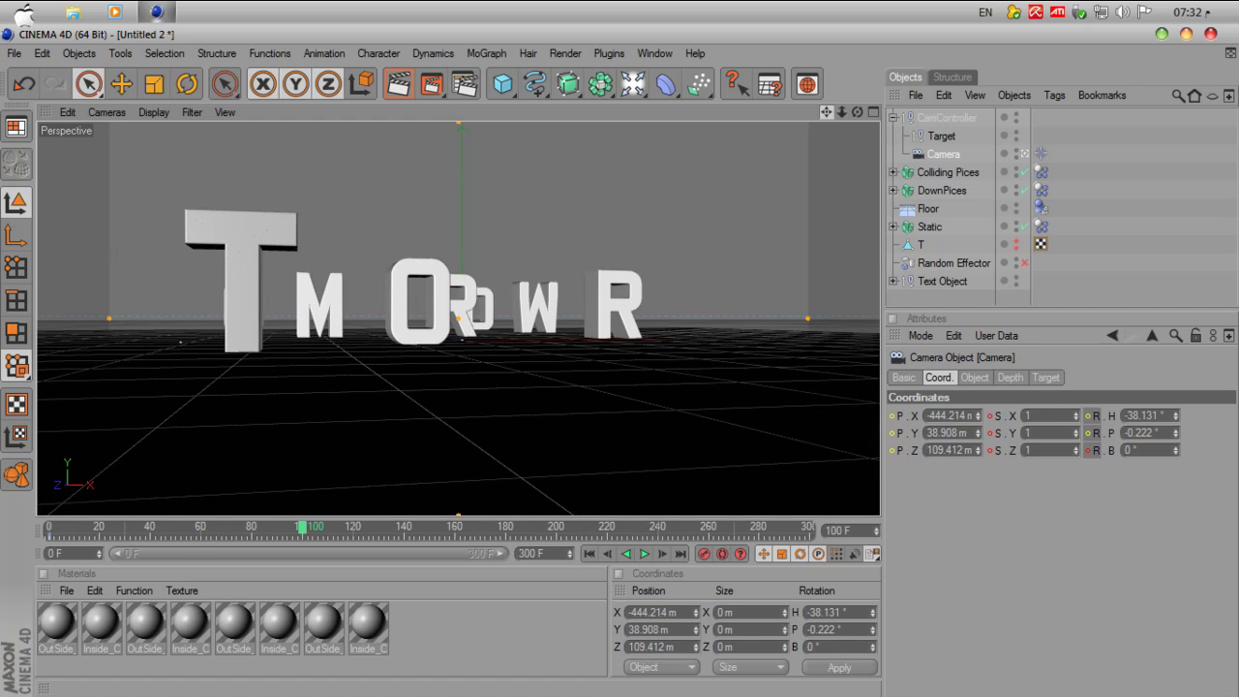
Add keyframes for the camera's position, rotation and scale at frame 100.
right_click(892, 448)
mouse_move(1003, 376)
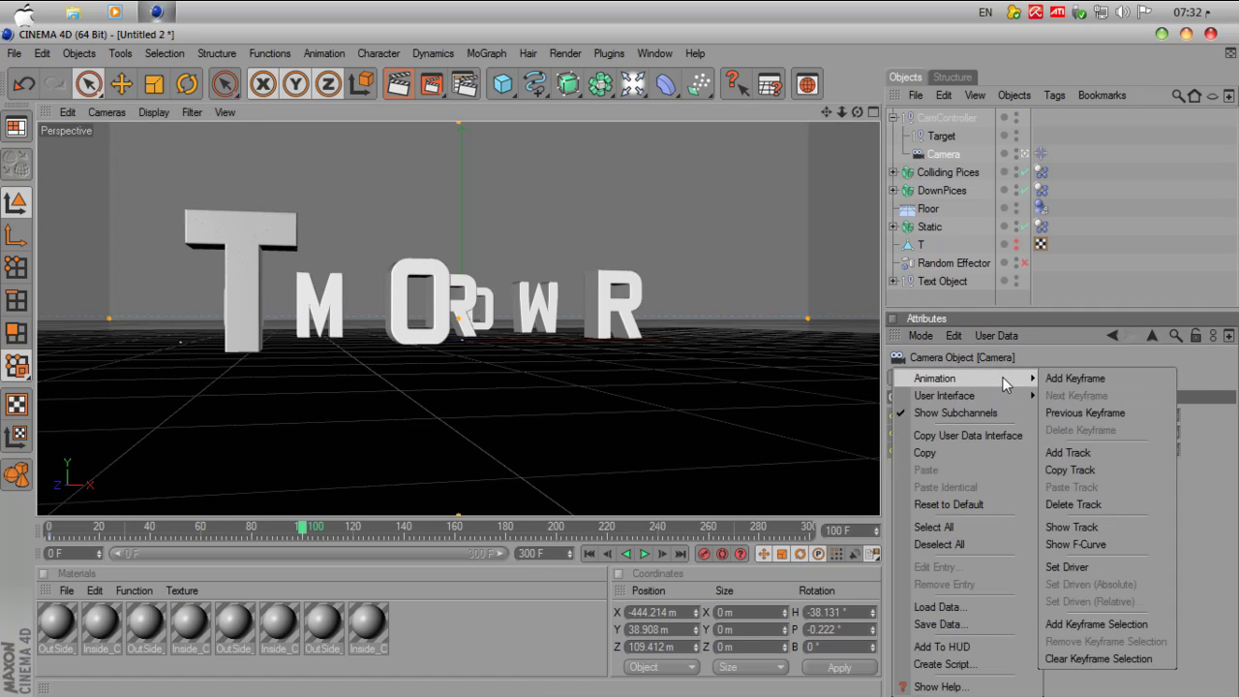
left_click(1093, 384)
right_click(935, 369)
mouse_move(1046, 377)
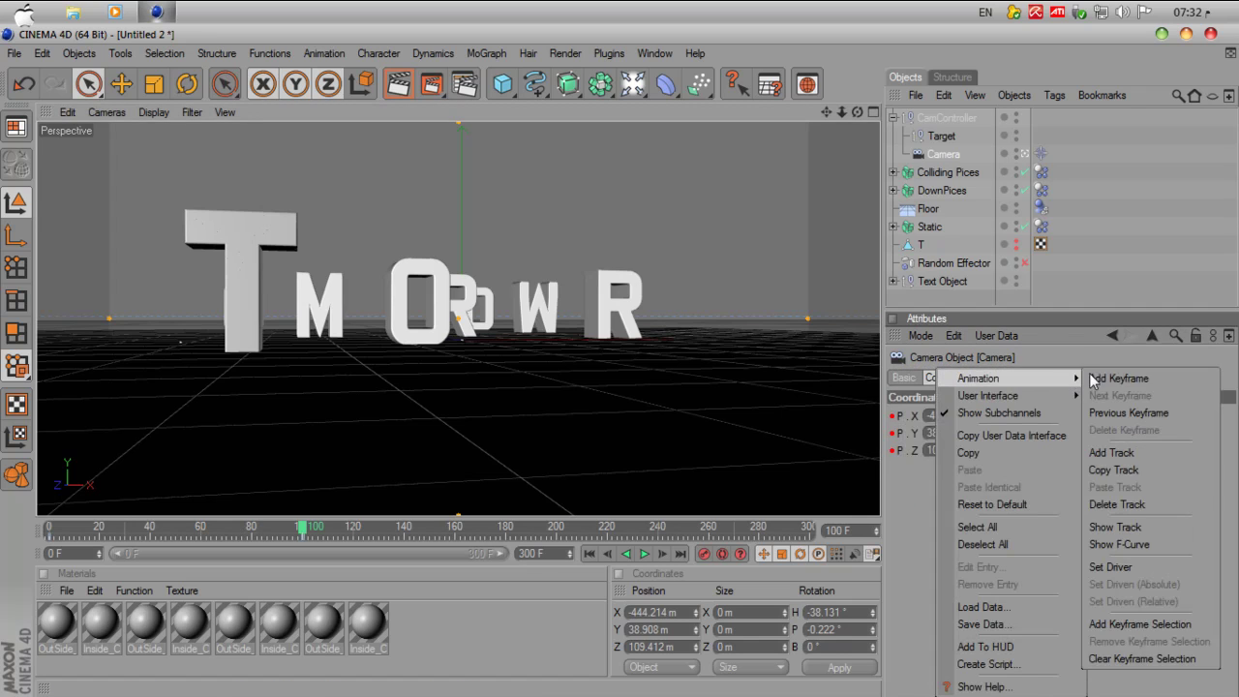
left_click(1104, 379)
right_click(991, 448)
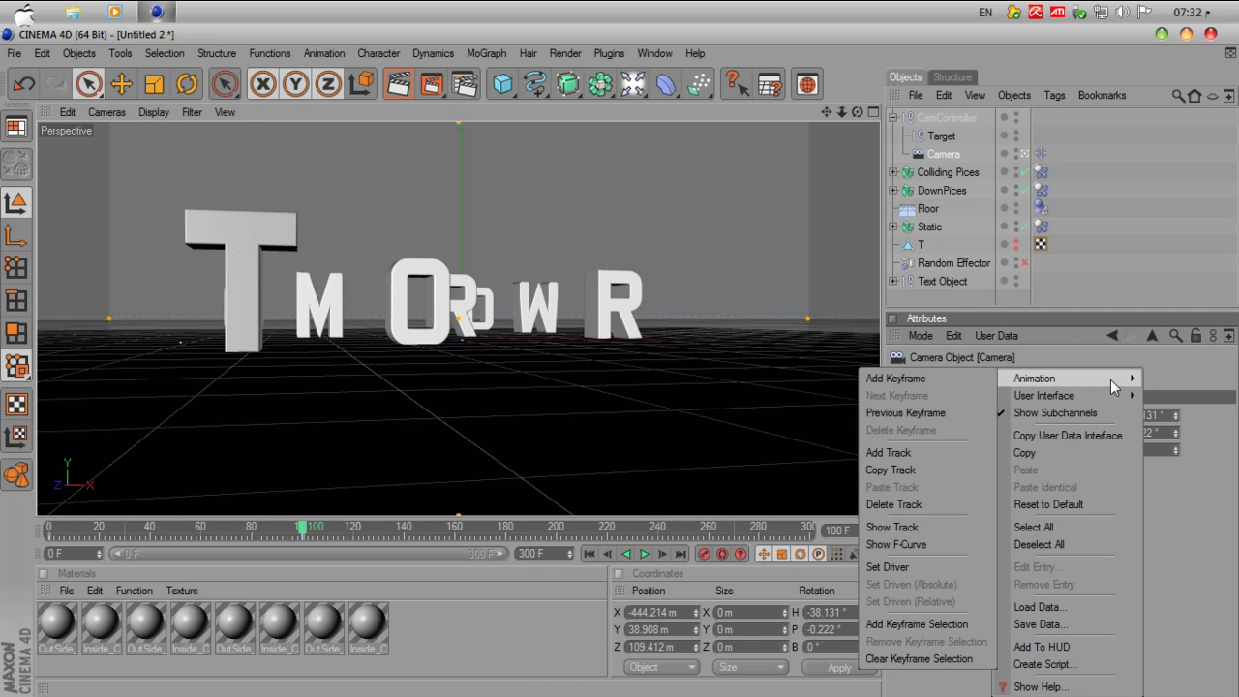
left_click(956, 382)
Preview the camera move from frame 0, playing it both ways and scrubbing through to frame 100.
left_click(588, 554)
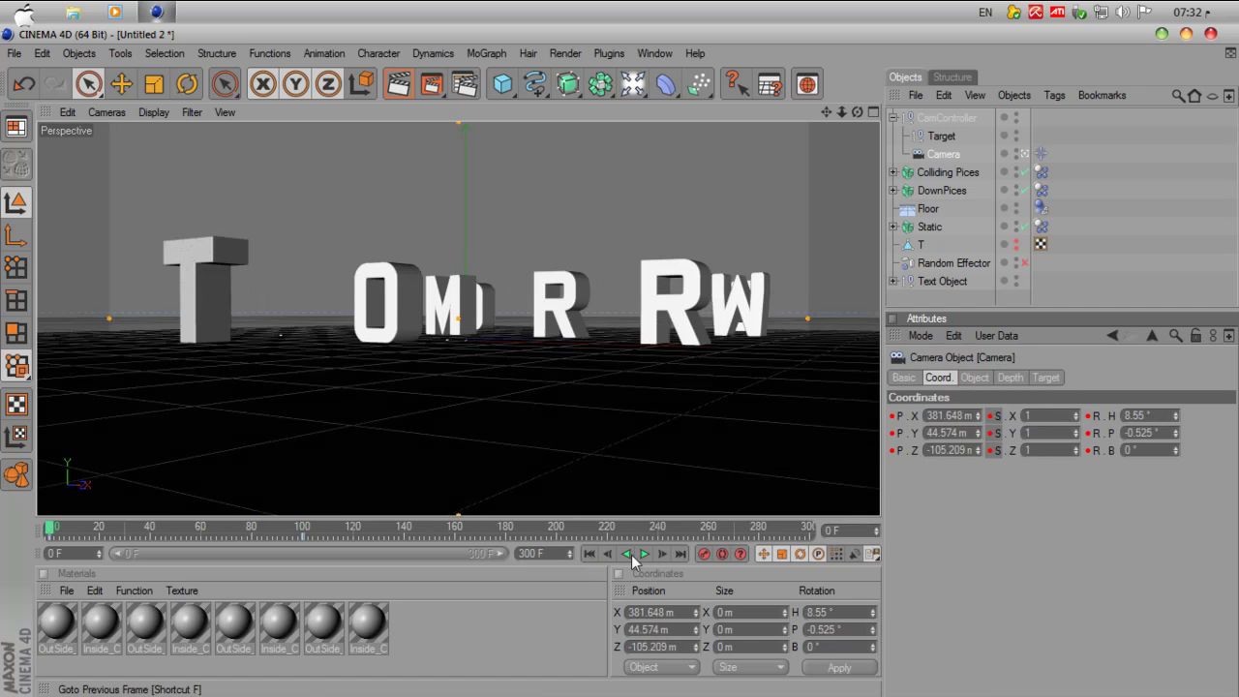
left_click(643, 554)
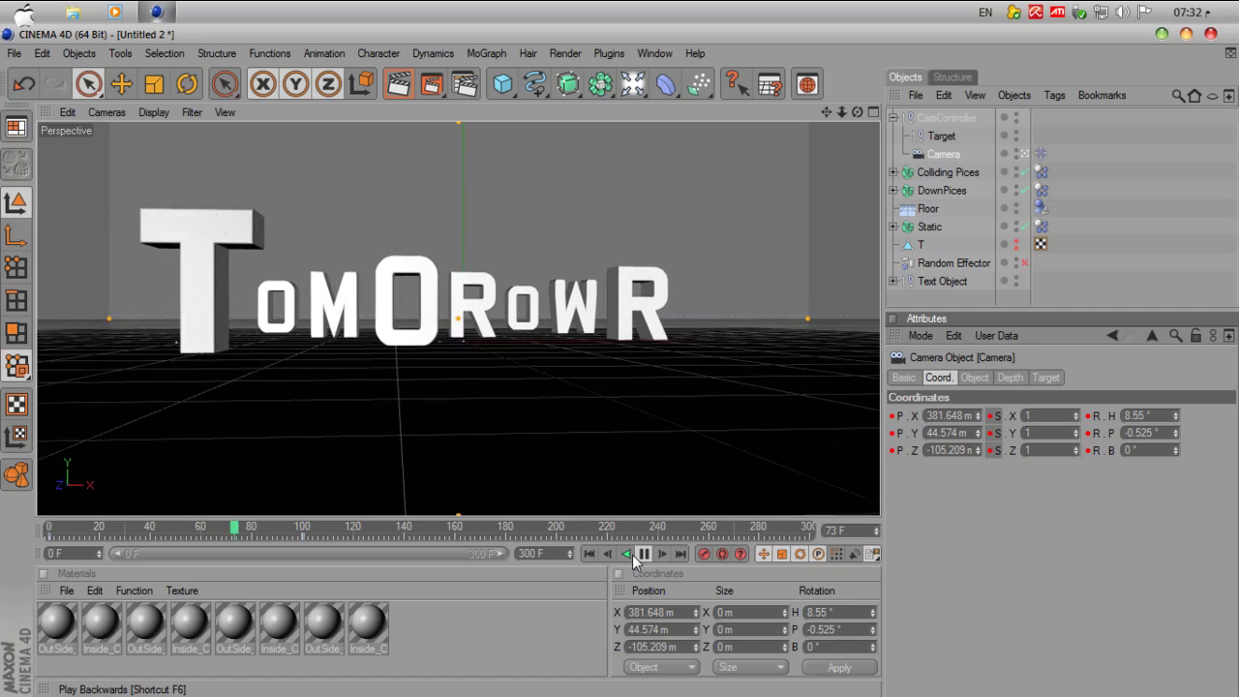
left_click(626, 554)
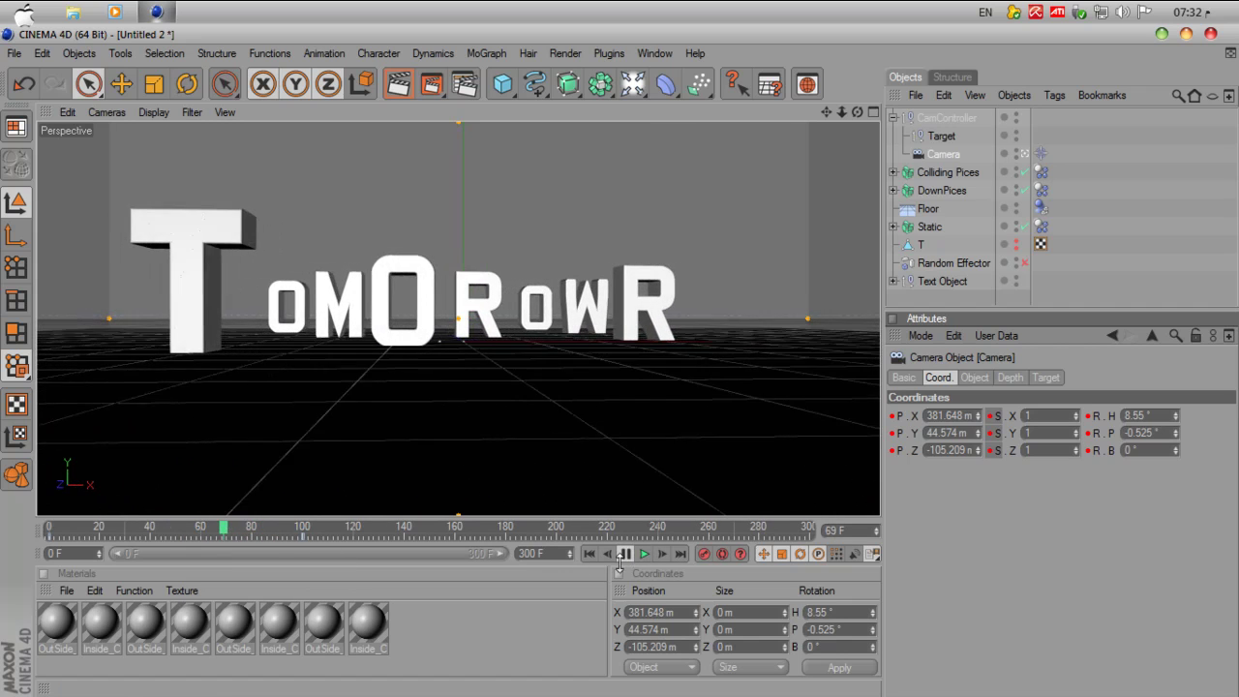
left_click(211, 533)
left_click_drag(211, 534, 241, 535)
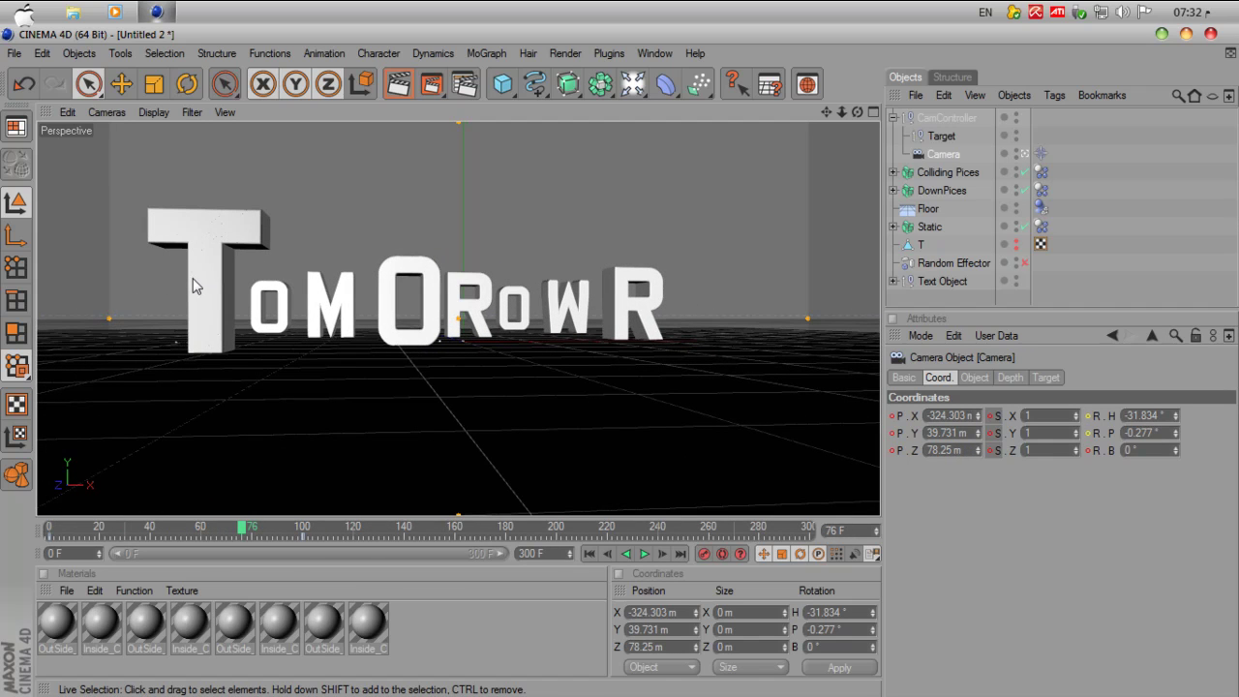
left_click_drag(249, 530, 303, 545)
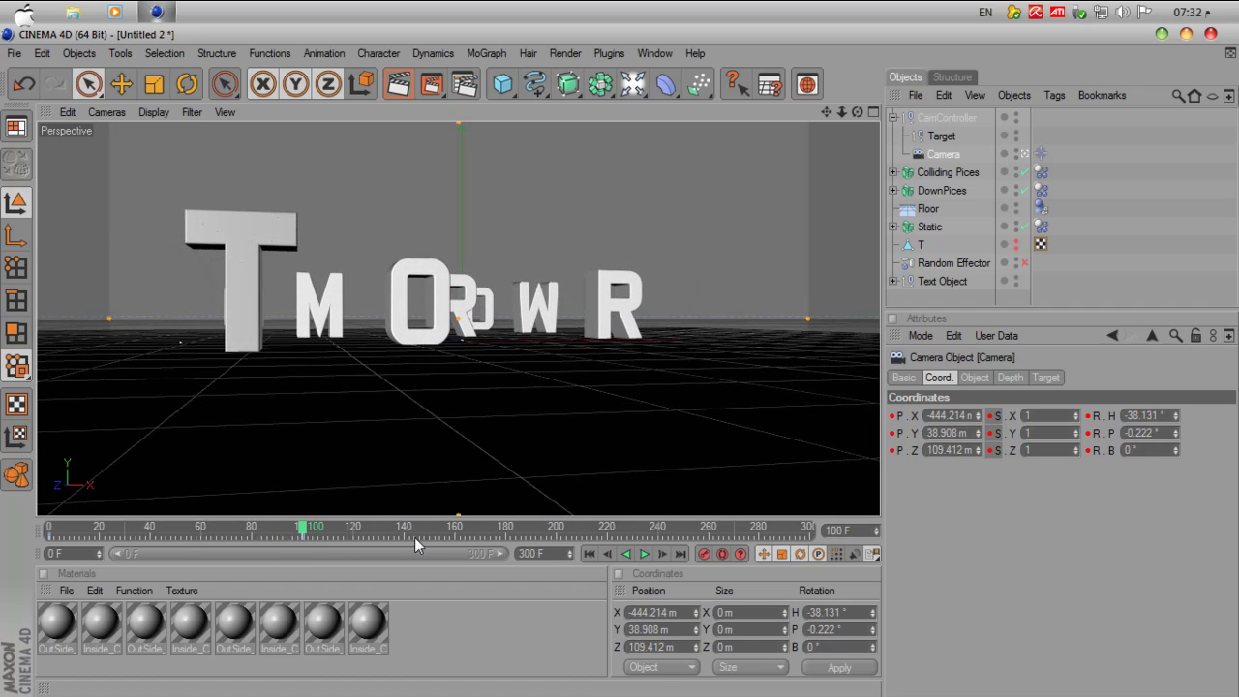
Open the project's MoDynamics settings and keyframe a Time Scale of 0 at frame 0.
left_click(893, 117)
left_click(919, 272)
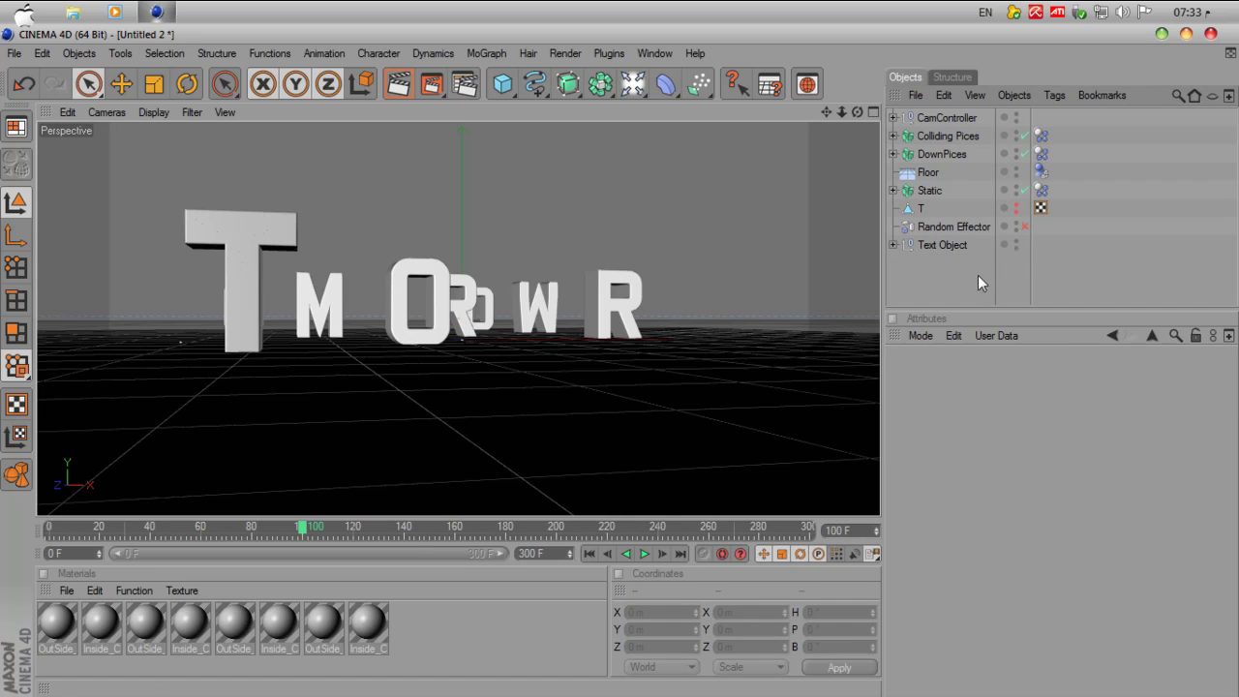
left_click(41, 54)
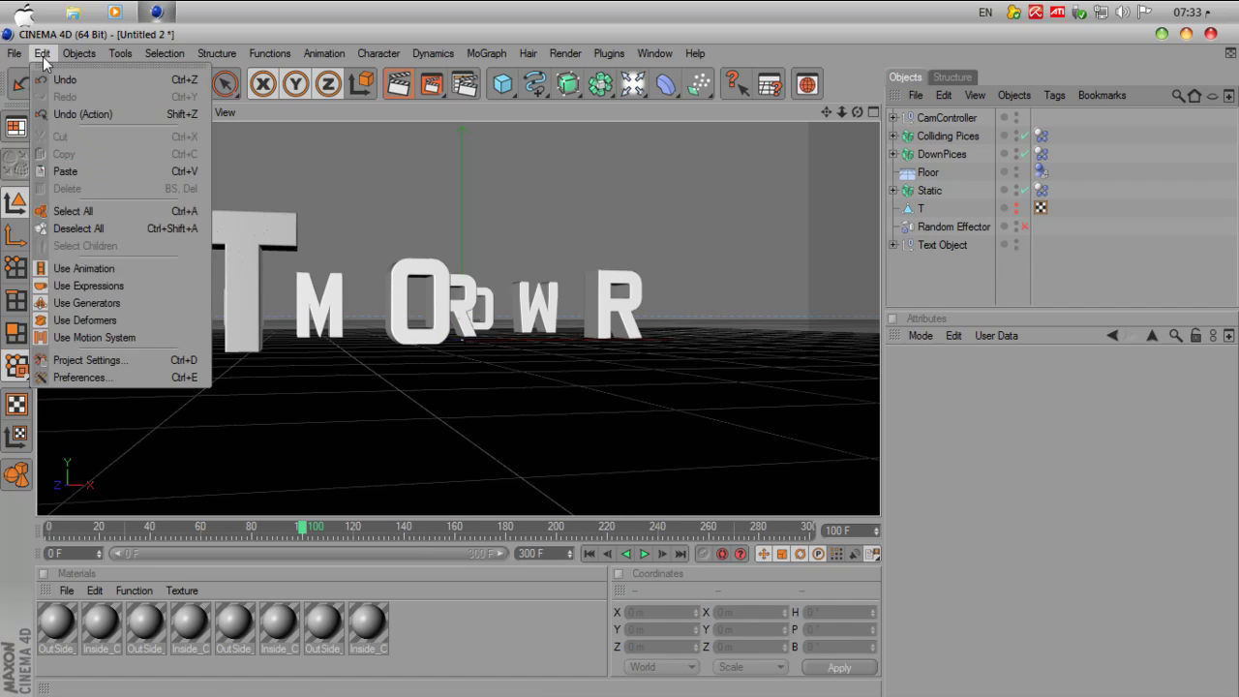
left_click(109, 360)
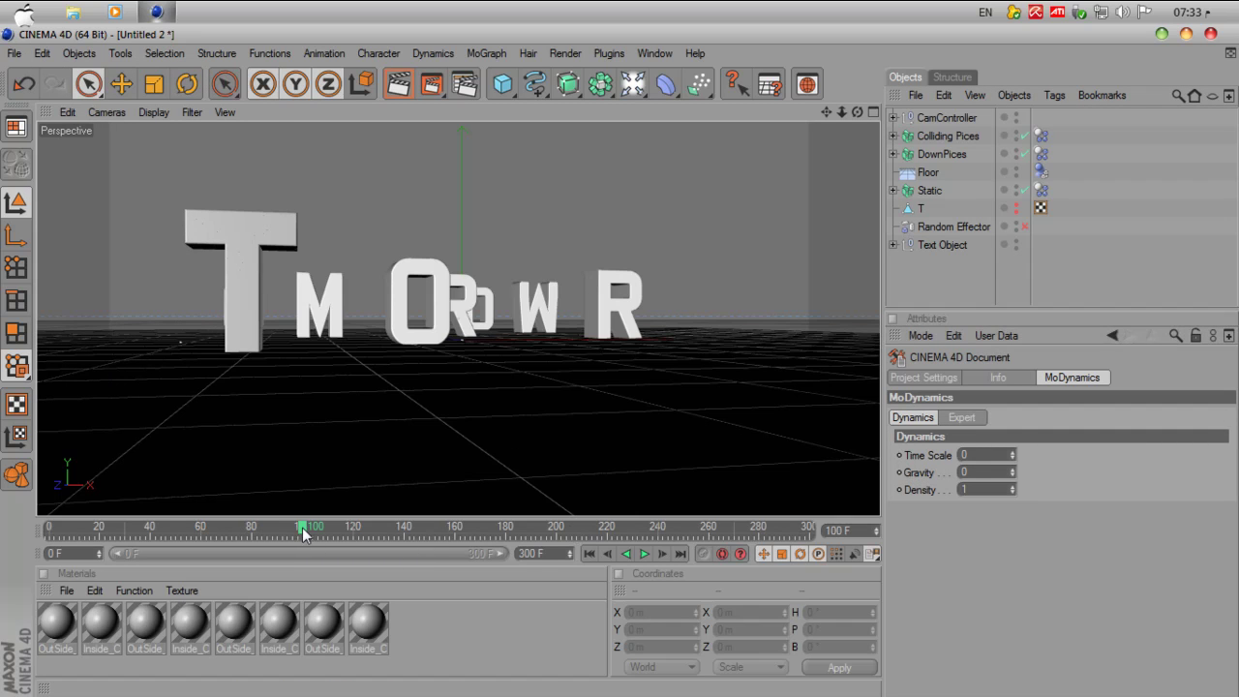
left_click_drag(303, 535, 41, 545)
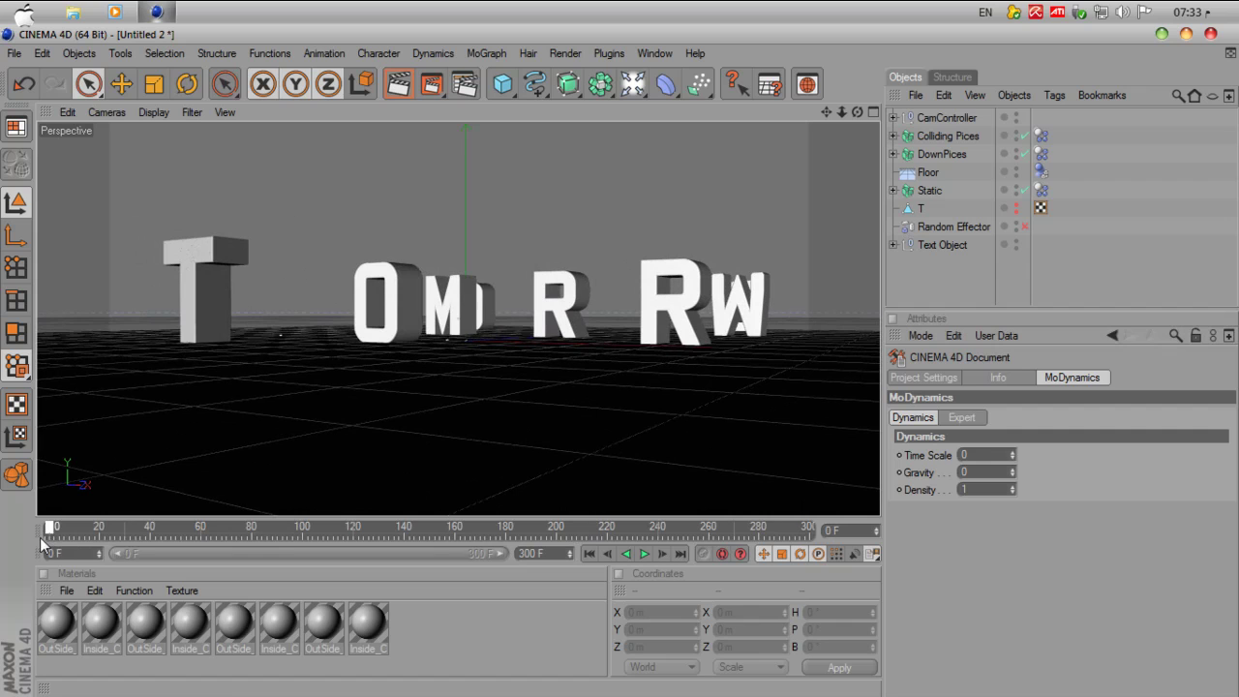
right_click(913, 456)
left_click(884, 524)
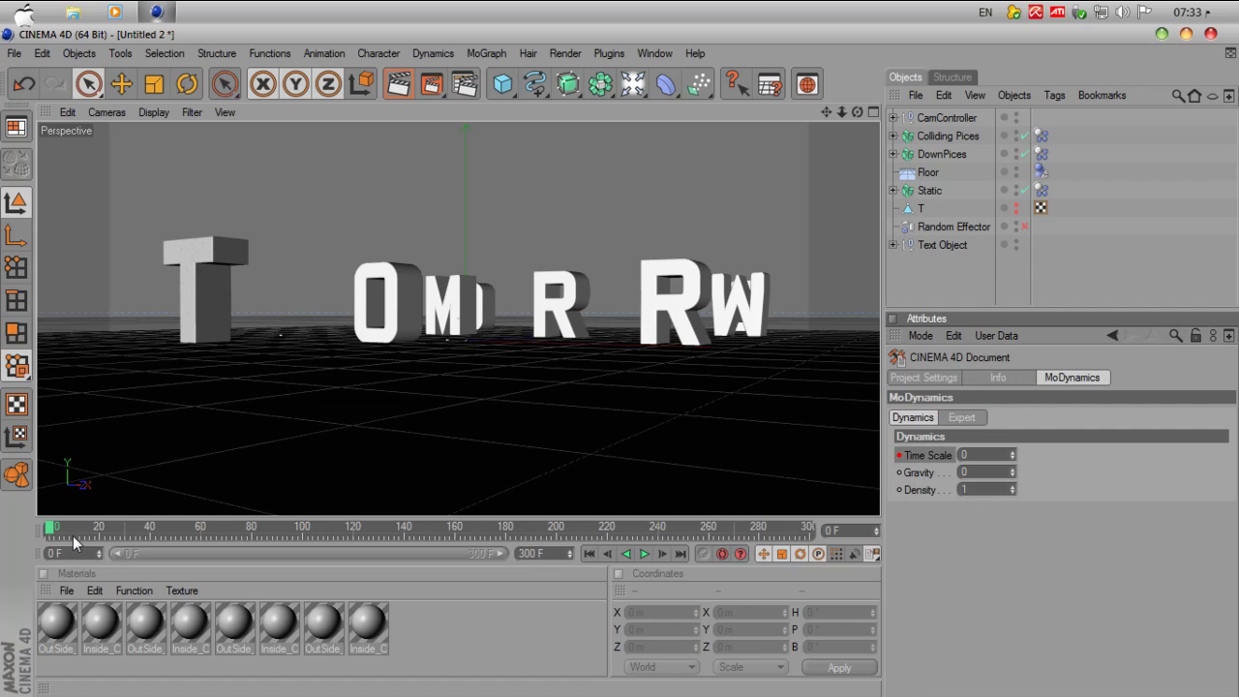
Keyframe the MoDynamics Time Scale at 0 on frame 70 and at 1 on frame 71.
left_click_drag(55, 531, 228, 541)
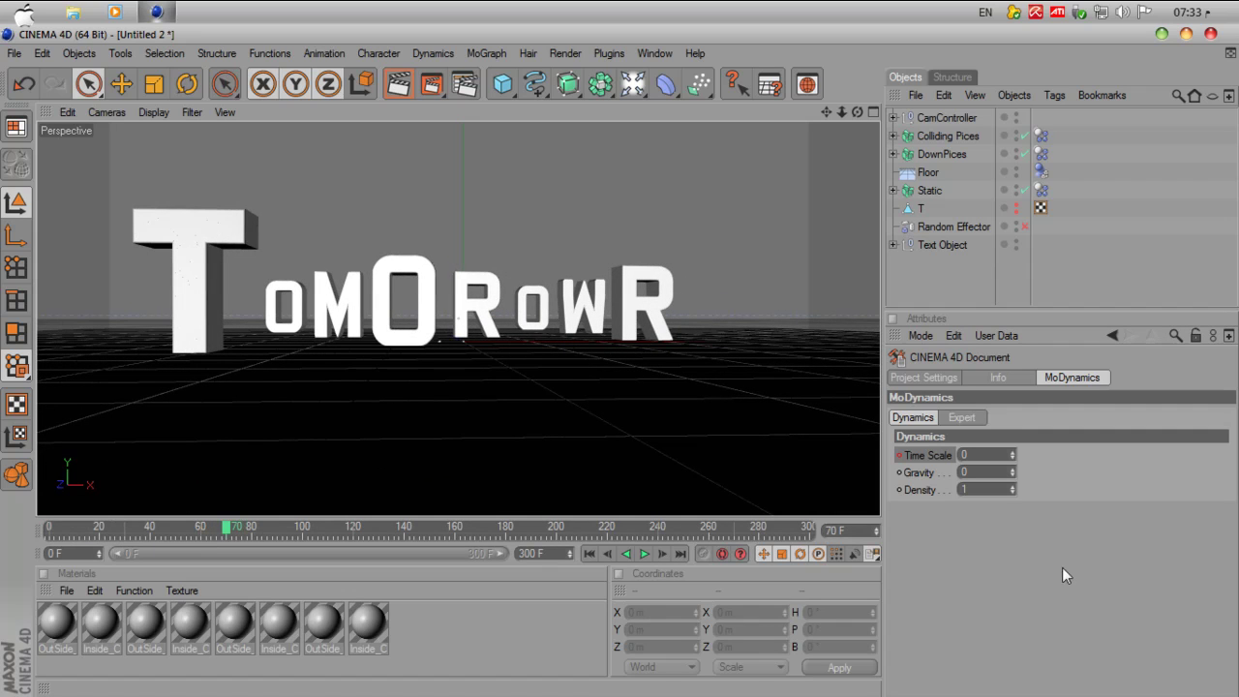
left_click(901, 455)
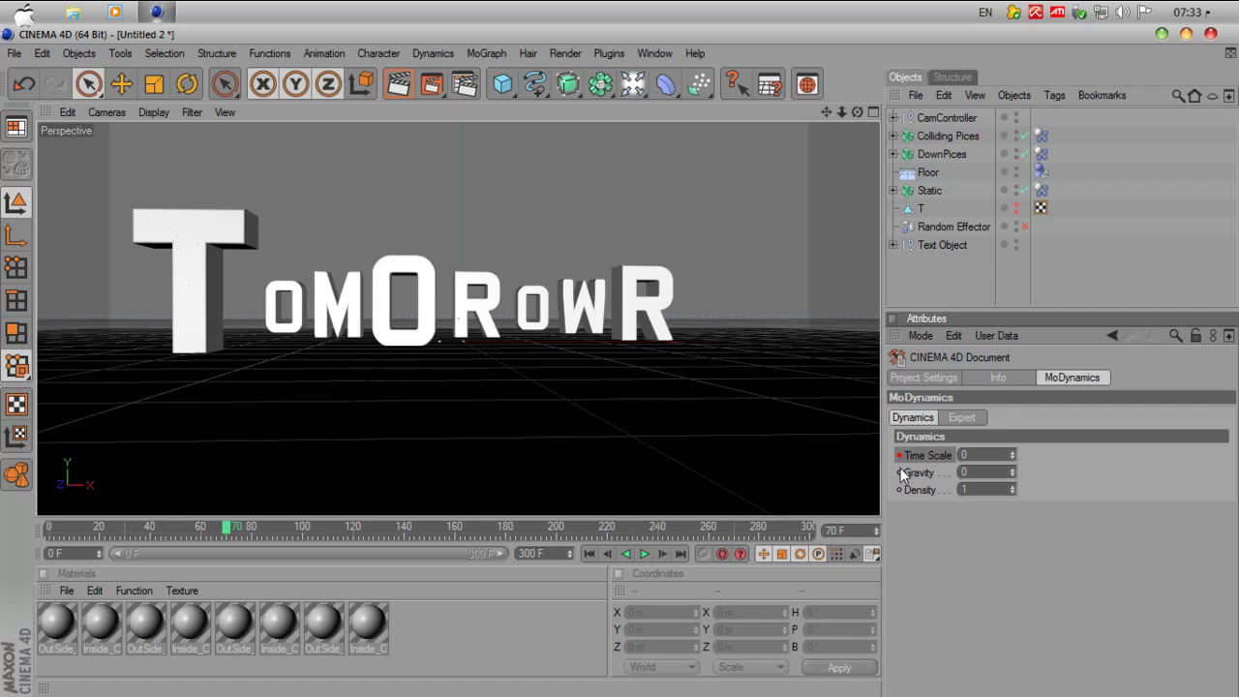
left_click(661, 553)
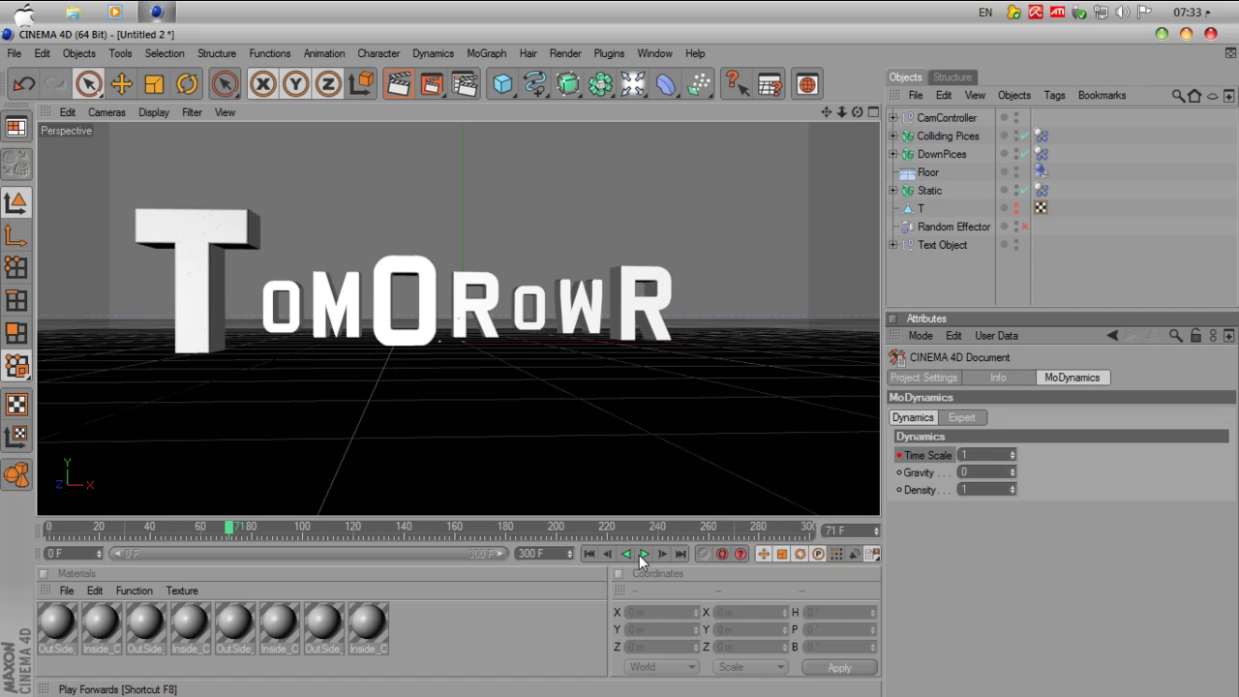
Play the animation from frame 0 to about frame 127 to check when the T bursts.
left_click(590, 554)
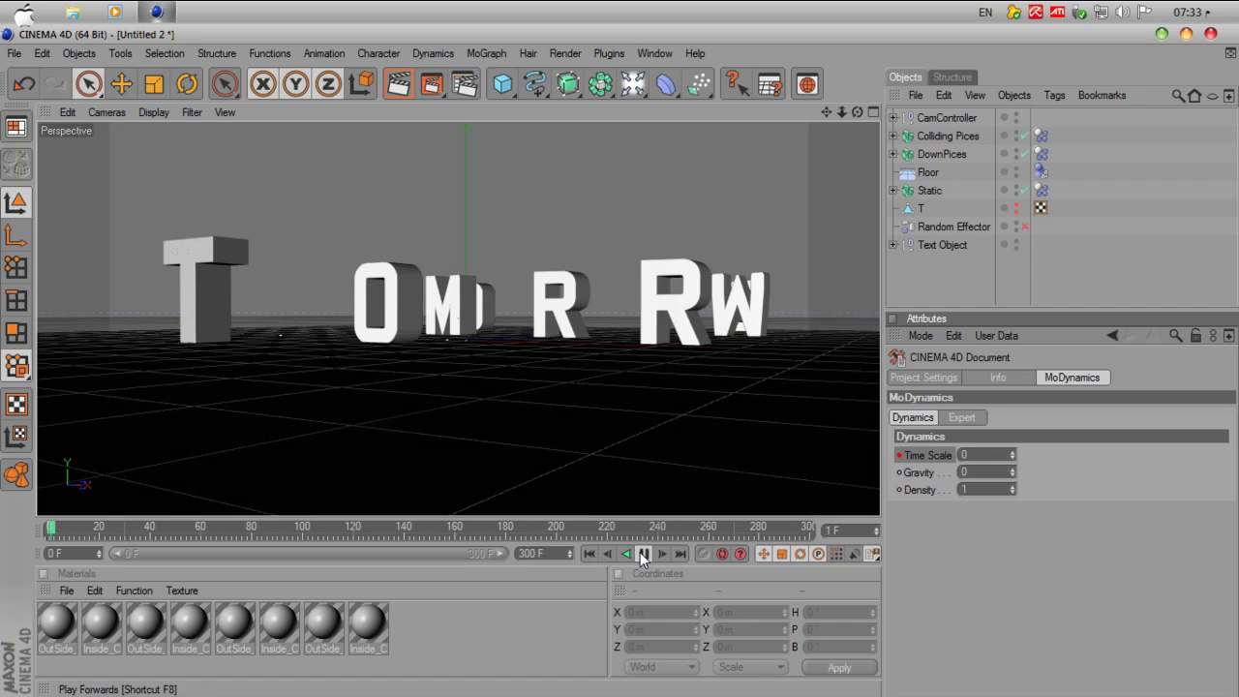
left_click(644, 554)
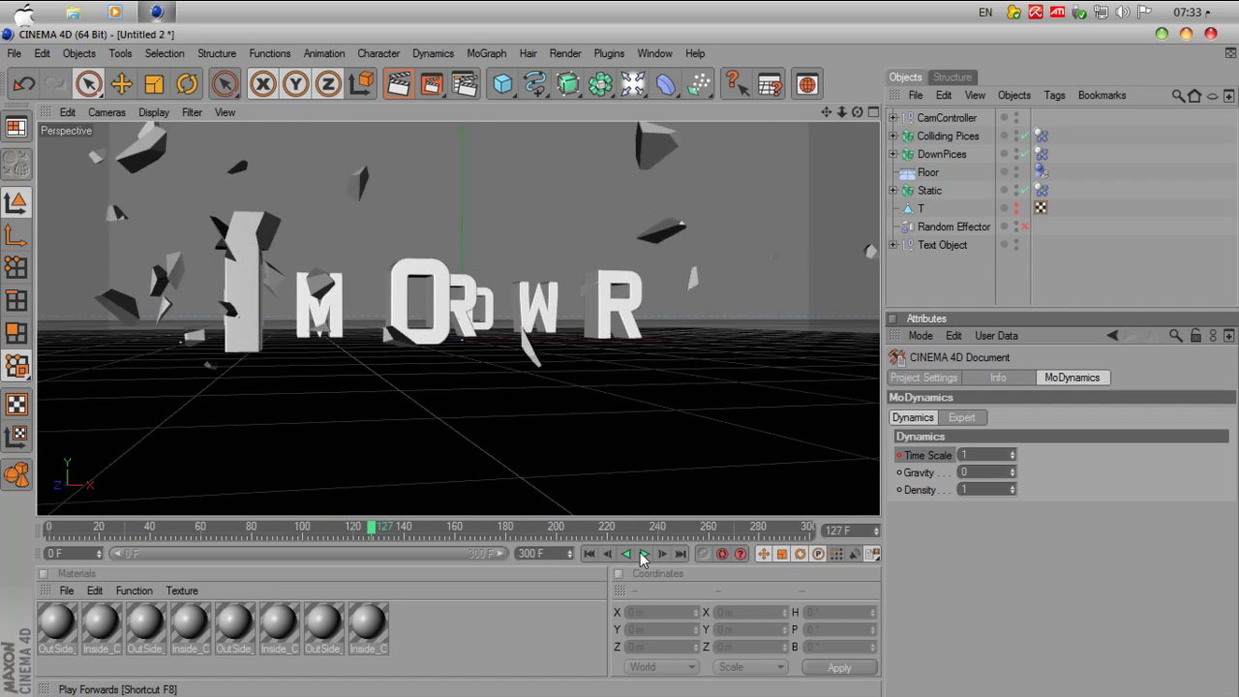
left_click(643, 554)
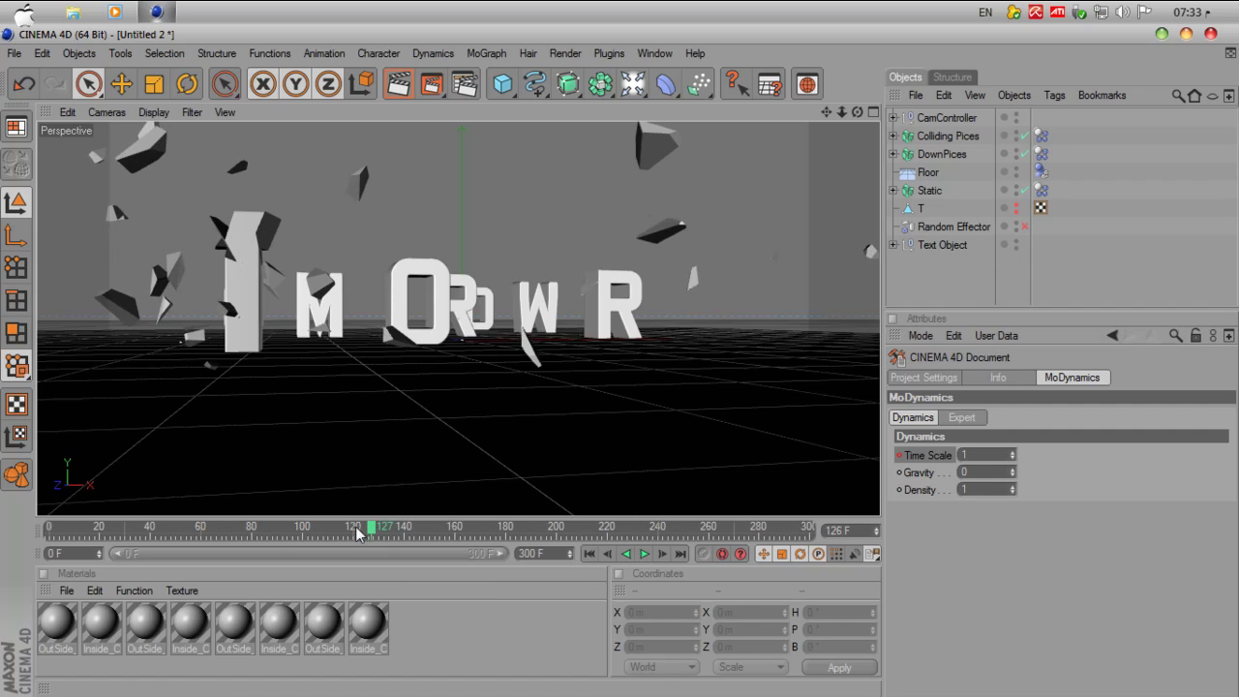
Replay the animation from frame 0 to about frame 76 to check the moment the T bursts.
left_click_drag(376, 535, 50, 535)
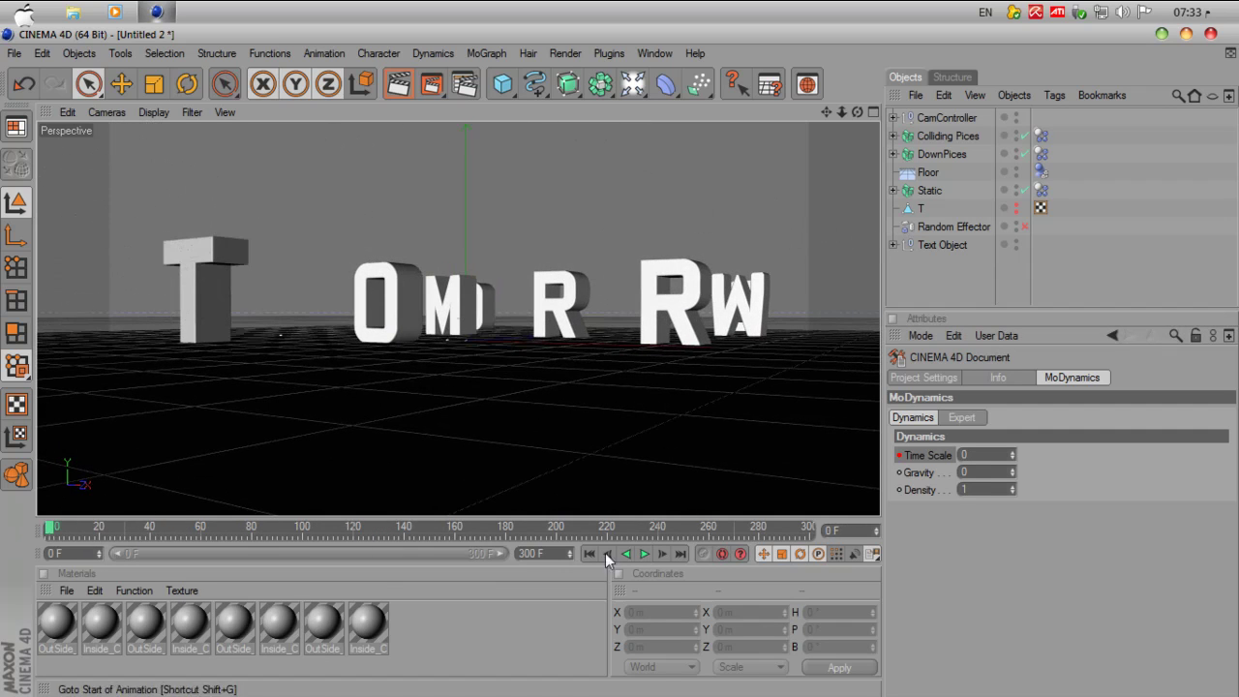
left_click(643, 554)
left_click(643, 554)
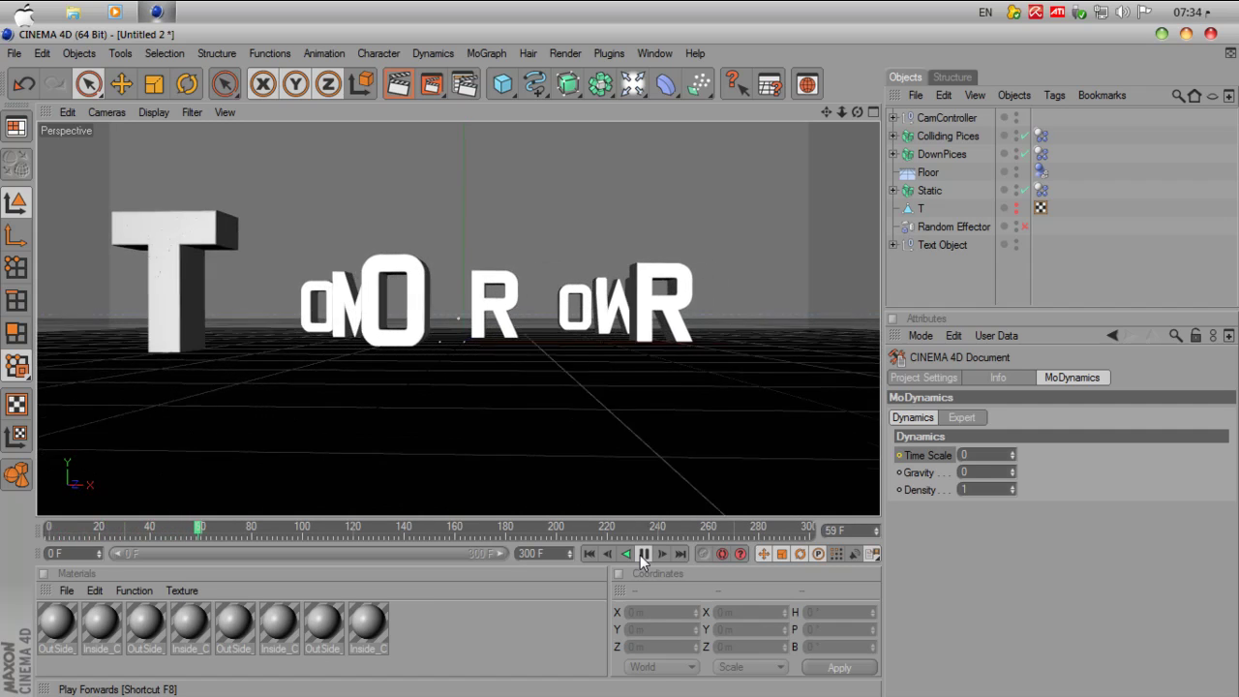
left_click(643, 555)
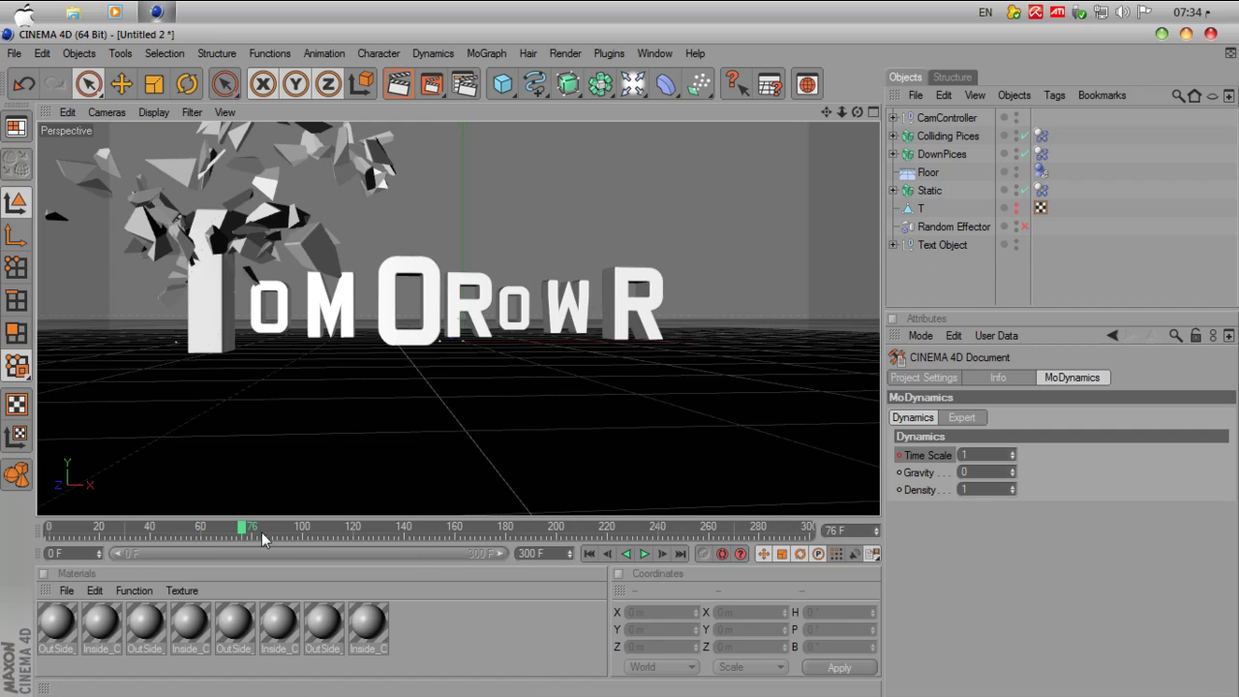
Keyframe the MoDynamics Time Scale at 1 on frame 90 and at 0 on frame 100.
left_click_drag(243, 527, 278, 538)
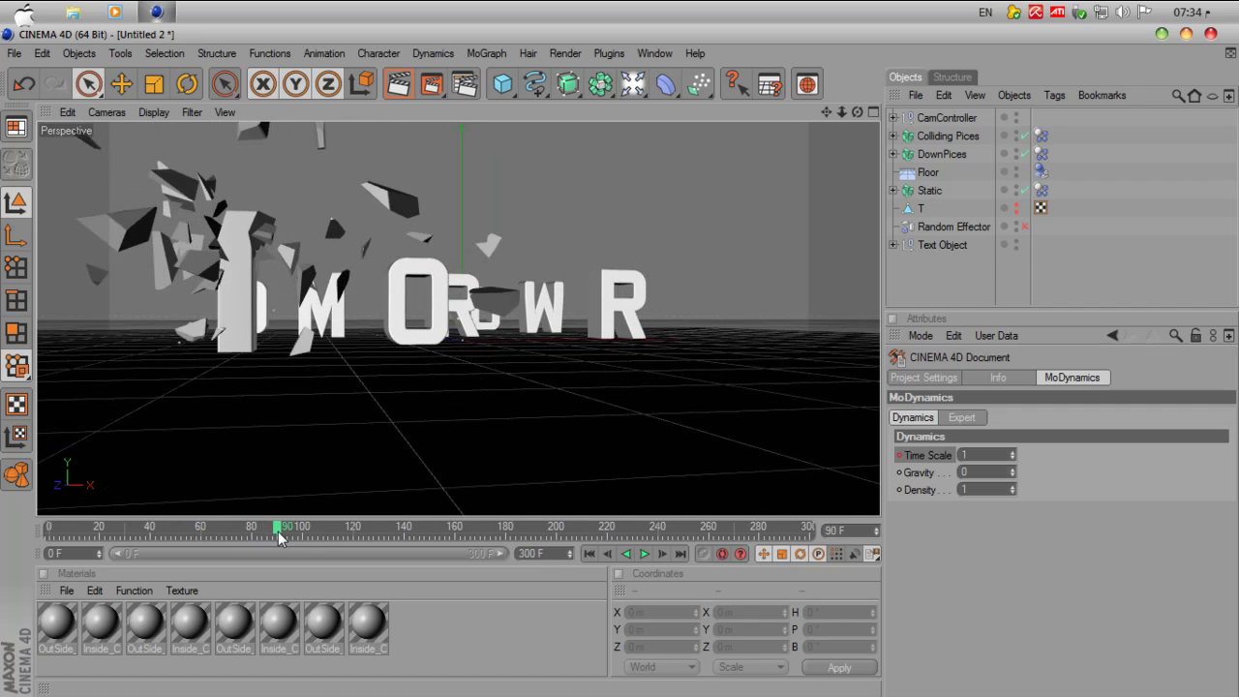
left_click(899, 456)
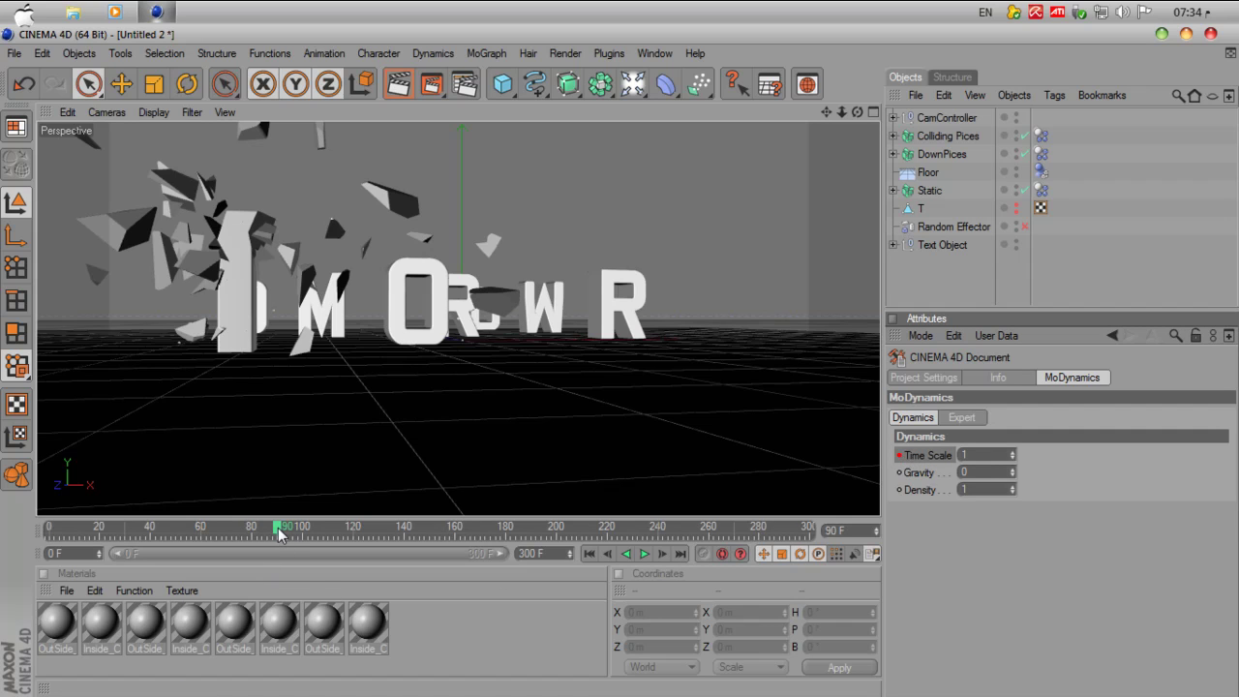
left_click(665, 554)
left_click(665, 553)
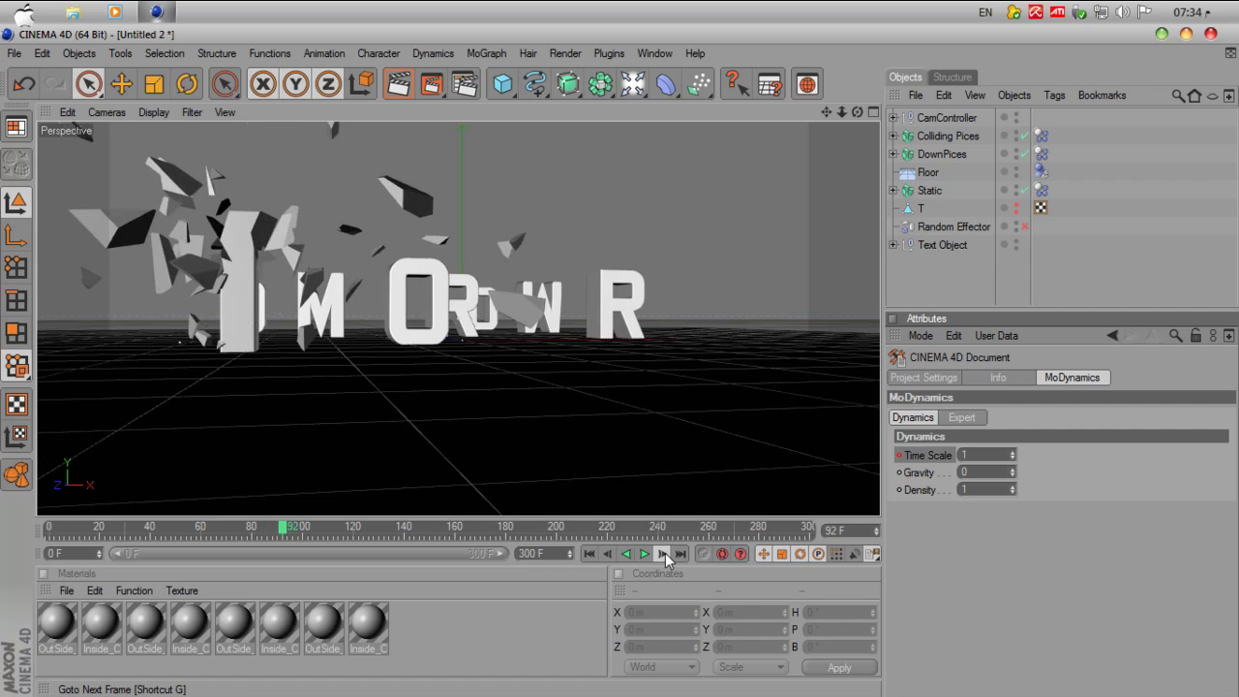
left_click(665, 553)
left_click(667, 553)
left_click(666, 552)
left_click(666, 553)
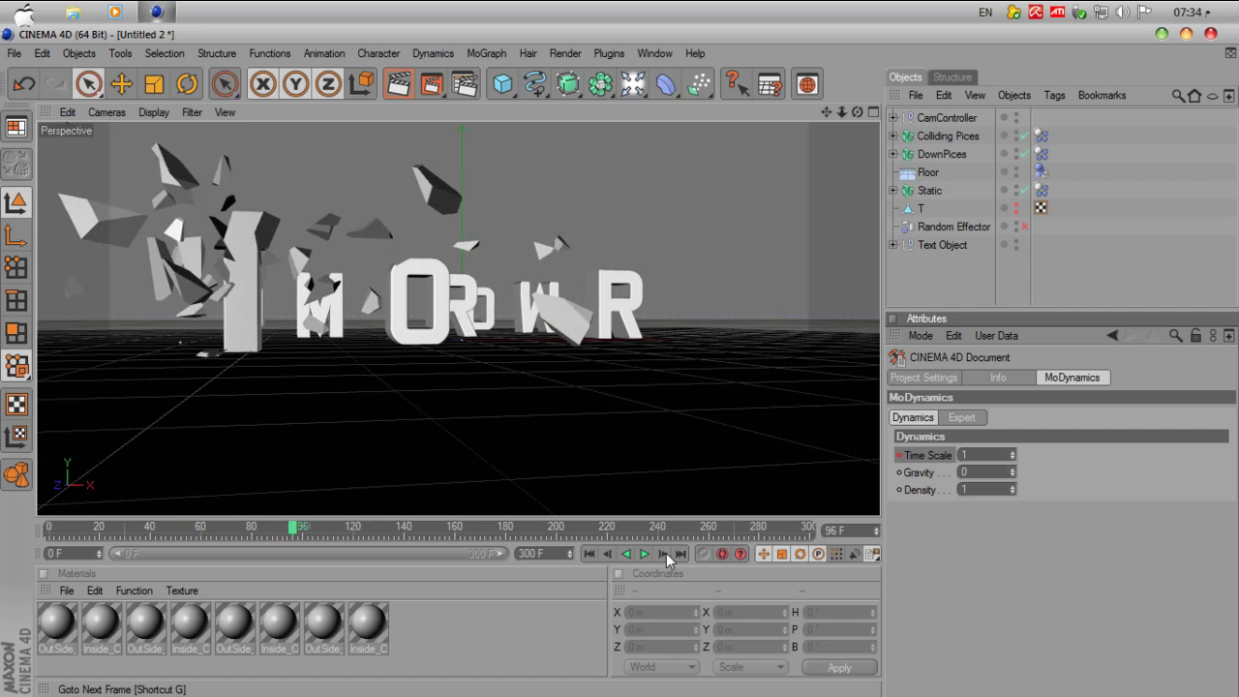
left_click(666, 553)
left_click(667, 553)
left_click(667, 553)
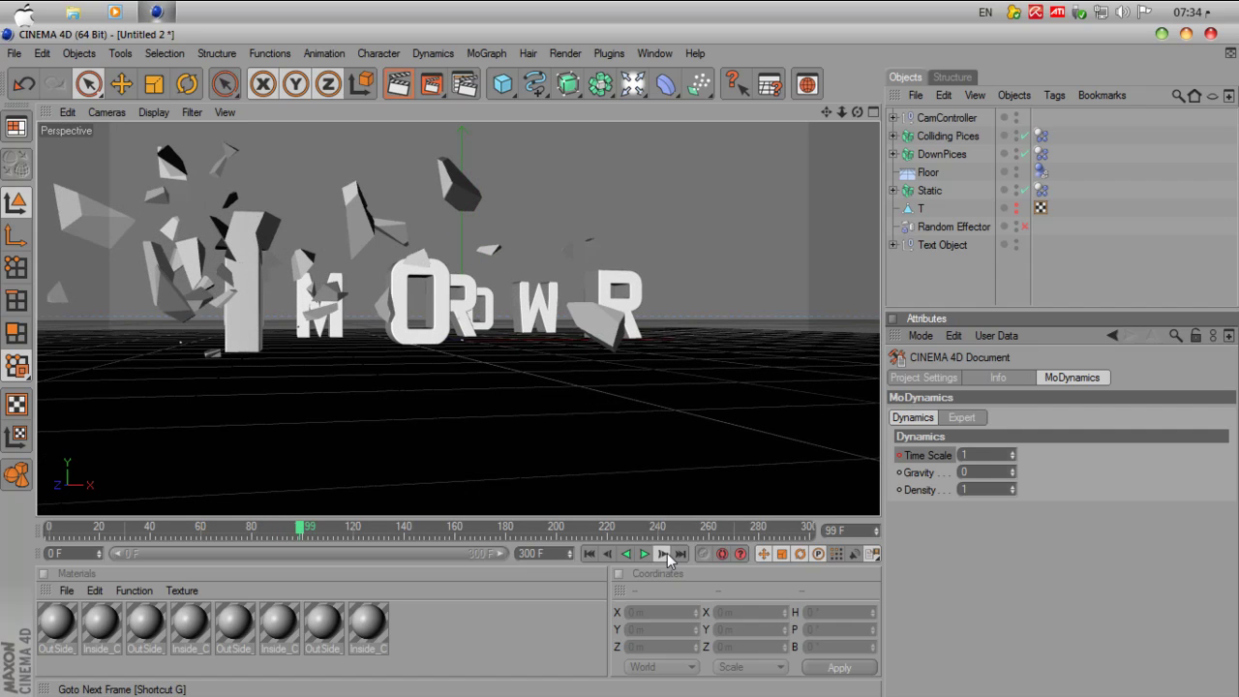
left_click(667, 553)
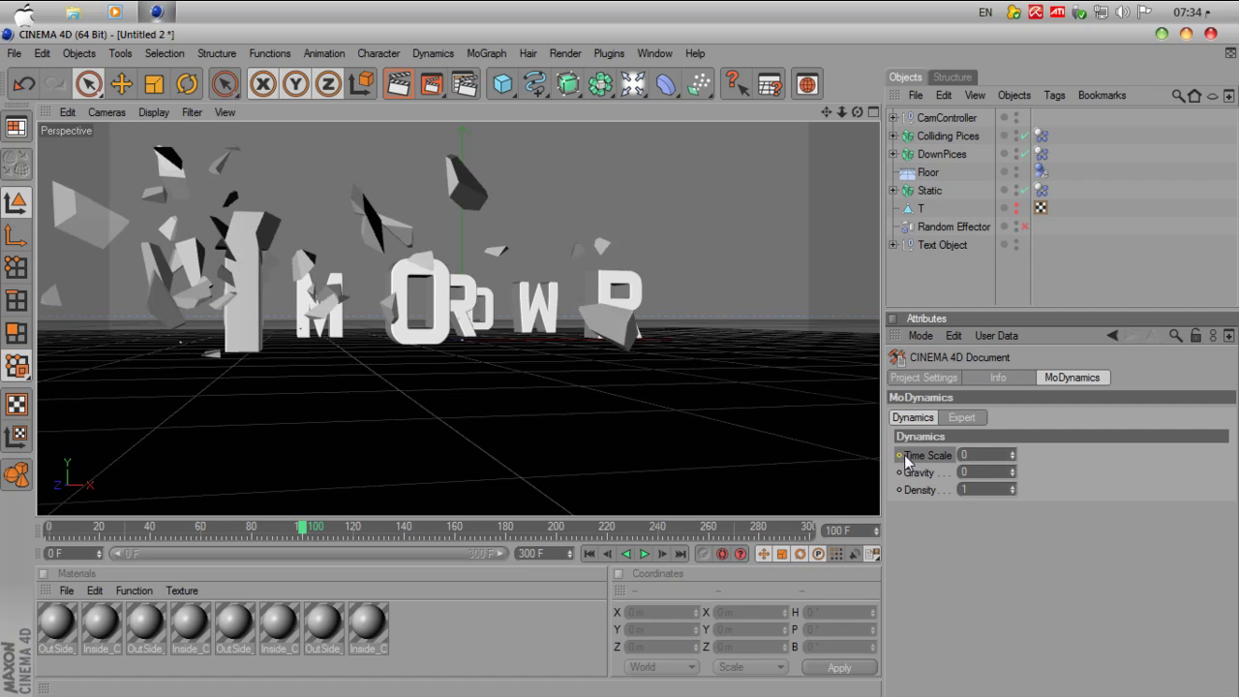
Play the animation from frame 0 to about frame 128 to check the slow-down, then return to frame 100.
left_click(589, 553)
left_click(644, 554)
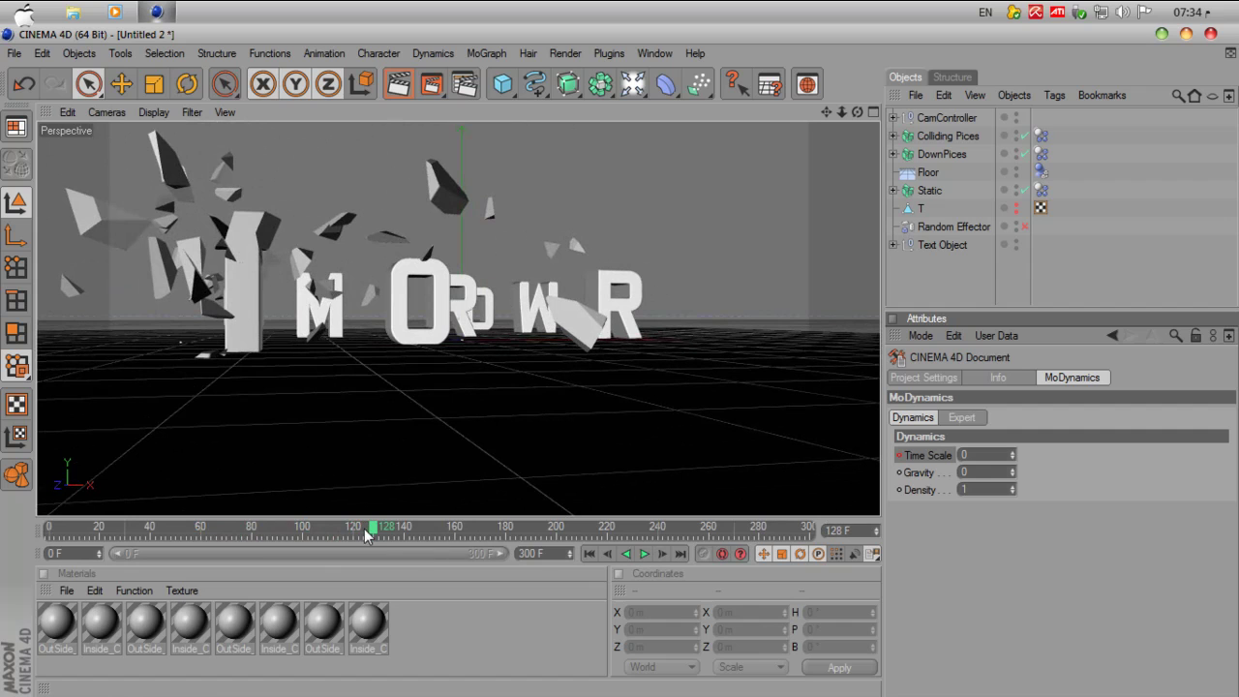
left_click_drag(366, 535, 303, 537)
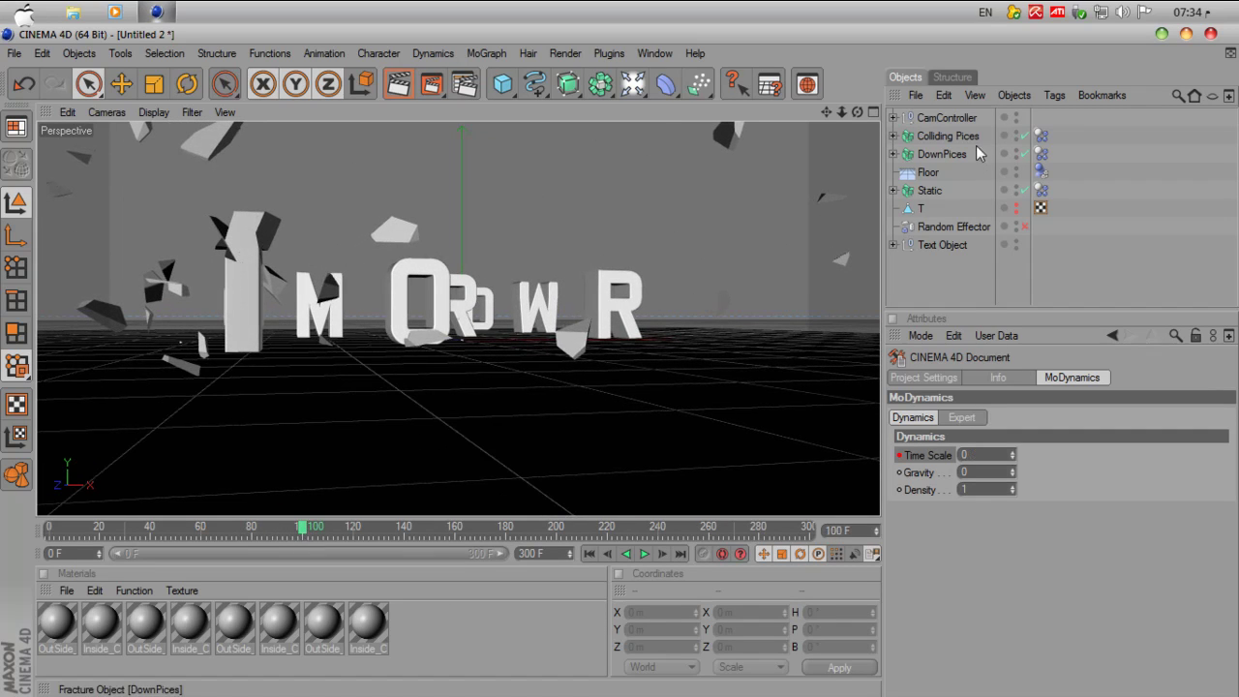
Select the Camera inside CamController and, at frame 120, swing it around the letters to about X -955 m, Y 40 m, Z 517 m.
left_click(947, 118)
left_click(892, 118)
left_click(937, 154)
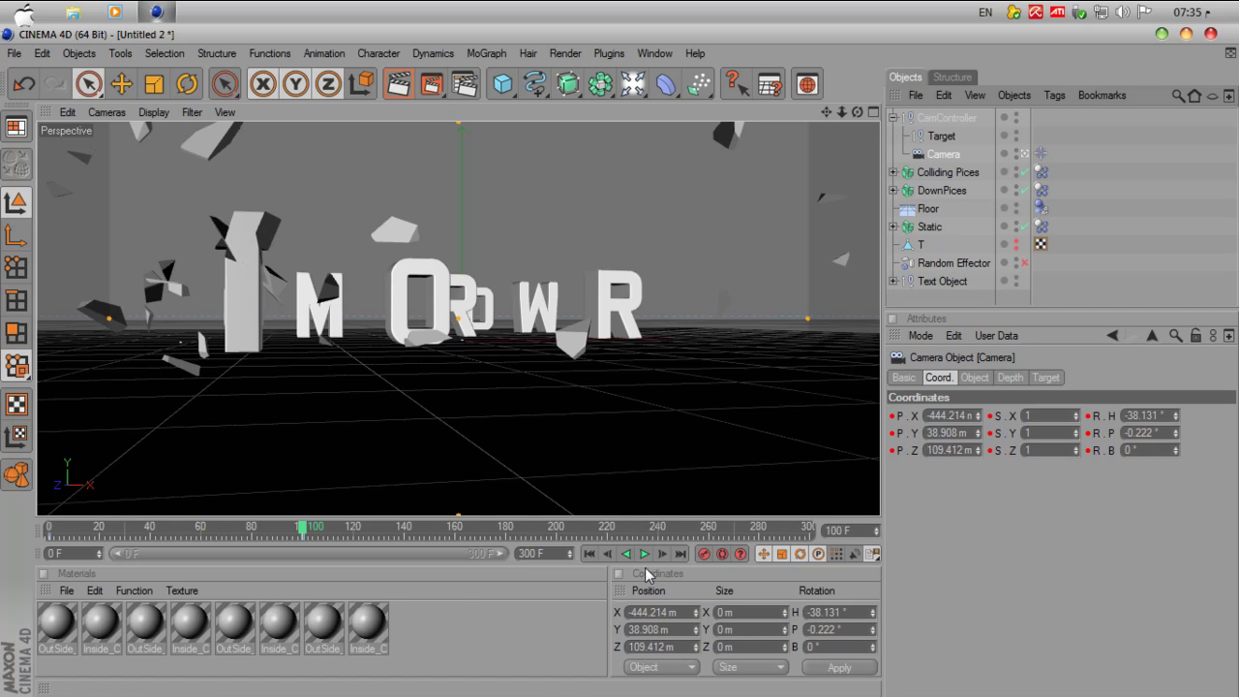
mouse_move(308, 538)
left_mouse_down()
mouse_move(407, 540)
mouse_move(355, 542)
left_mouse_up()
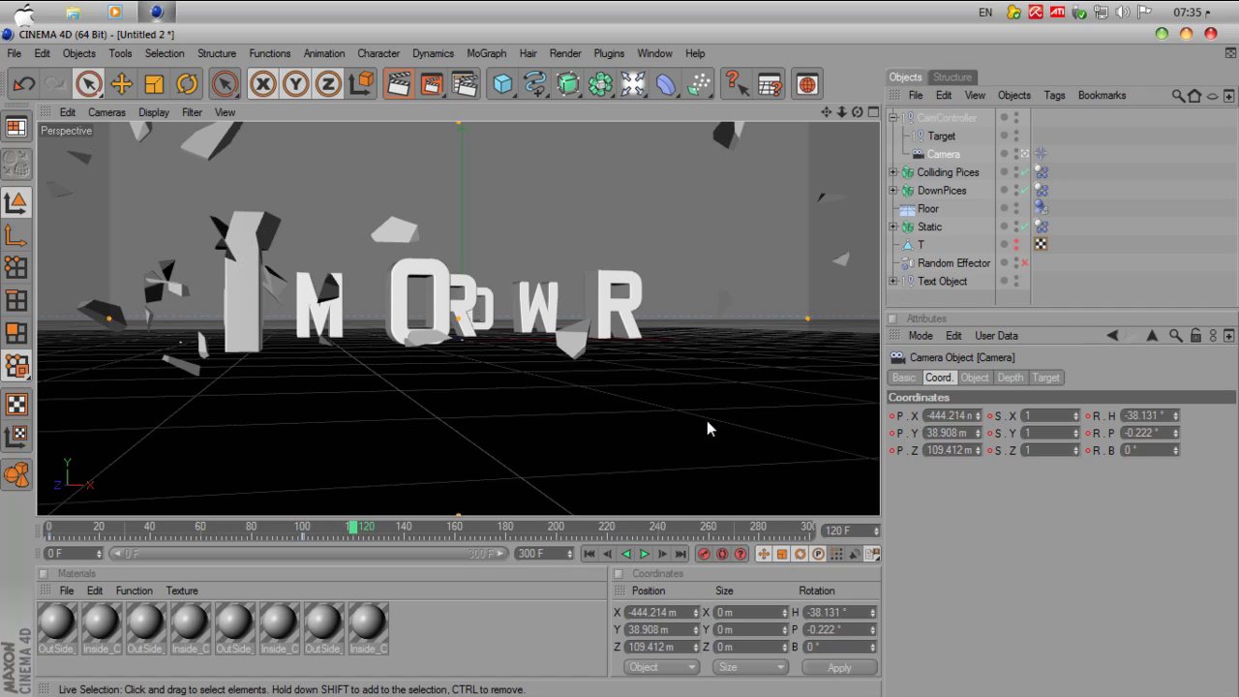
left_click_drag(828, 114, 851, 119)
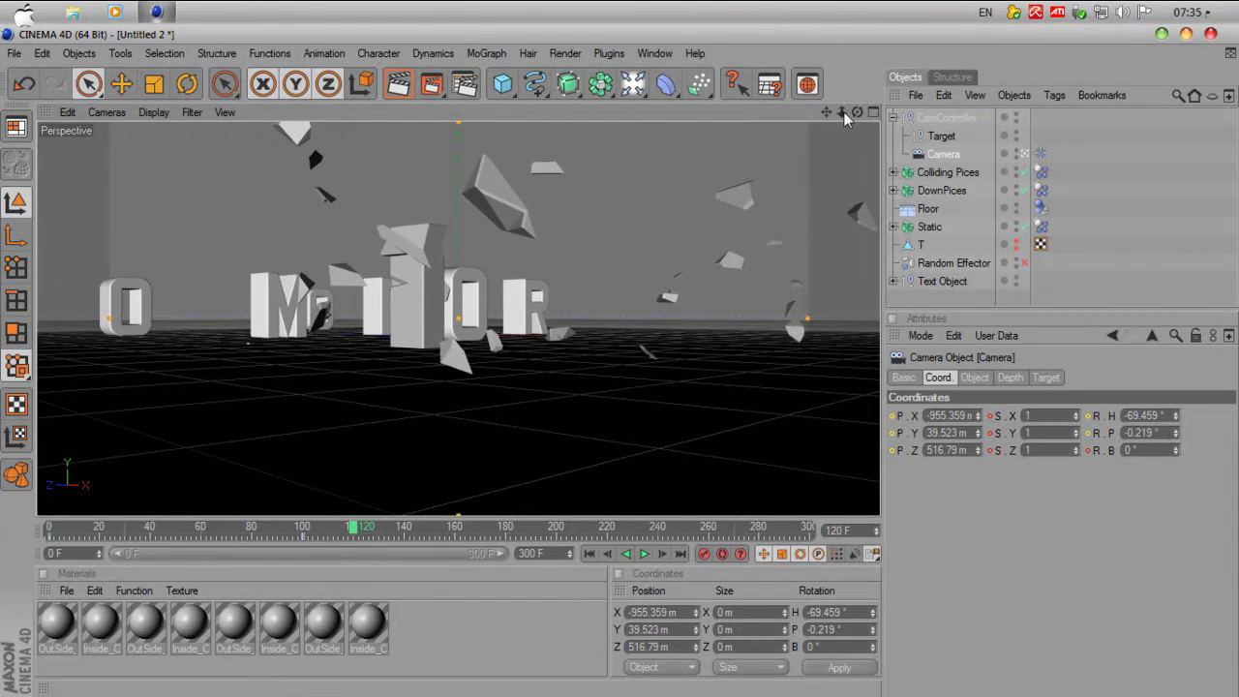
Add keyframes for the Camera's position, rotation and scale at frame 120.
right_click(900, 453)
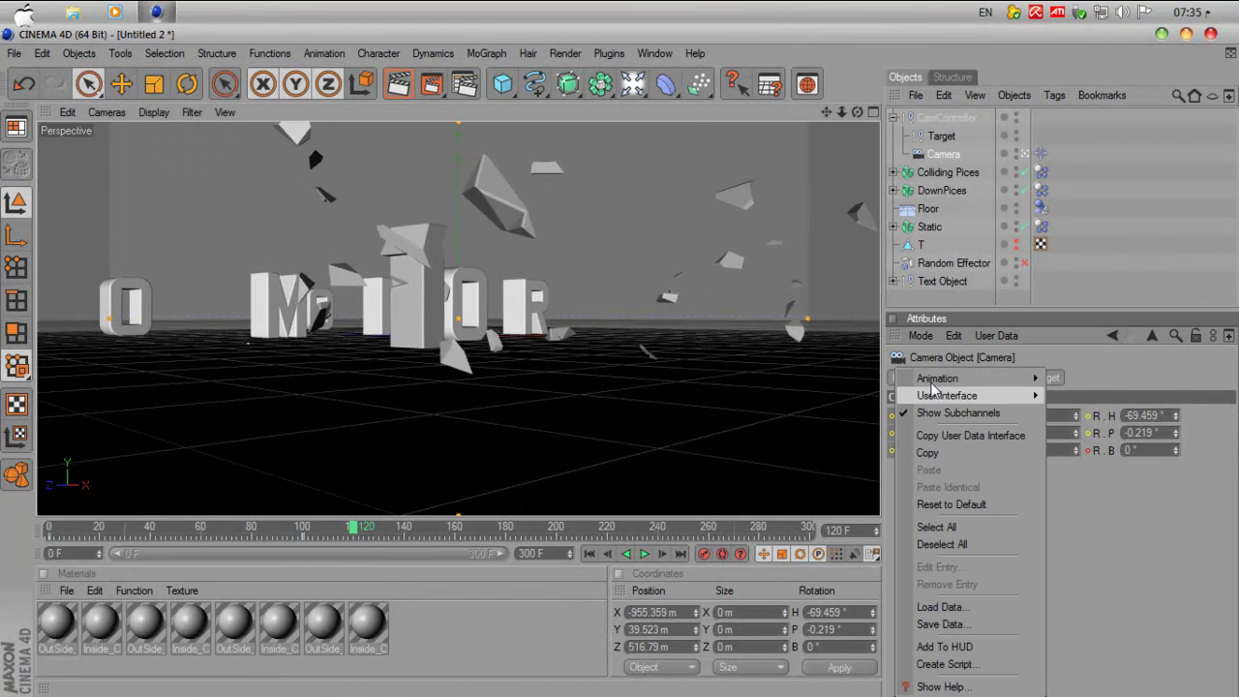
mouse_move(940, 390)
left_click(1152, 401)
right_click(1086, 451)
mouse_move(1123, 379)
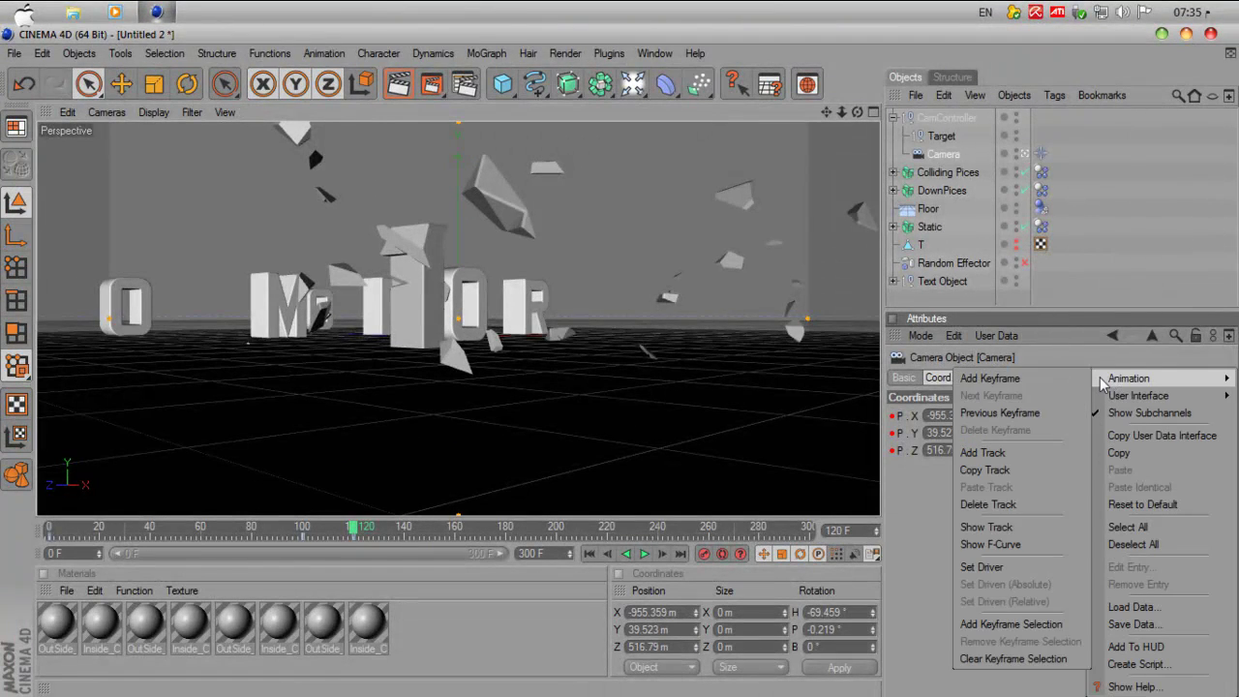
left_click(997, 379)
right_click(991, 451)
mouse_move(1034, 380)
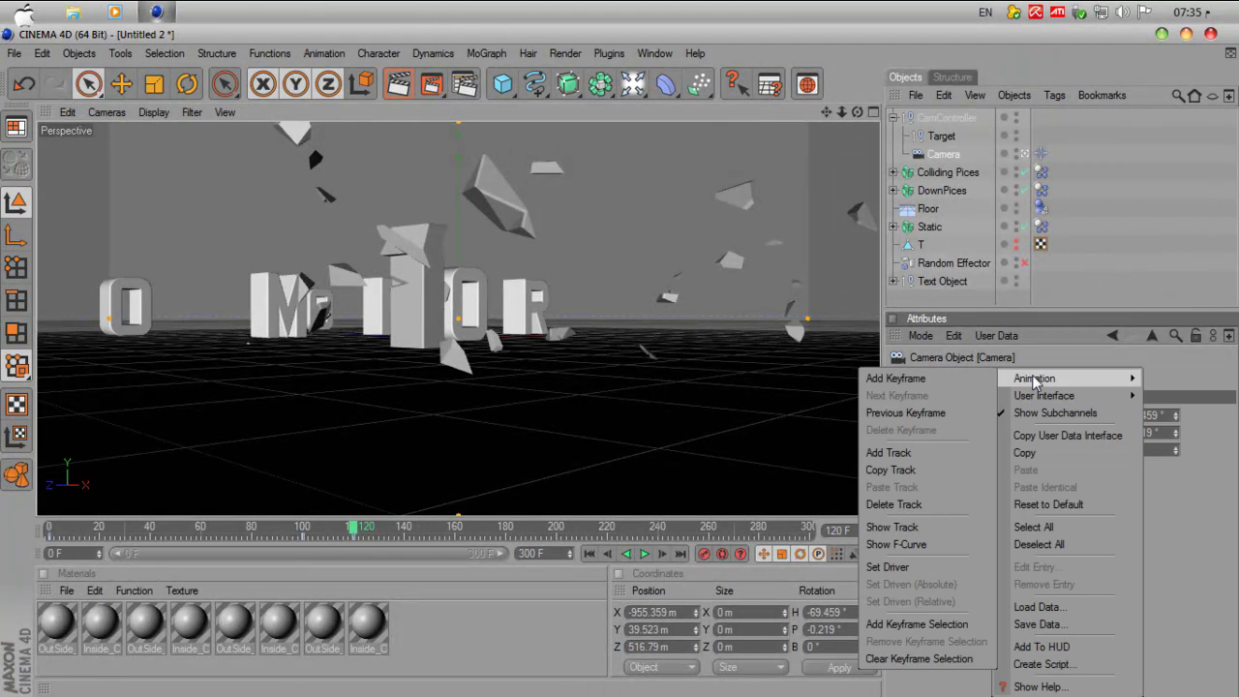
left_click(959, 380)
Preview the new camera move from frame 0 to about frame 127, then return to frame 120.
left_click(590, 553)
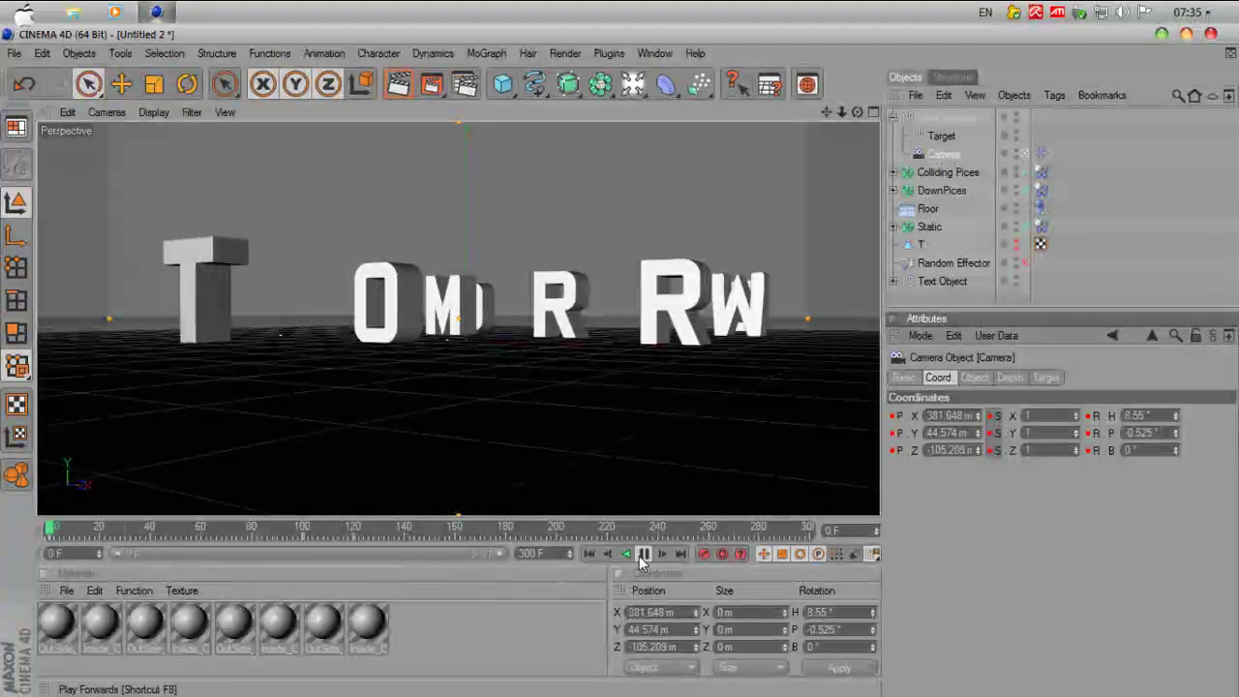
left_click(643, 554)
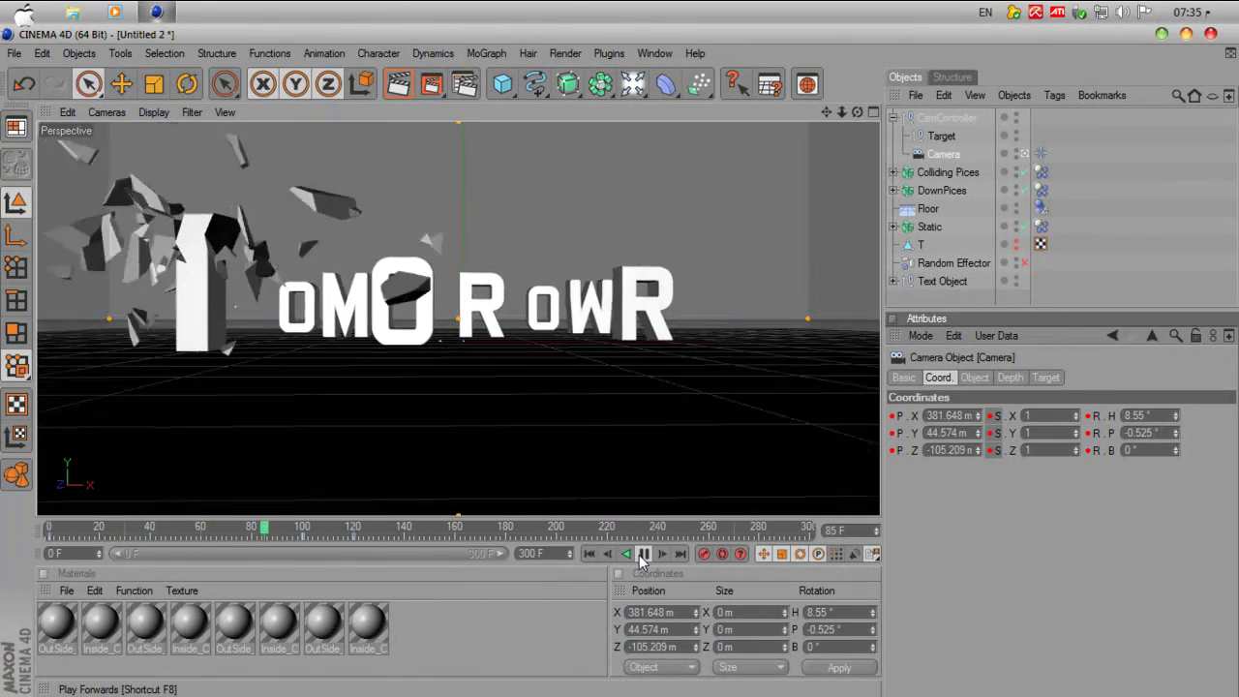
left_click(644, 554)
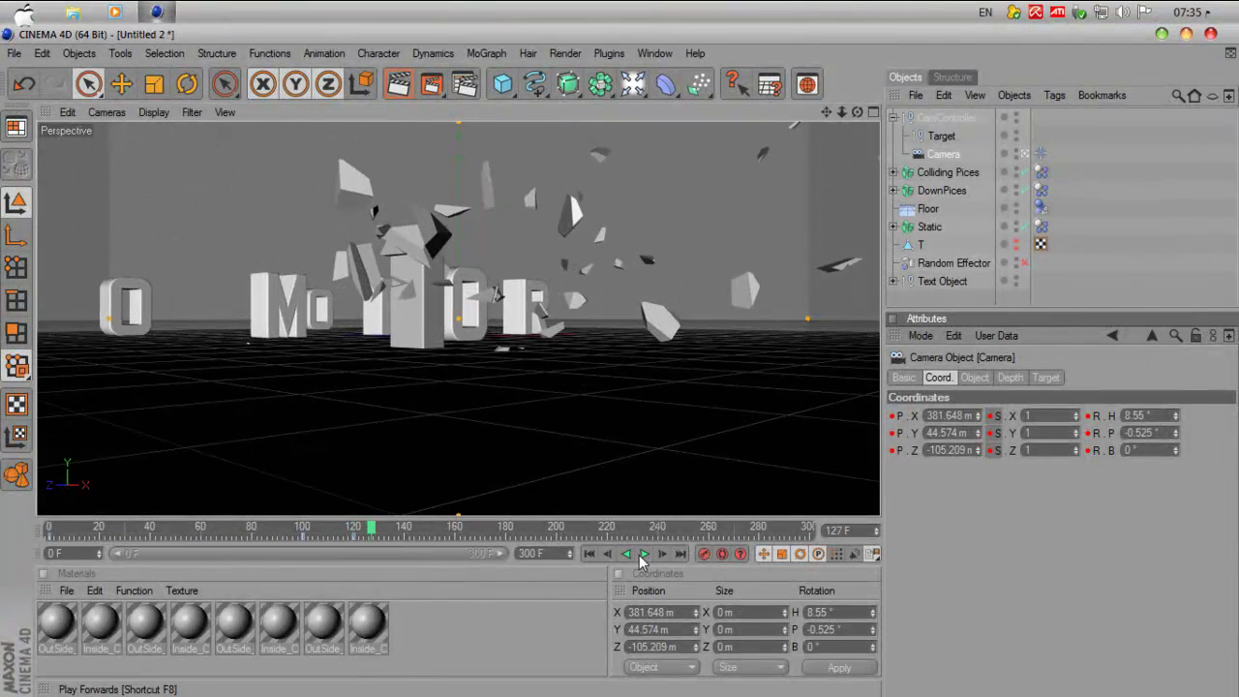
left_click_drag(380, 531, 356, 535)
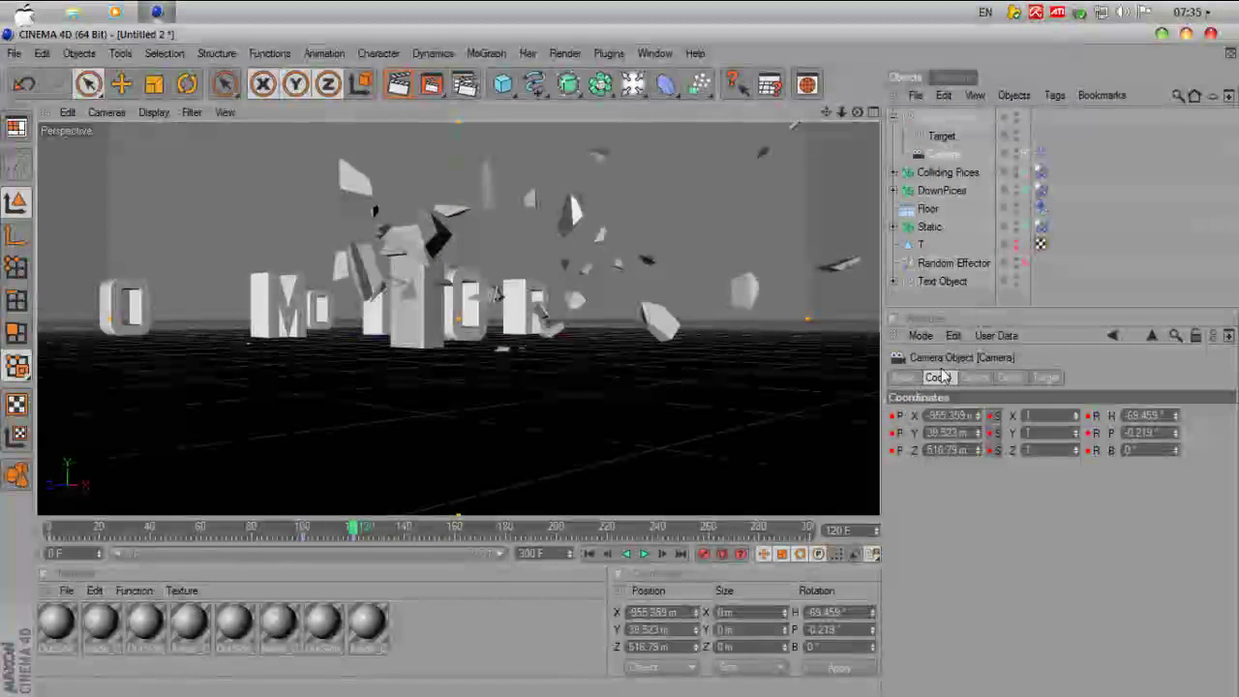
Reopen the project's MoDynamics settings and keyframe Time Scale at 0 on frame 120 and at 1 on frame 121.
left_click(43, 54)
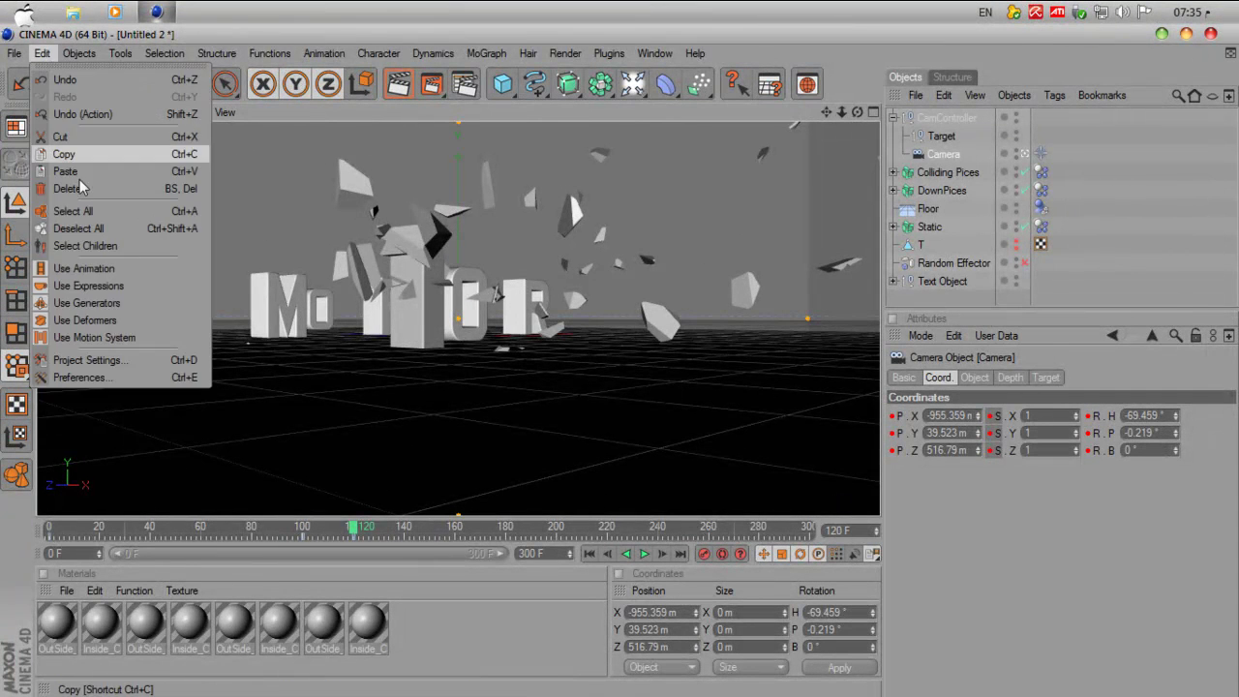
left_click(137, 364)
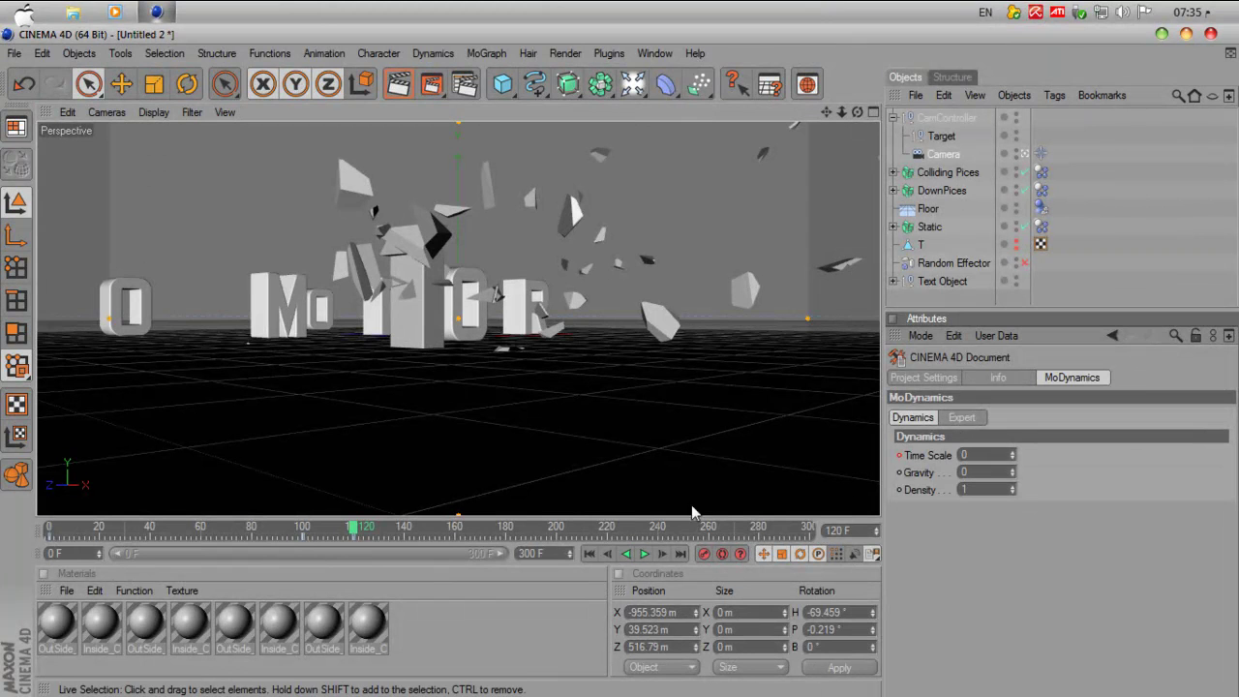
left_click_drag(355, 527, 306, 538)
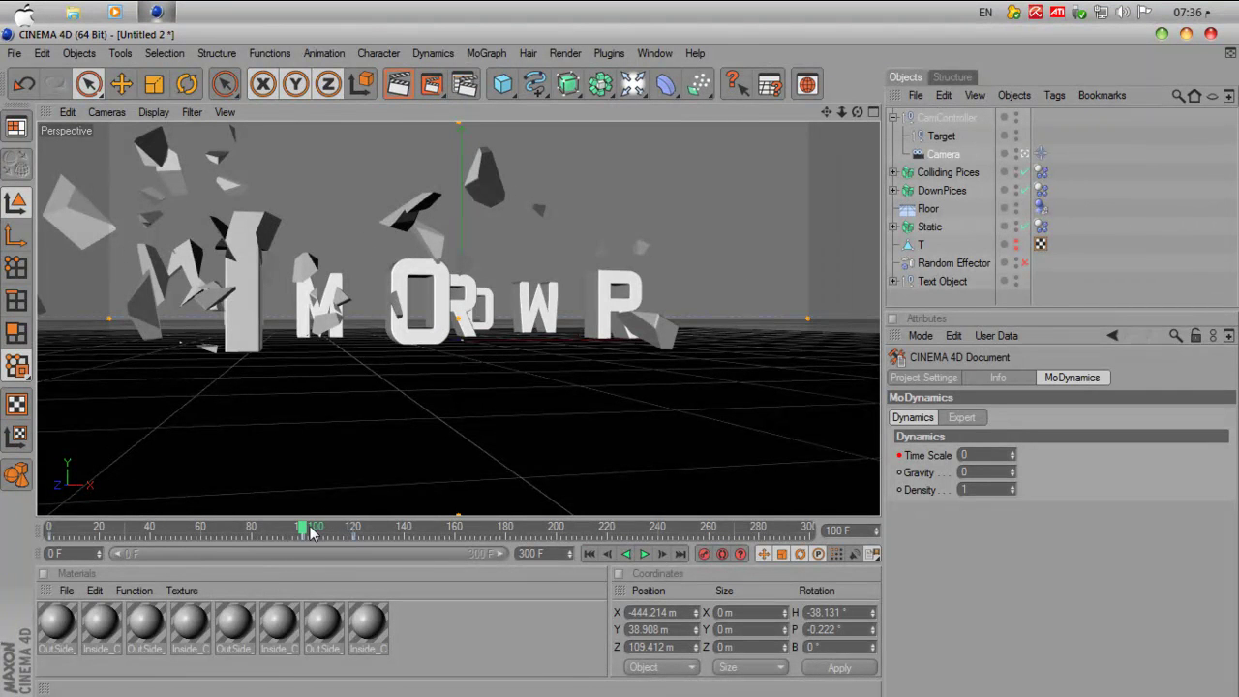
left_click_drag(306, 532, 355, 540)
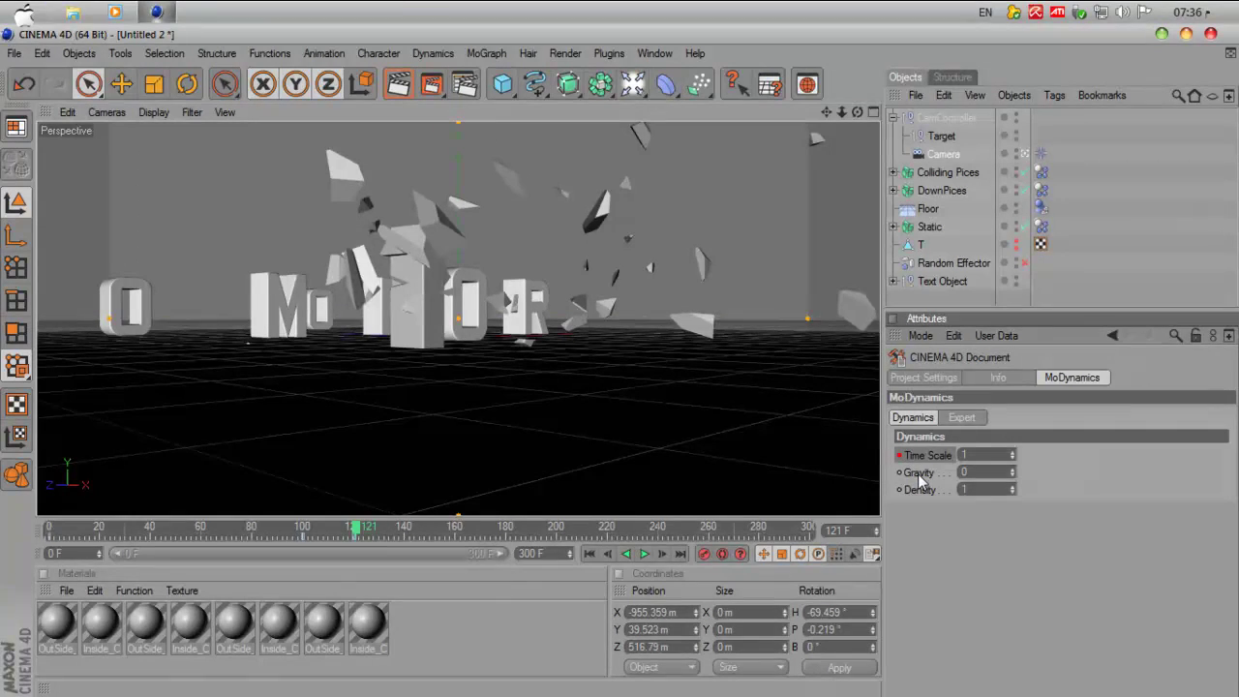
Keyframe the MoDynamics Gravity at 0 on frame 120 and at 1000 on frame 121.
left_click(609, 556)
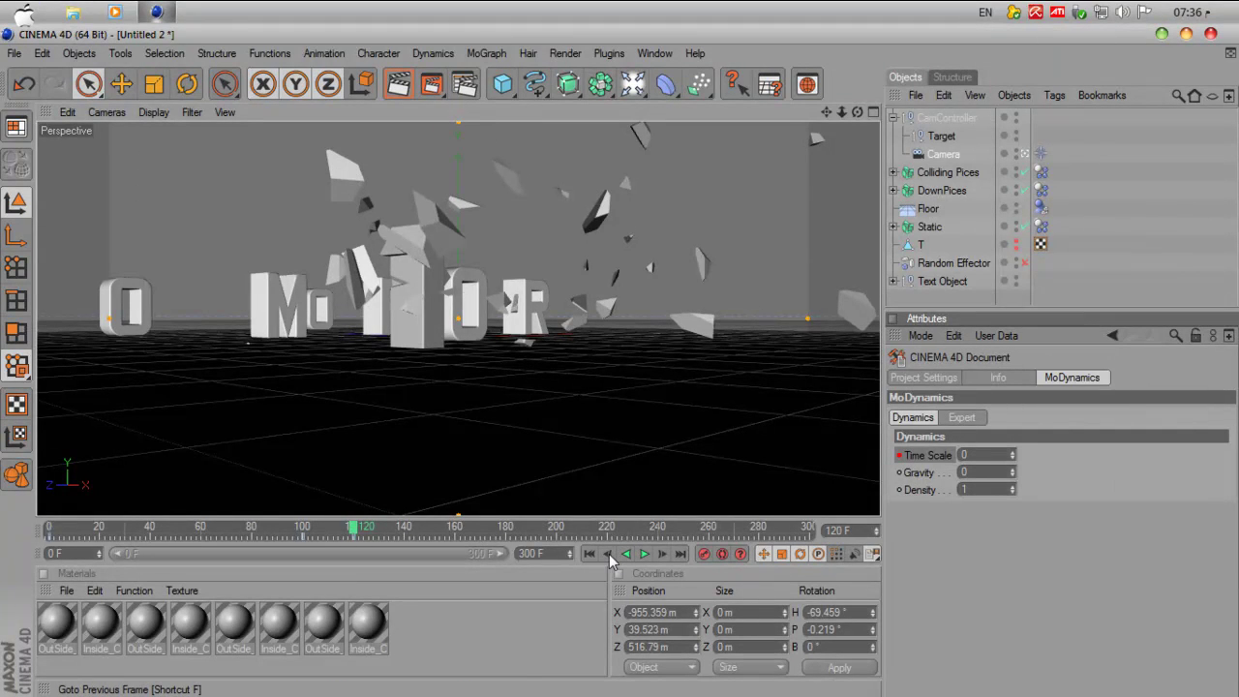
left_click(899, 472, "ctrl")
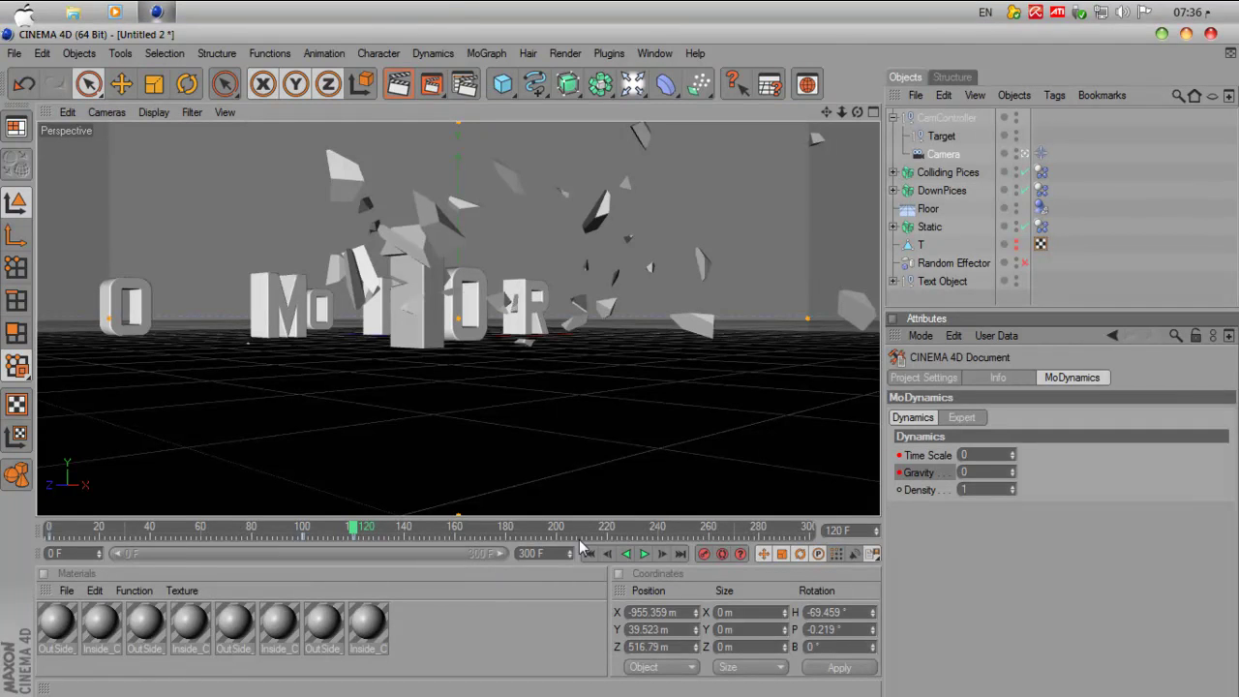
left_click(661, 553)
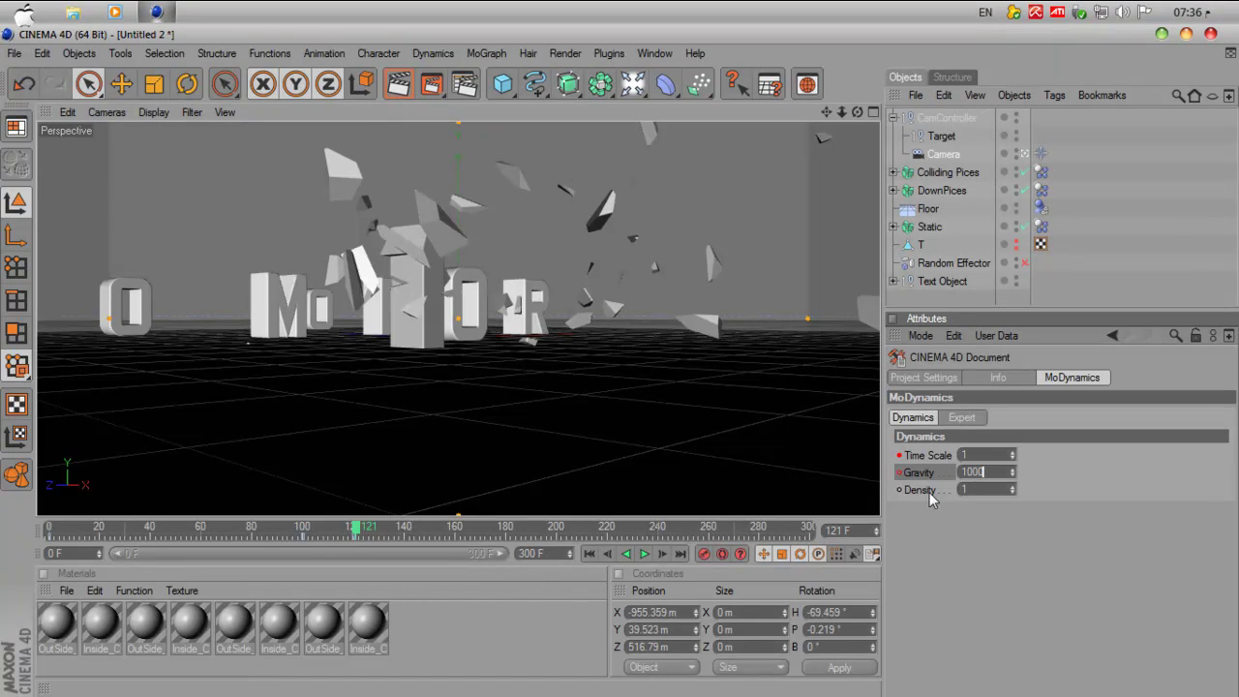
key("Return")
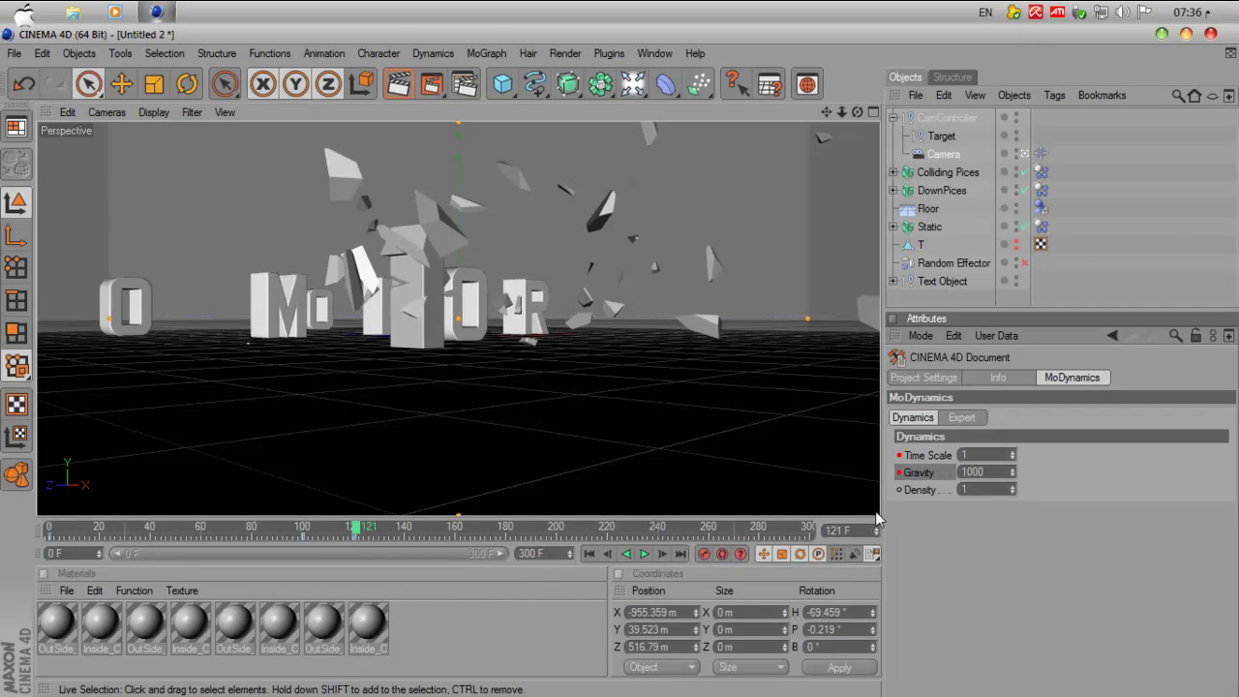
Play the whole animation from frame 0 to about frame 214 to check how the pieces drop to the floor.
left_click(591, 554)
left_click(644, 555)
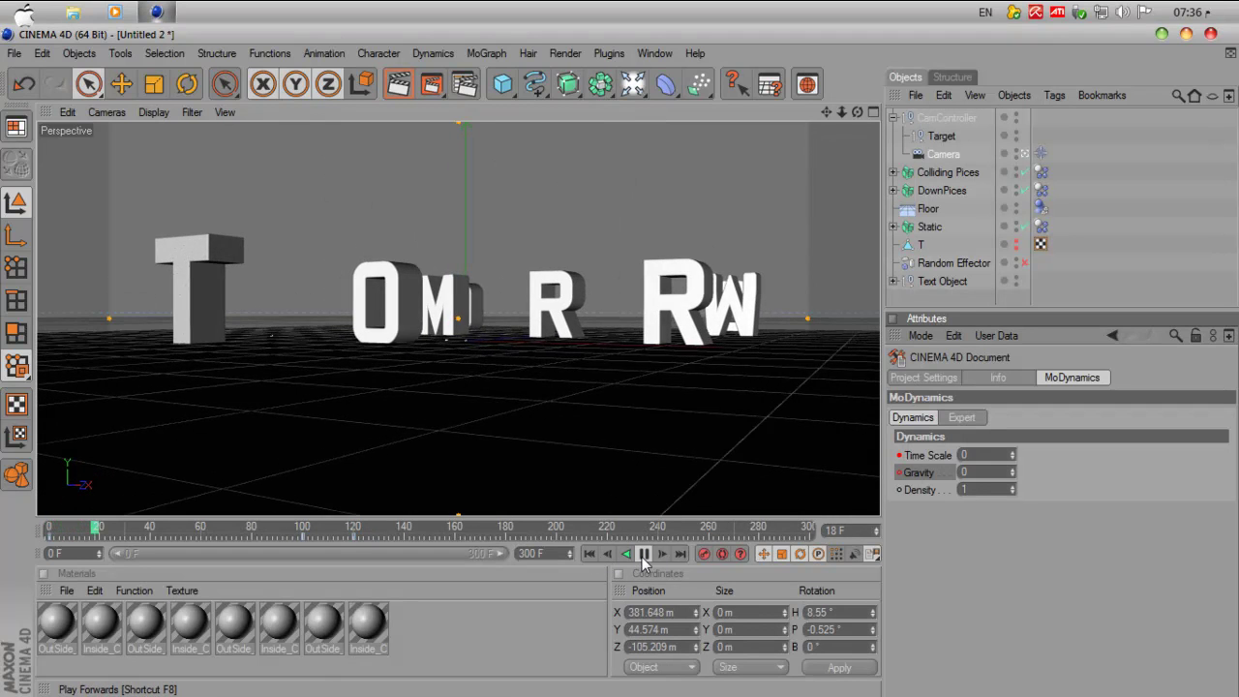
left_click(644, 554)
left_click(589, 554)
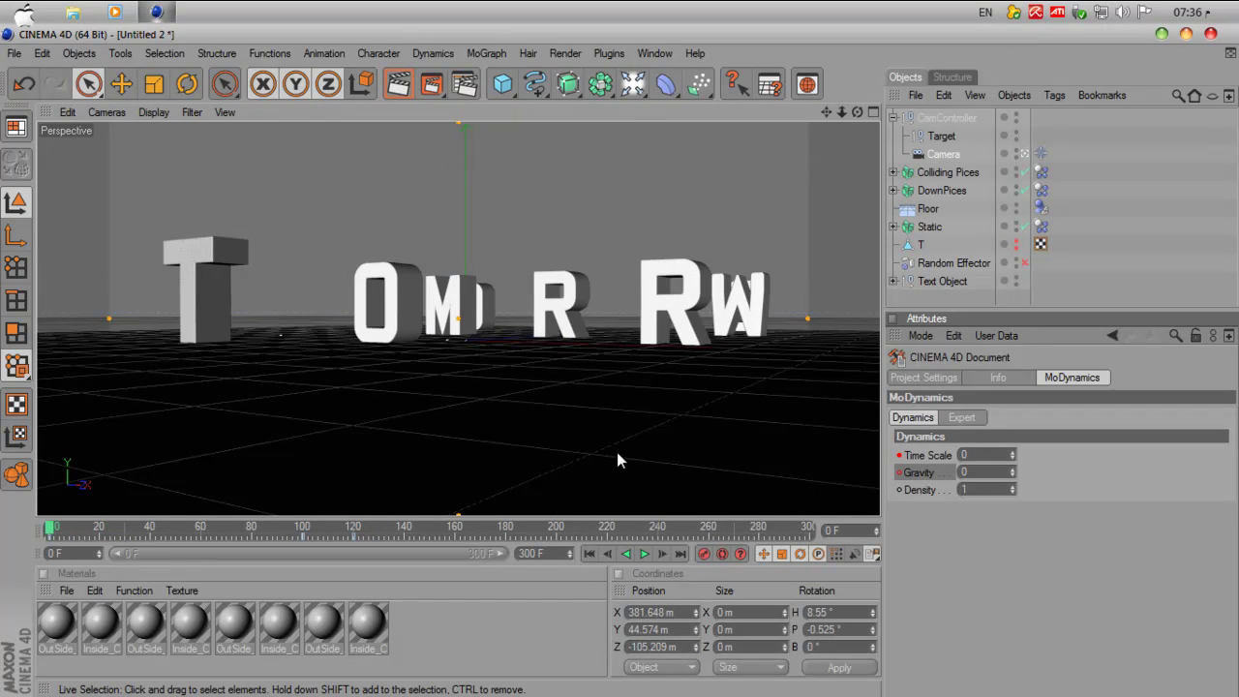
key("ctrl+Tab")
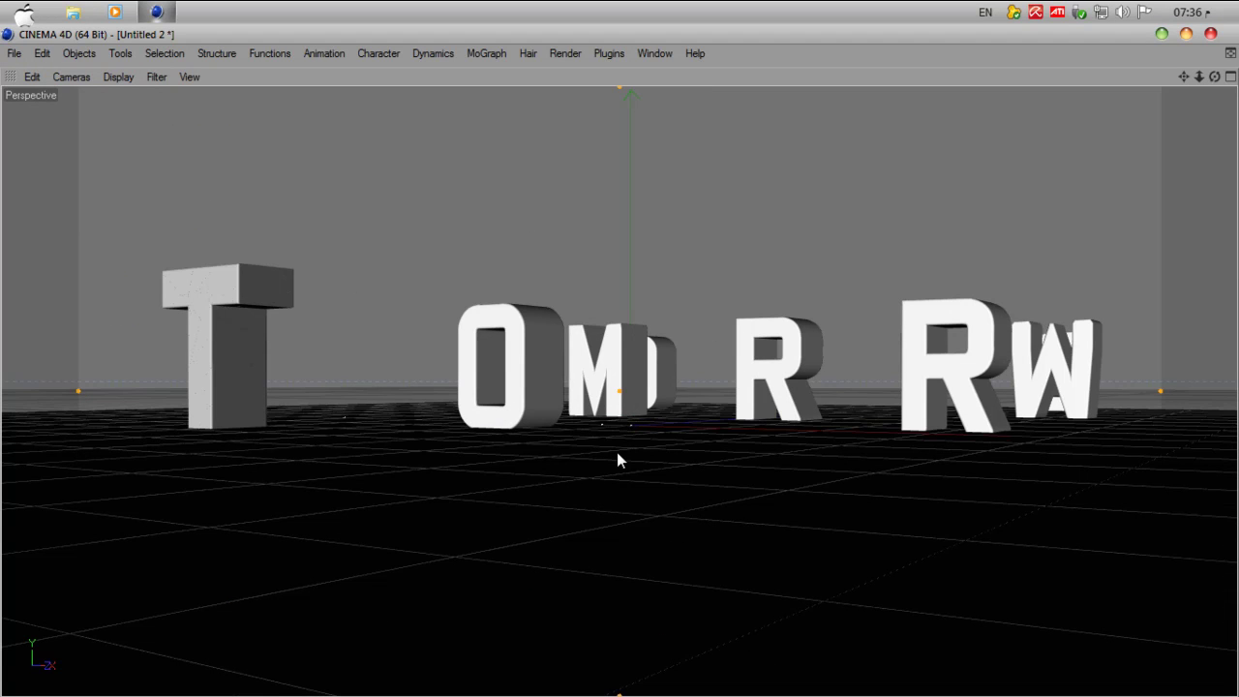
key("ctrl+Tab")
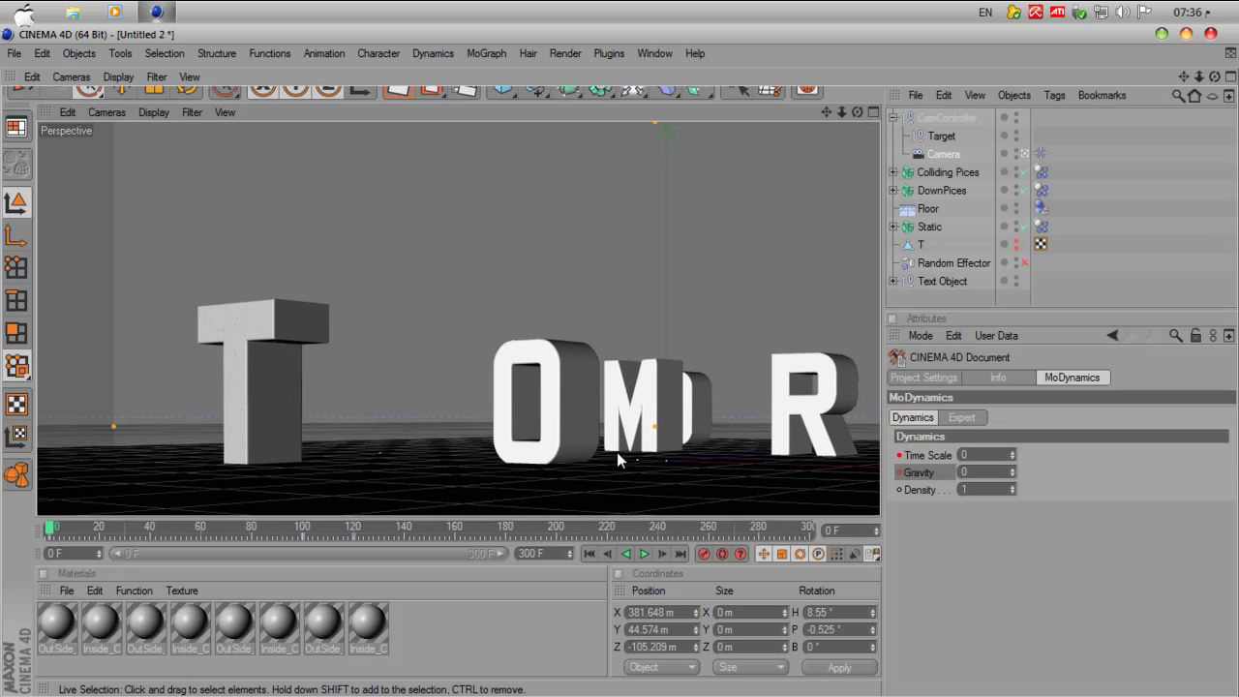
left_click(643, 555)
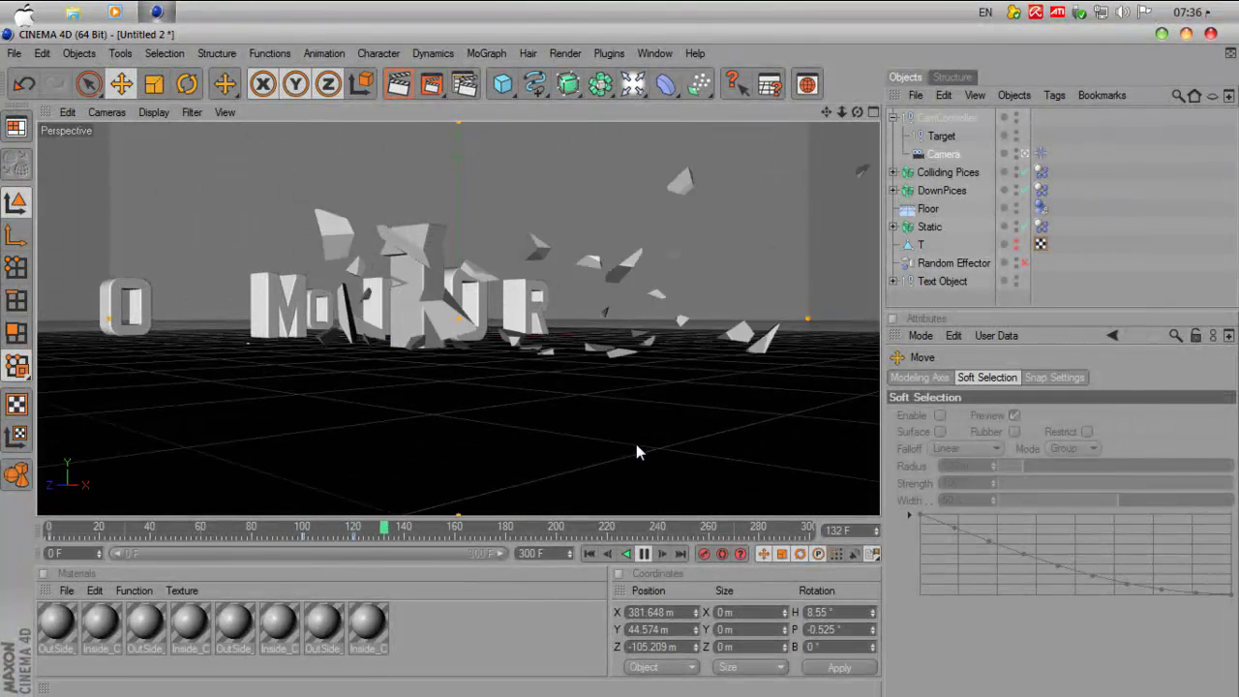
left_click(644, 554)
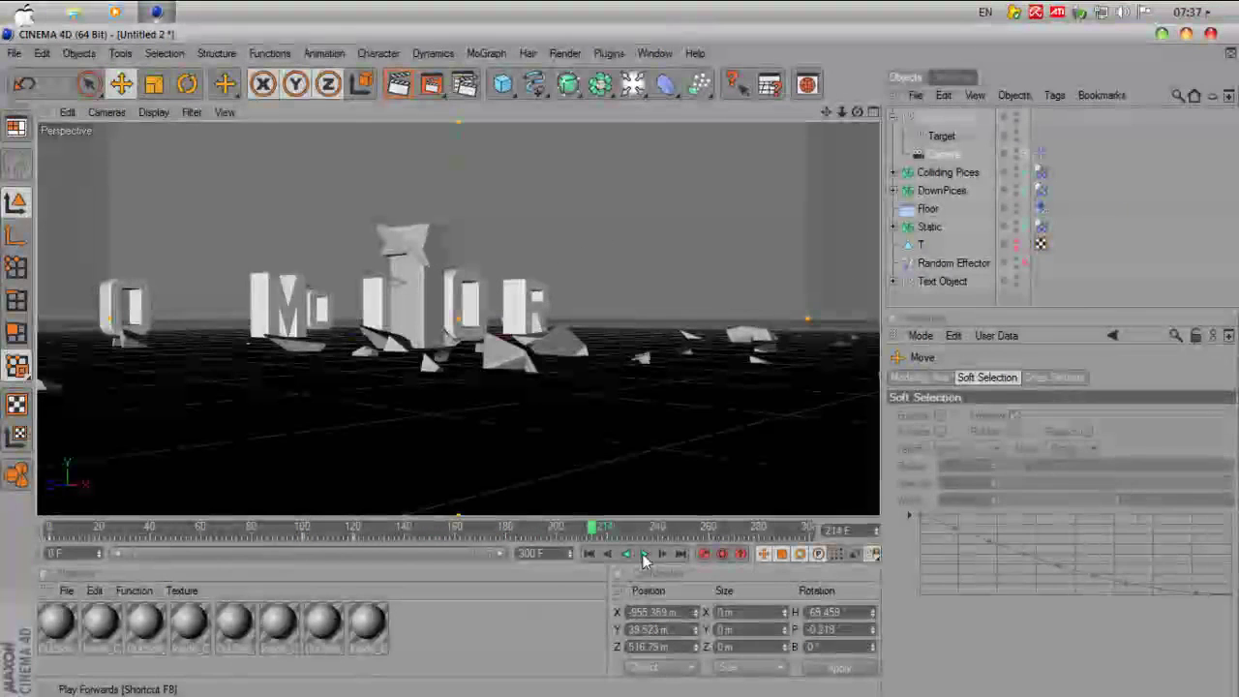
Replay the animation from frame 0 to about frame 162, and return to frame 0.
left_click_drag(589, 528, 11, 558)
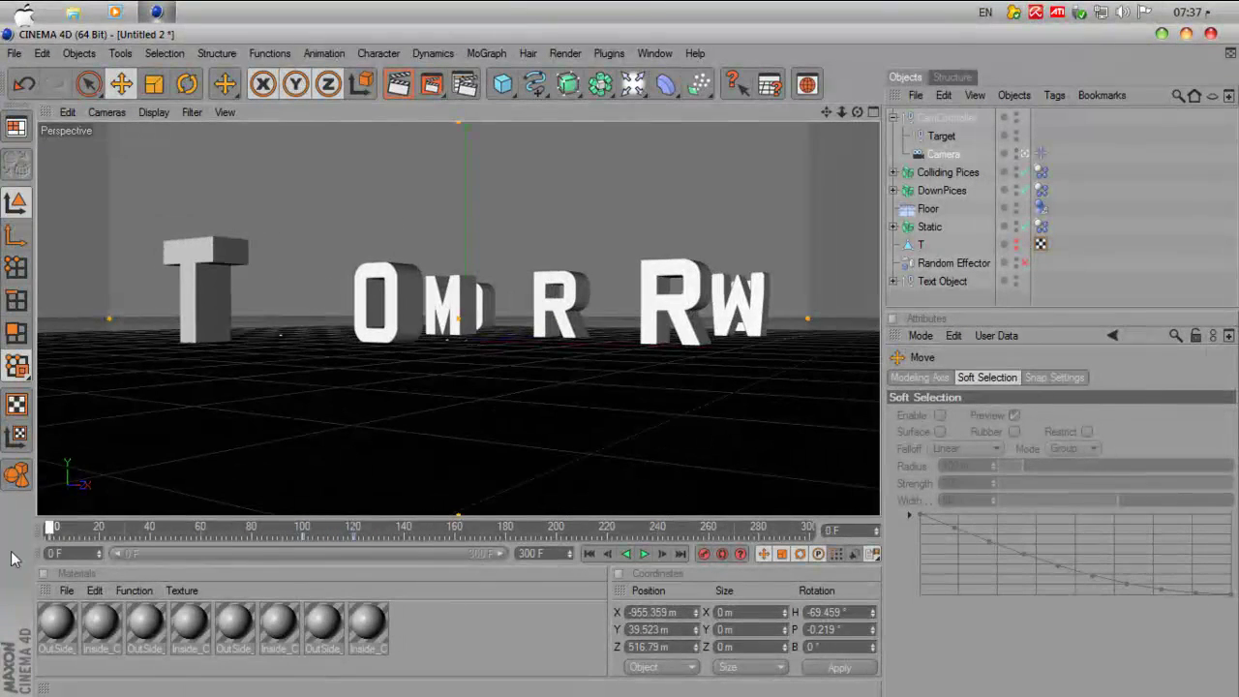
left_click(644, 554)
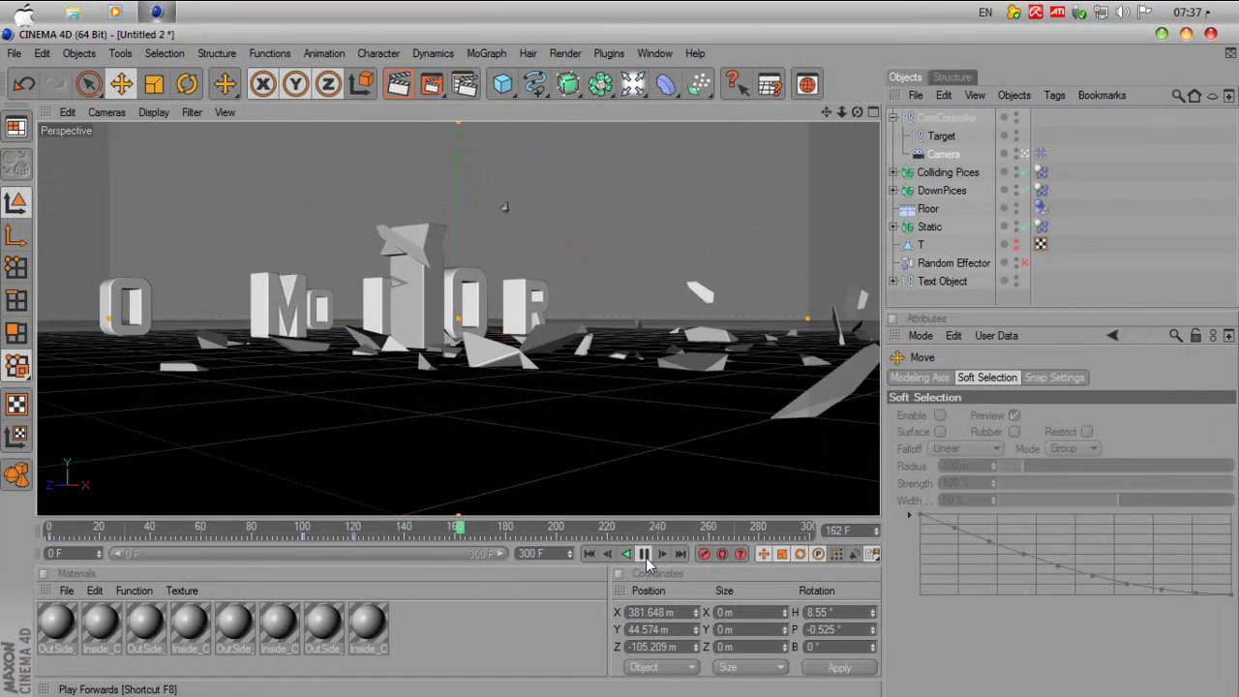
left_click(645, 556)
left_click(590, 554)
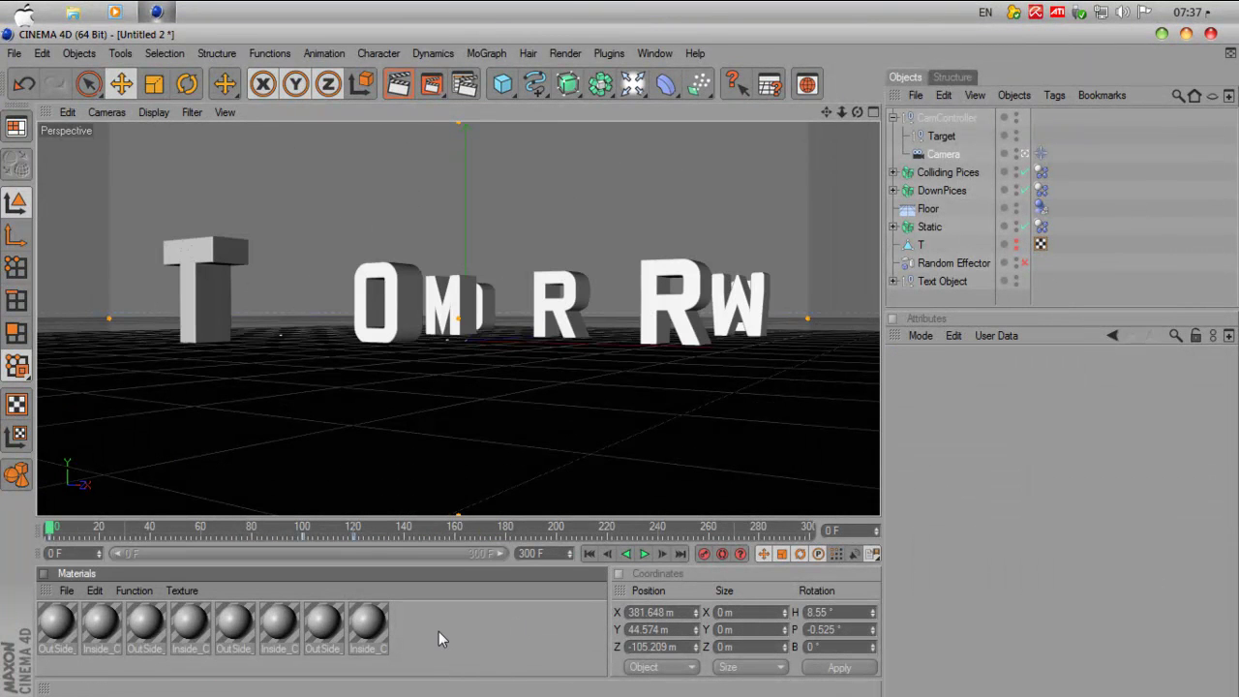
Collapse the camera hierarchy and select its CamController null at frame 0.
left_click(894, 117)
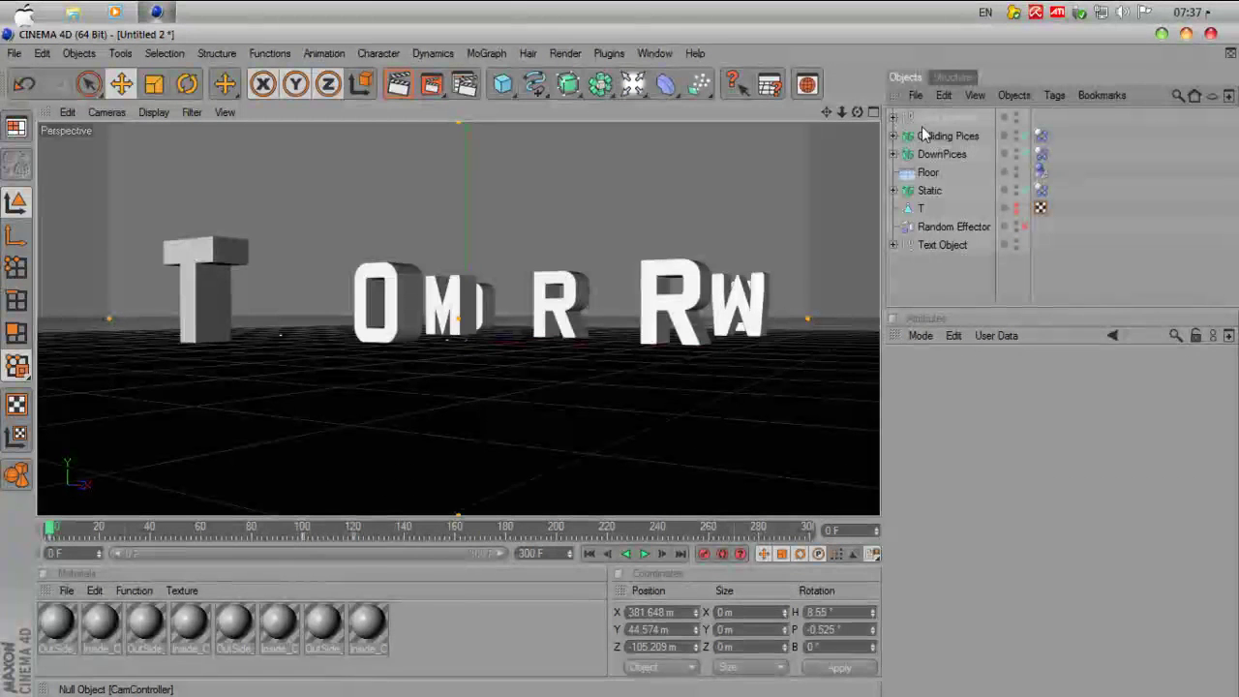
left_click(944, 117)
mouse_move(51, 529)
left_mouse_down()
mouse_move(300, 531)
mouse_move(49, 533)
left_mouse_up()
Try deleting all eight materials, and undo the deletion.
left_click(481, 622)
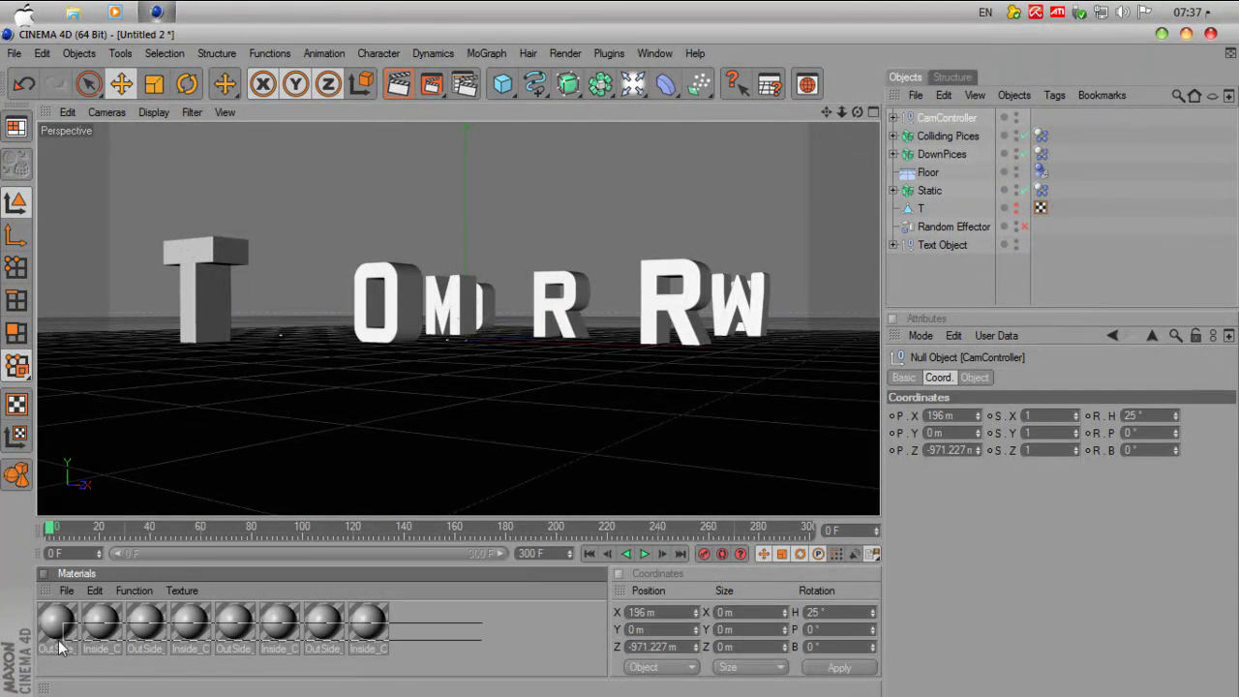
key("ctrl+a")
key("Delete")
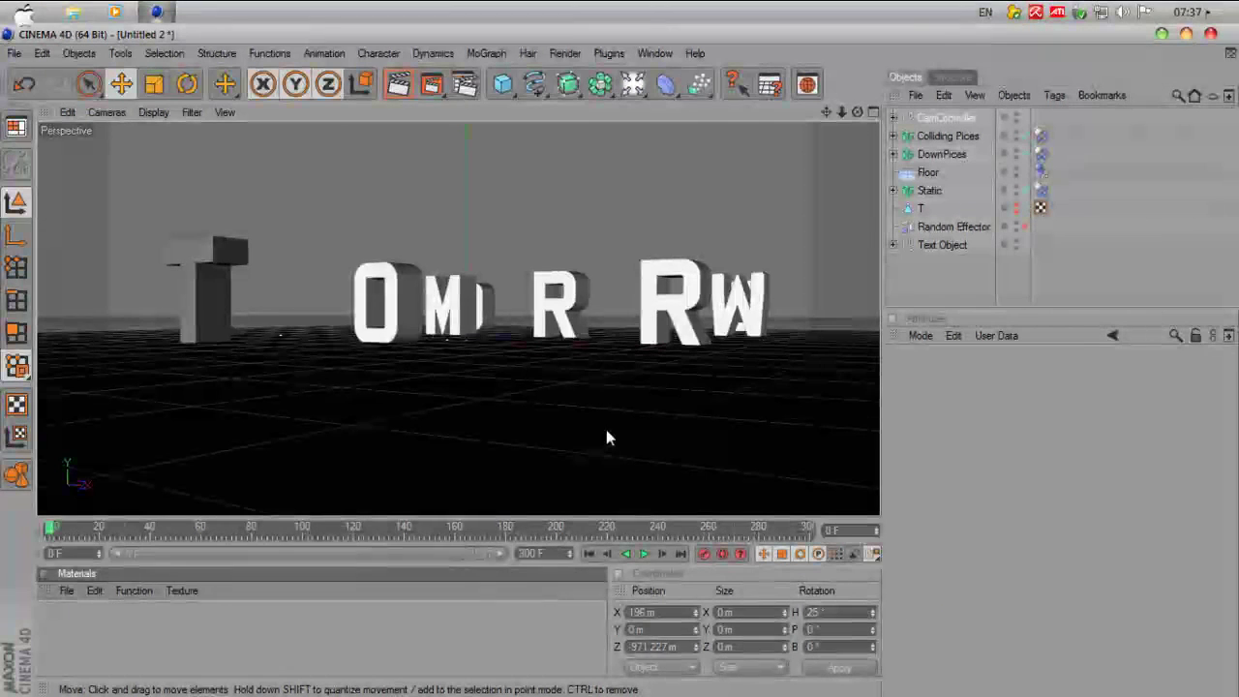
key("ctrl+z")
left_click(927, 291)
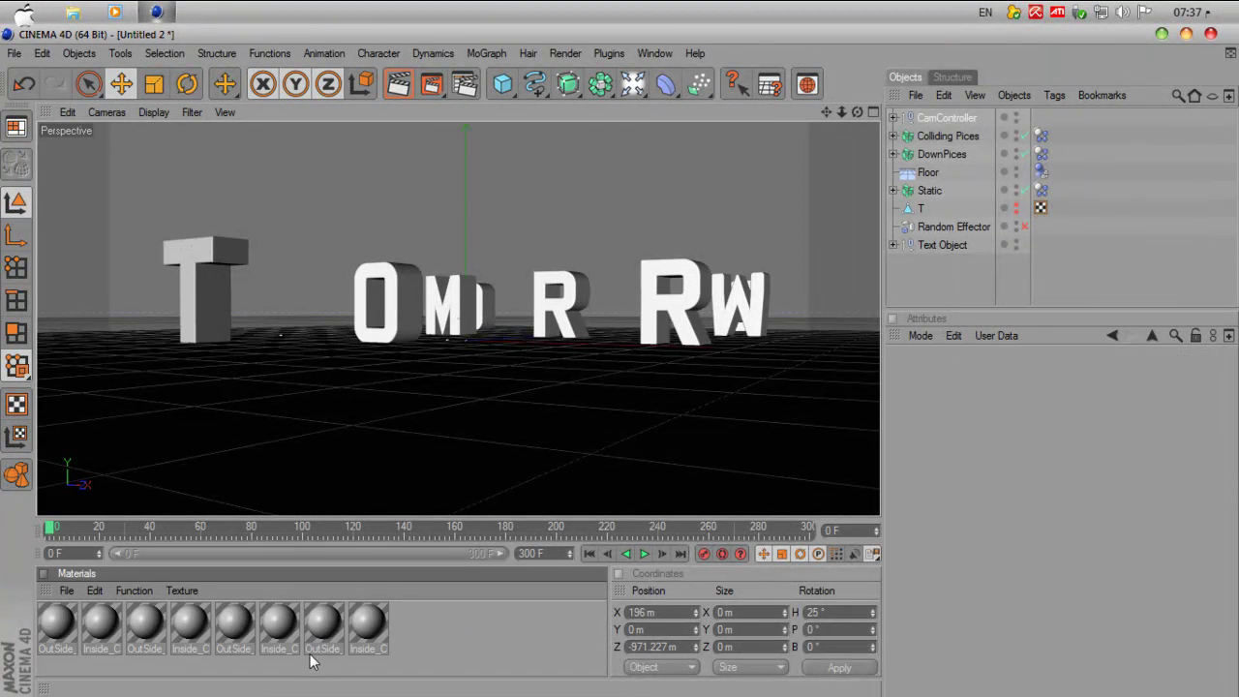
Expand the DownPices fracture object and inspect the two texture tags on piece_23.
left_click(893, 154)
left_click(1041, 172)
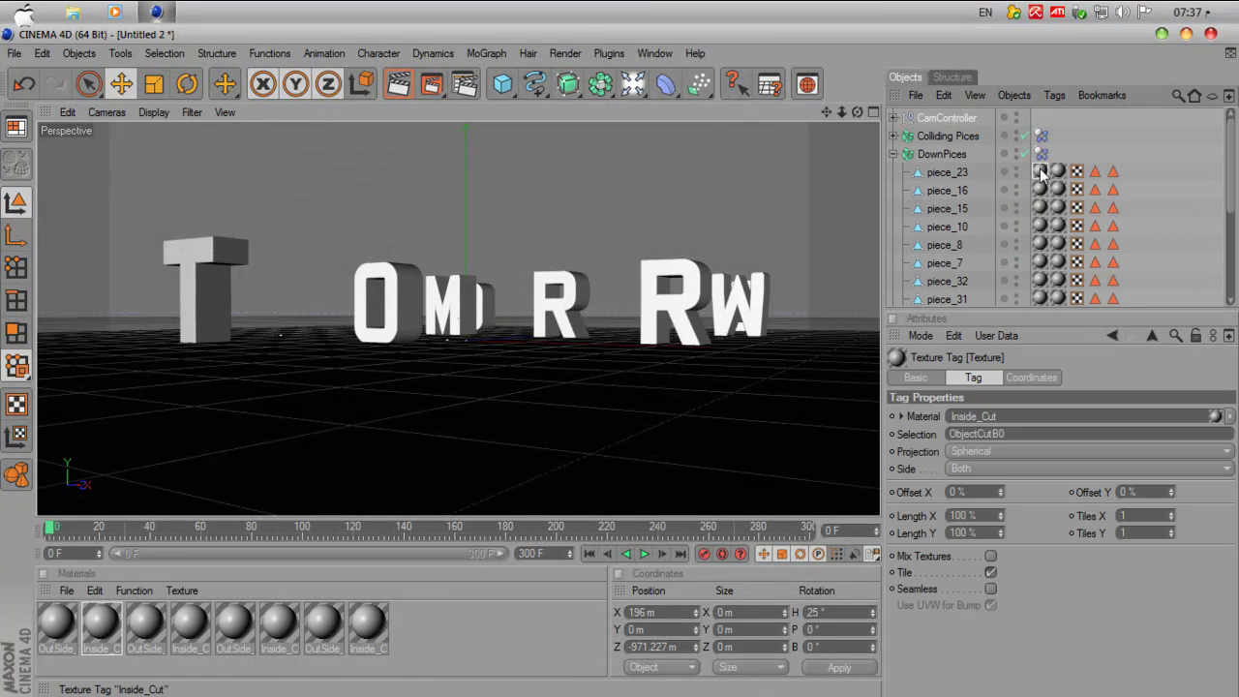
left_click(1059, 171)
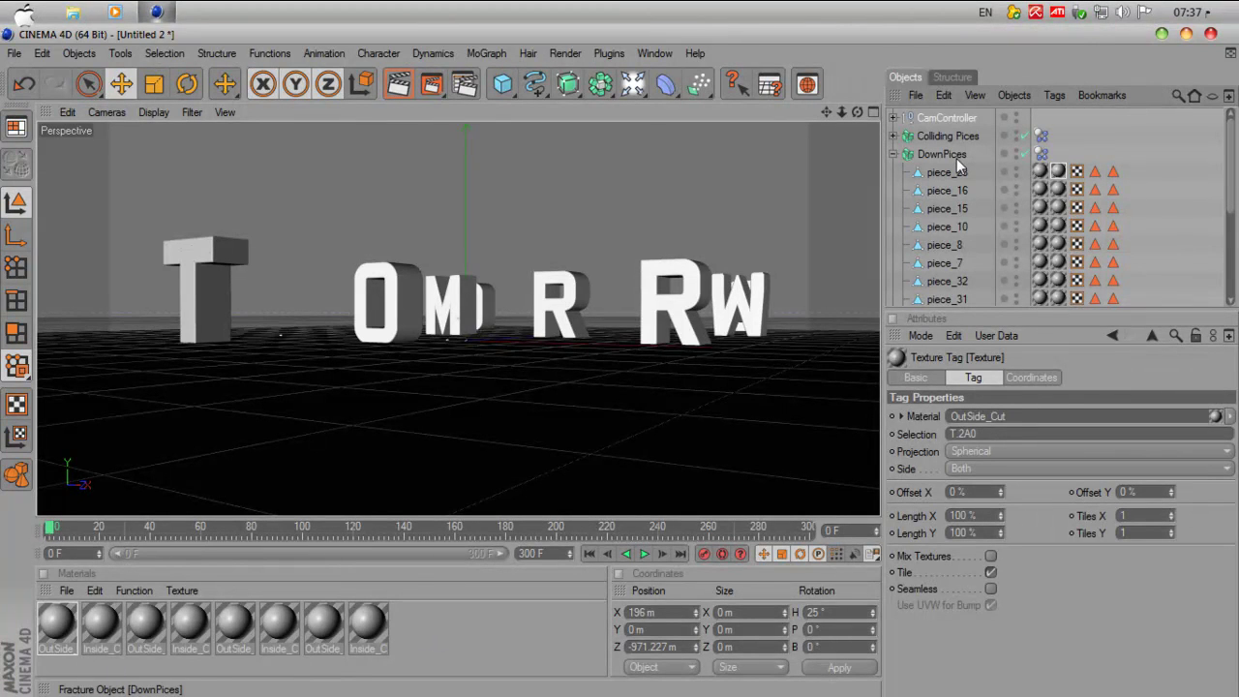
Rename the first OutSide_Cut material as DownInside and the first Inside_Cut material as DownOutside.
left_click(64, 647)
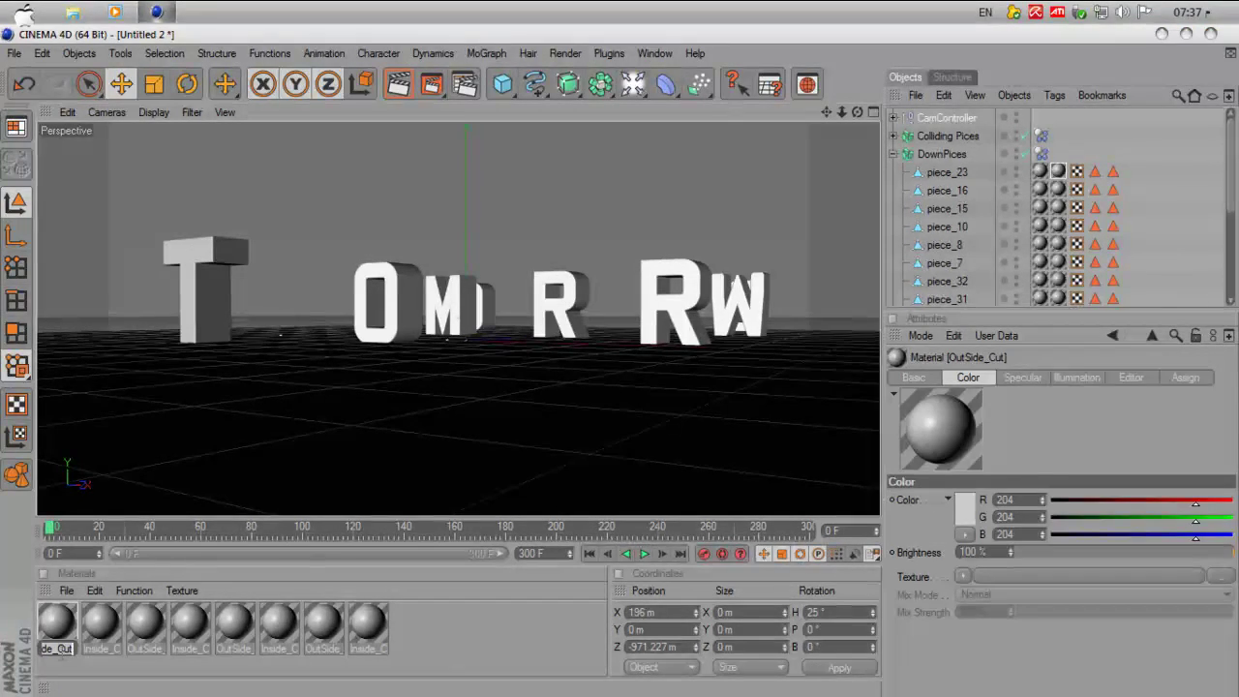
type("DownInside")
key("Return")
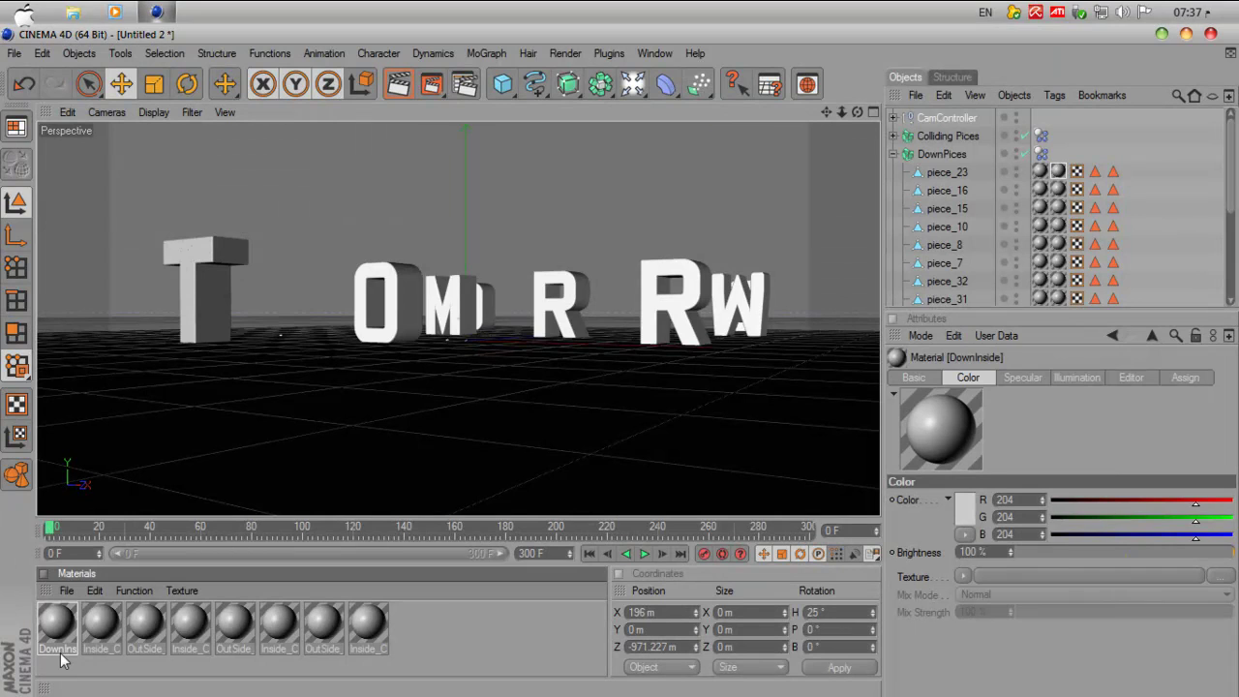
double_click(107, 649)
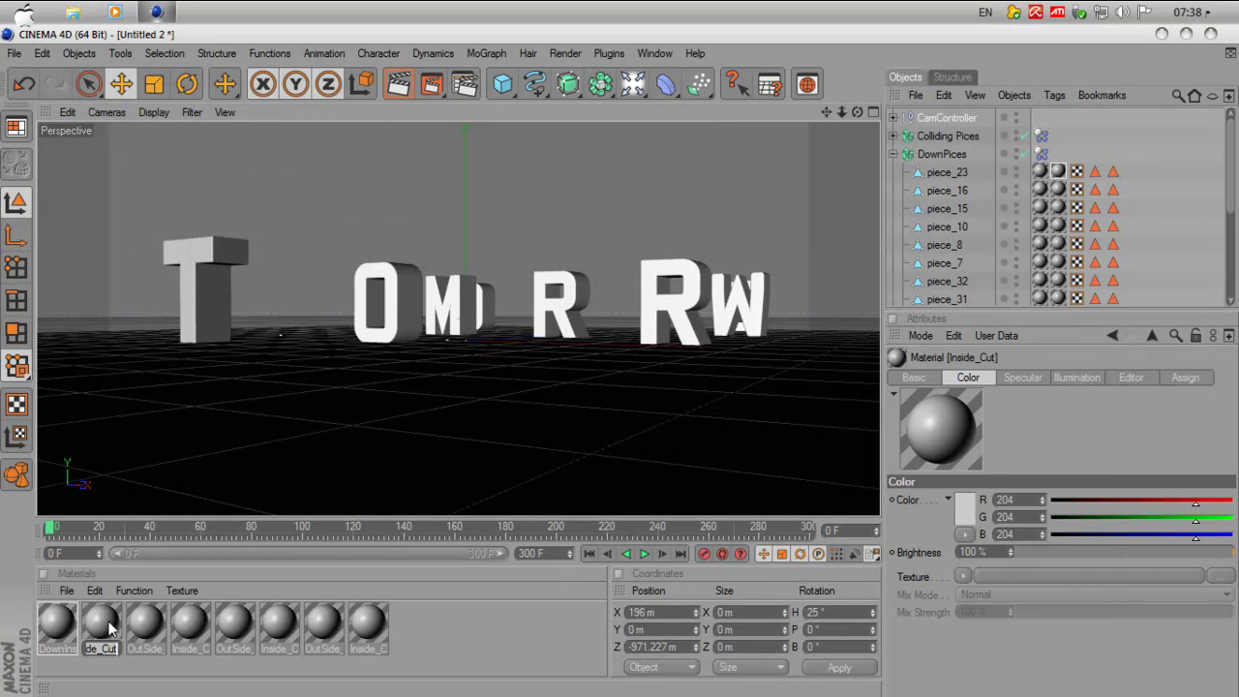
type("D")
key("Return")
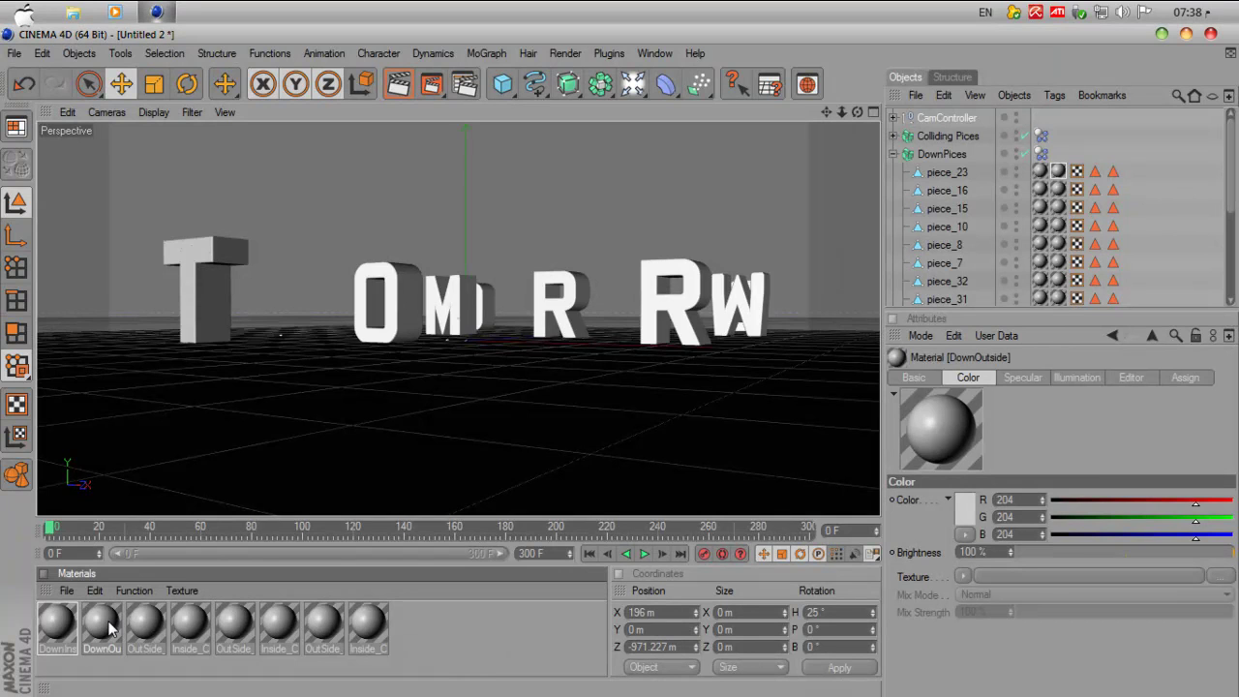
Examine which materials the first pieces of the Colliding Pices and Static fracture objects use.
left_click(894, 155)
left_click(893, 137)
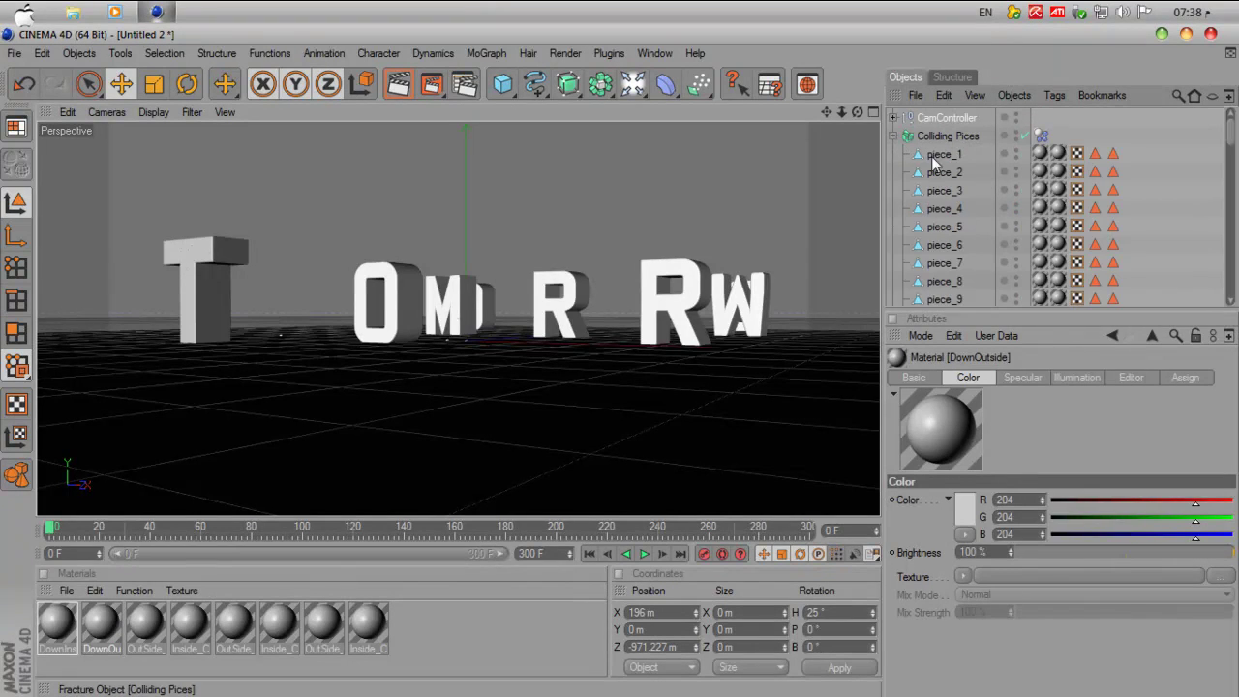
left_click(1041, 154)
left_click(1058, 155)
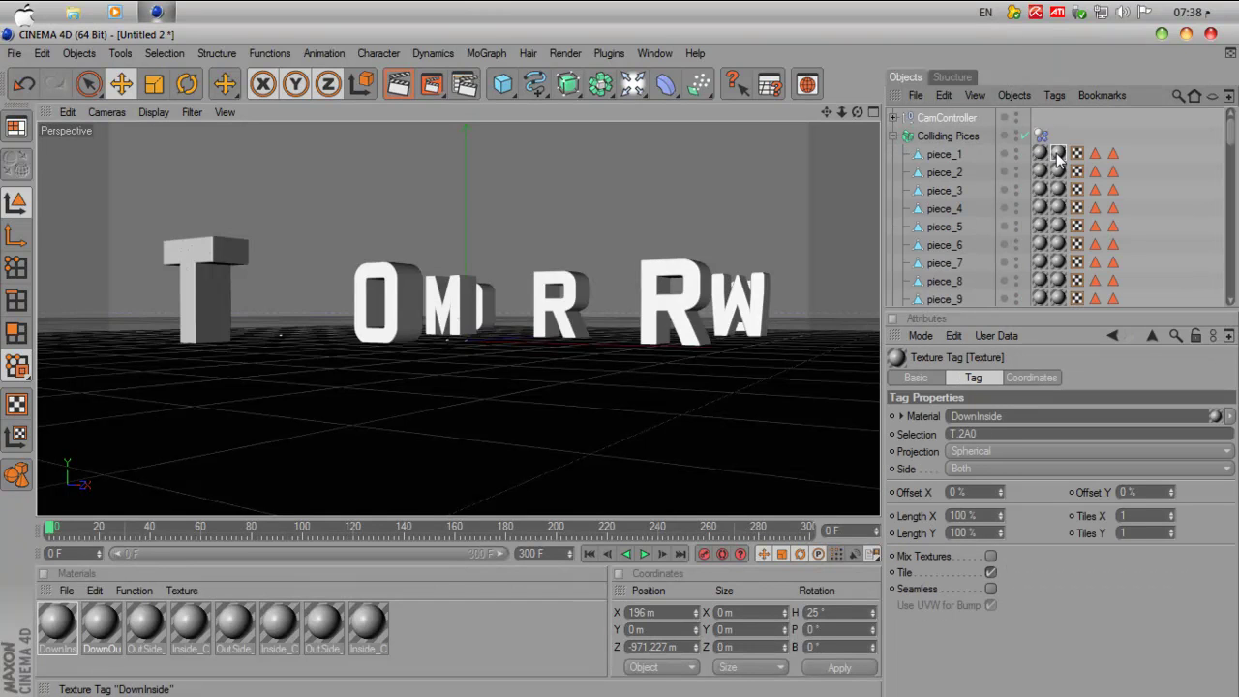
left_click(894, 137)
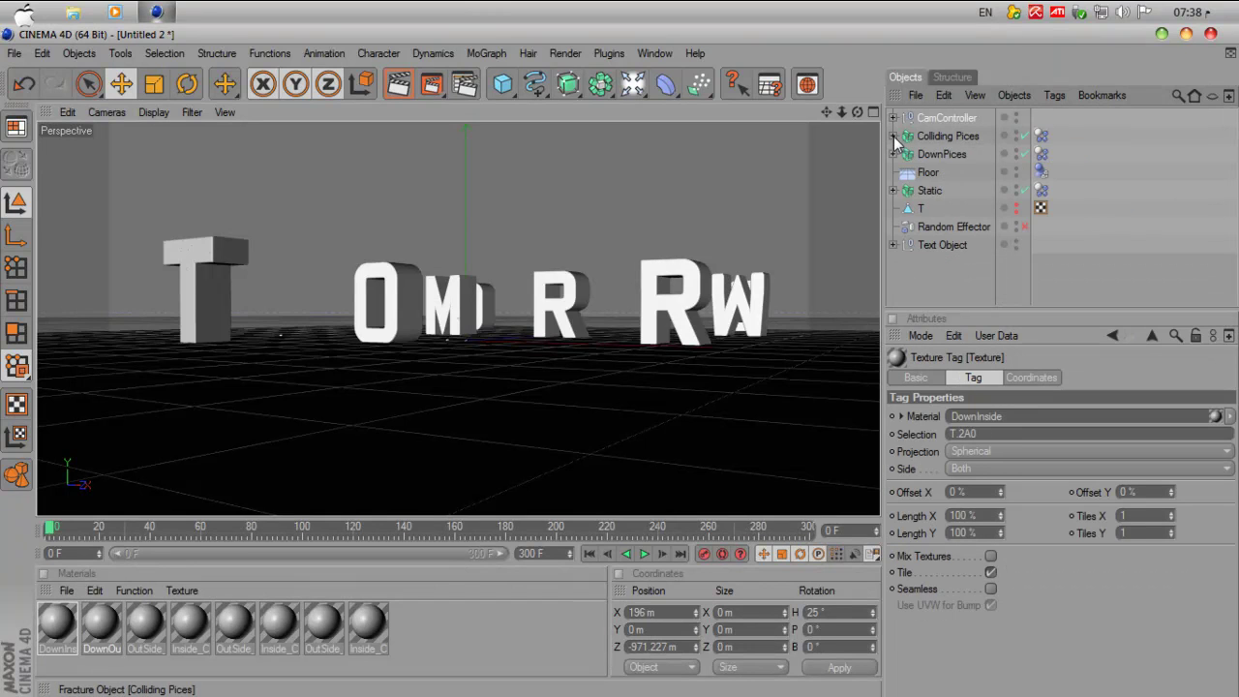
left_click(928, 191)
left_click(894, 191)
left_click(1041, 208)
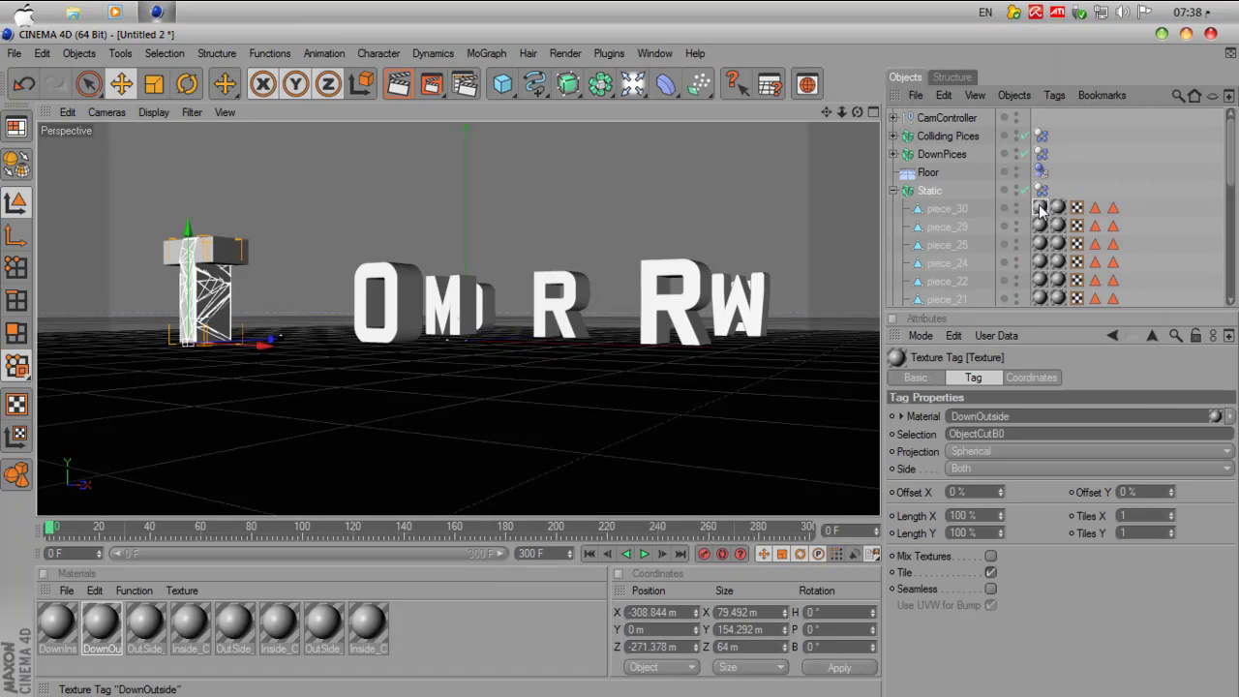
key("ctrl+z")
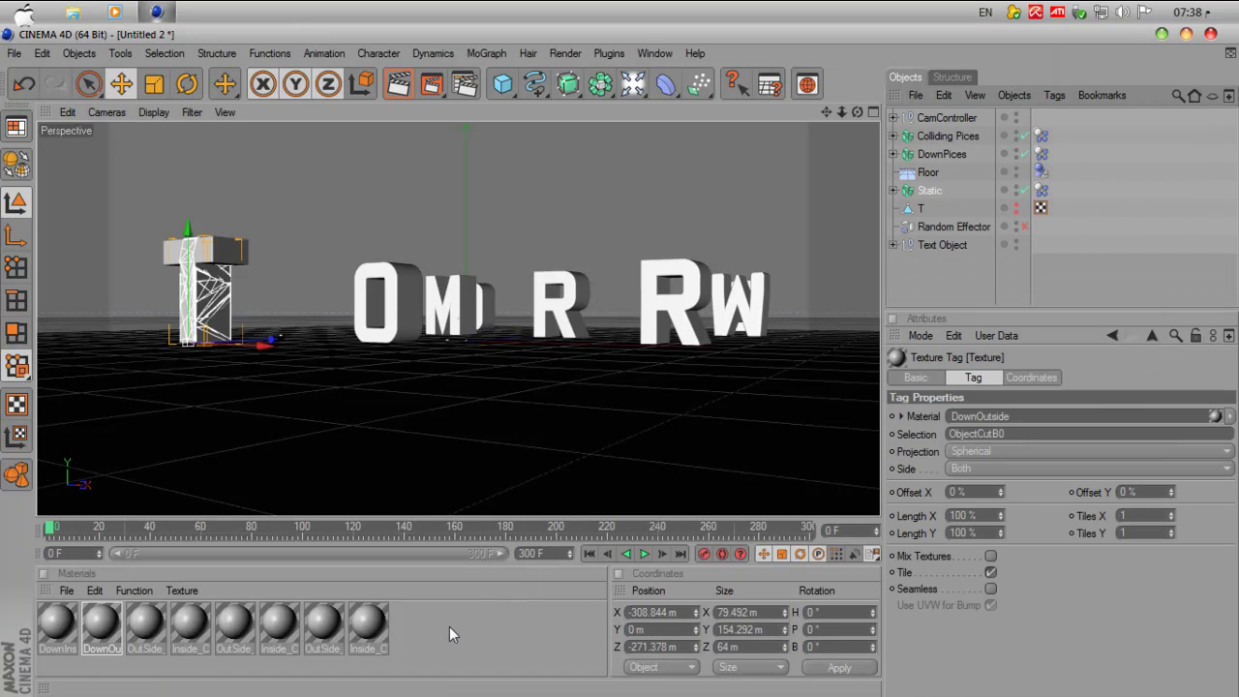
Delete the six leftover OutSide_Cut and Inside_Cut materials, keeping DownInside and DownOutside, and clear the object selection.
left_click(393, 639)
left_click_drag(392, 639, 221, 668)
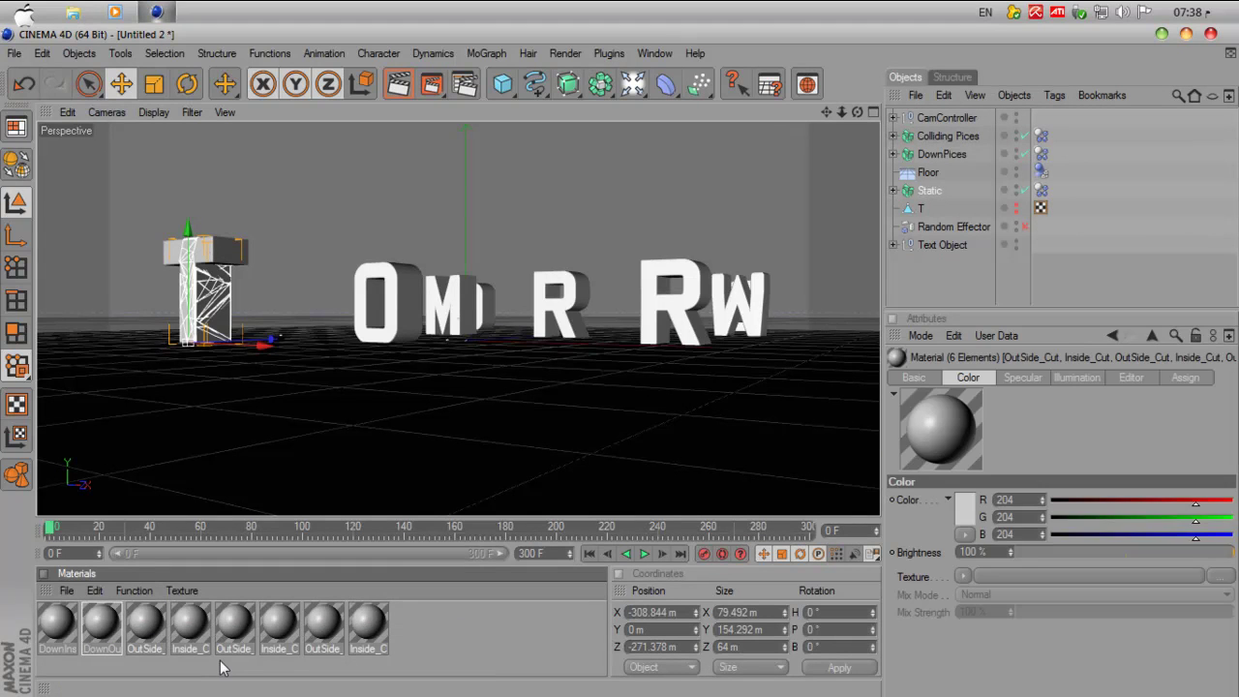
key("Delete")
left_click(60, 628)
left_click(102, 634)
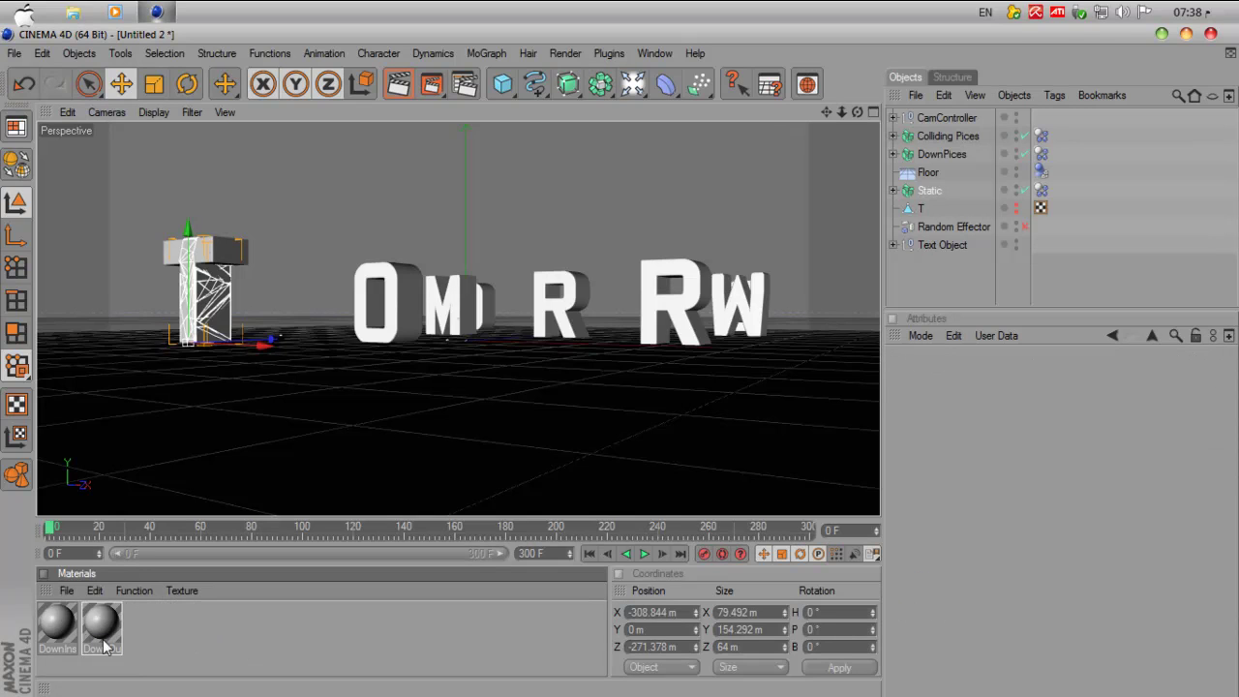
left_click(83, 639)
left_click(204, 649)
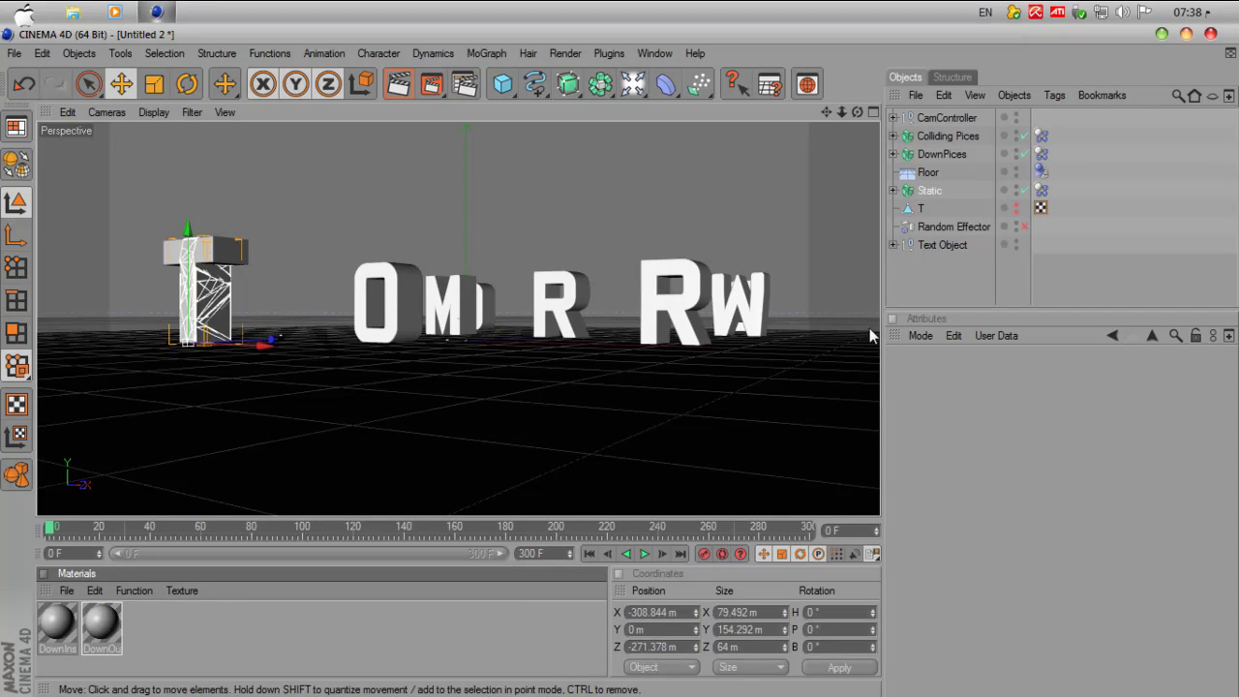
left_click(946, 280)
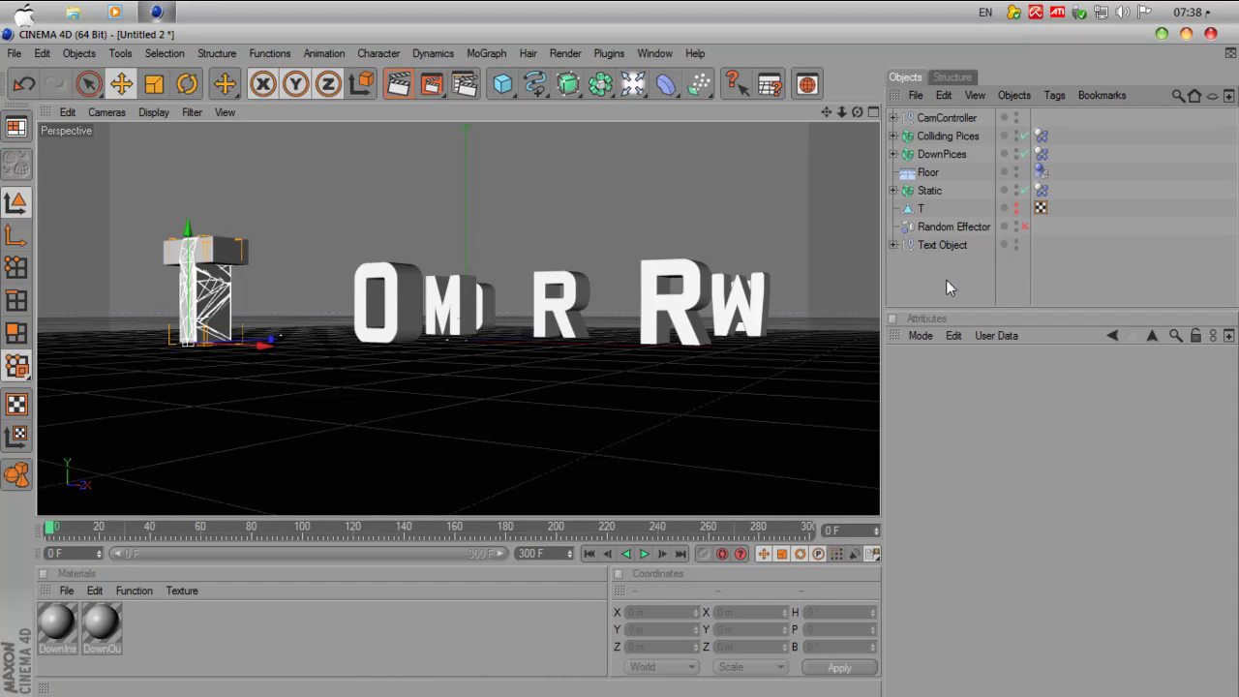
Open the DownInside material for editing and set its color to black.
double_click(62, 623)
left_click_drag(542, 121, 848, 142)
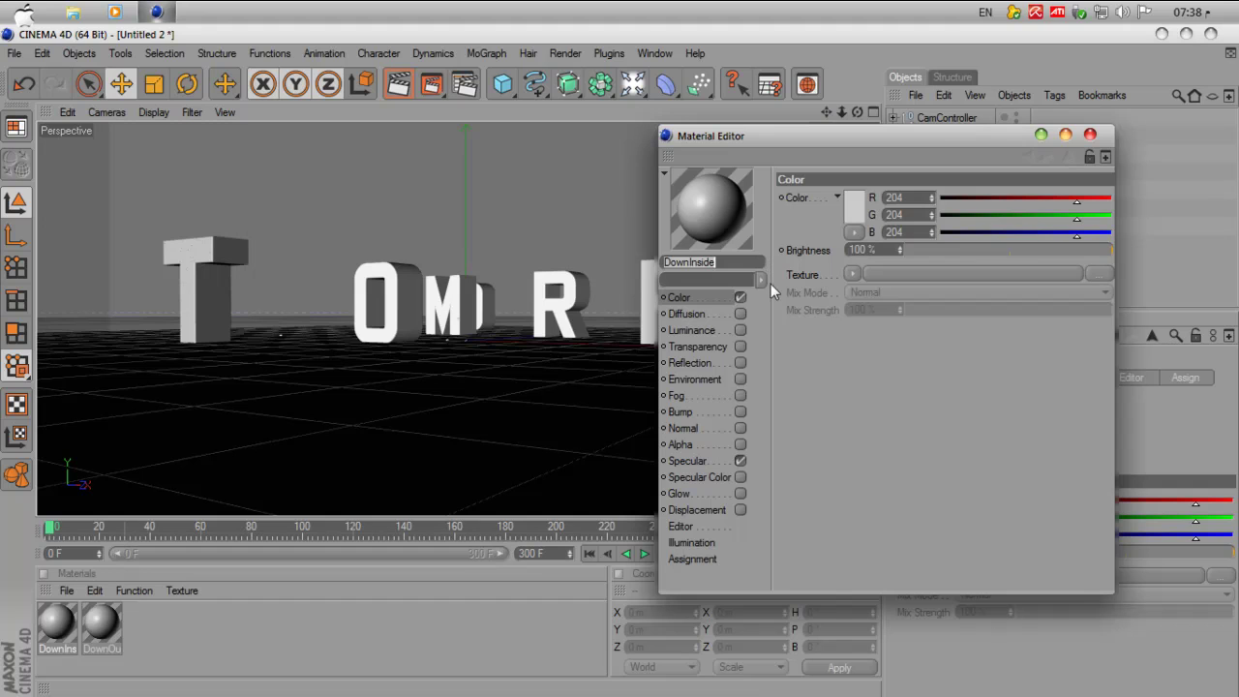
left_click(850, 215)
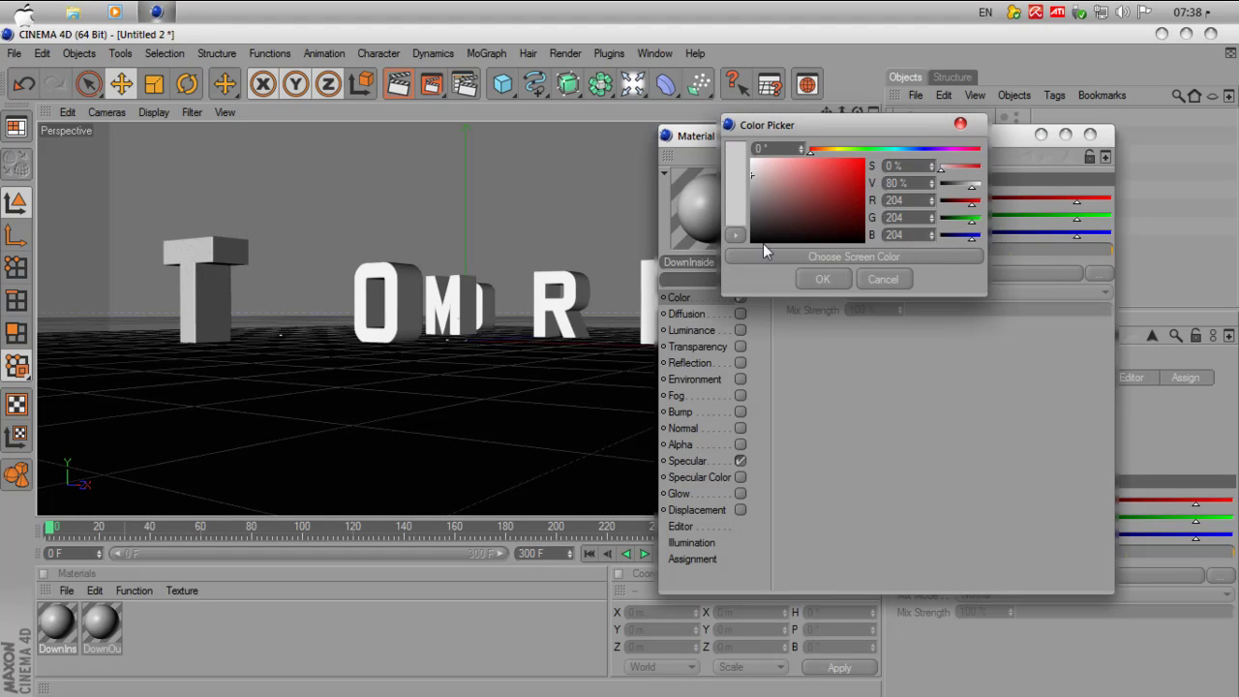
left_click_drag(753, 240, 646, 276)
left_click(819, 279)
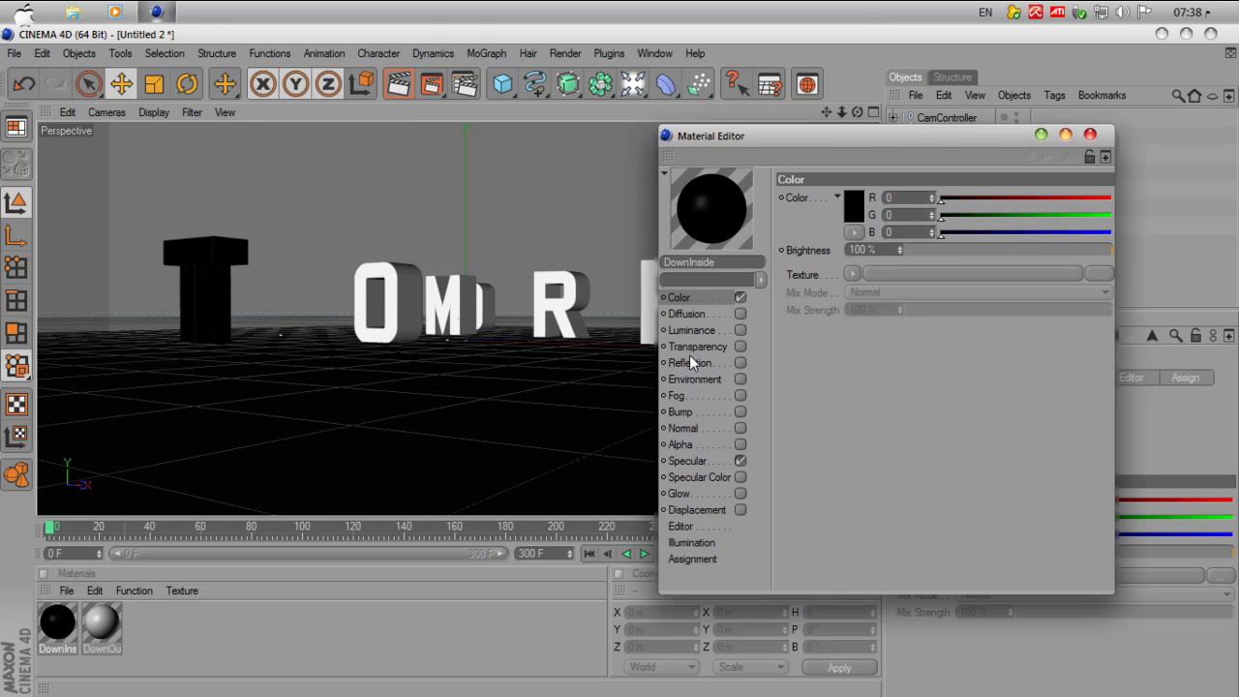
Enable reflection on the DownInside material with 17% brightness and a Fresnel texture.
left_click(690, 362)
left_click(741, 362)
left_click(921, 250)
left_click_drag(921, 250, 943, 250)
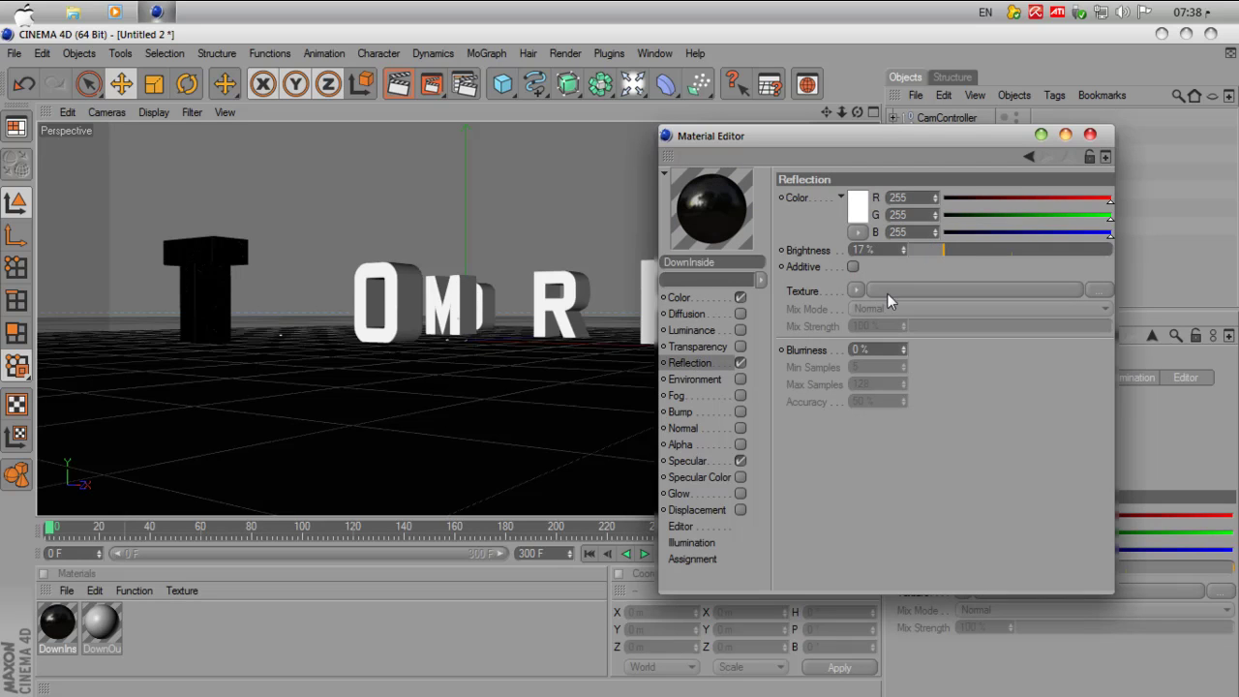
left_click(856, 291)
left_click(886, 456)
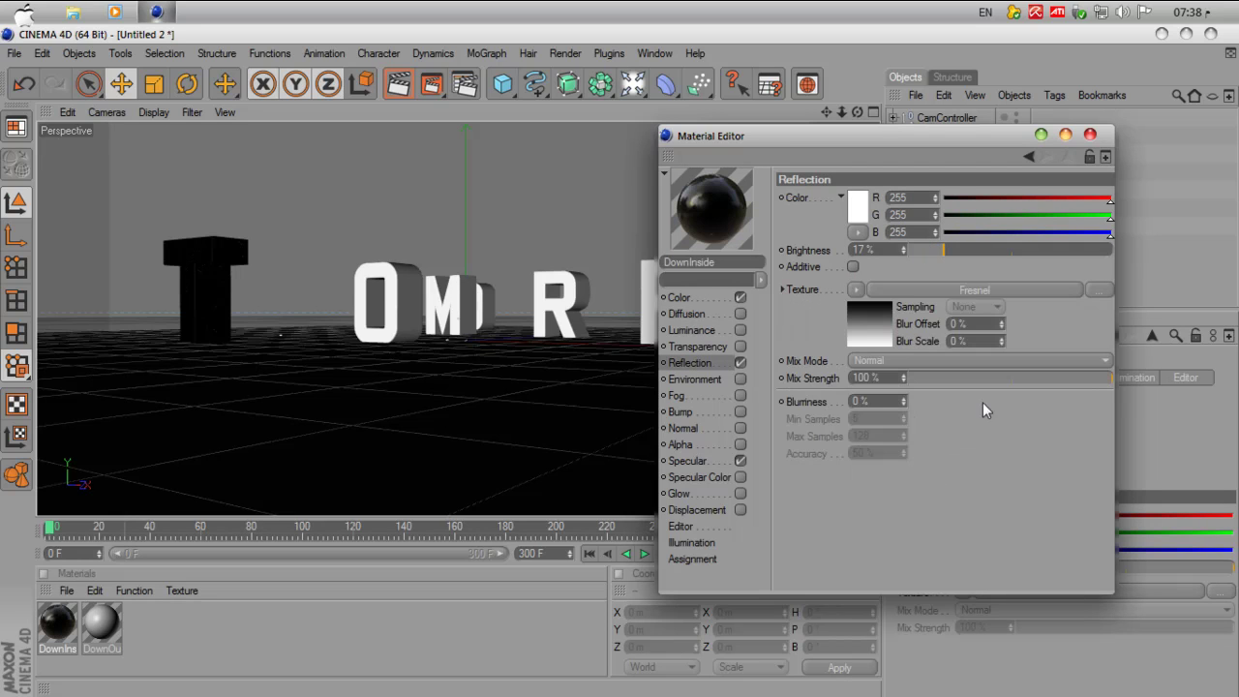
Reduce the Mix Strength of the Fresnel reflection to 56% and close the material editor.
left_click_drag(917, 138, 778, 143)
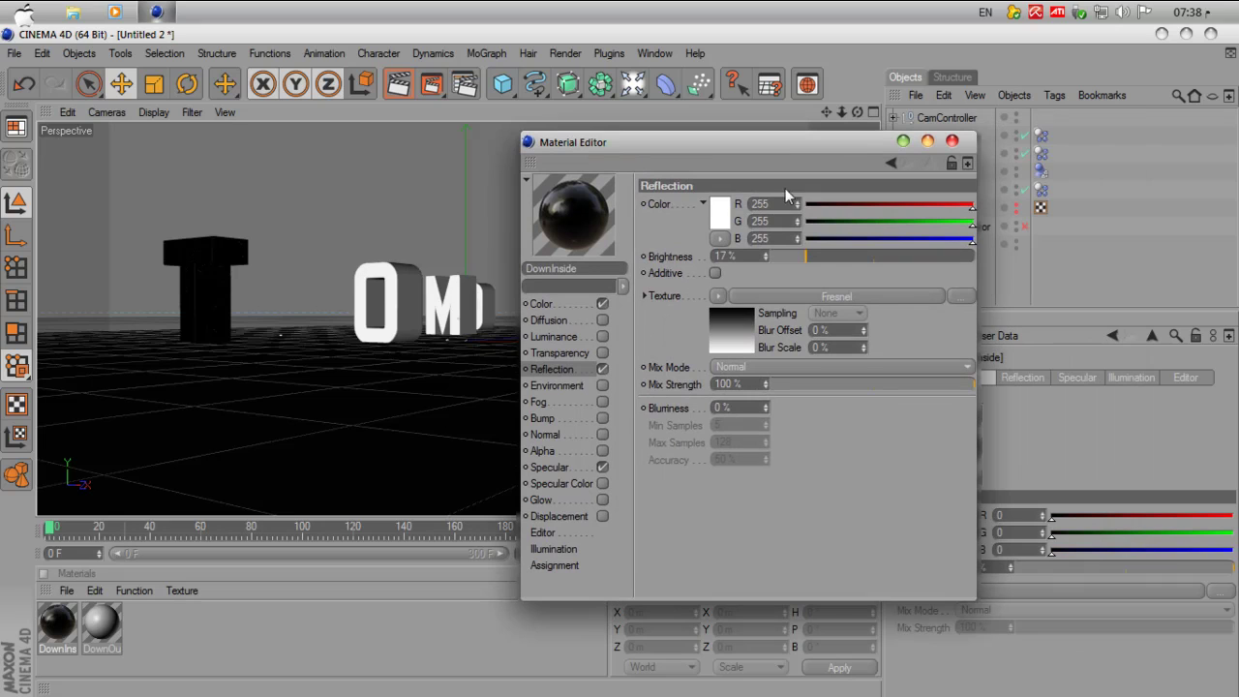
mouse_move(910, 389)
left_mouse_down()
mouse_move(929, 388)
mouse_move(887, 388)
left_mouse_up()
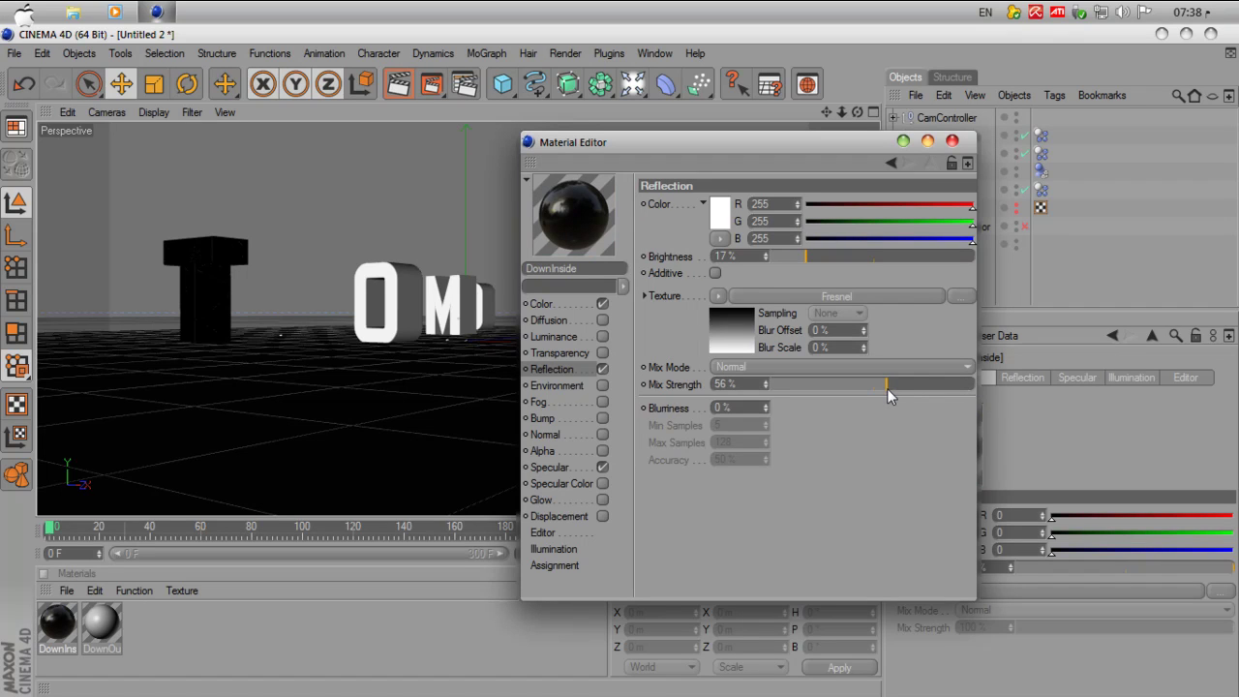
left_click(953, 142)
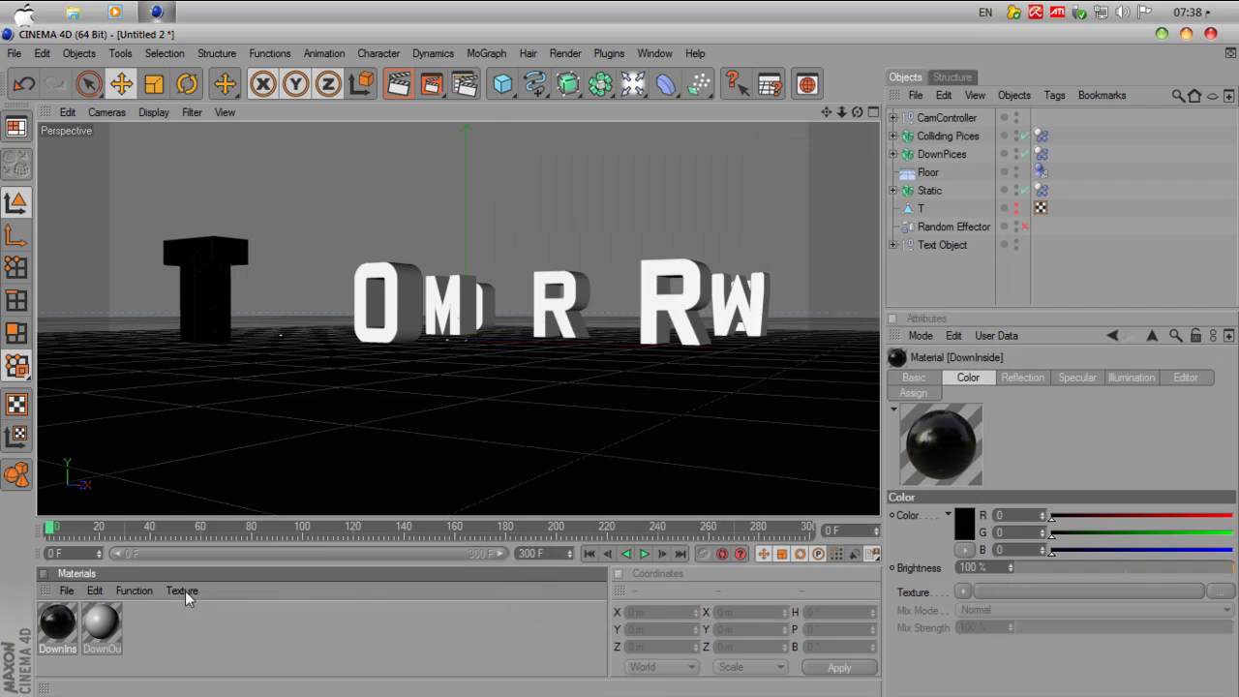
Replace the DownOutside material with DownInside so all the T pieces share the black reflective material.
left_click(116, 635)
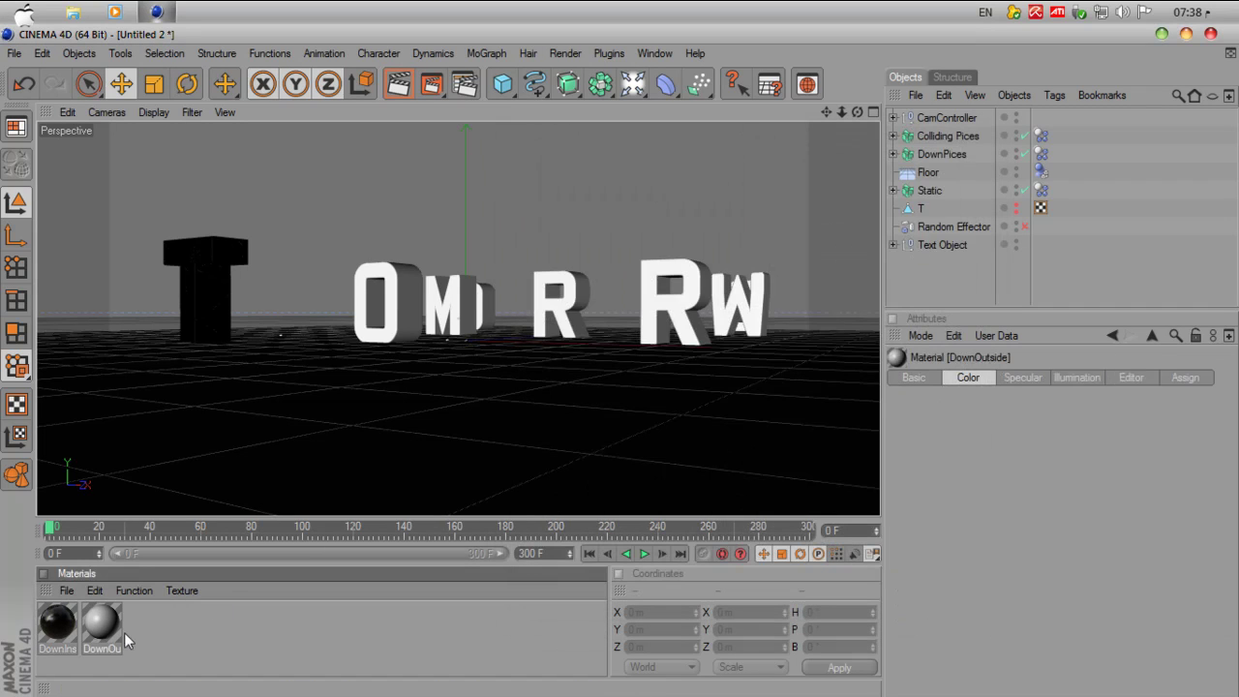
left_click(893, 135)
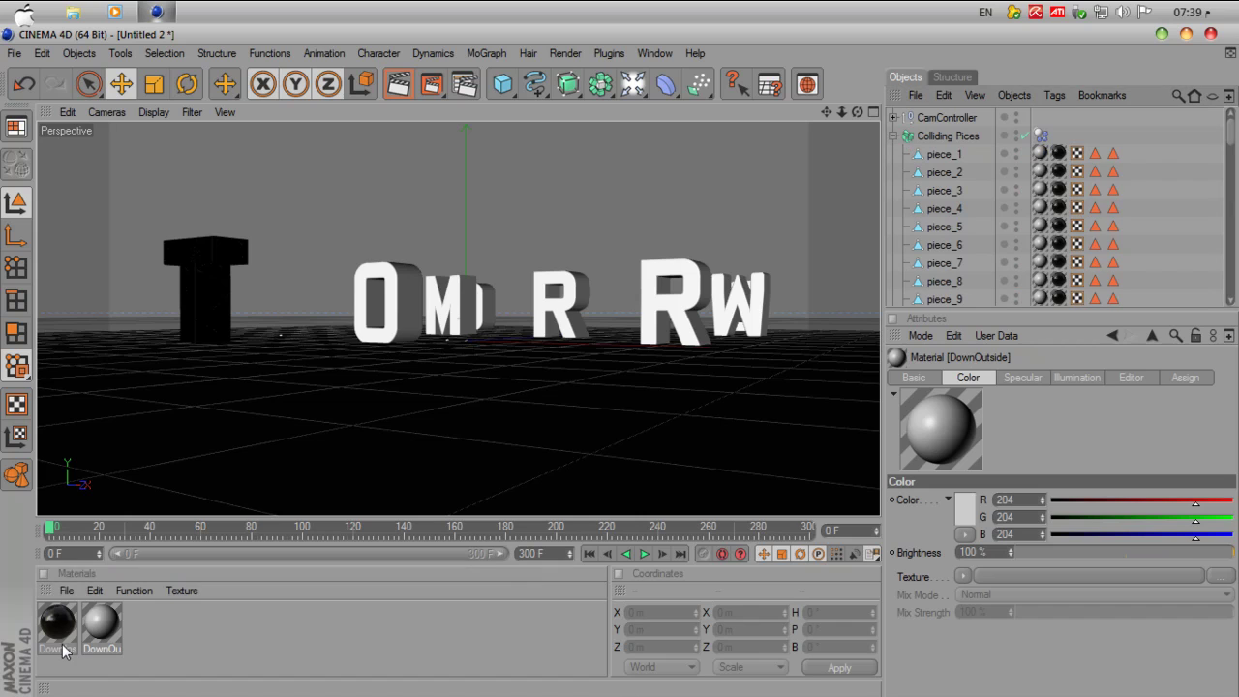
left_click_drag(62, 650, 103, 629)
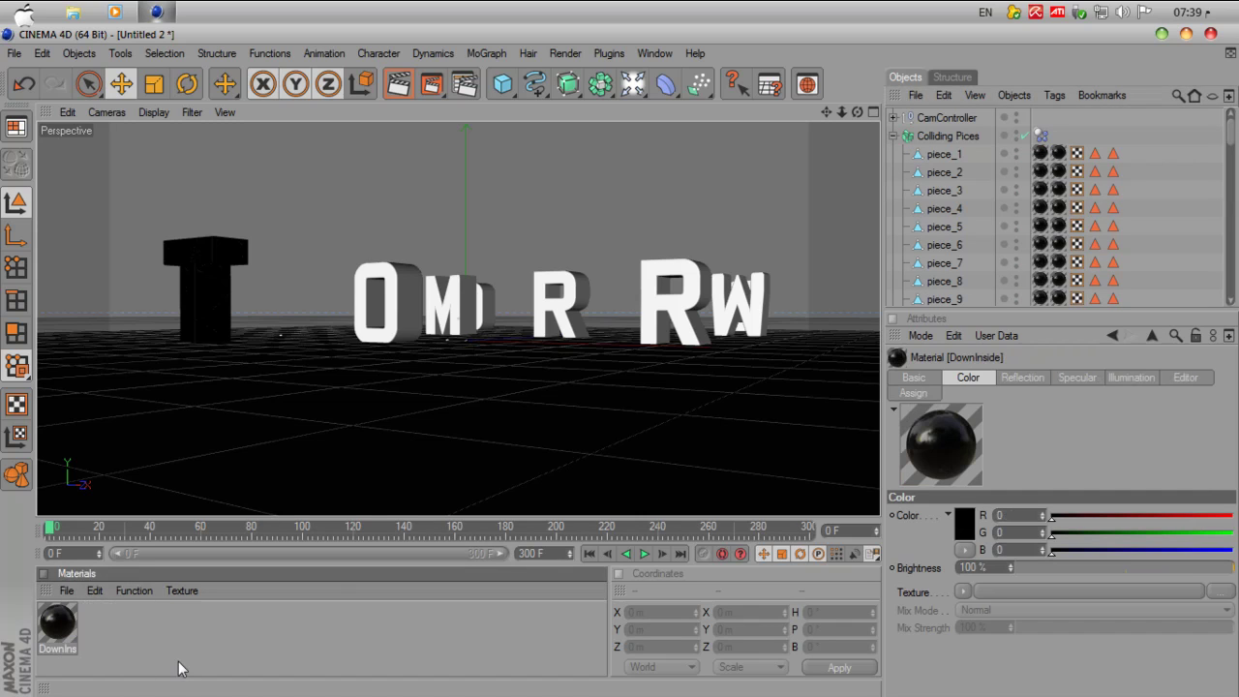
Inspect the texture tags of the DownPices pieces for the DownInside material.
left_click(895, 136)
left_click(893, 154)
left_click(1051, 185)
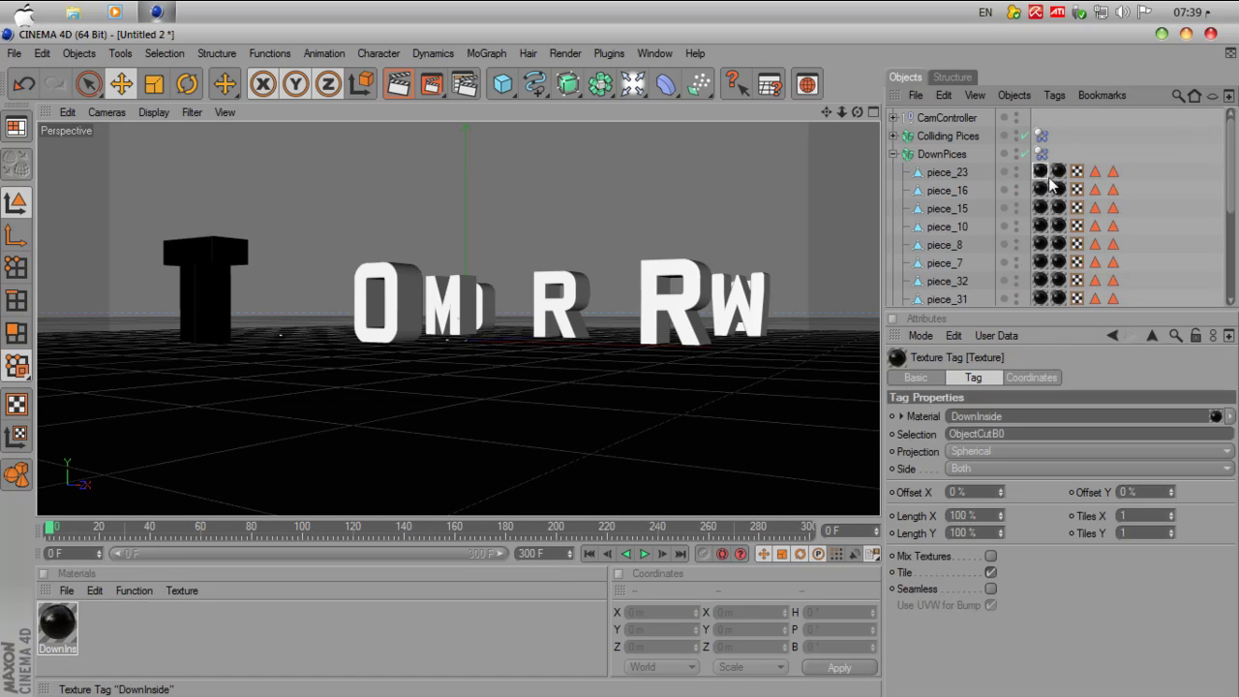
left_click(1056, 188)
scroll(1108, 272, "down", 3)
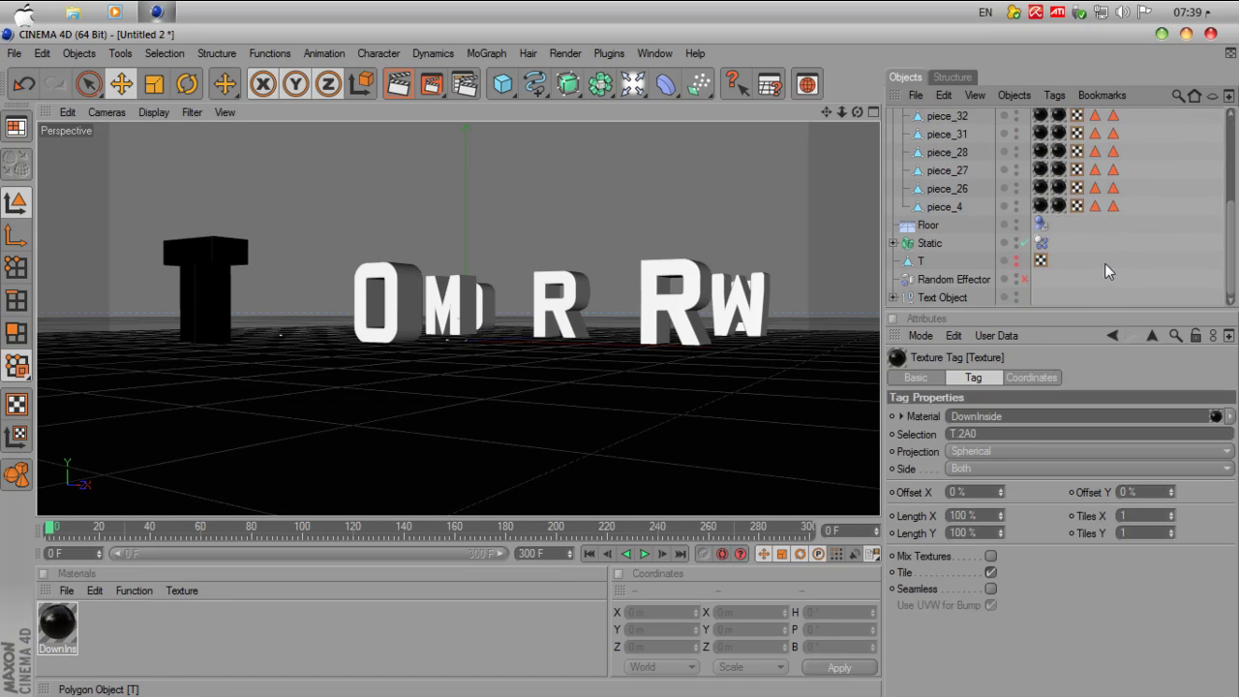
Apply the DownInside material to the Text Object group so the remaining TOMORROW letters become black and reflective.
scroll(1109, 272, "up", 5)
left_click(894, 154)
left_click(437, 614)
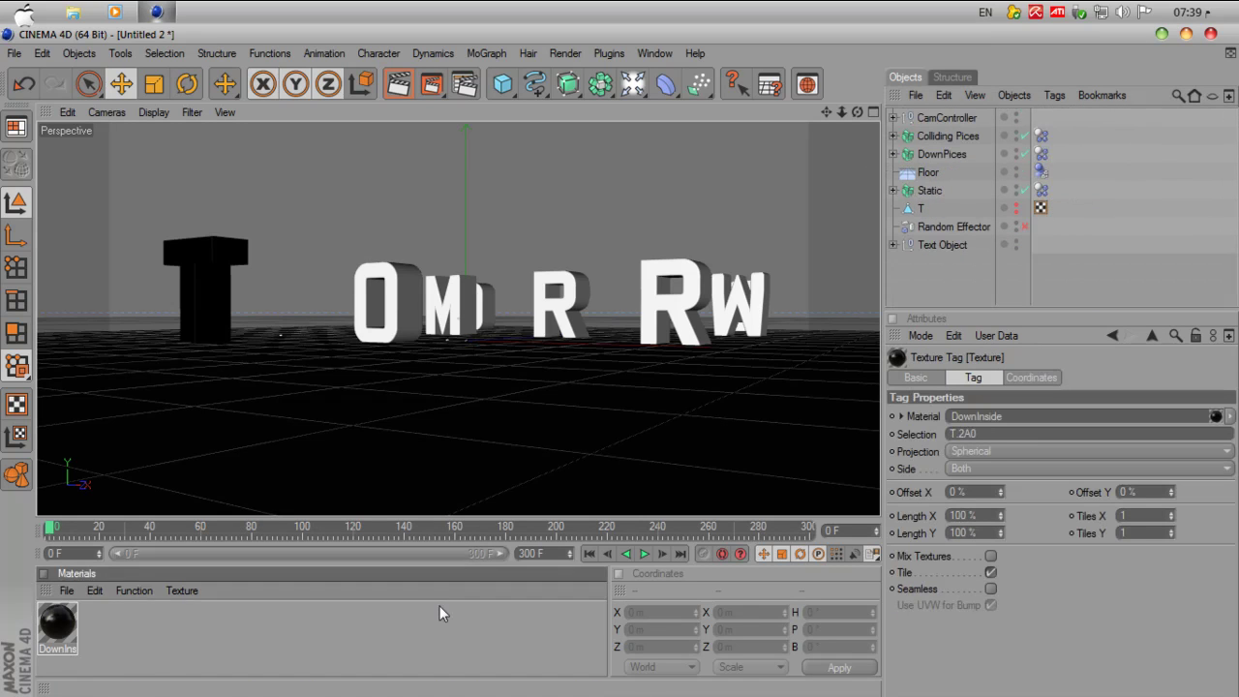
left_click(401, 323)
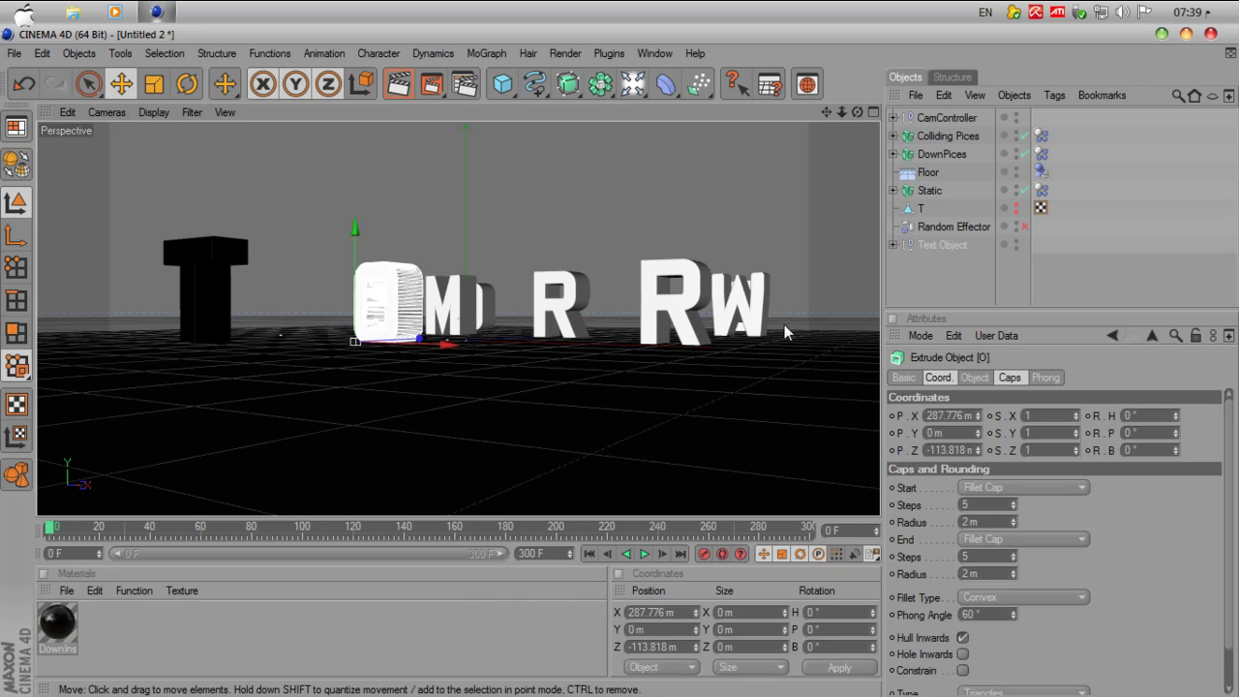
left_click(893, 245)
scroll(1133, 243, "down", 3)
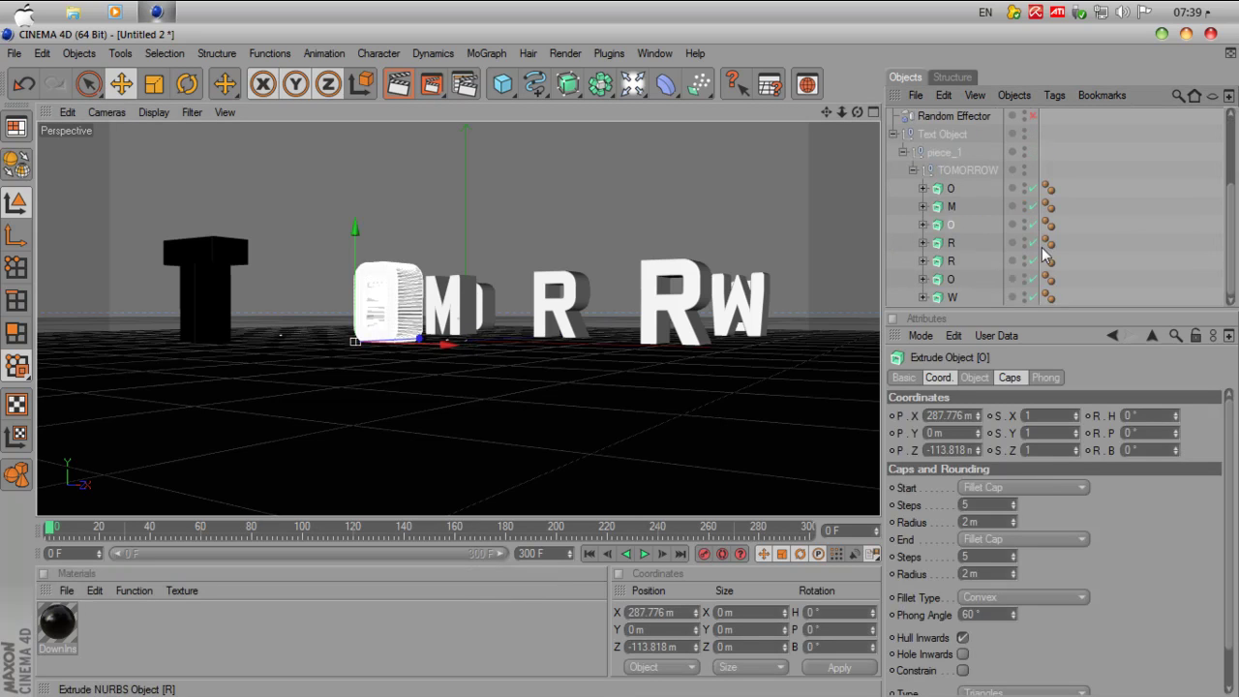
left_click_drag(66, 635, 944, 136)
left_click(532, 614)
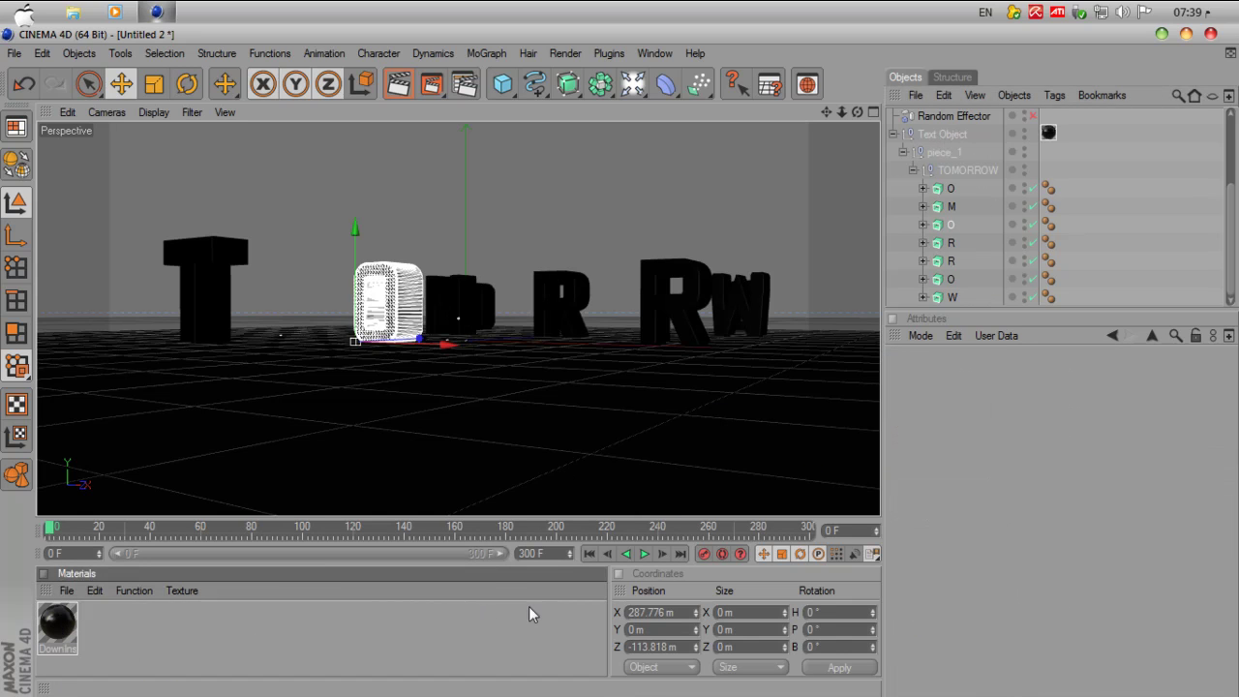
left_click(894, 134)
left_click(944, 246)
left_click(929, 277)
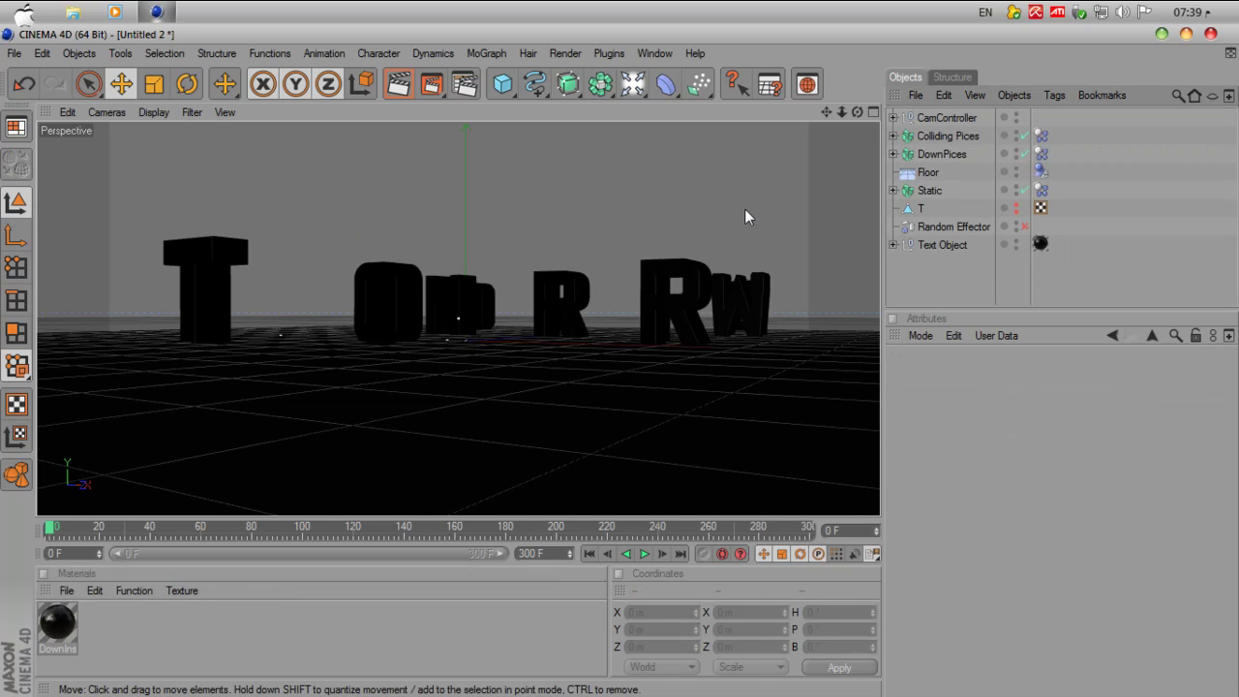
Add a Sky object and create a new material named SkyMat.
left_click(628, 88)
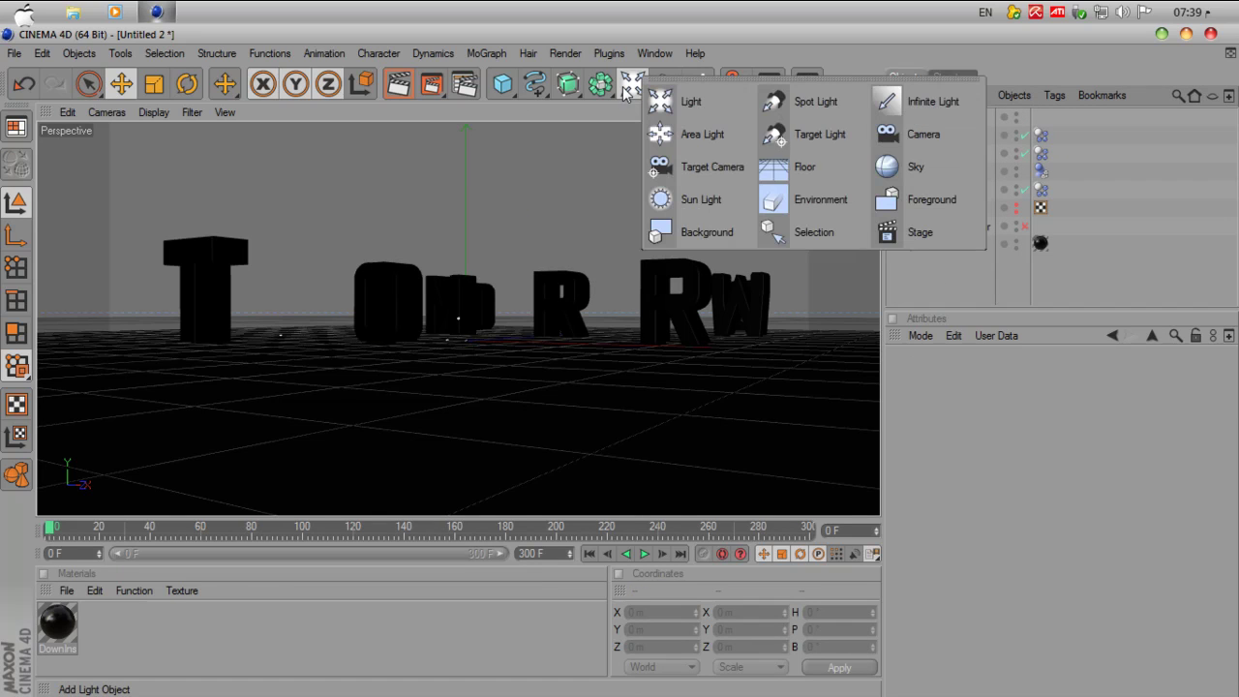
left_click(955, 169)
right_click(78, 612)
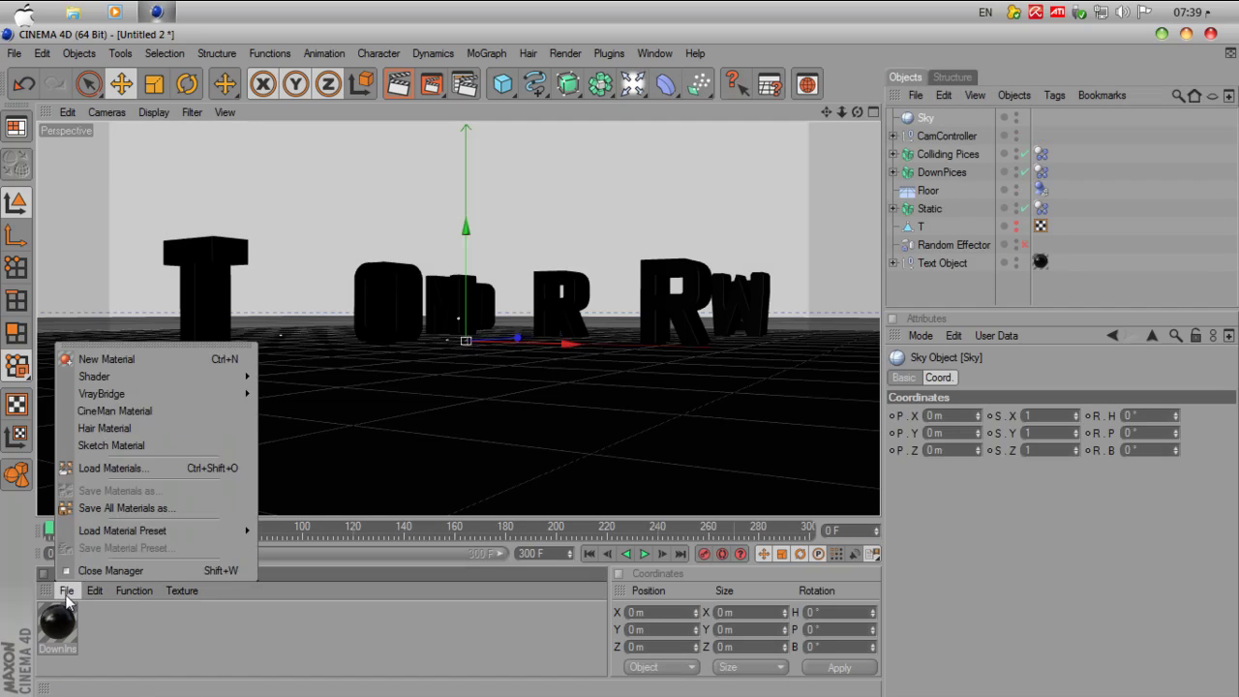
left_click(97, 354)
double_click(48, 649)
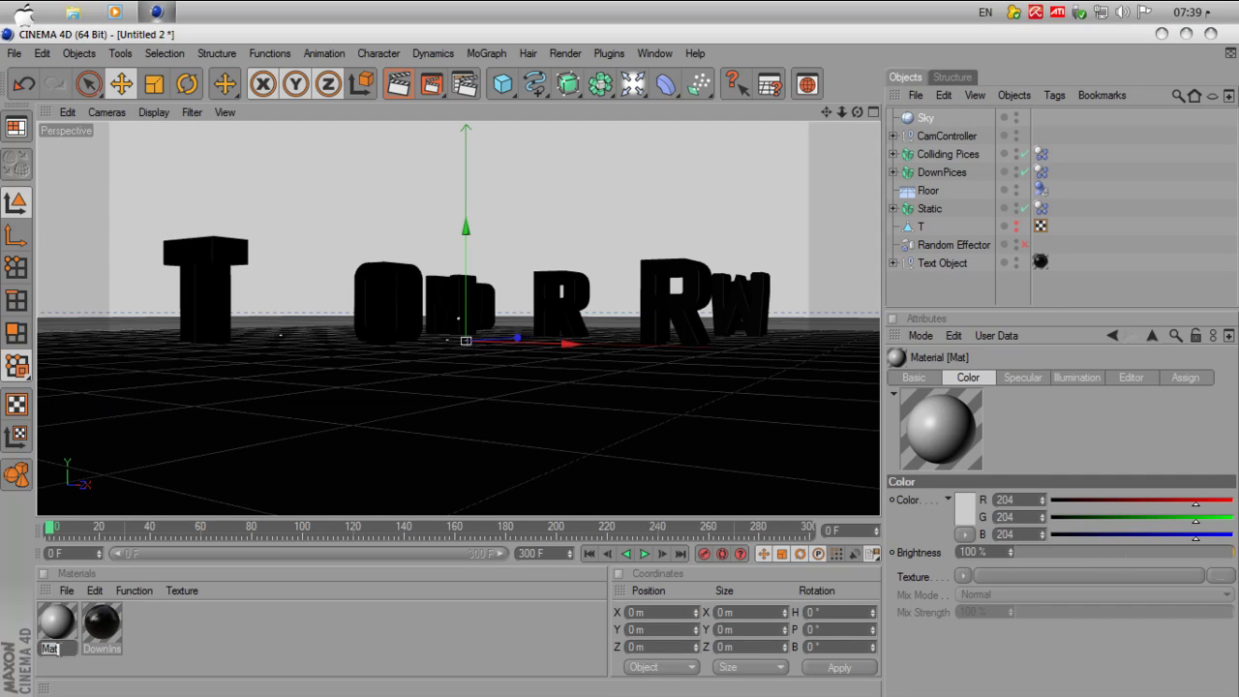
left_click(50, 649)
type("Sky")
key("Return")
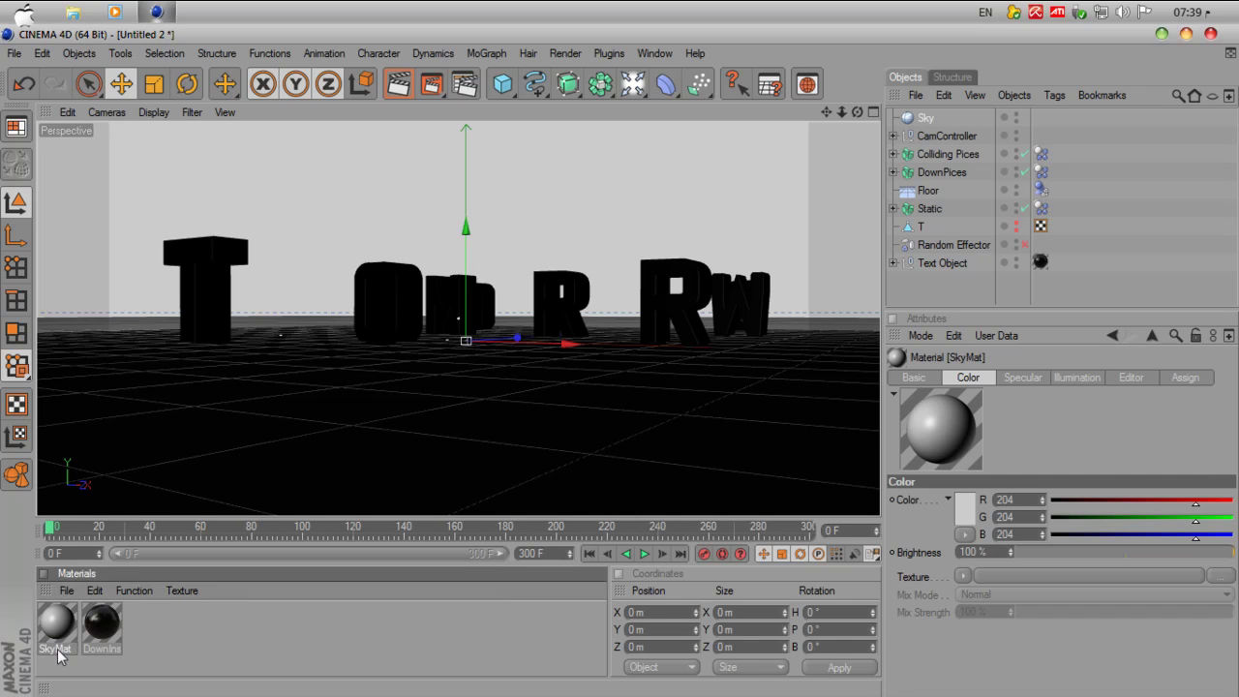
Set the SkyMat color to pure white and apply the material to the Sky object.
double_click(54, 643)
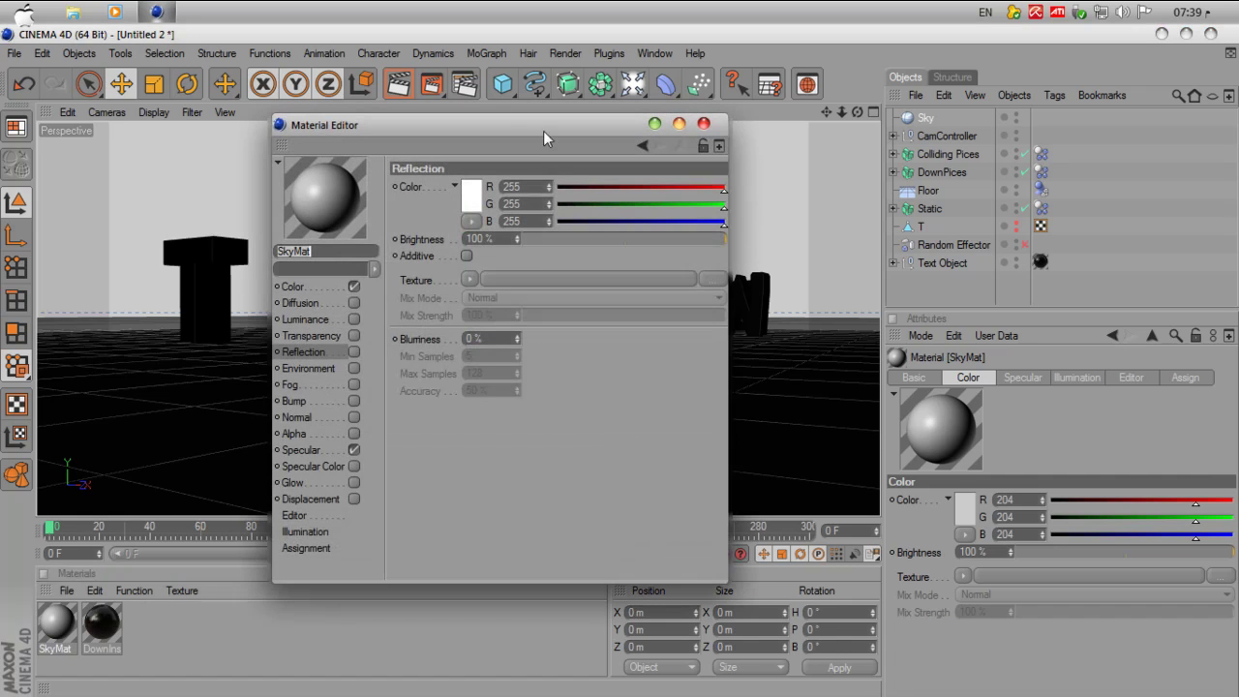
left_click_drag(544, 132, 729, 142)
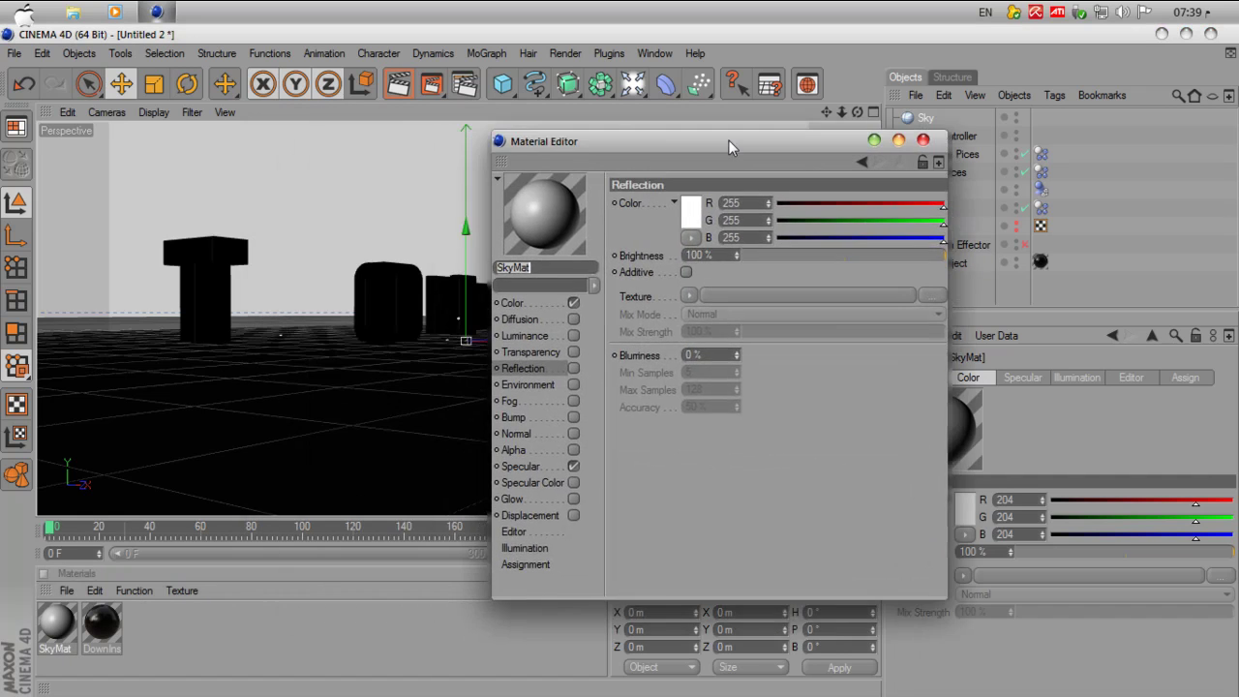
left_click(534, 304)
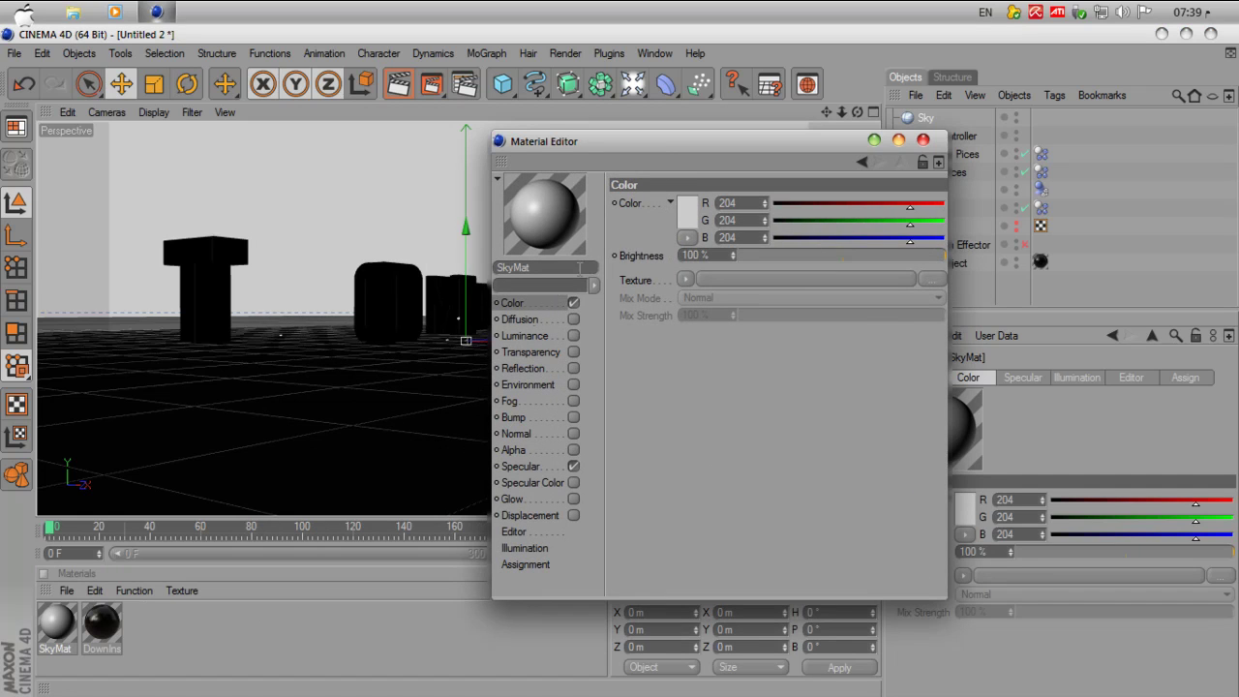
left_click(687, 227)
left_click(581, 161)
left_click(650, 293)
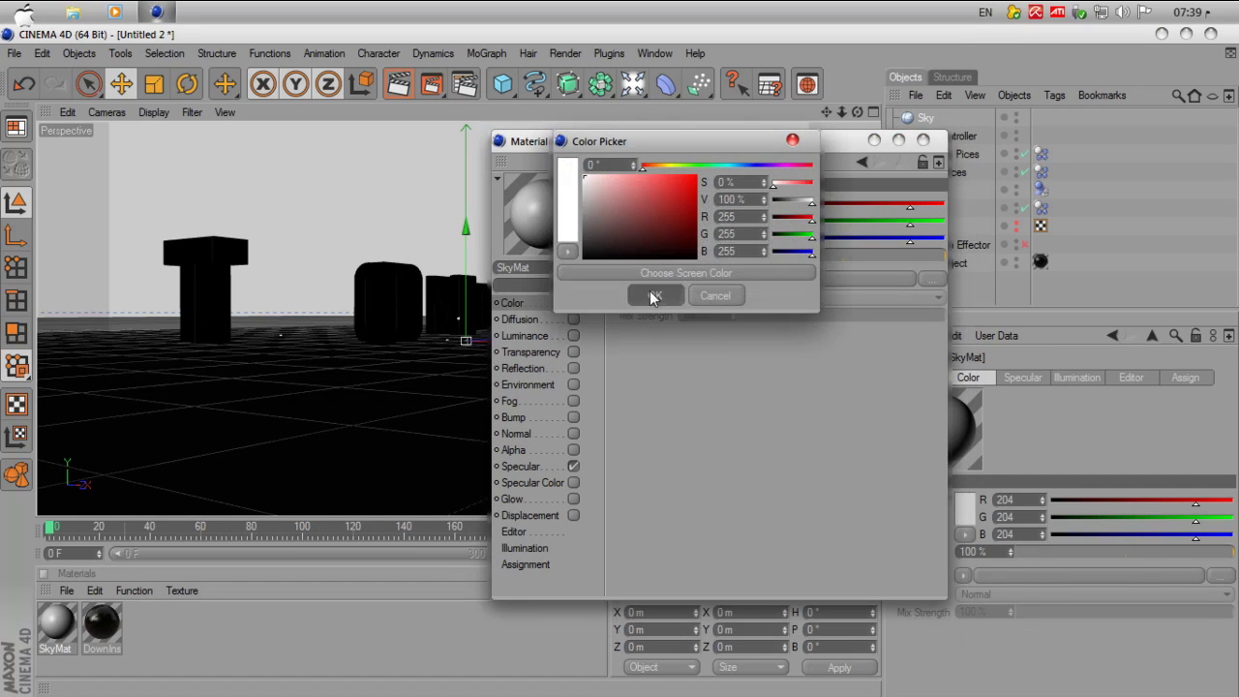
left_click(923, 140)
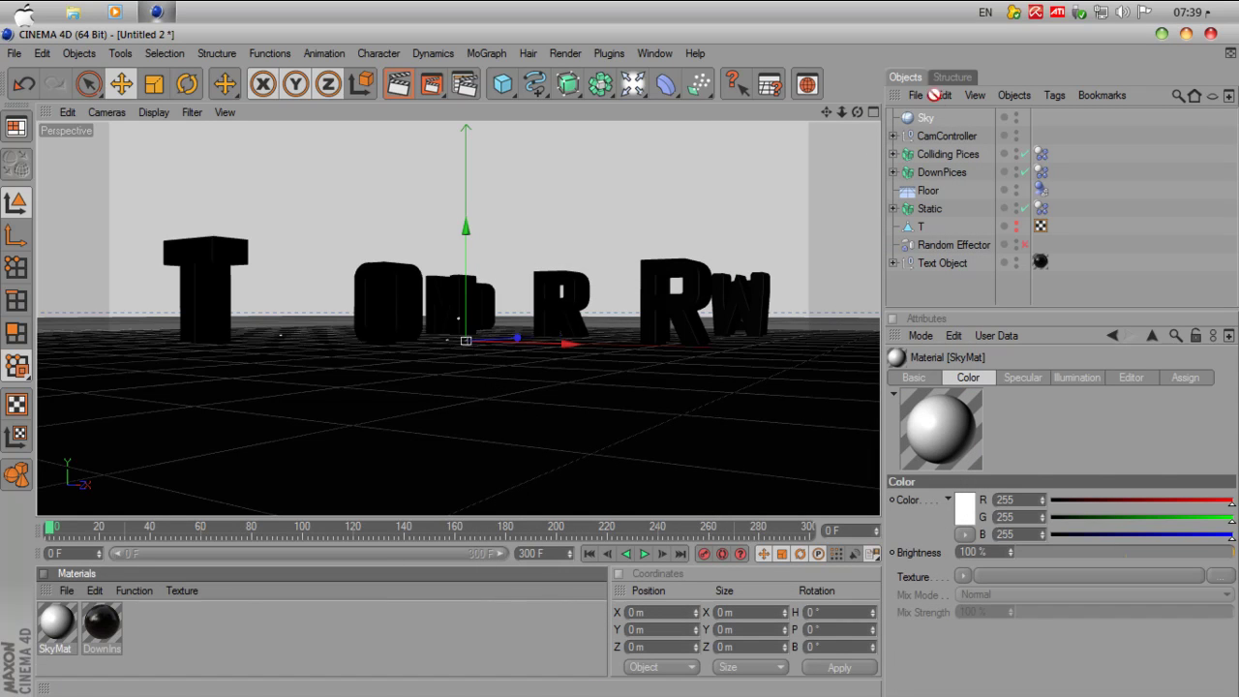
mouse_move(934, 95)
left_mouse_down()
mouse_move(936, 128)
mouse_move(929, 119)
left_mouse_up()
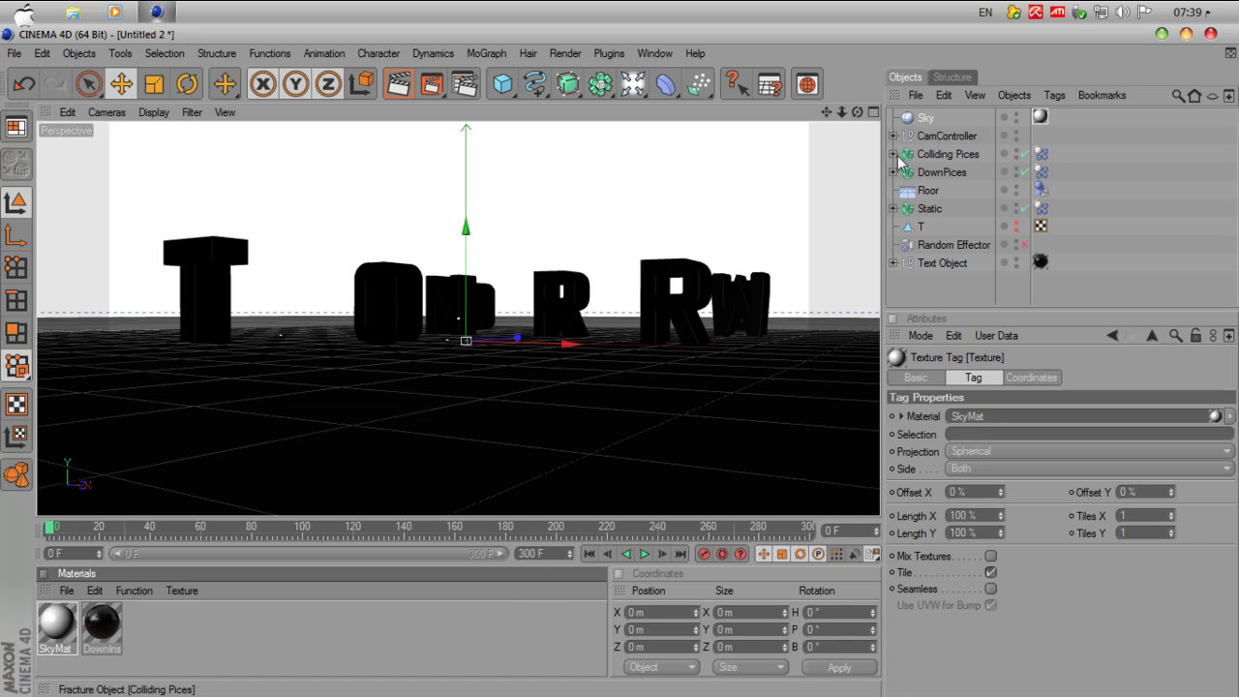
double_click(106, 629)
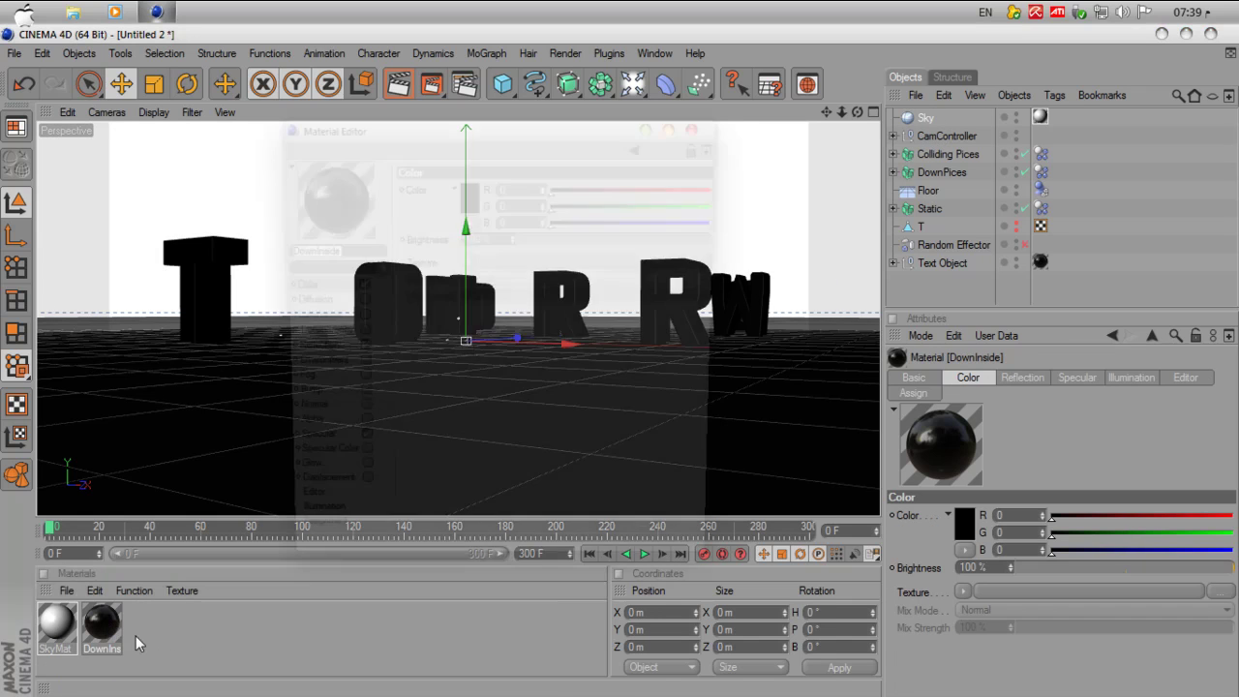
left_click_drag(462, 138, 530, 147)
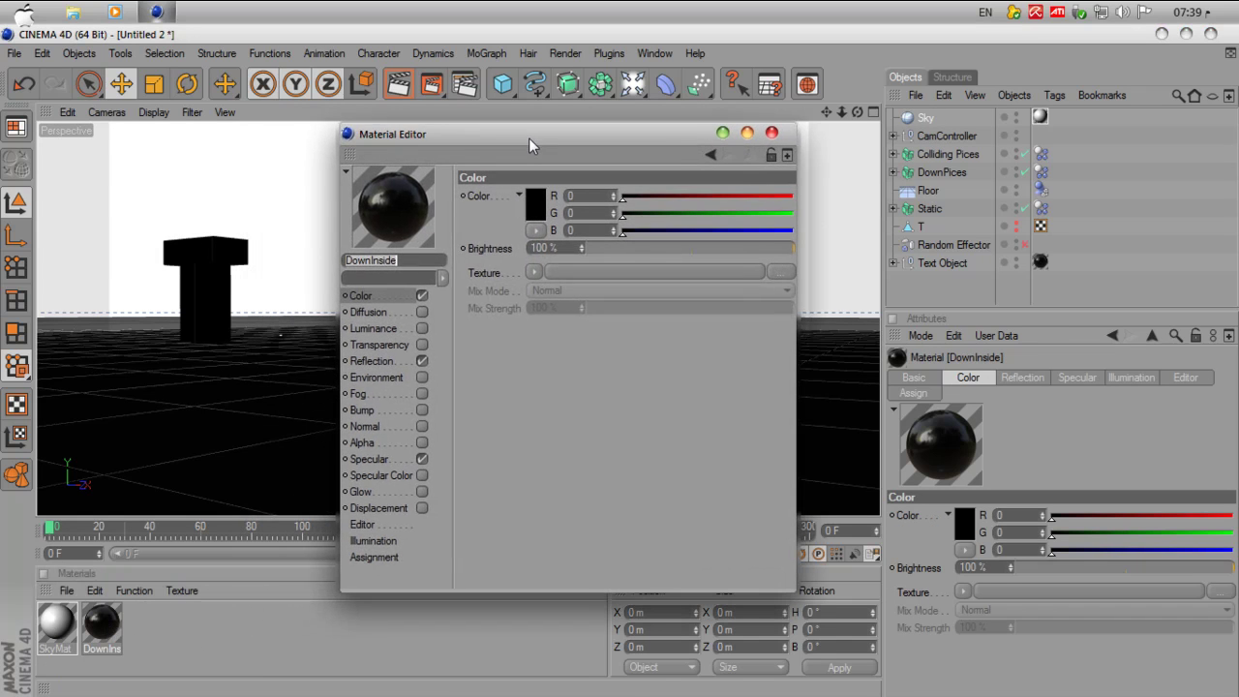
left_click(772, 132)
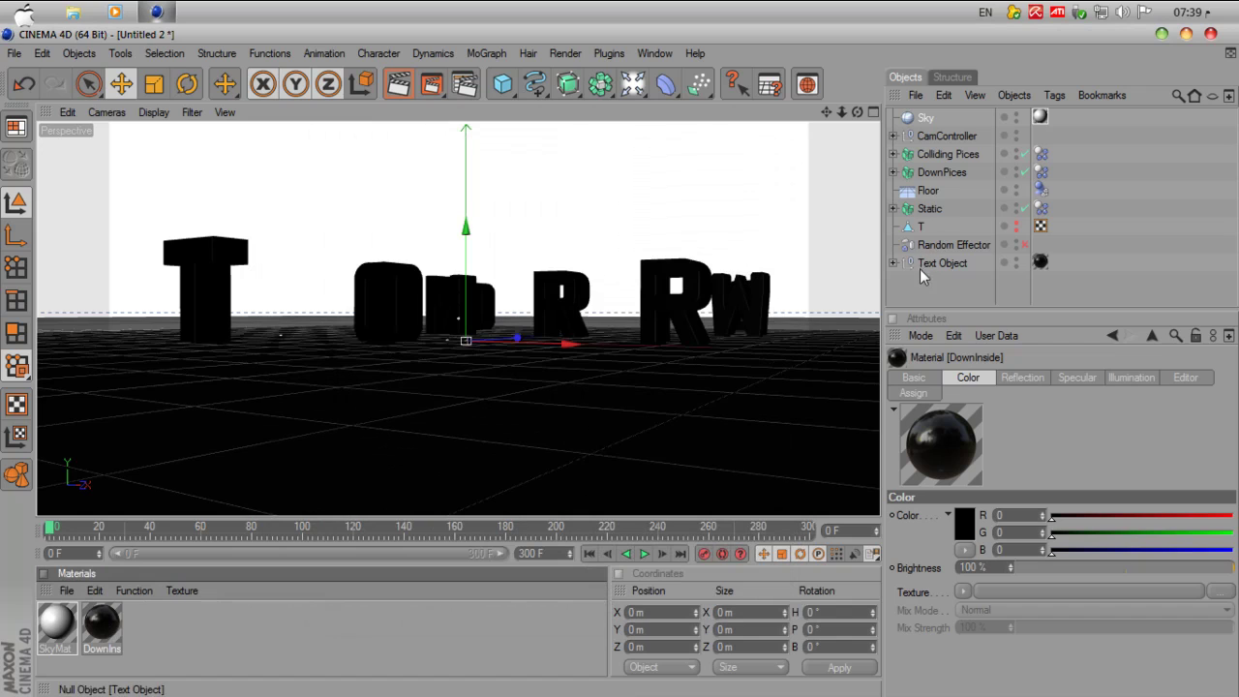
Create a Danel shader material and set its Diffuse color to white.
left_click(66, 591)
mouse_move(171, 378)
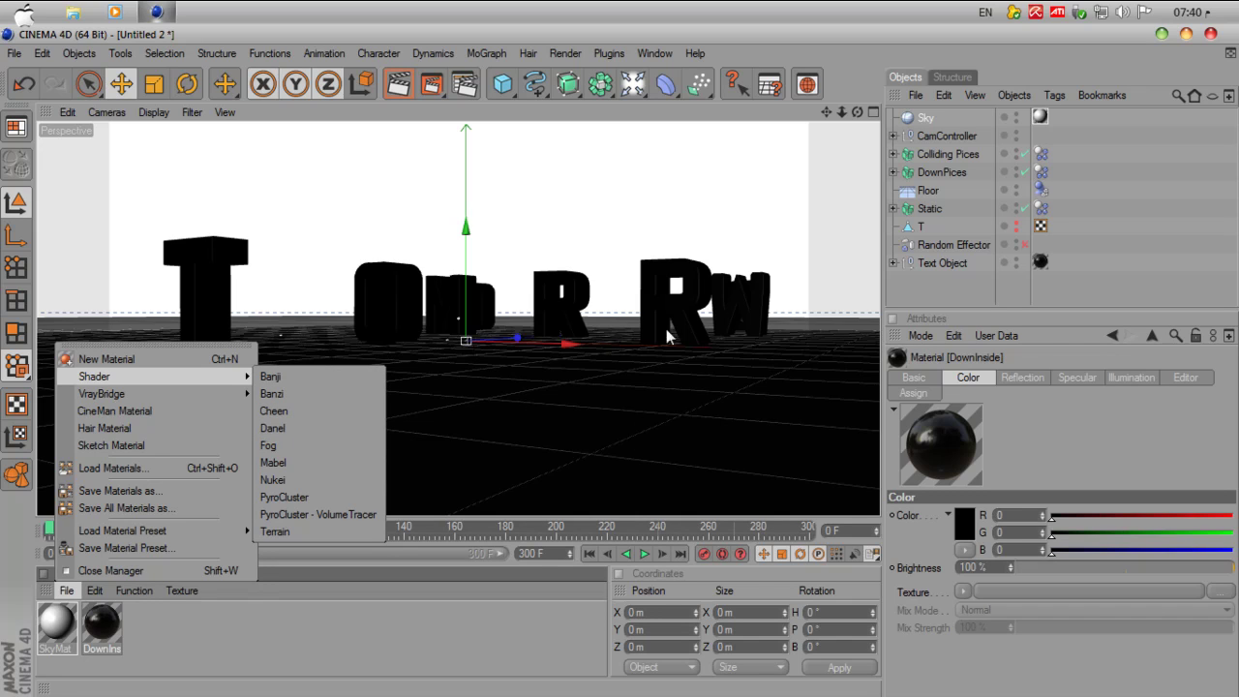
left_click(293, 429)
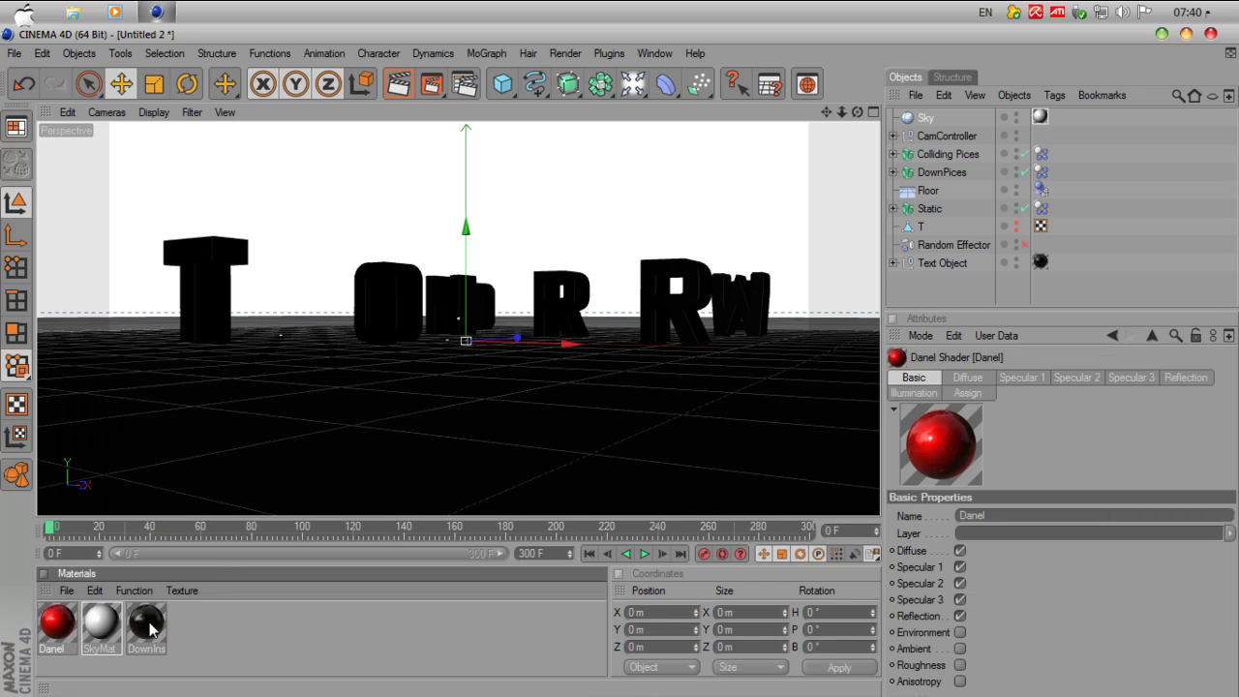
double_click(57, 625)
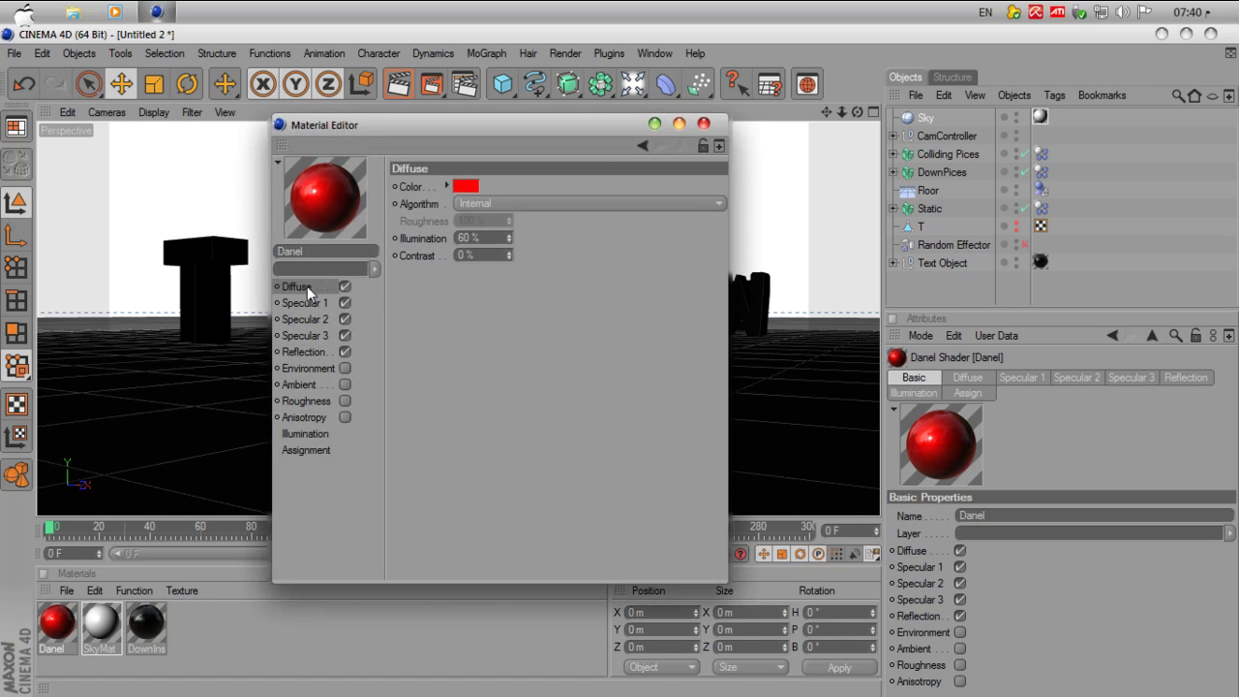
left_click(466, 187)
left_click(390, 192)
left_click(425, 262)
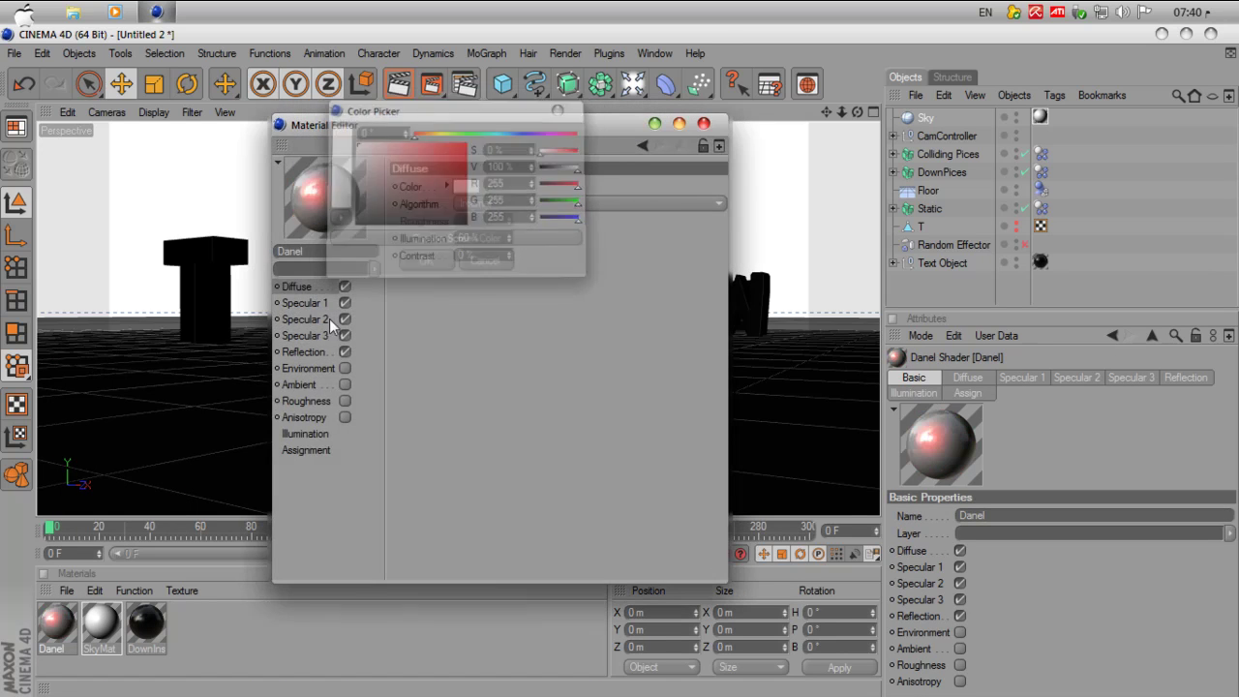
Set the Specular 2 color of the Danel material to white.
left_click(304, 303)
left_click(306, 319)
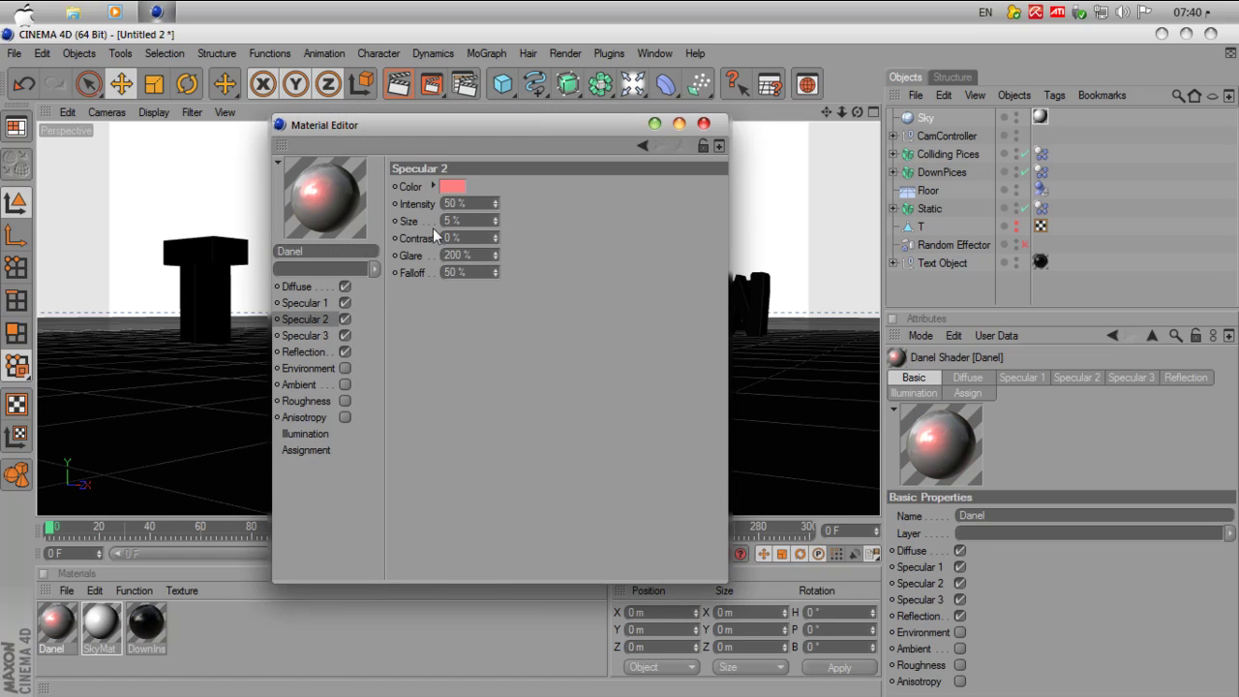
left_click(448, 192)
left_click_drag(362, 162, 331, 159)
left_click(415, 264)
Set the Specular 3 color of the Danel material to white and its Intensity to 20%.
left_click(304, 335)
left_click(453, 186)
left_click(356, 137)
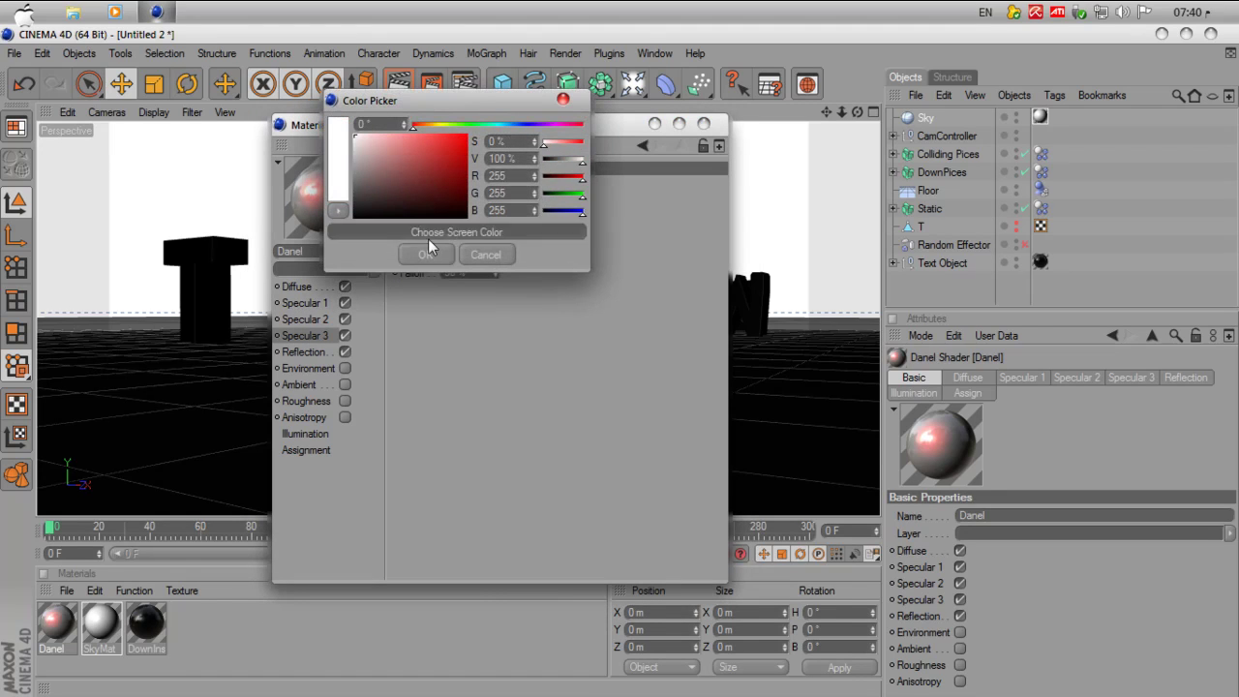
left_click(427, 254)
left_click(426, 230)
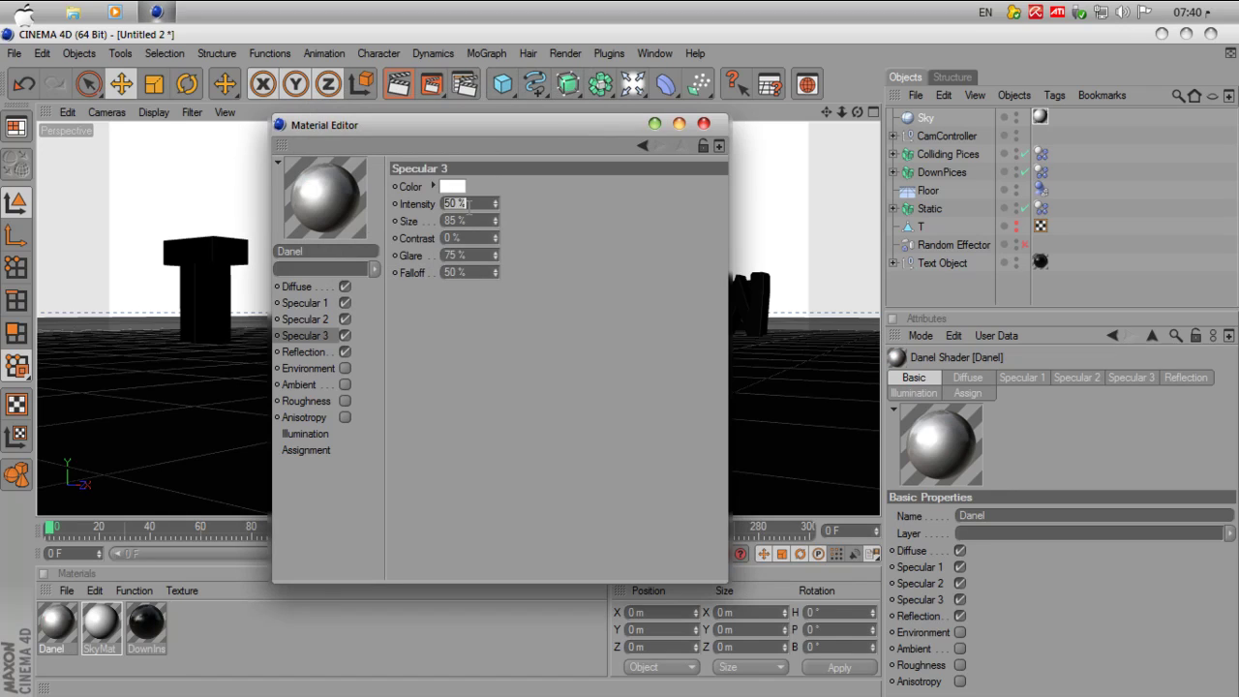
type("20")
key("Return")
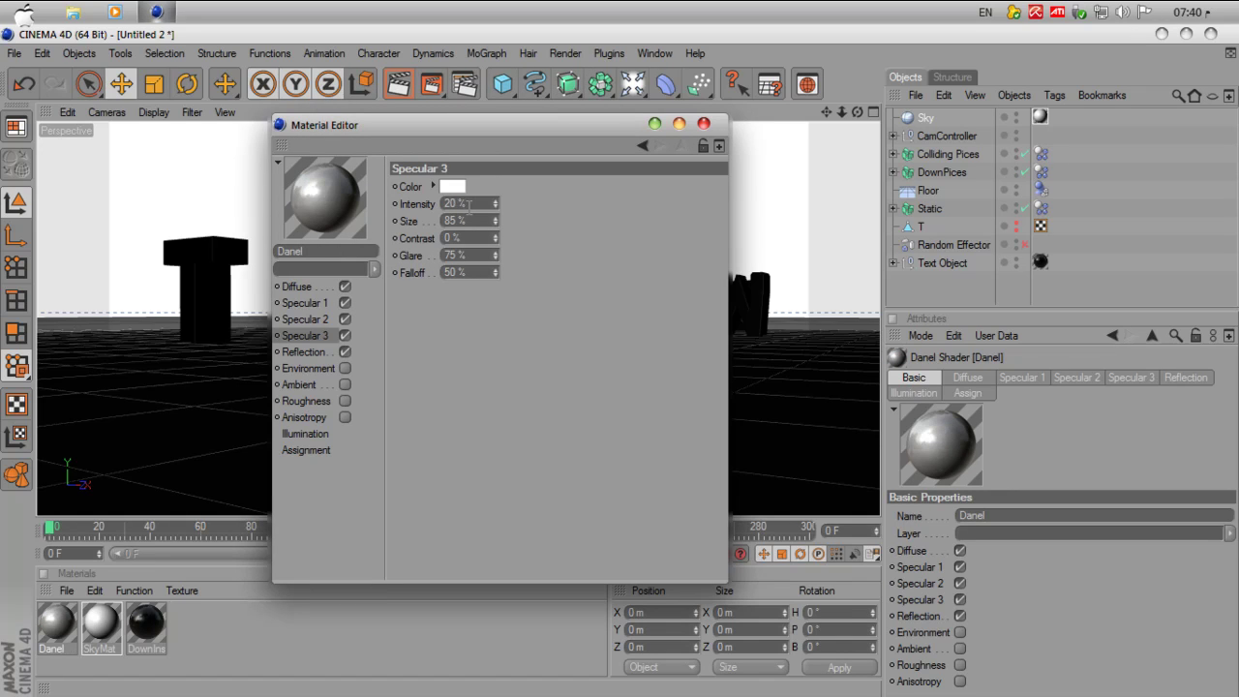
Set the Danel material's reflection Edge Intensity to 70% and close the material editor.
left_click(313, 353)
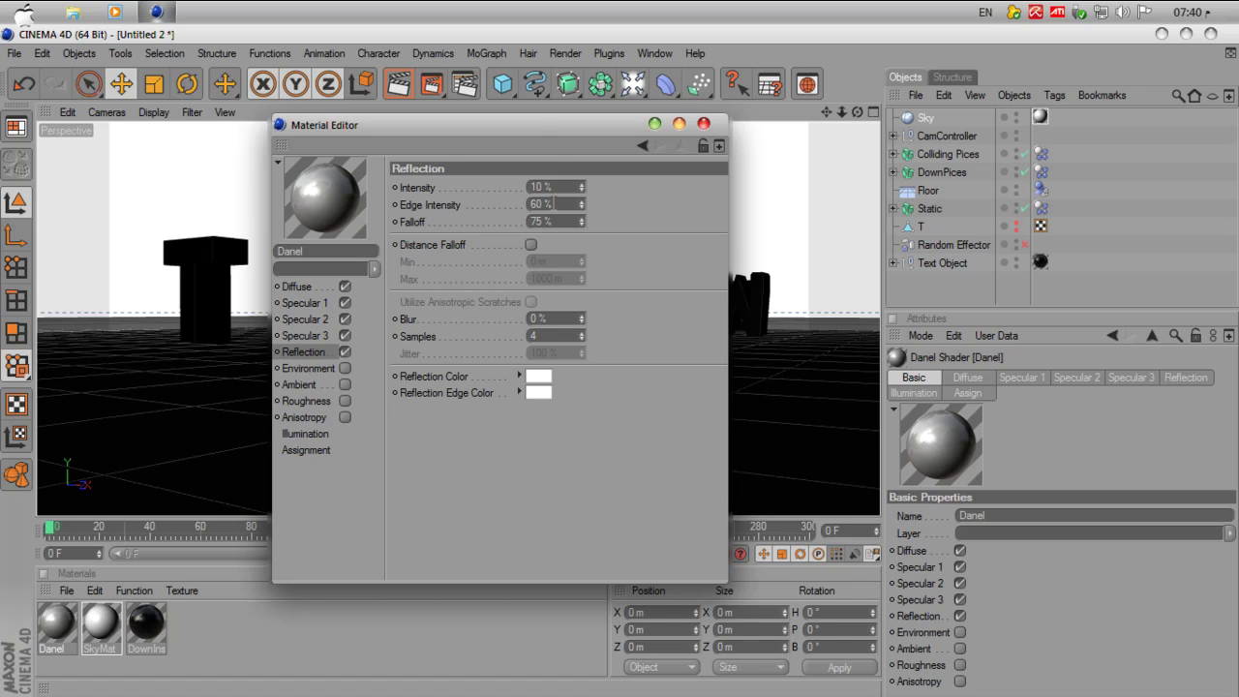
left_click_drag(537, 122, 633, 401)
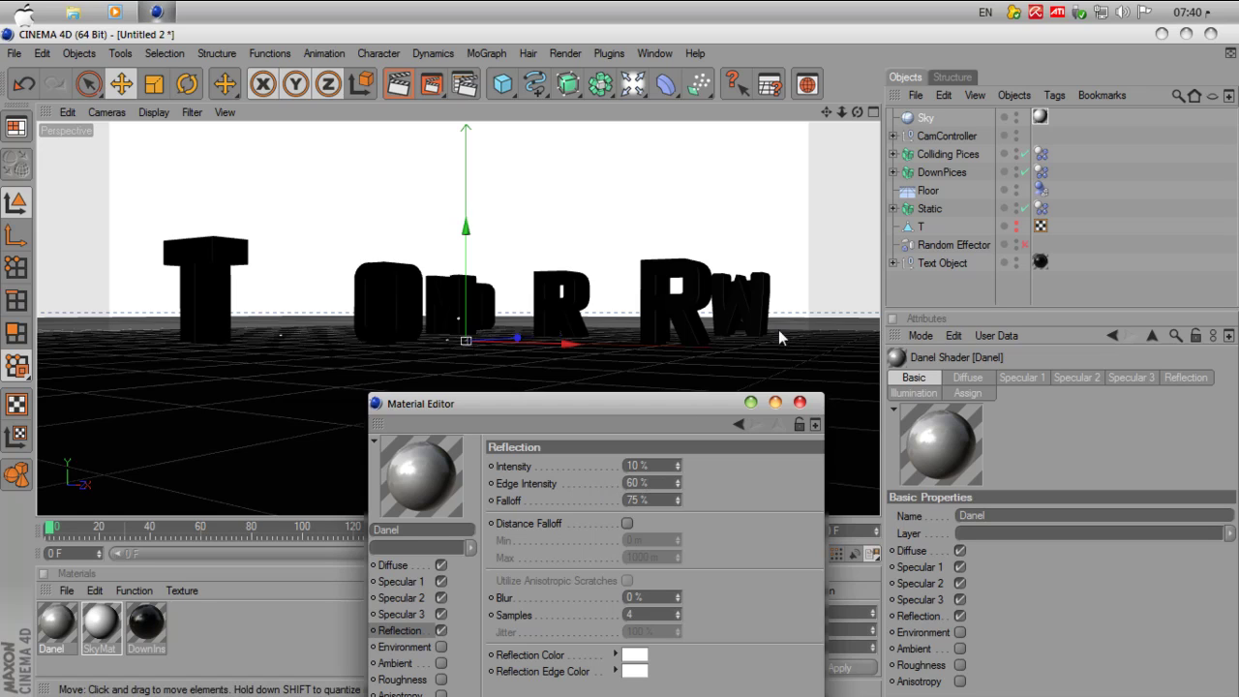
double_click(651, 483)
type("1")
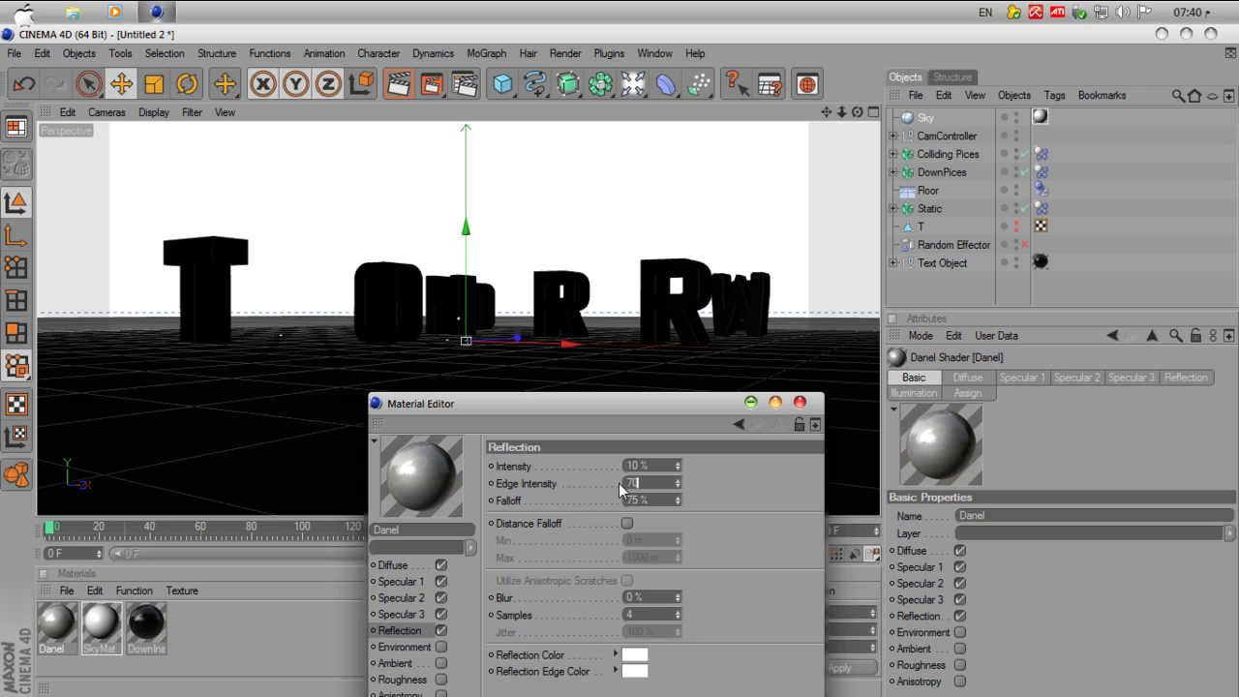
left_click_drag(542, 404, 426, 140)
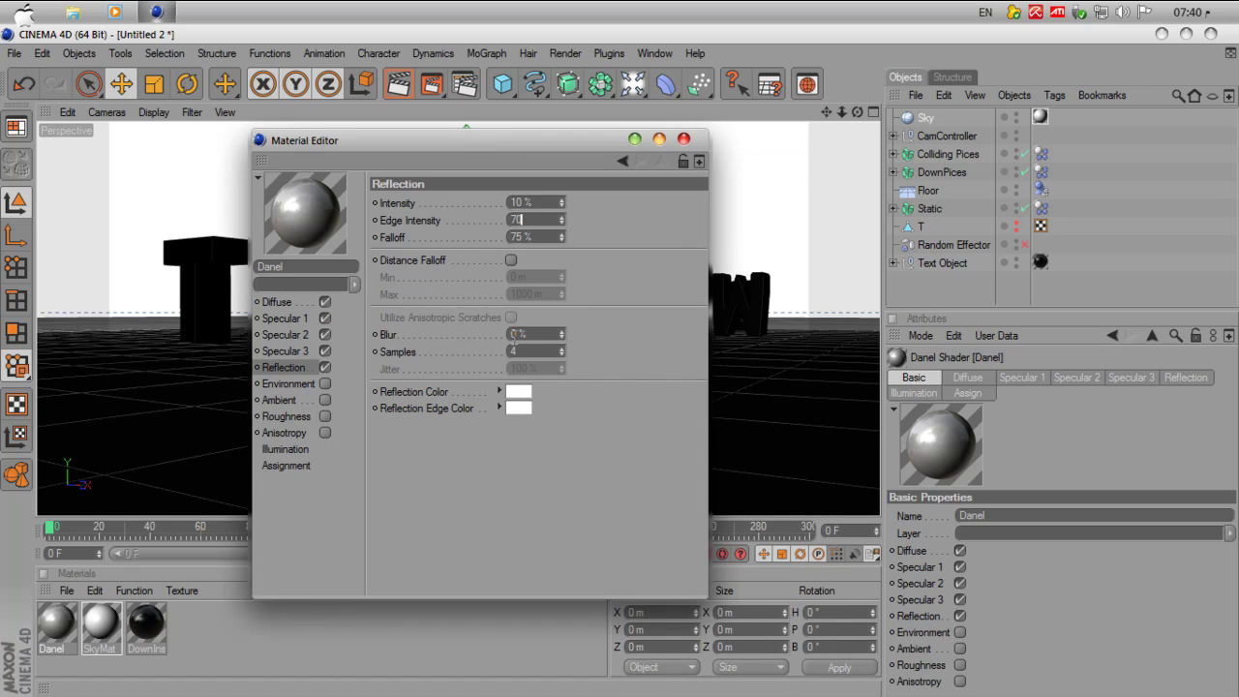
left_click(683, 138)
Apply the Danel material to the Floor object.
left_click(95, 647)
left_click(54, 639)
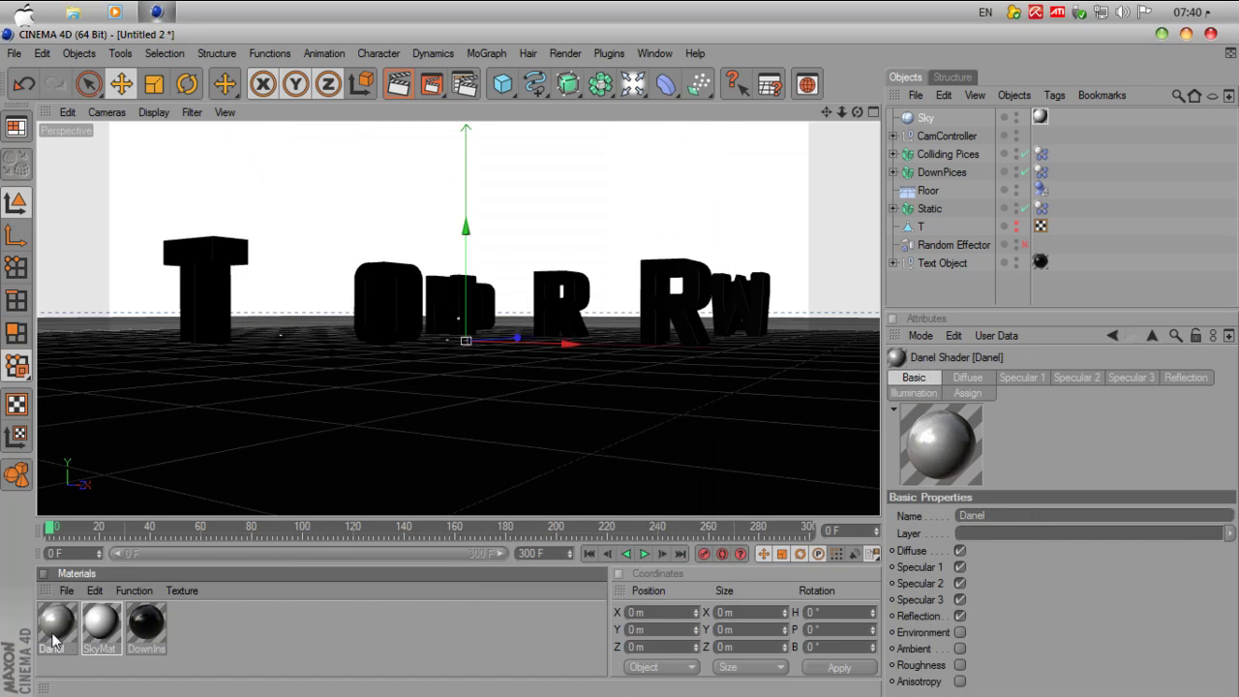
left_click_drag(53, 639, 932, 196)
left_click(930, 191)
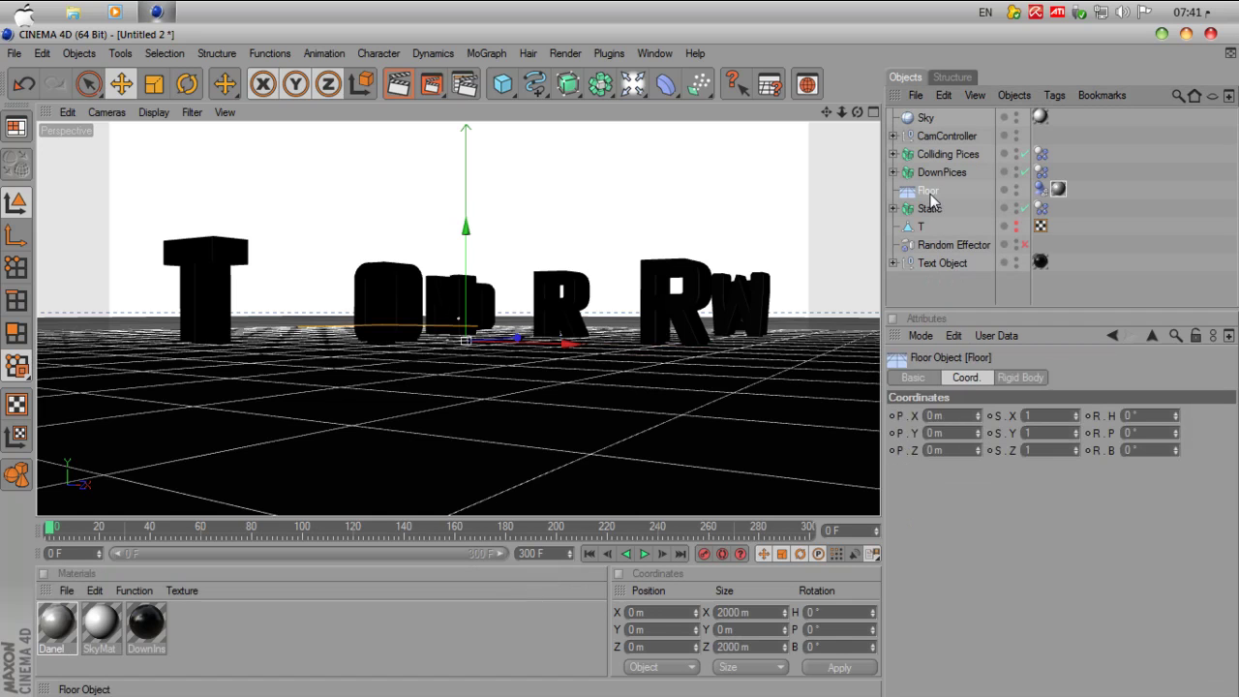
left_click(979, 297)
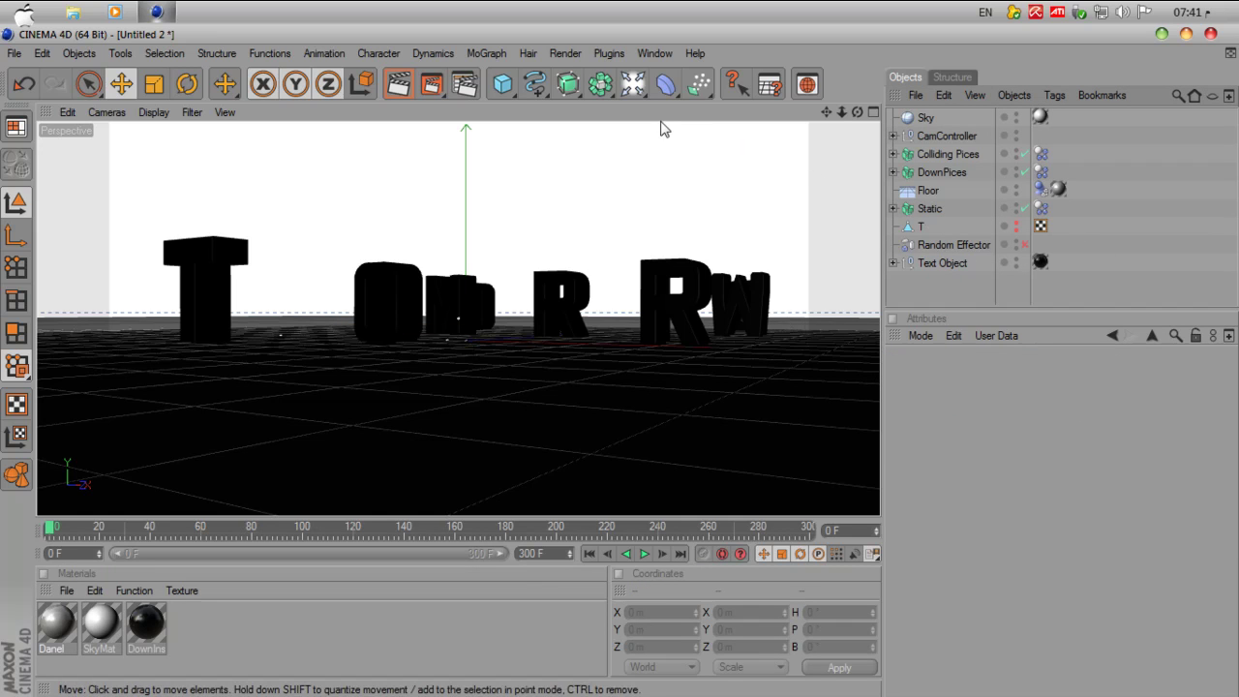
Add an area light to the scene.
left_click(634, 87)
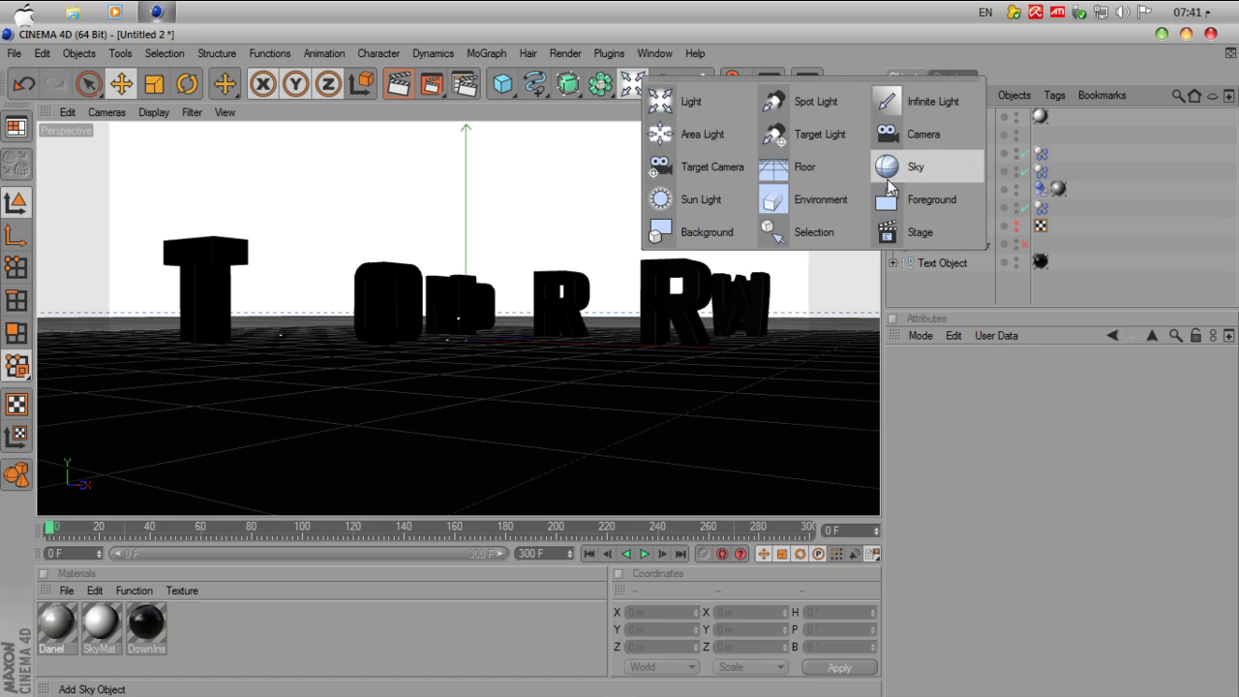
left_click(693, 138)
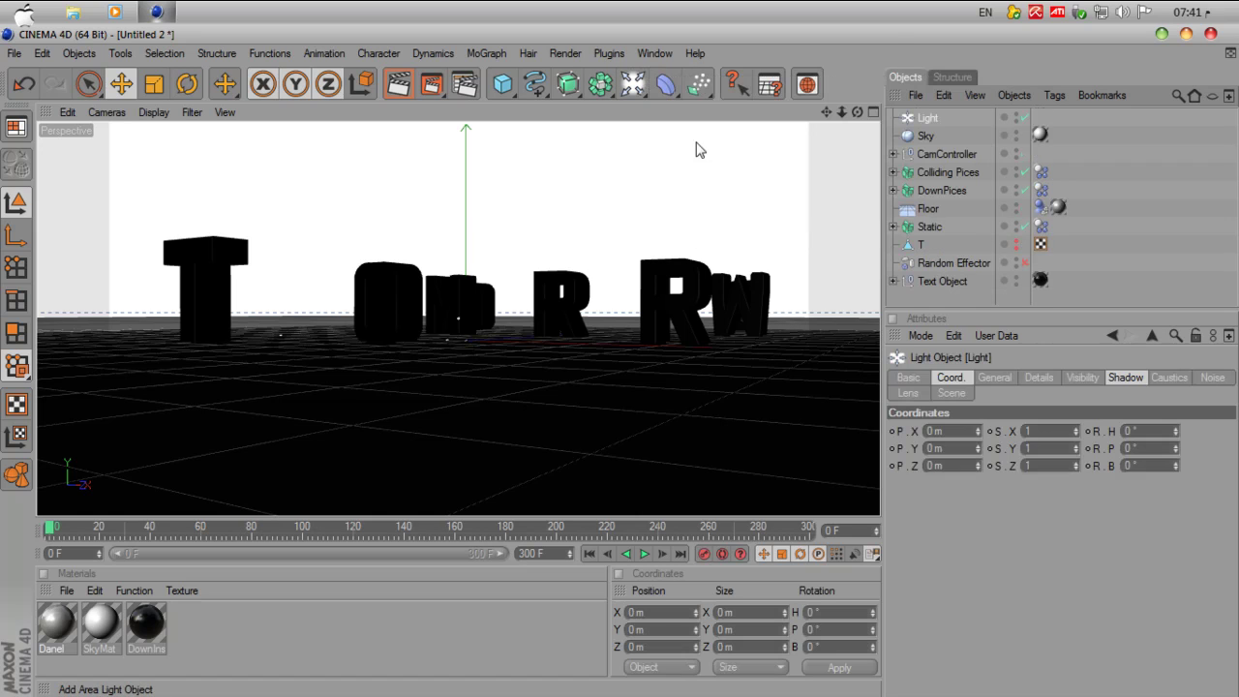
Widen the area light in the front view to span the whole row of letters and slightly increase its height.
left_click(872, 113)
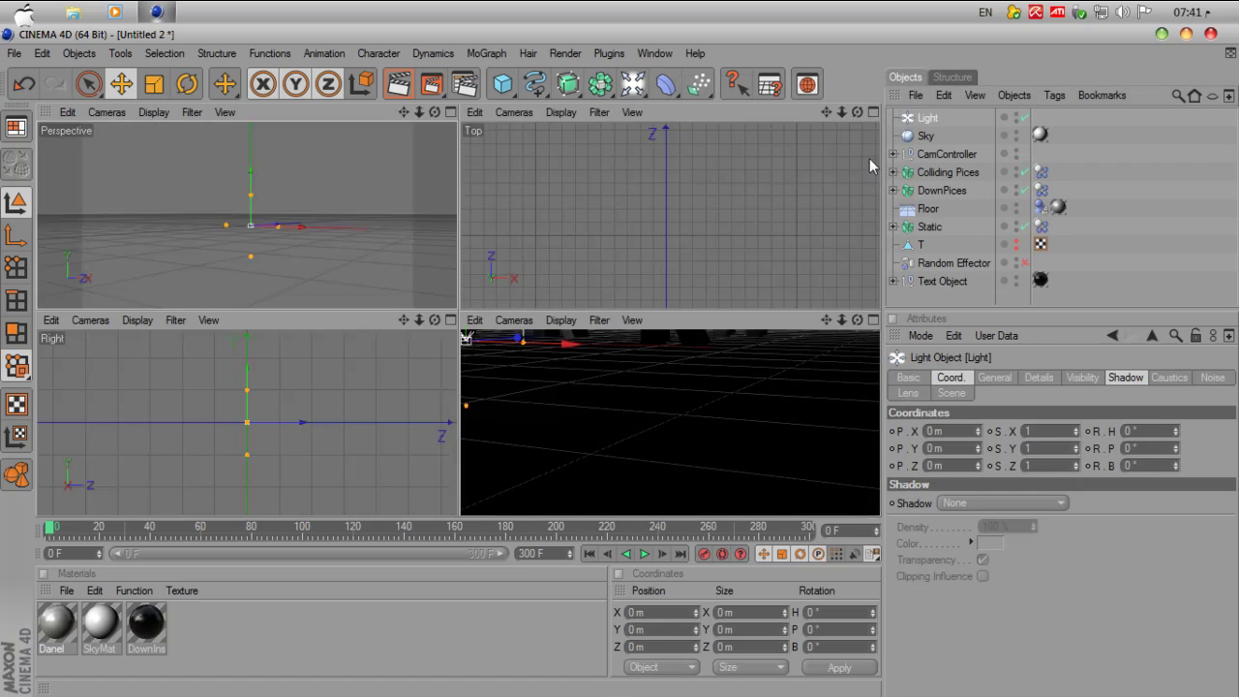
middle_click(806, 346)
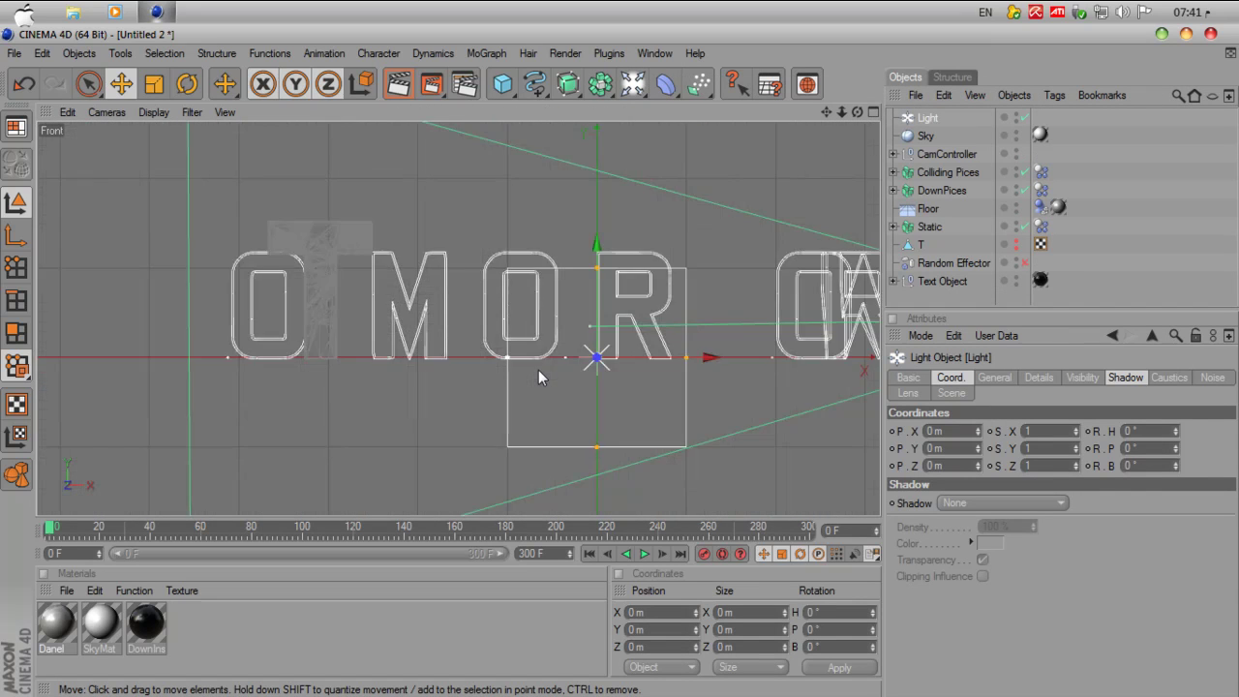
scroll(538, 370, "down", 3)
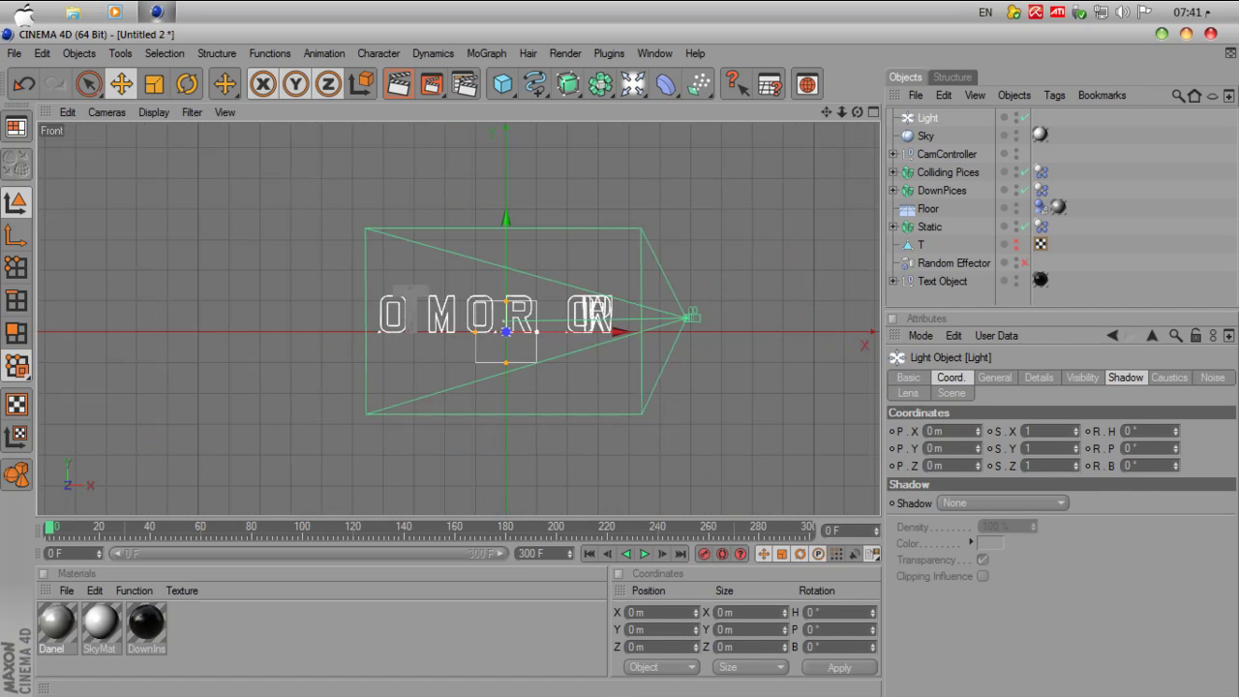
left_click_drag(537, 333, 630, 332)
left_click_drag(506, 364, 505, 374)
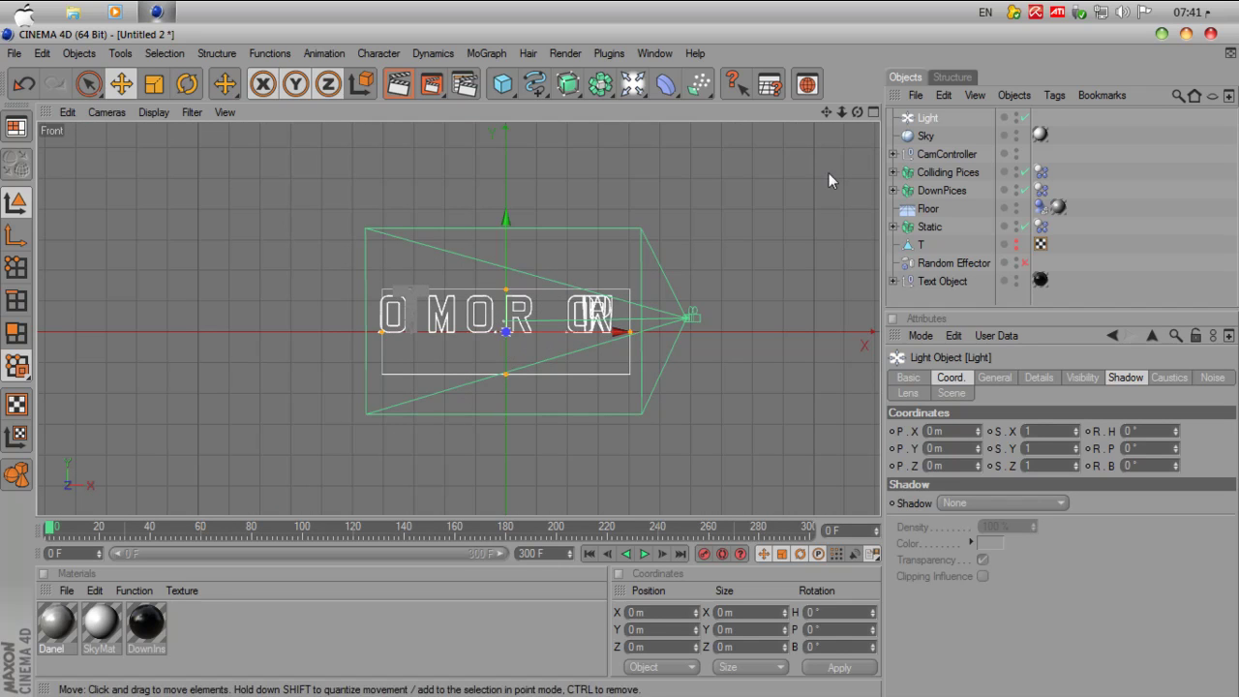
Move the area light in front of the letters to Z about -491 m and raise it to Y about 292 m.
left_click(873, 112)
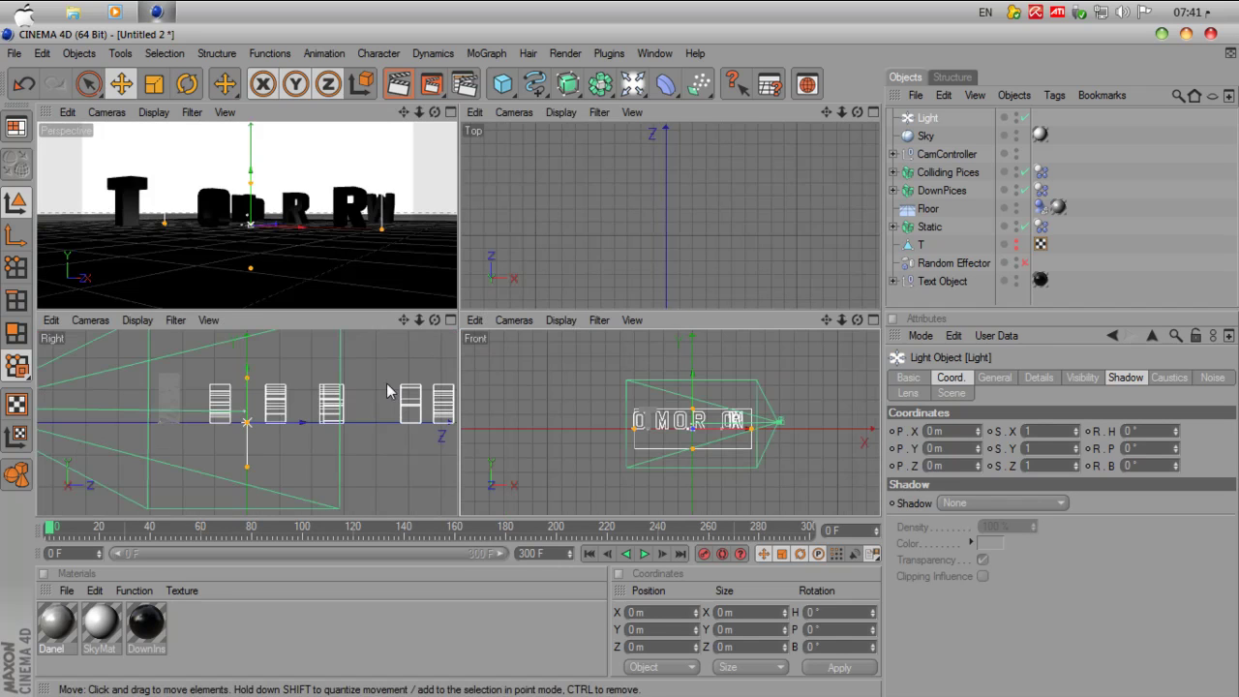
middle_click(451, 350)
left_click_drag(573, 319, 237, 319)
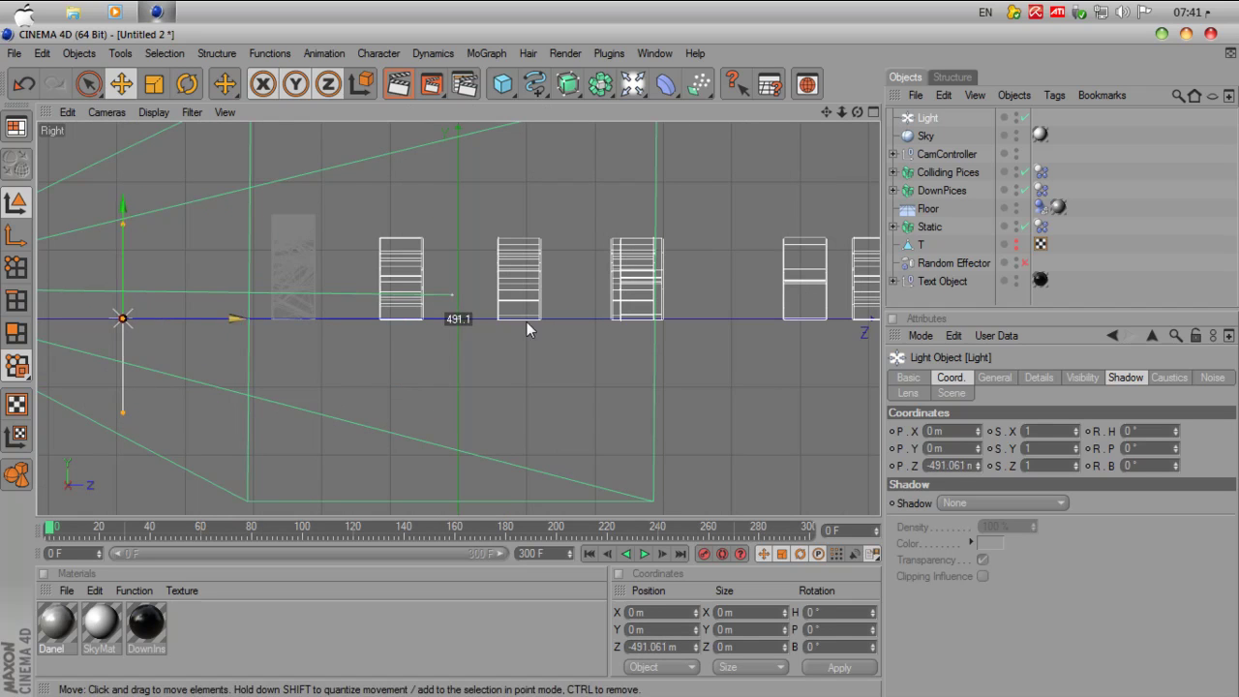
left_click_drag(126, 211, 126, 10)
left_click(874, 112)
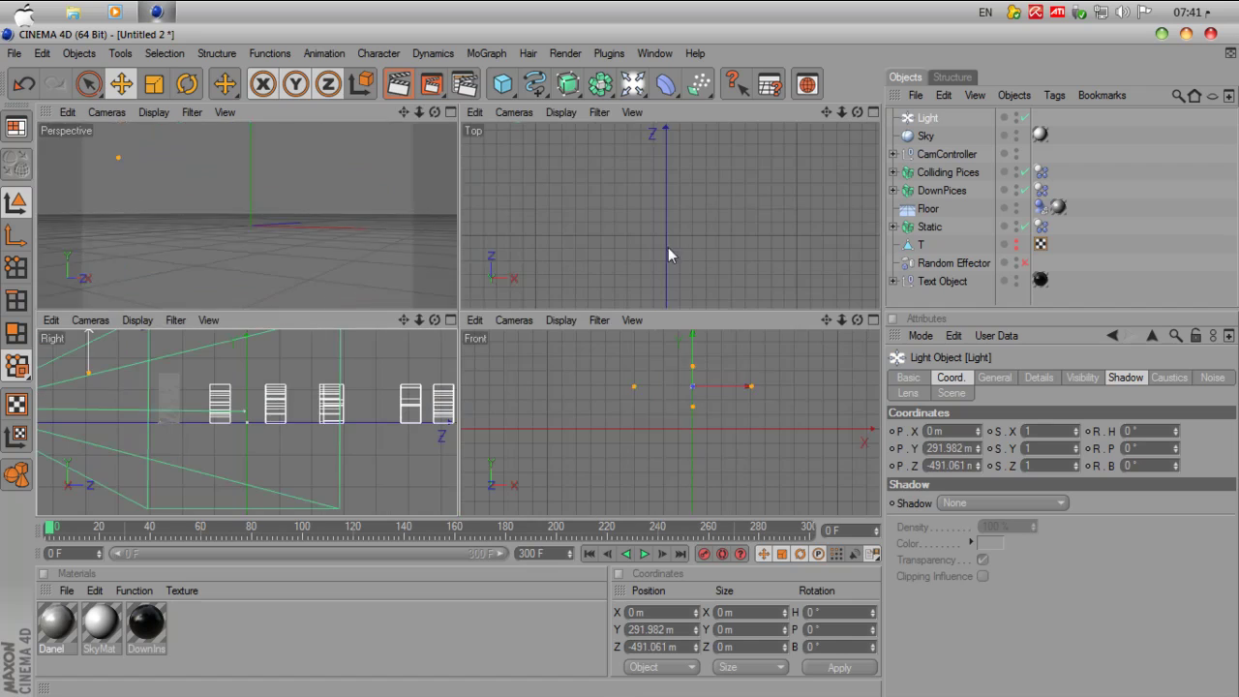
left_click(451, 114)
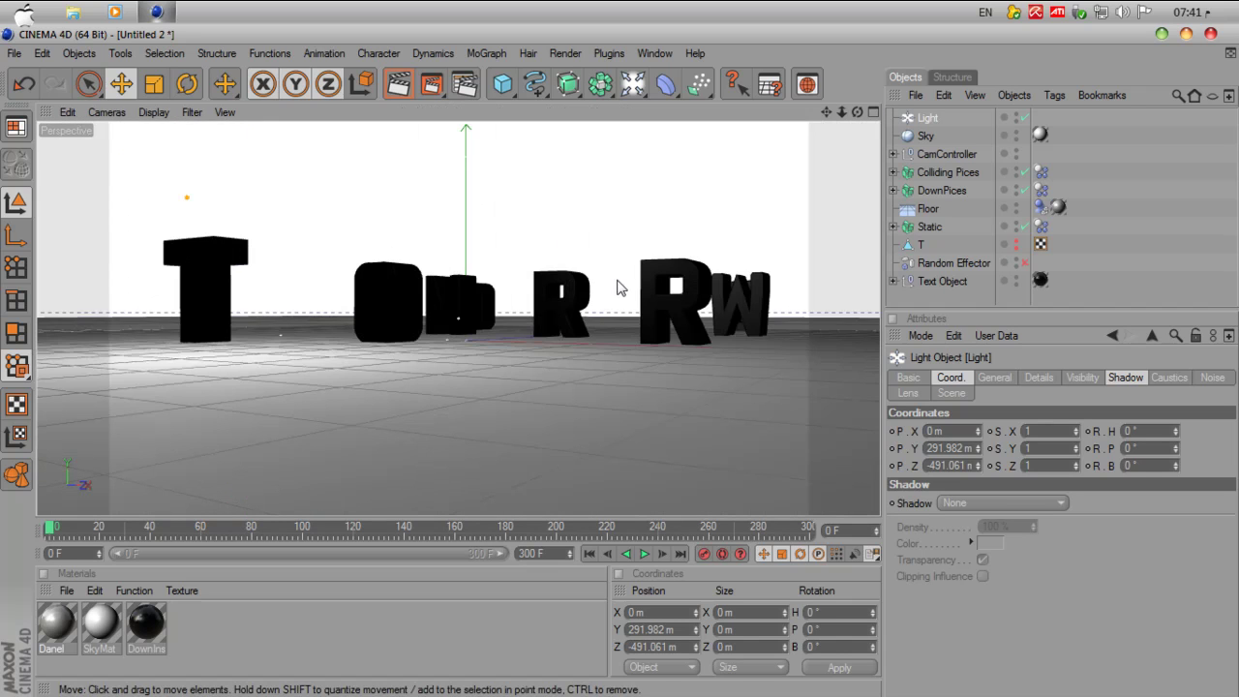
Leave the Camera object's view and show the whole scene through the free perspective view.
left_click(893, 154)
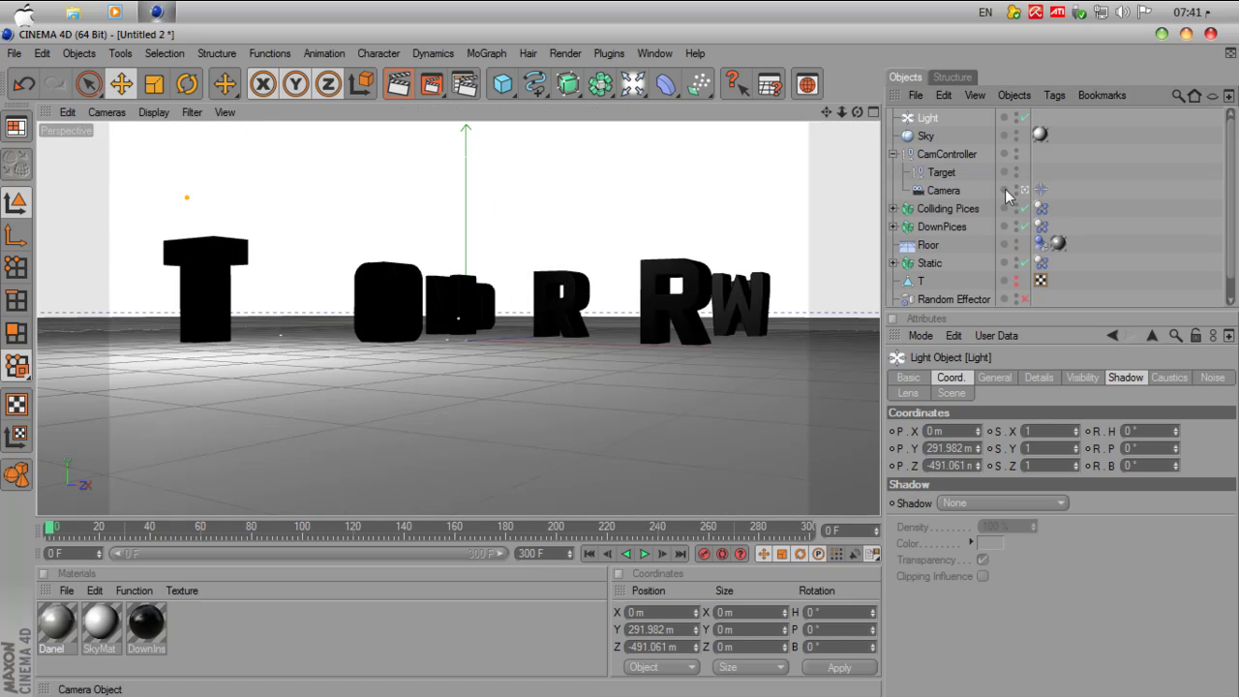
left_click(1024, 191)
scroll(620, 241, "down", 3)
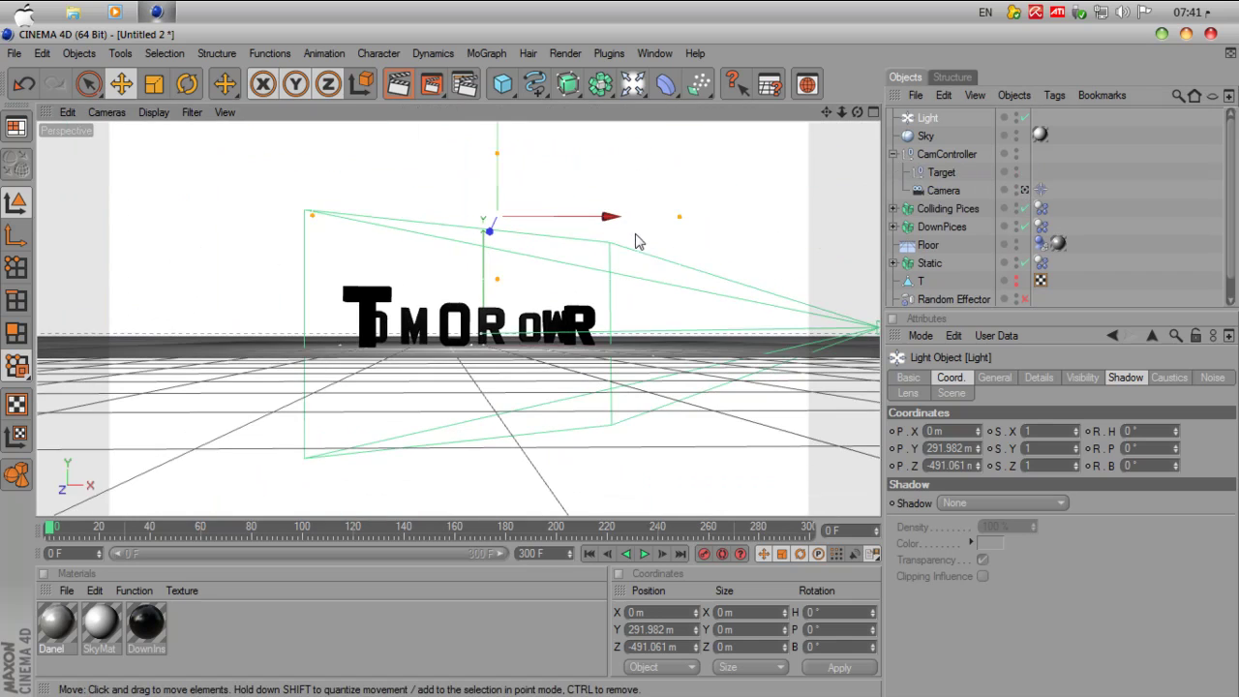
left_click(874, 112)
left_click(874, 112)
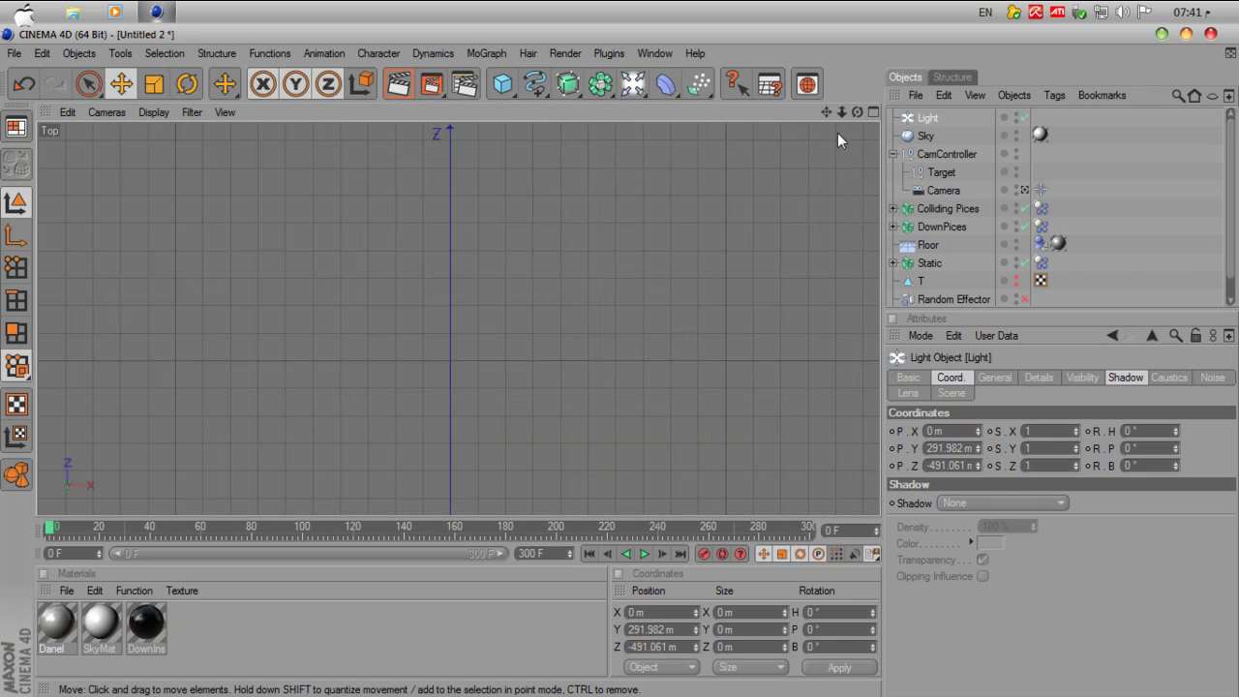
left_click(874, 113)
left_click(451, 112)
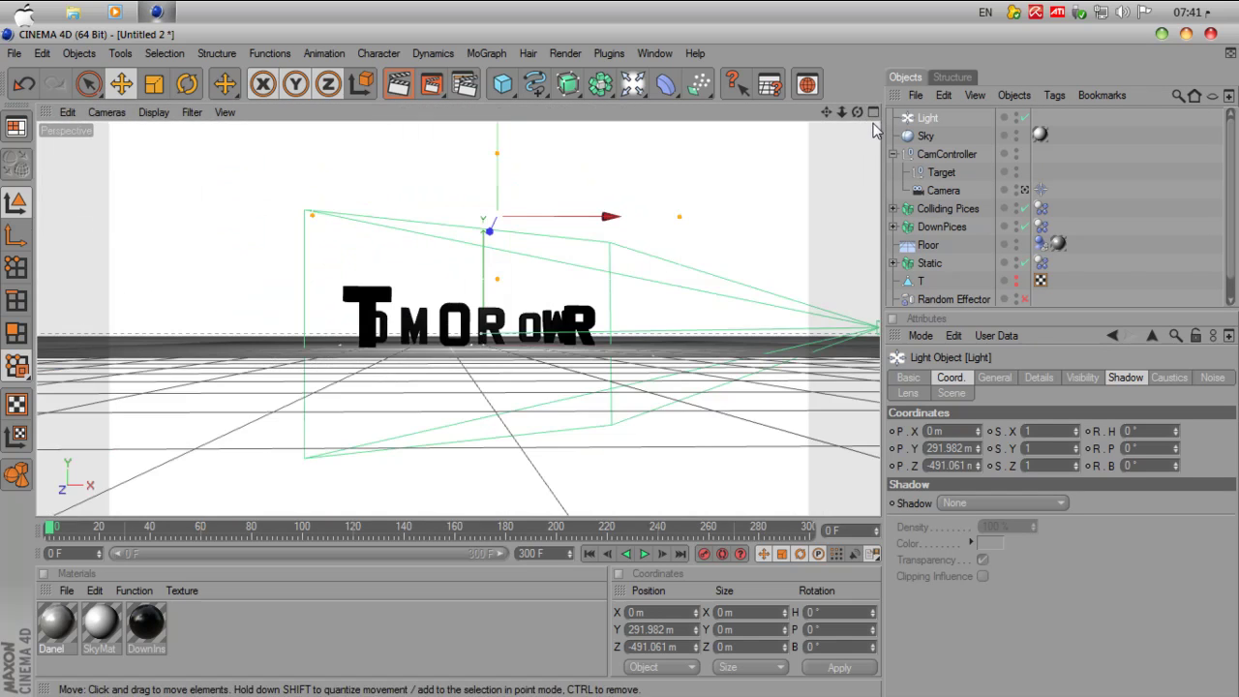
Move the area light further away from the letters to Z about -1125 m and raise it to Y about 580 m.
left_click_drag(857, 112, 499, 211)
scroll(812, 190, "down", 2)
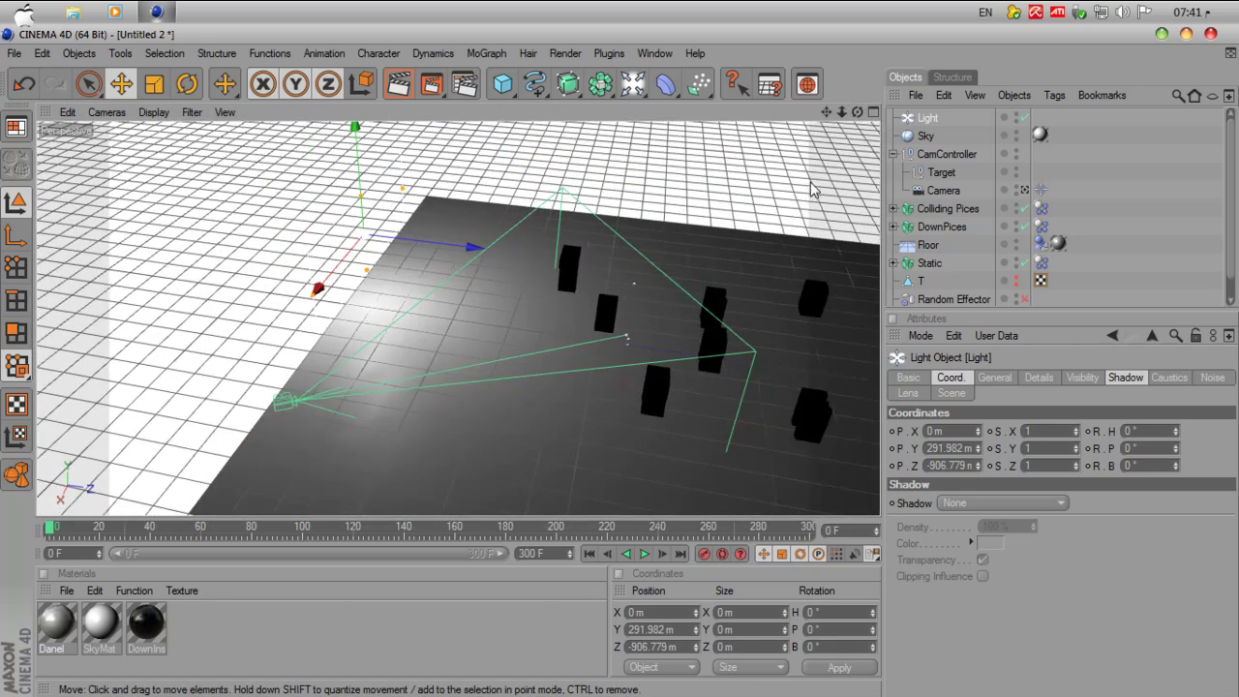
left_click_drag(857, 112, 539, 249)
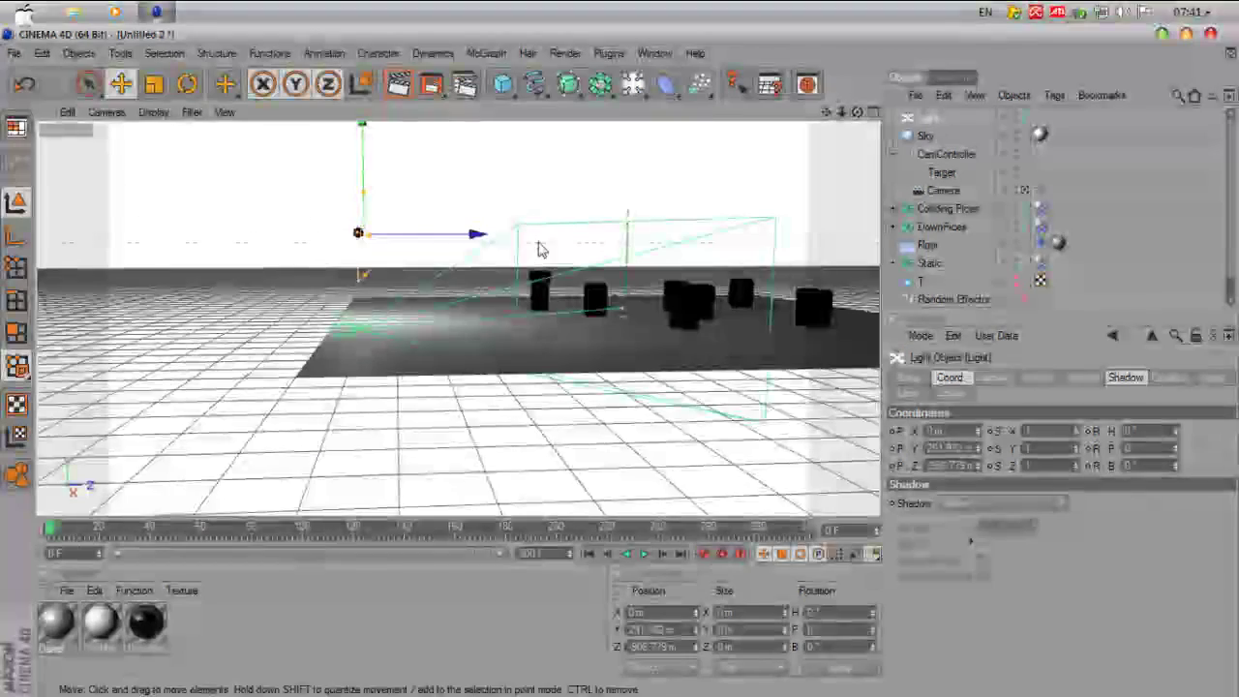
left_click_drag(456, 242, 373, 235)
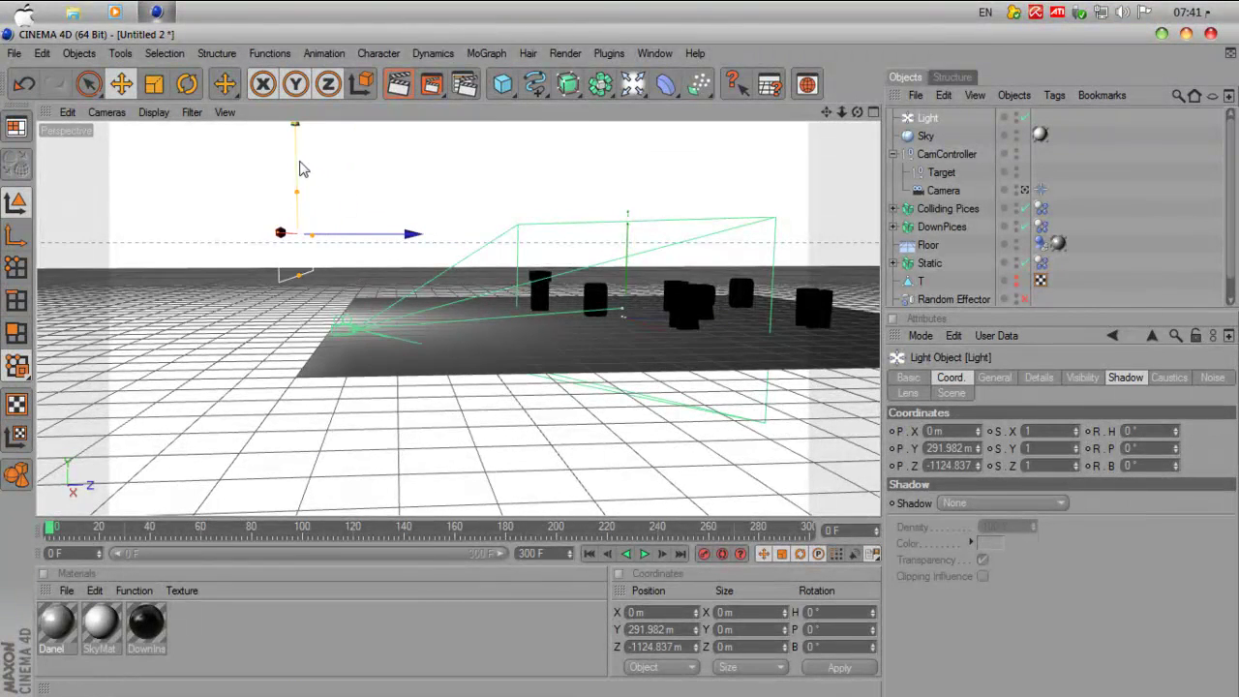
left_click_drag(300, 169, 298, 68)
scroll(485, 204, "down", 1)
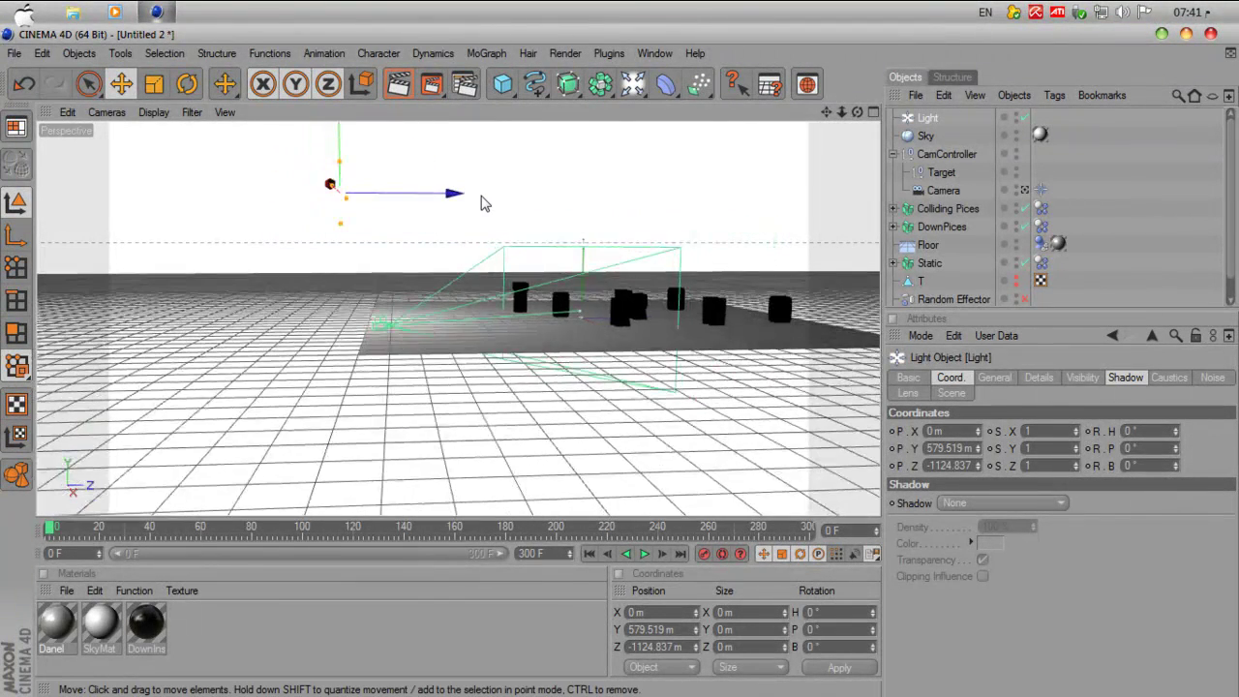
Tilt the area light to a pitch of about -37° and reposition it at Y about 900 m, Z about -1022 m.
left_click(187, 85)
mouse_move(309, 261)
left_mouse_down()
mouse_move(275, 226)
mouse_move(287, 250)
left_mouse_up()
left_click(121, 84)
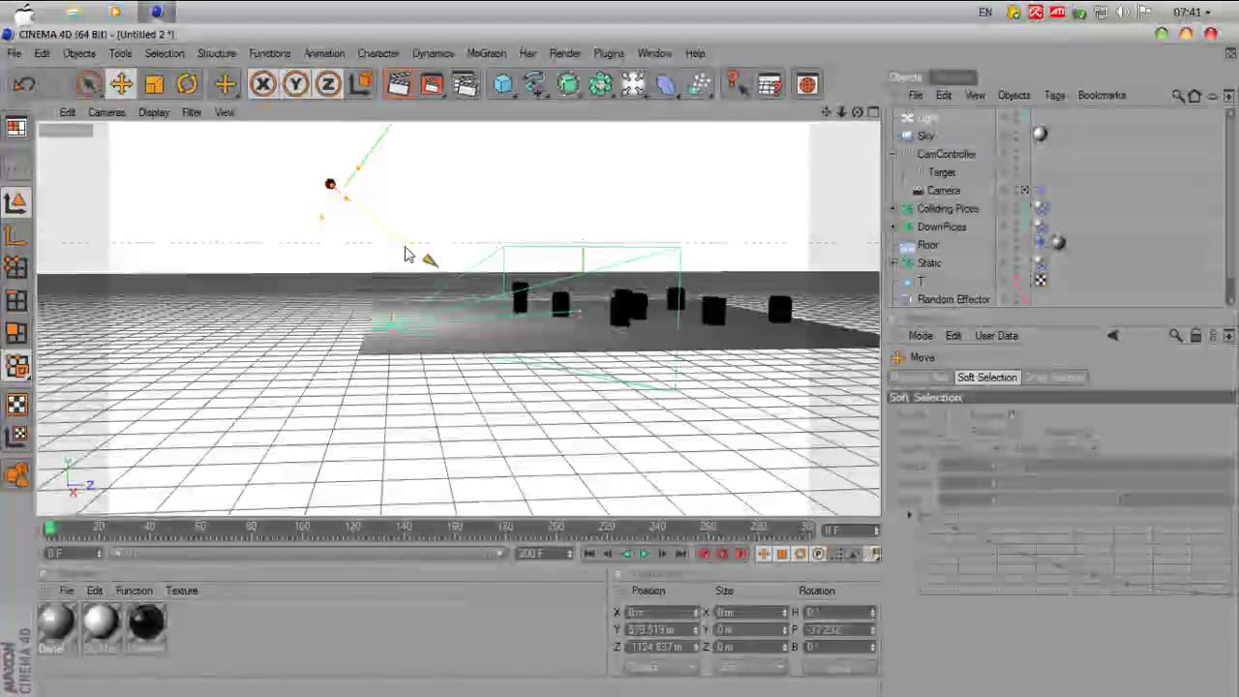
left_click_drag(410, 254, 445, 189)
Return the perspective view to the animated Camera under CamController.
middle_click(778, 274)
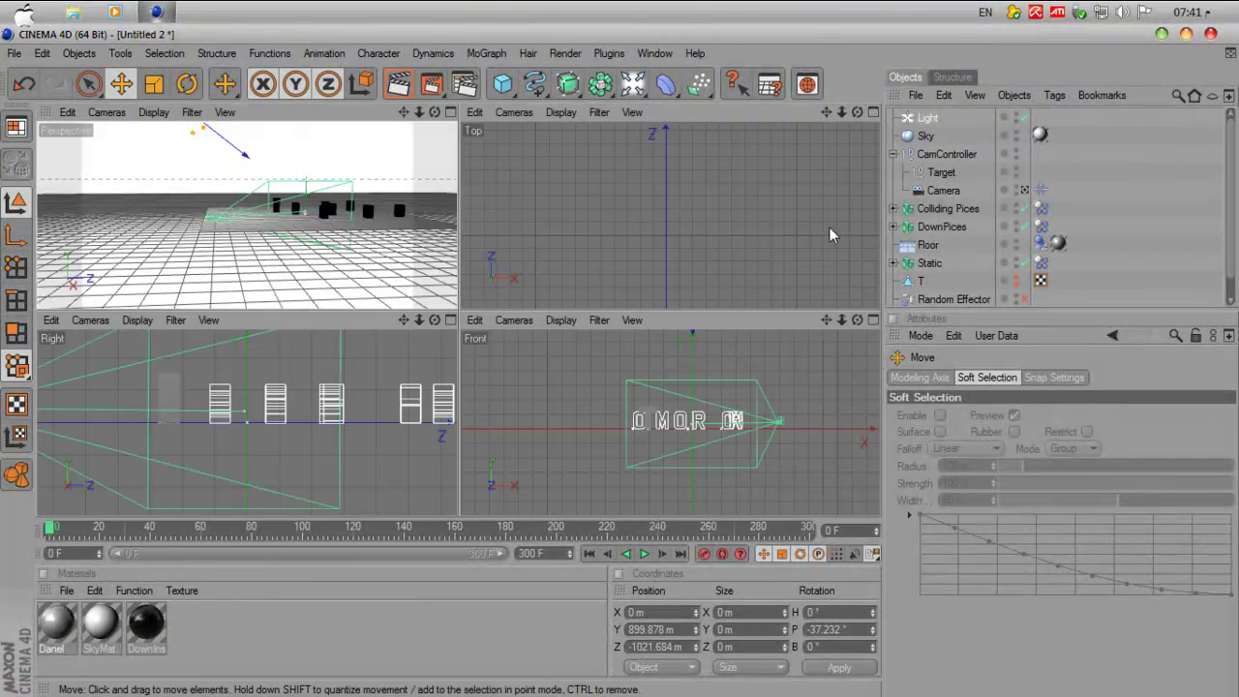
middle_click(440, 155)
left_click(1024, 189)
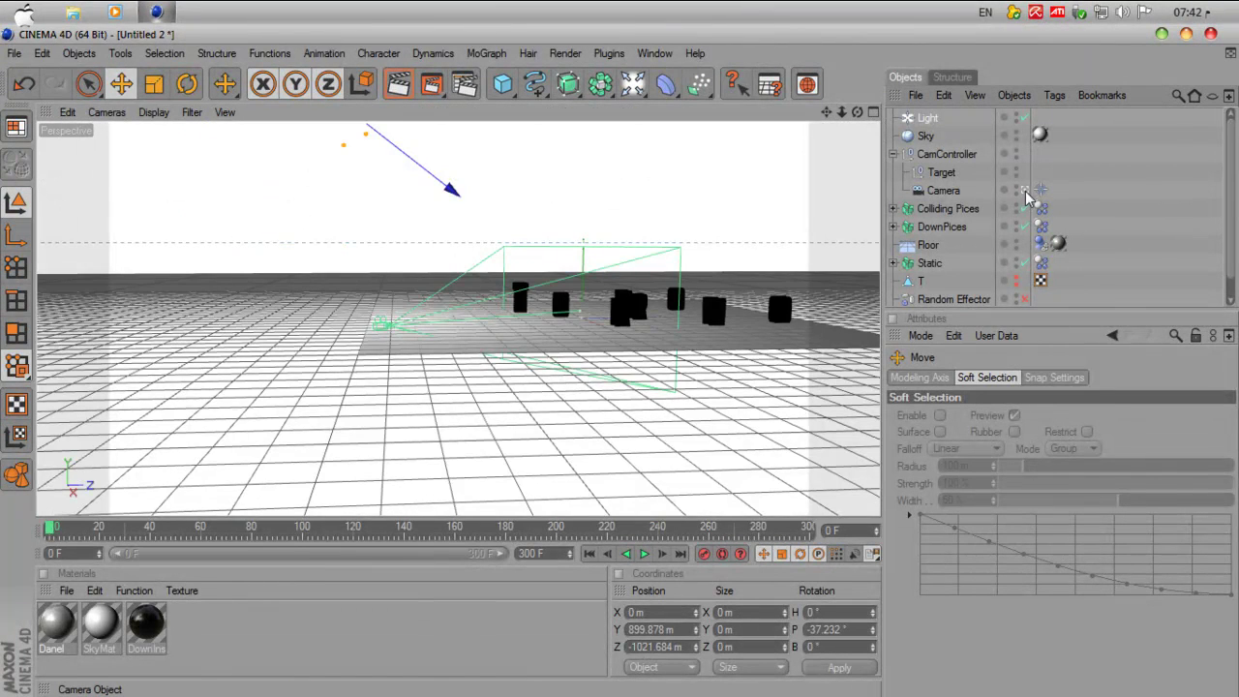
left_click(343, 623)
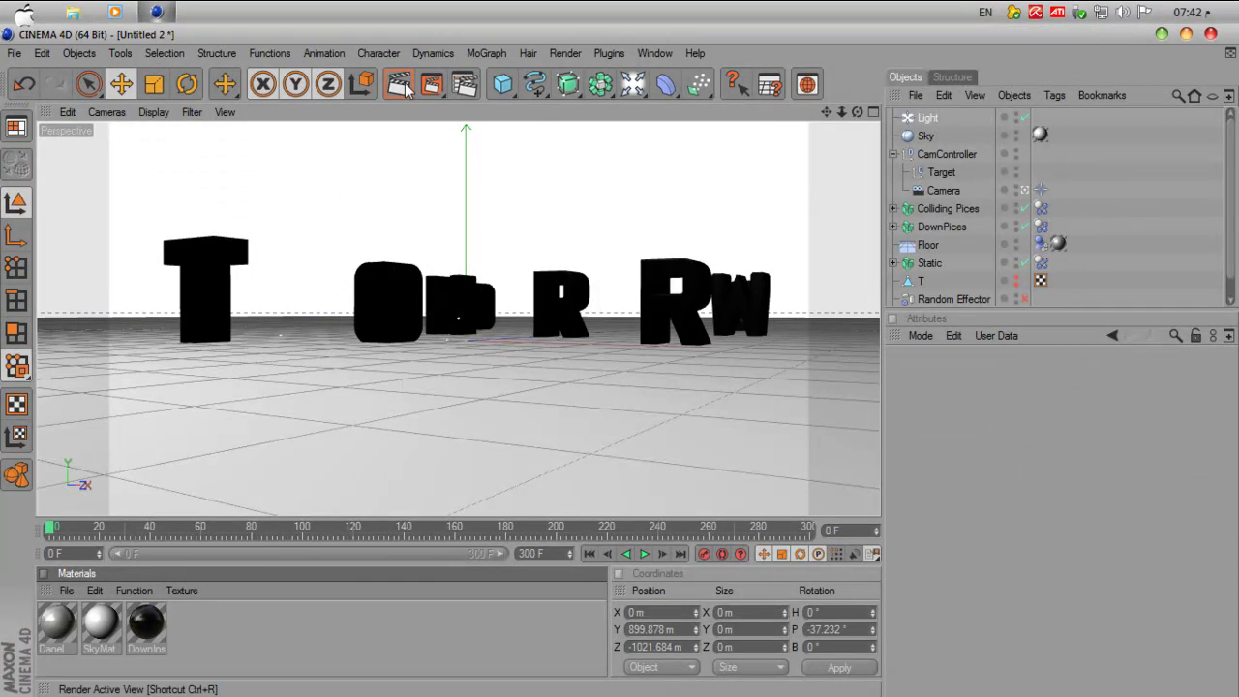
Add the Global Illumination effect to the render settings and set its GI Mode to IR + QMC (Still Image).
left_click(471, 88)
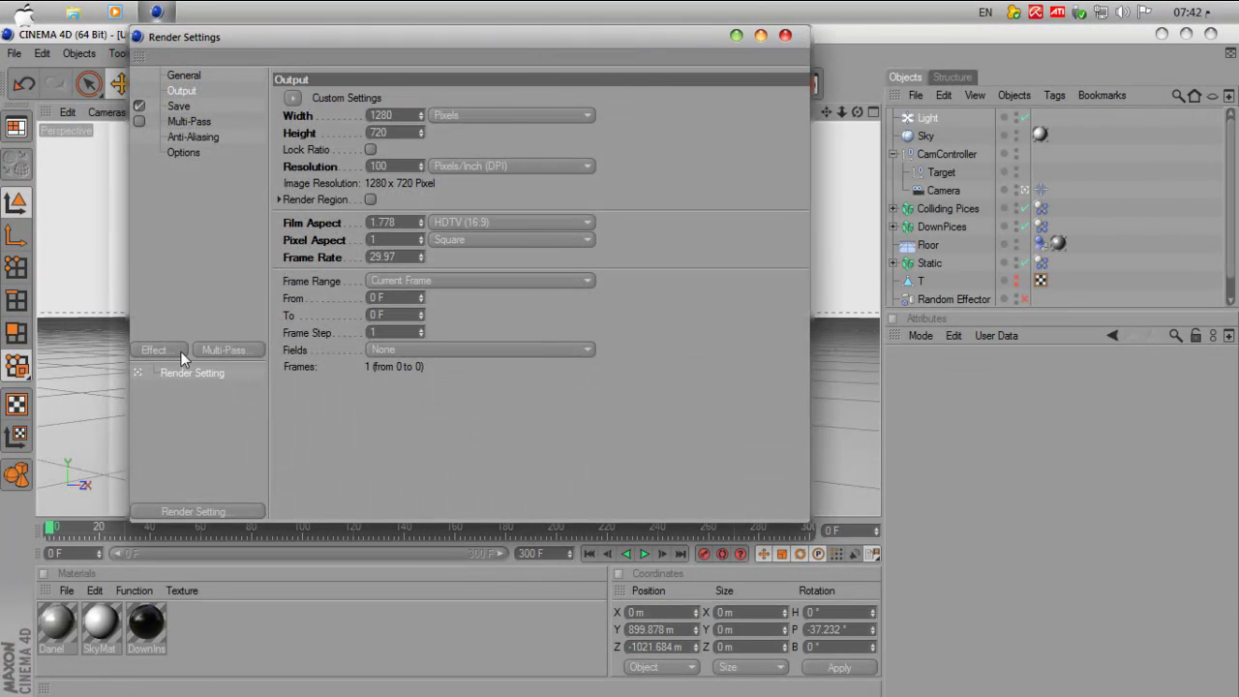
left_click(182, 351)
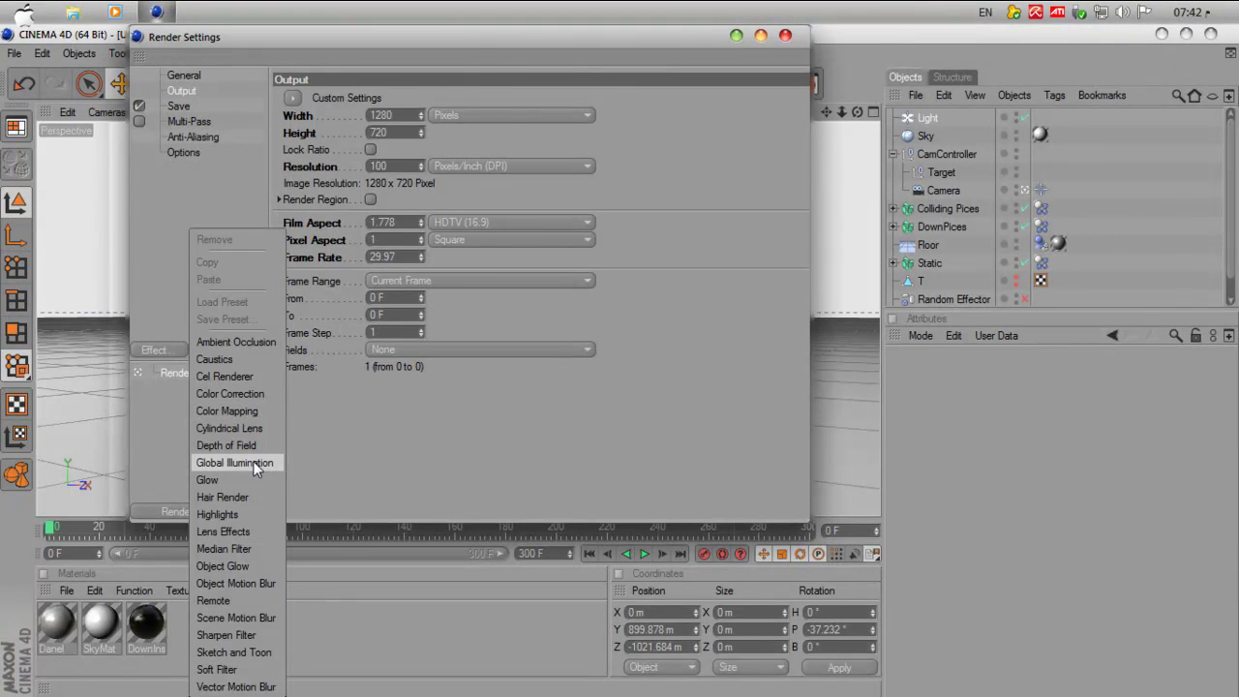
left_click(236, 463)
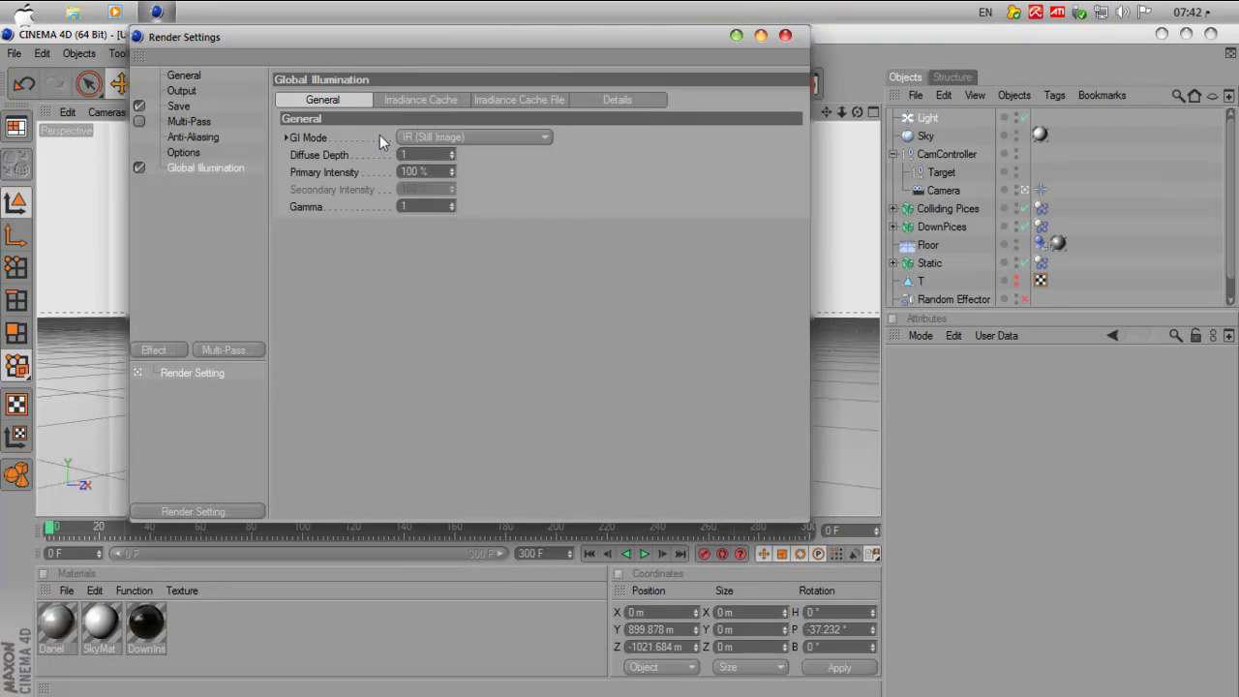
left_click(451, 139)
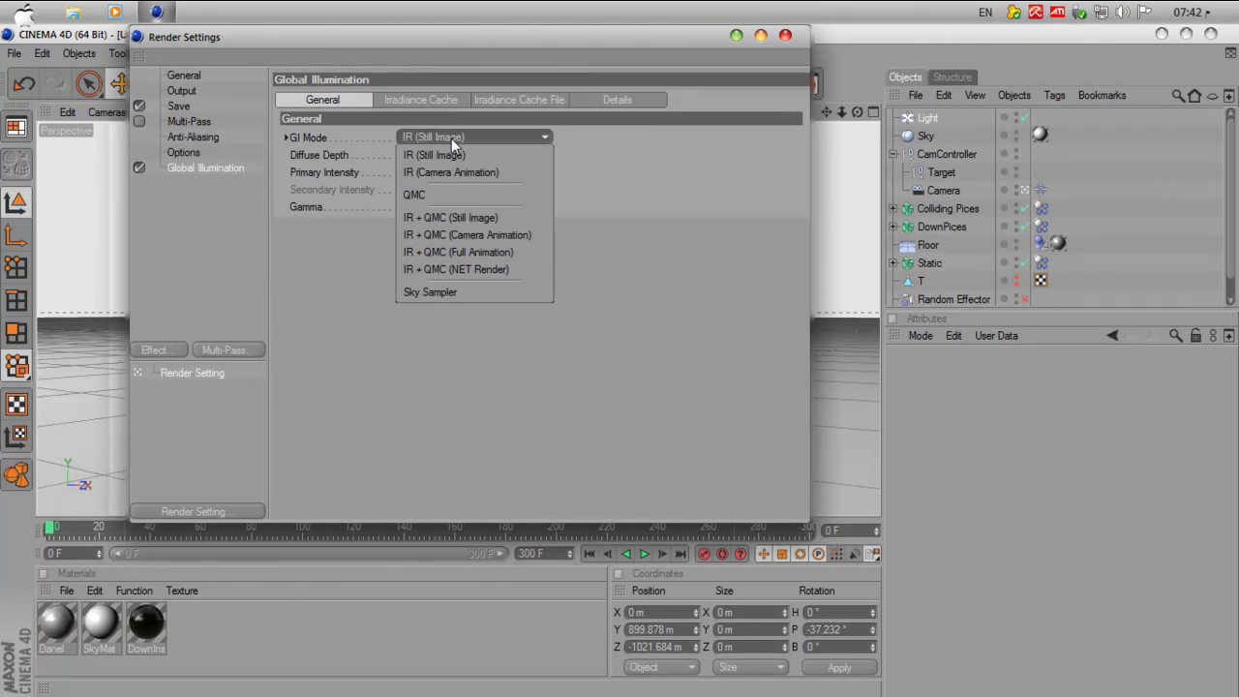
left_click(438, 219)
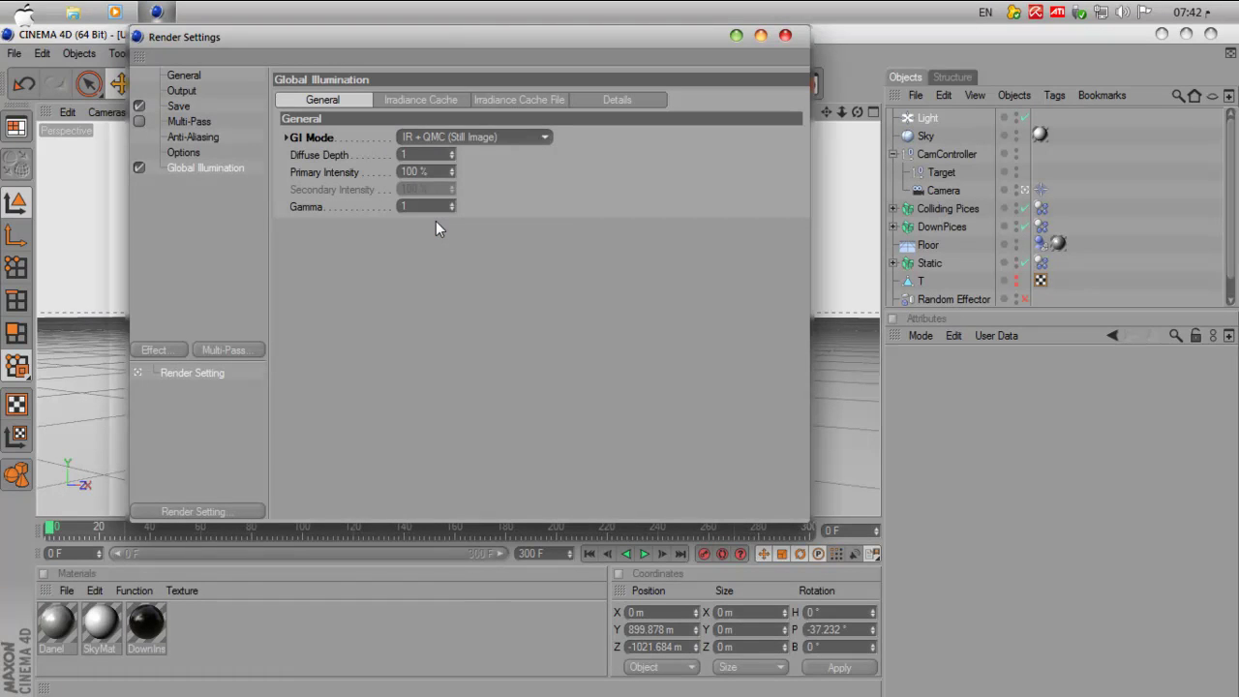
left_click(431, 135)
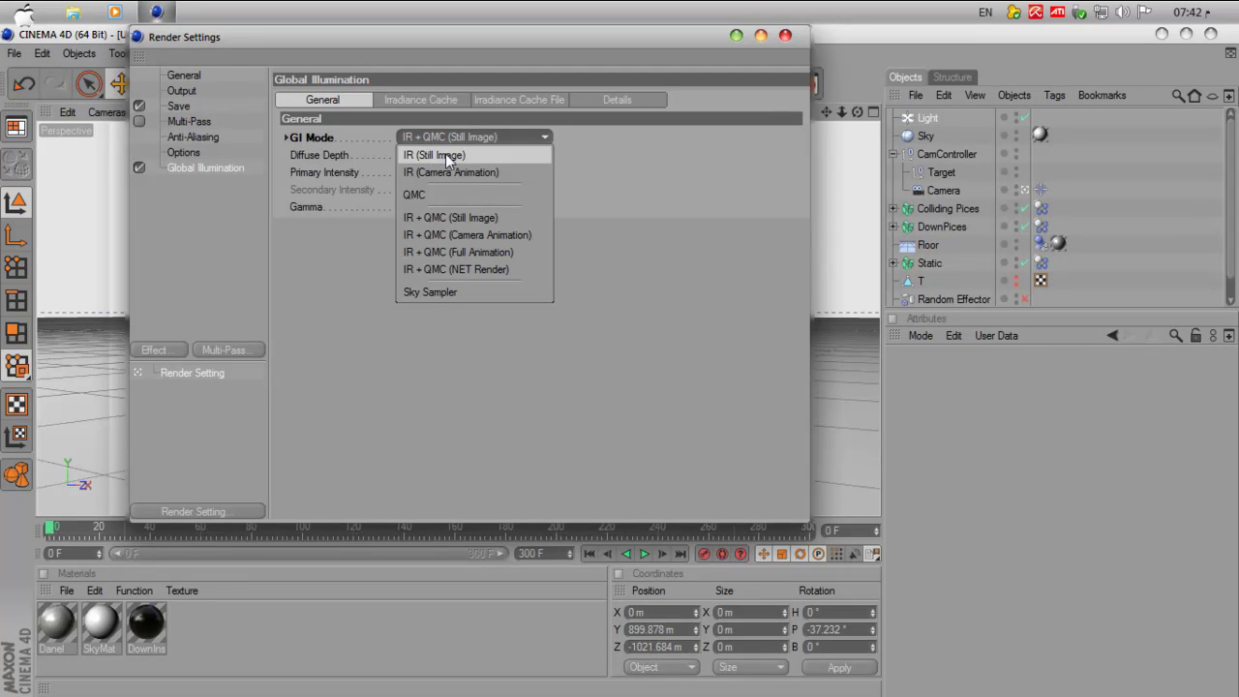
left_click(413, 217)
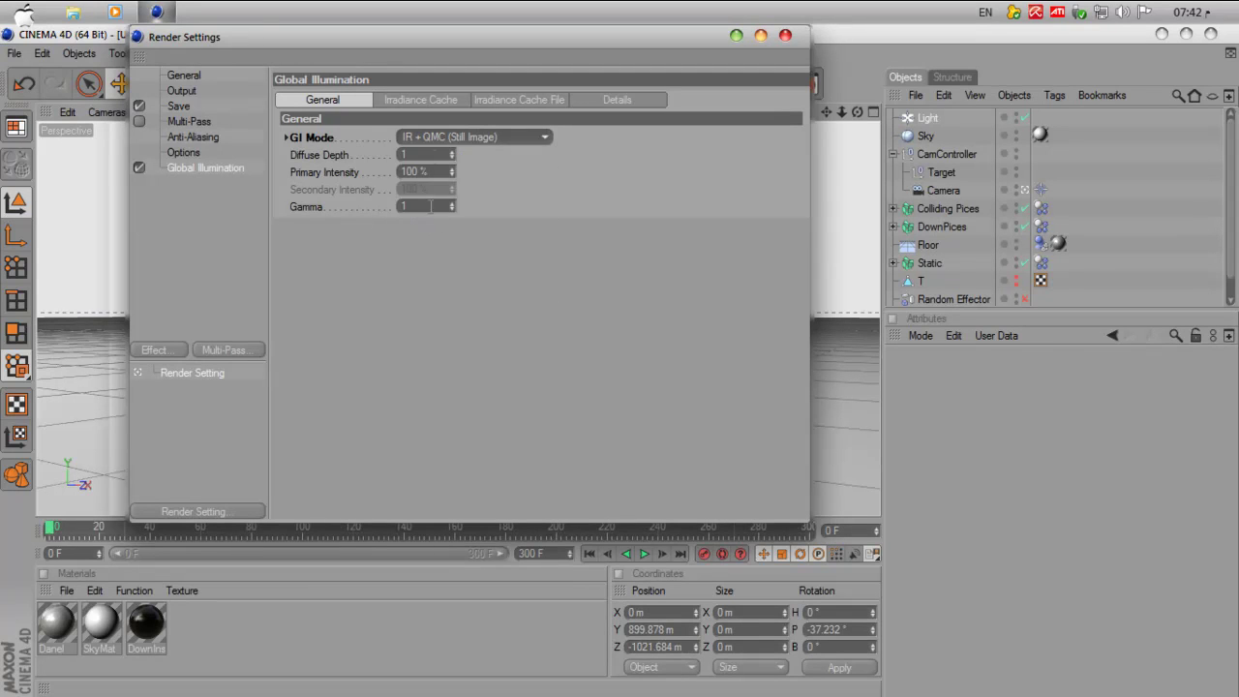
Set the irradiance cache Stochastic Samples and Record Density to Low and close the render settings.
left_click(423, 100)
left_click(443, 137)
left_click(459, 191)
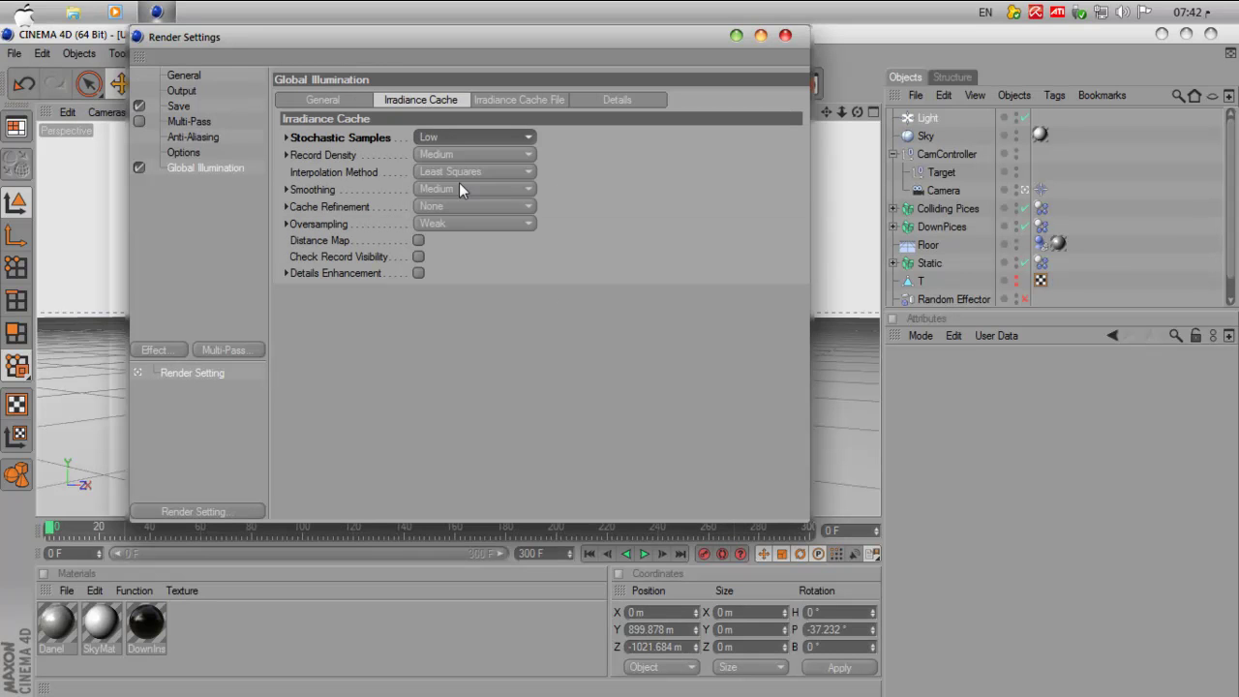
left_click(462, 154)
left_click(448, 212)
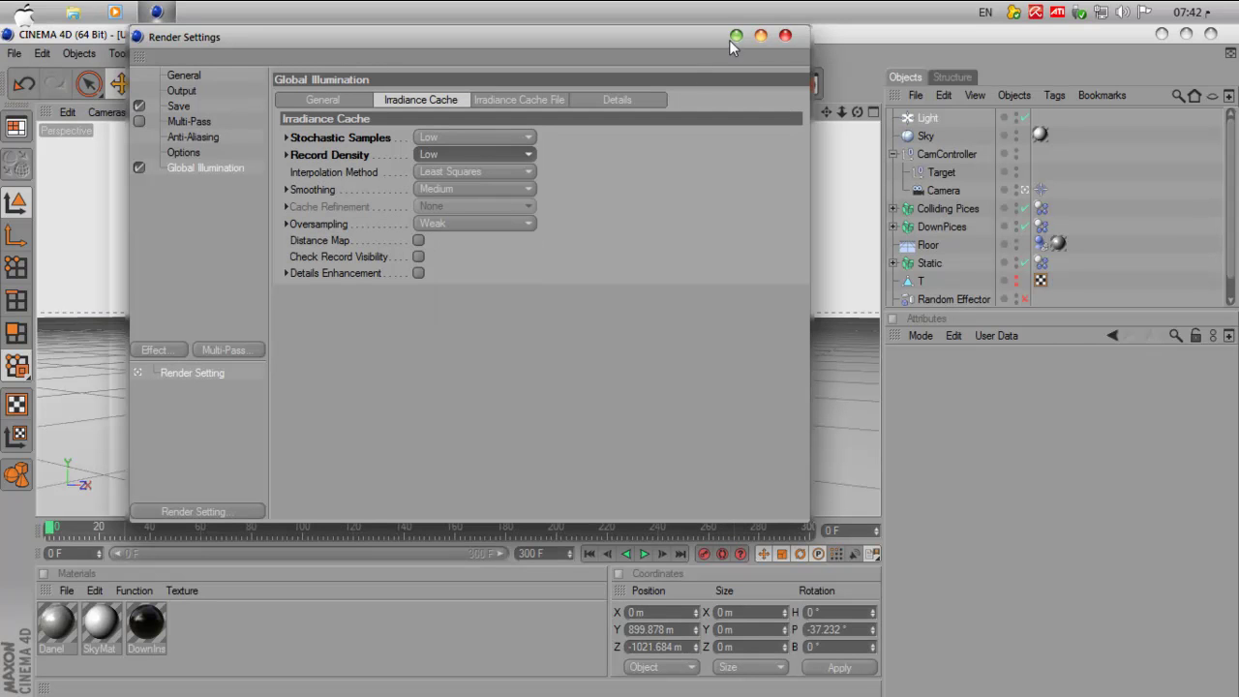
left_click(786, 36)
Render the current frame to the Picture Viewer, inspect the letters and floor reflections up close, and close the viewer.
left_click(520, 71)
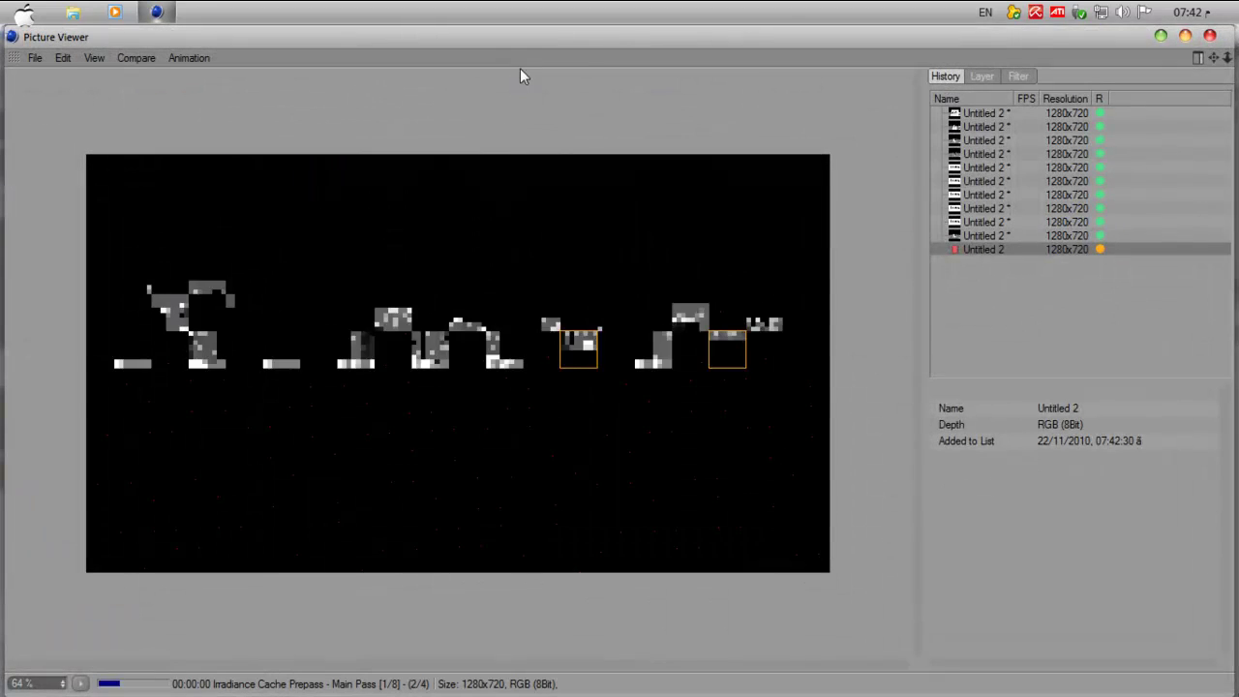
double_click(537, 41)
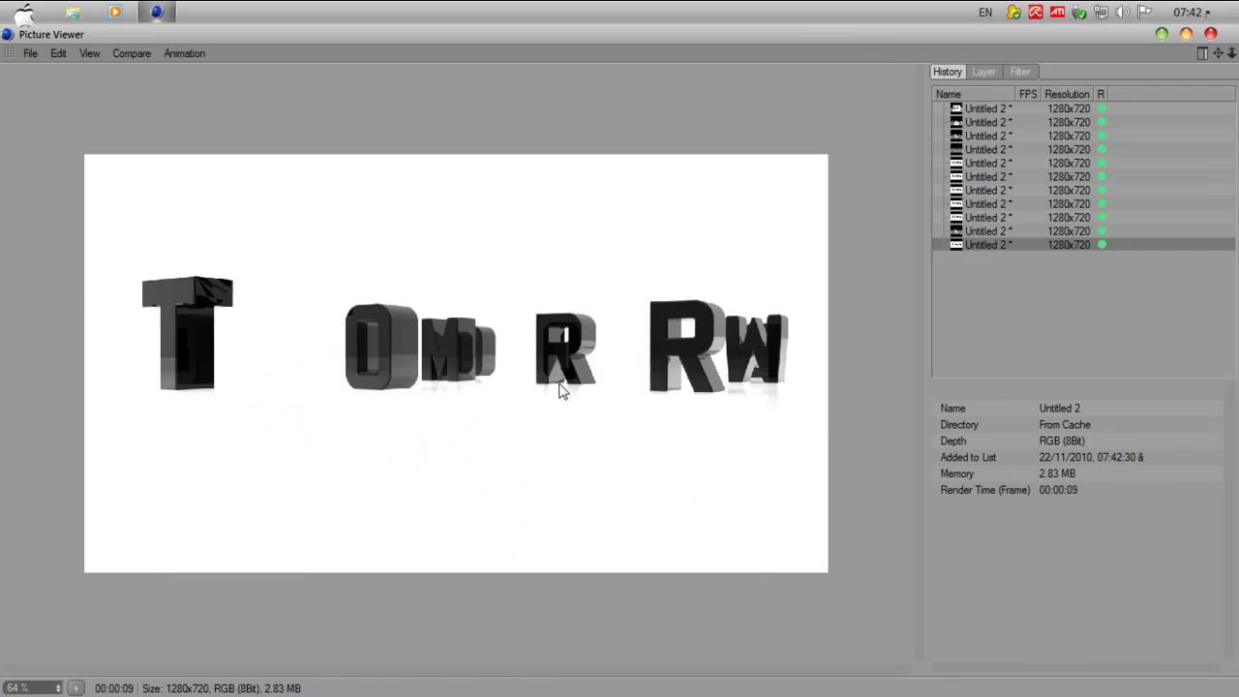
scroll(549, 388, "up", 1)
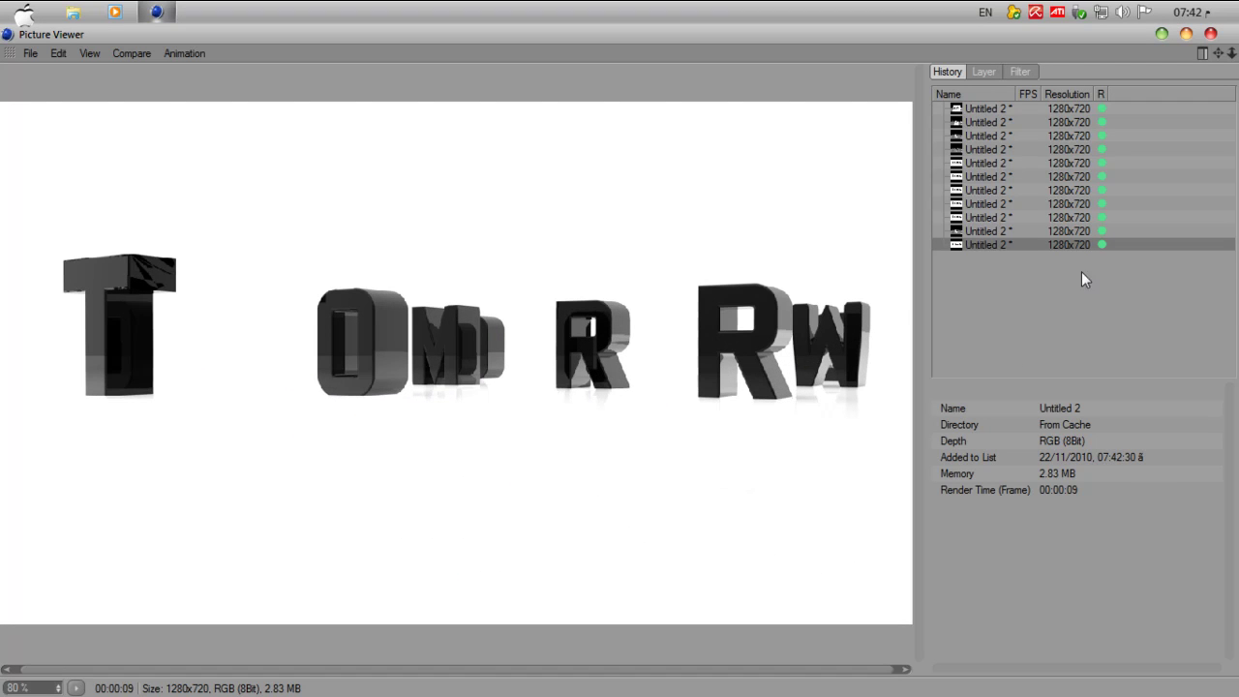
left_click(1210, 34)
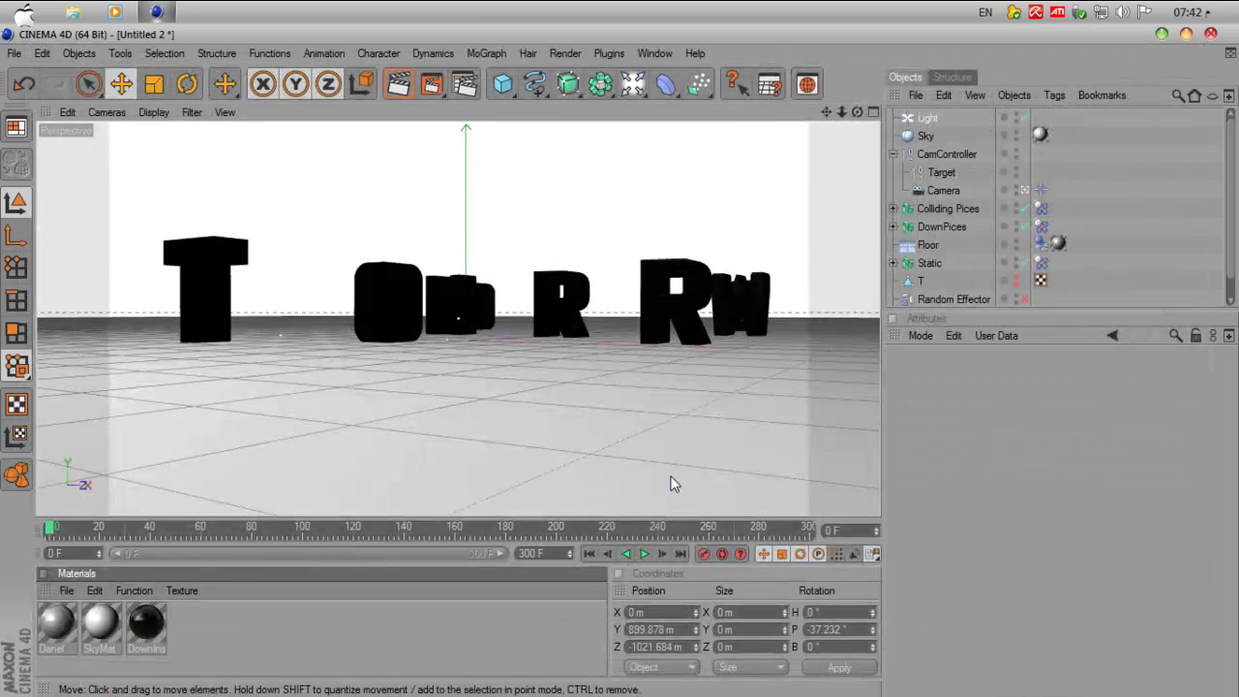
Set the Danel material's reflection intensity to 20% and close its editor.
double_click(57, 624)
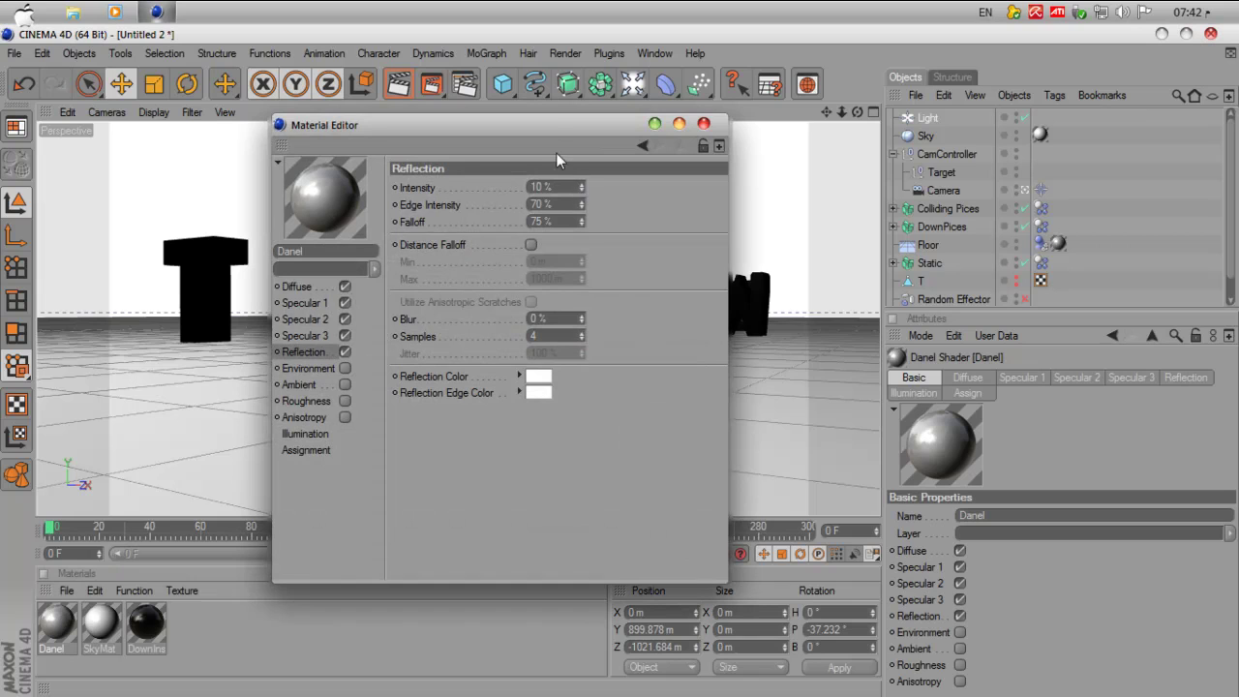
left_click_drag(547, 126, 784, 149)
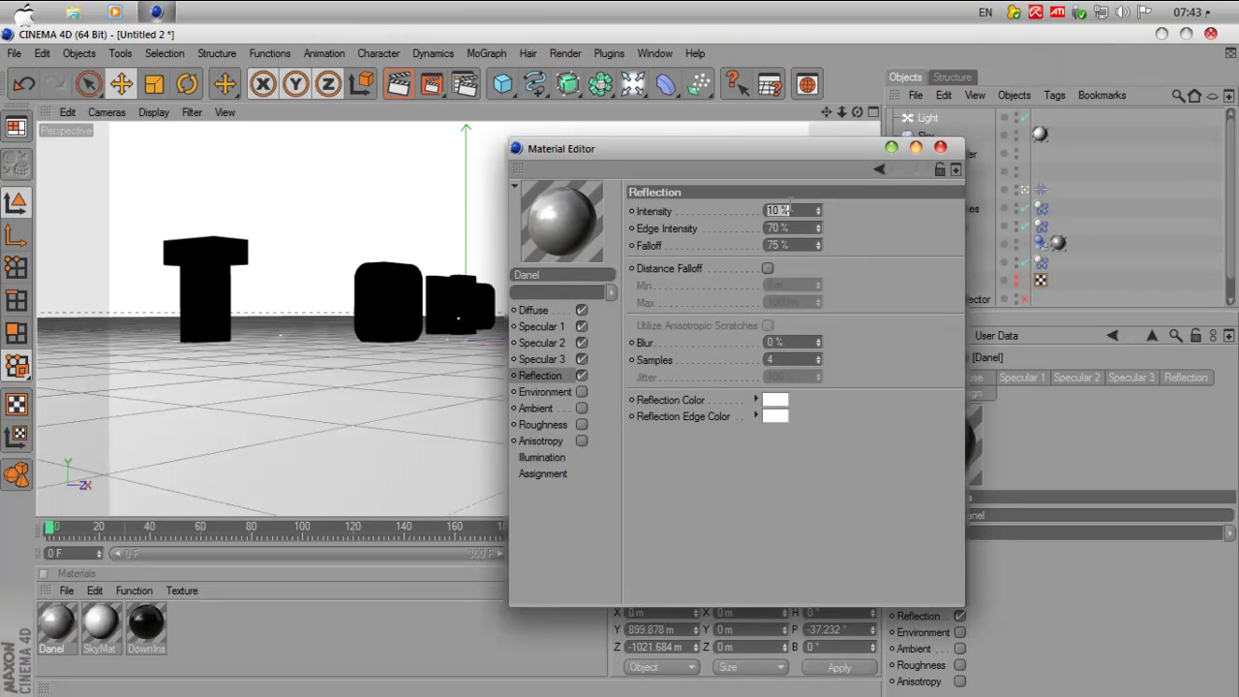
type("20")
key("Return")
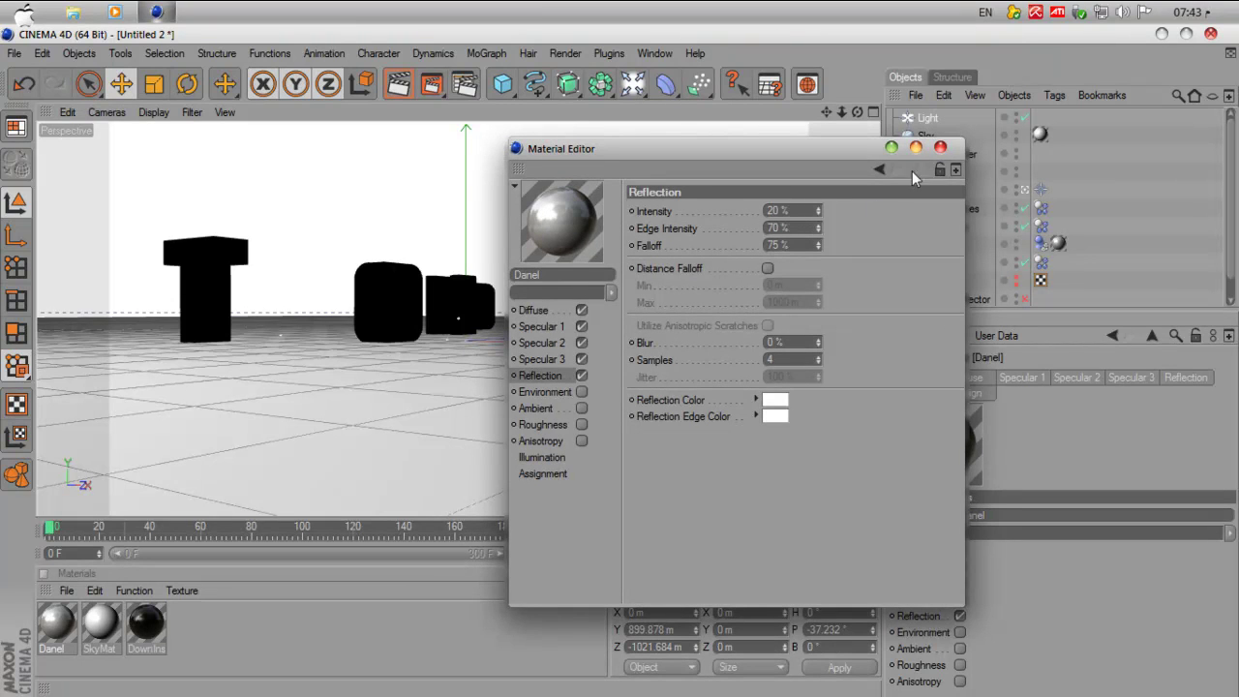
left_click(940, 148)
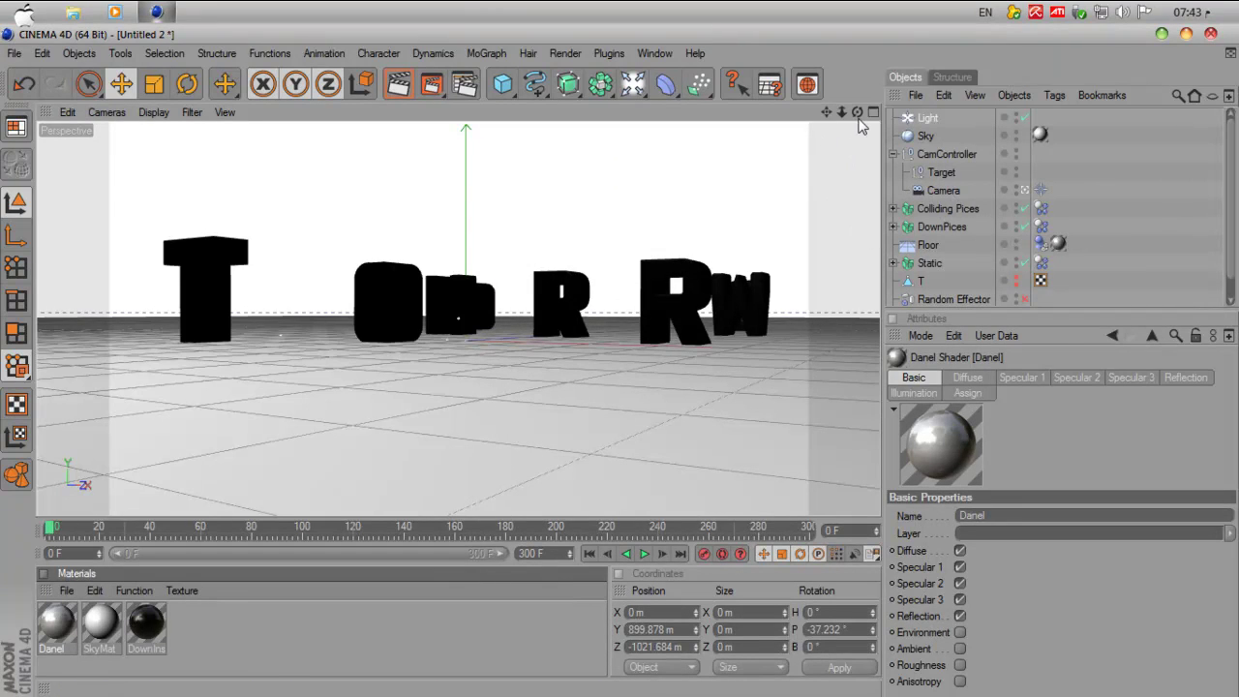
Raise the Target null under CamController to a Y position of about 92 m and render the perspective view.
left_click(942, 173)
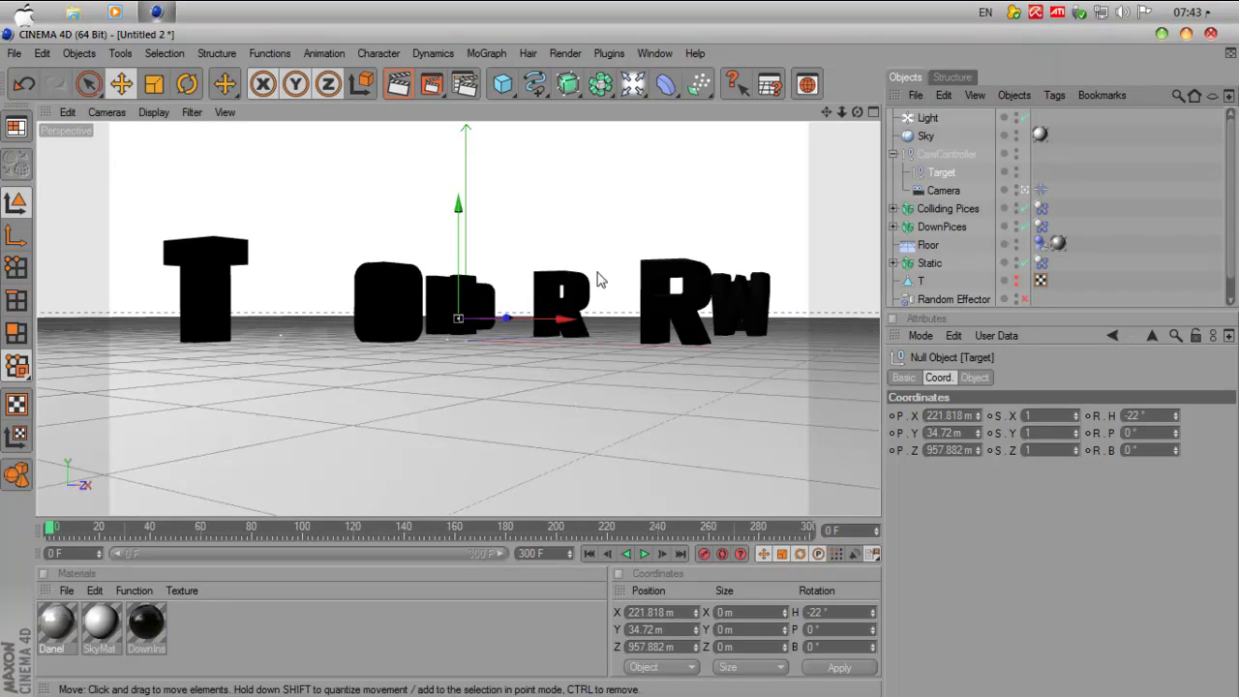
left_click_drag(458, 205, 458, 180)
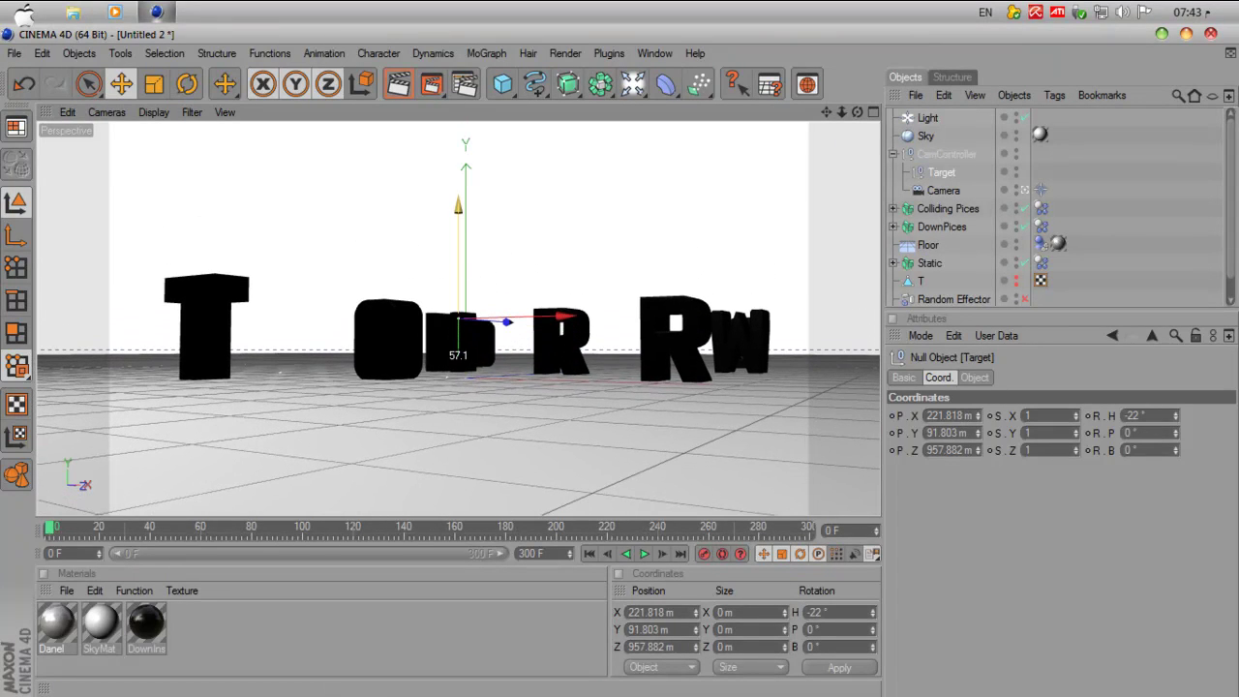
left_click(398, 85)
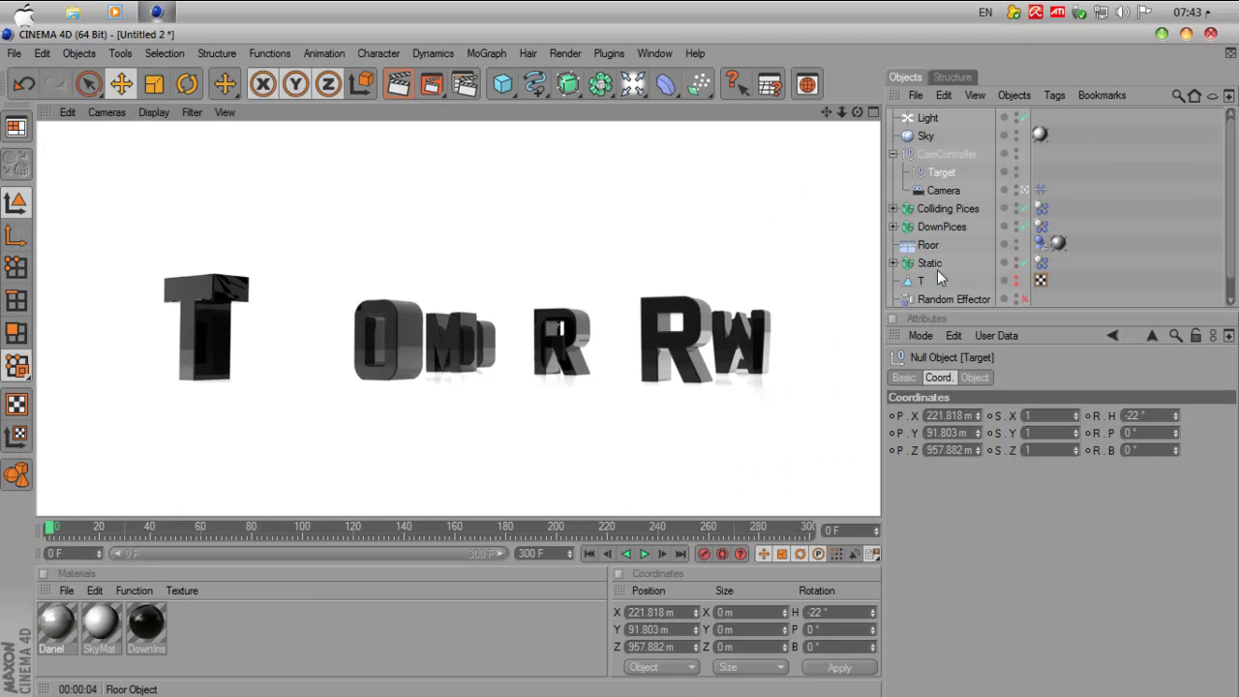
Set the Light's shadow type to Shadow Maps (Soft).
left_click(928, 118)
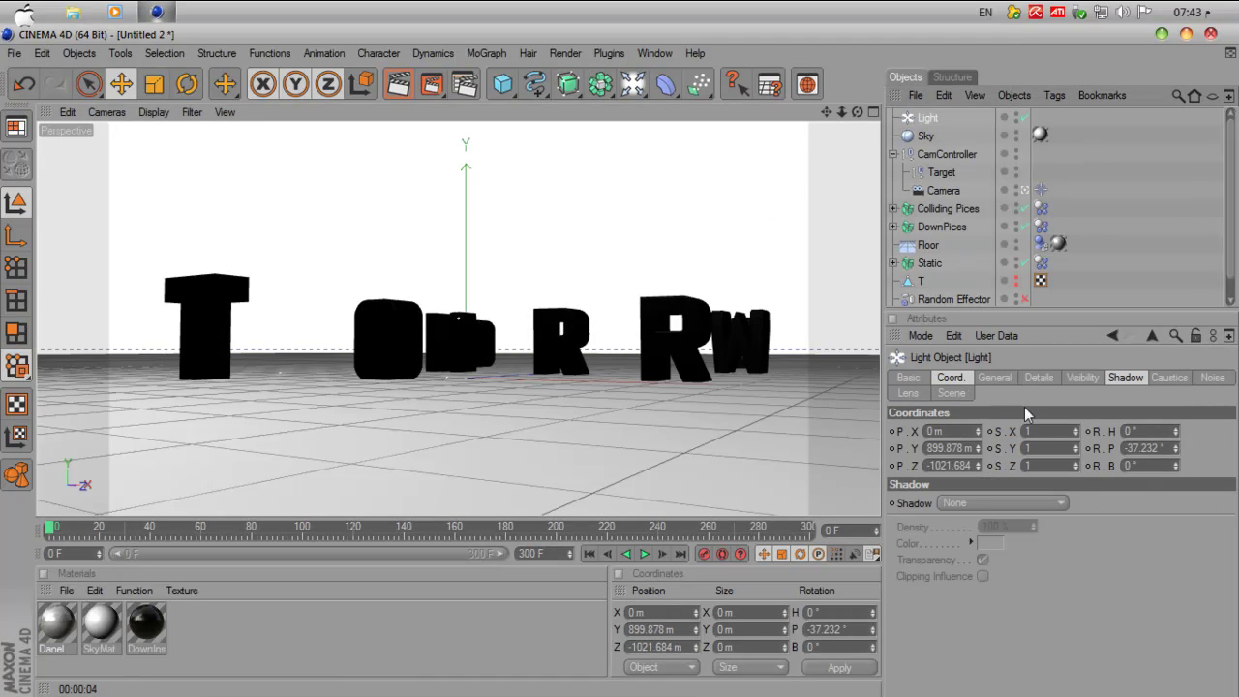
left_click(988, 378)
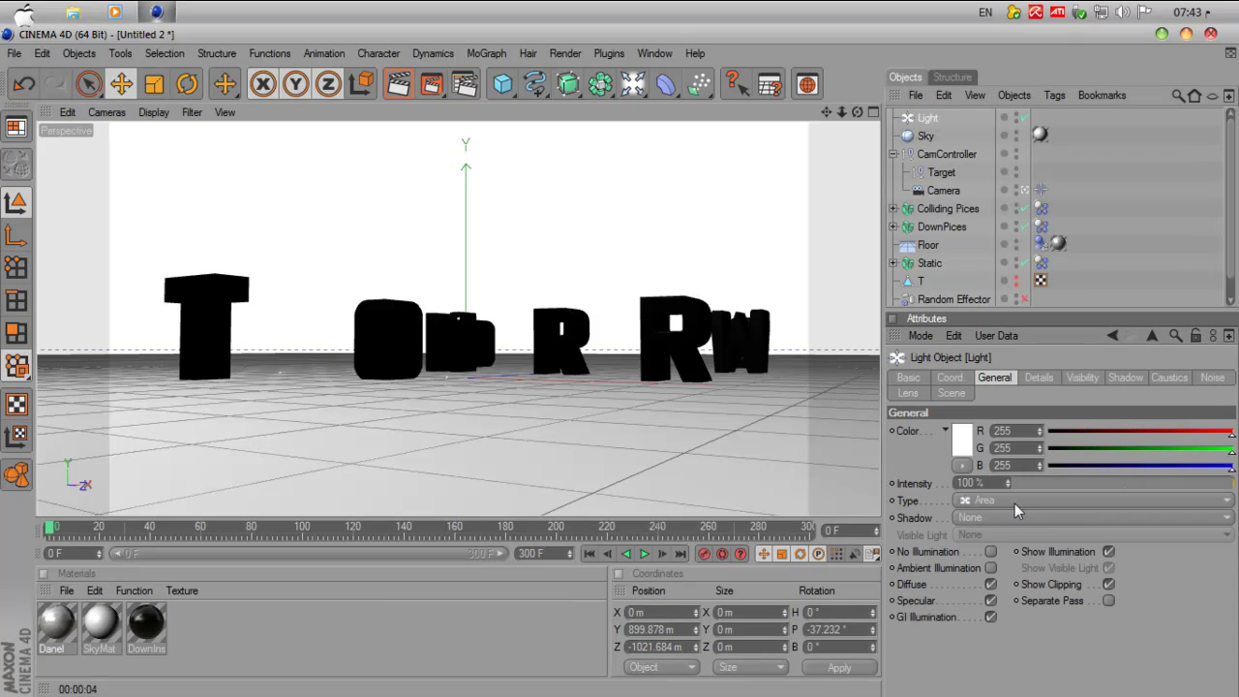
left_click(964, 518)
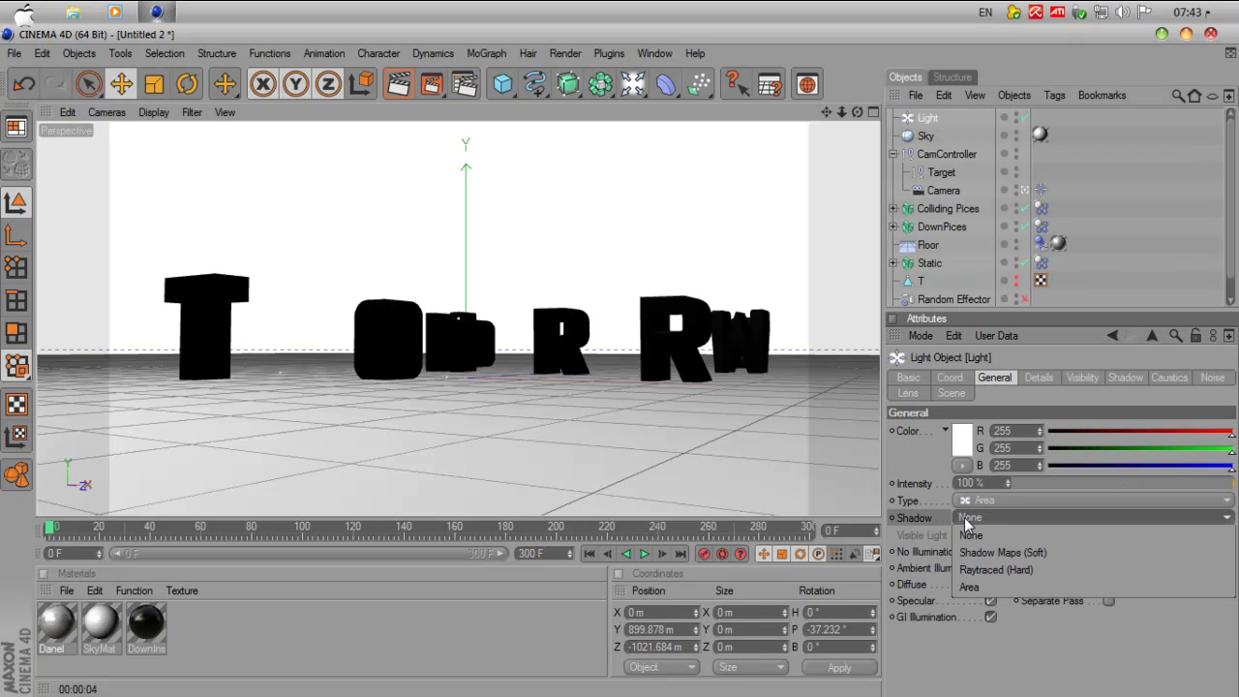
left_click(1002, 553)
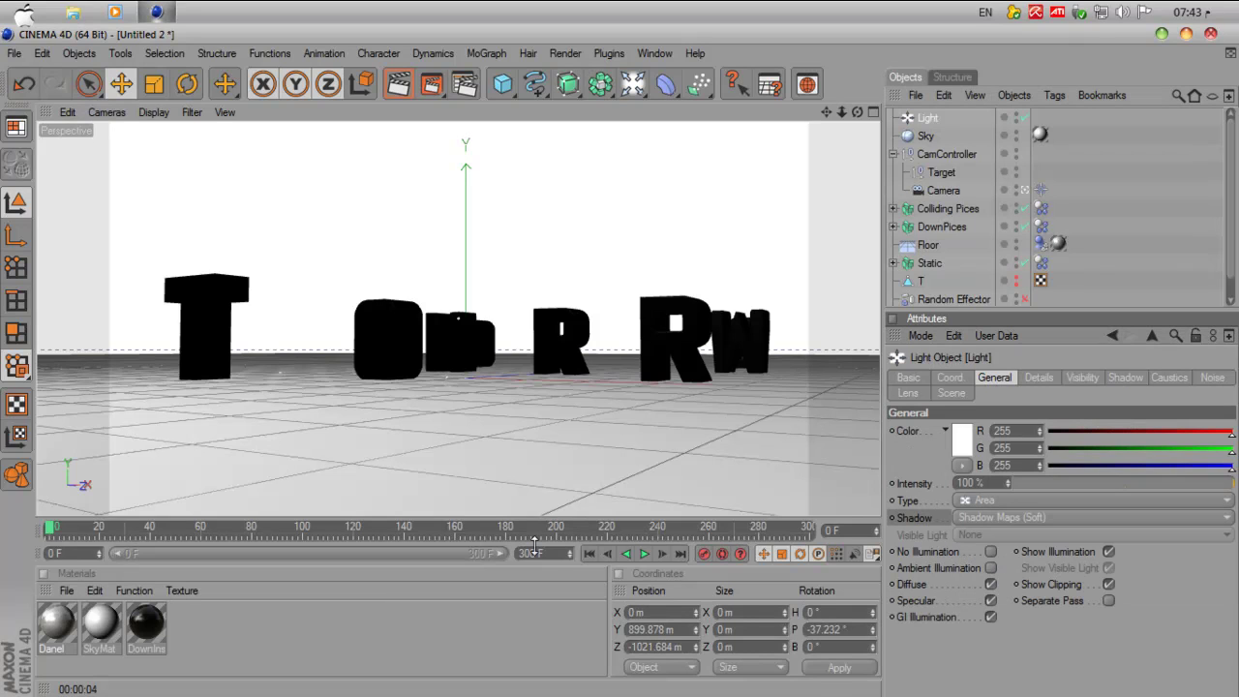
left_click(504, 445)
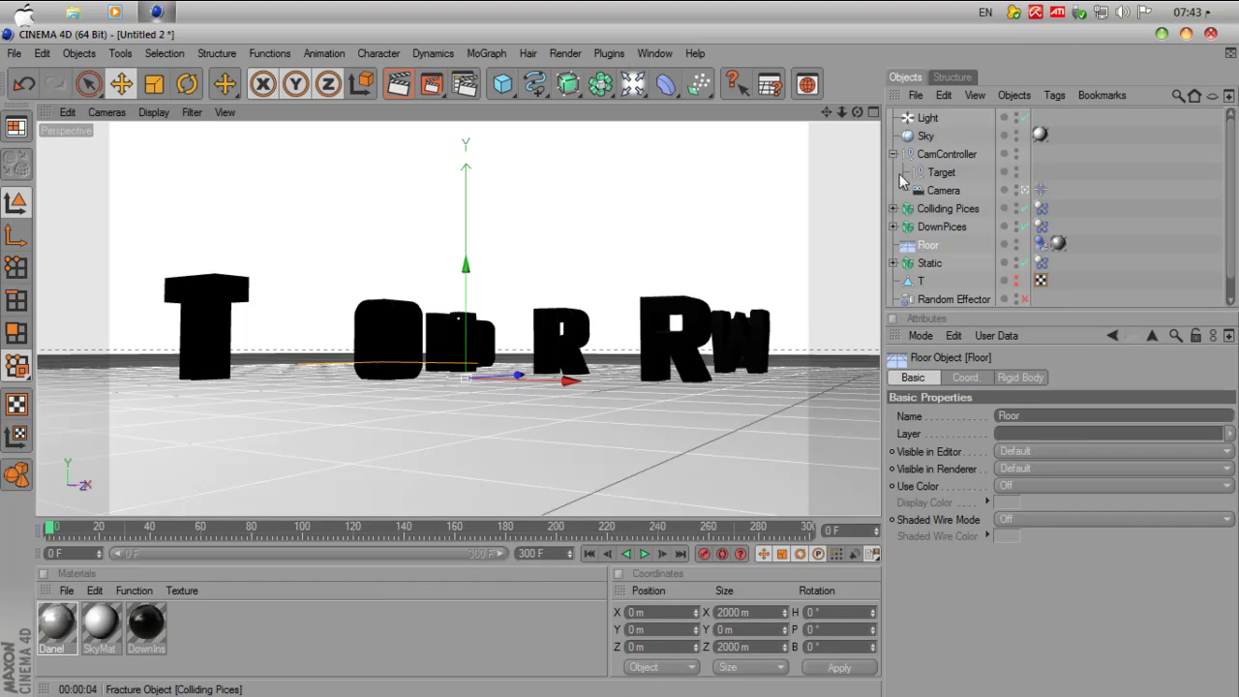
Turn off the Specular channel of the SkyMat sky material and preview the result with a render in the perspective view.
left_click(1040, 136)
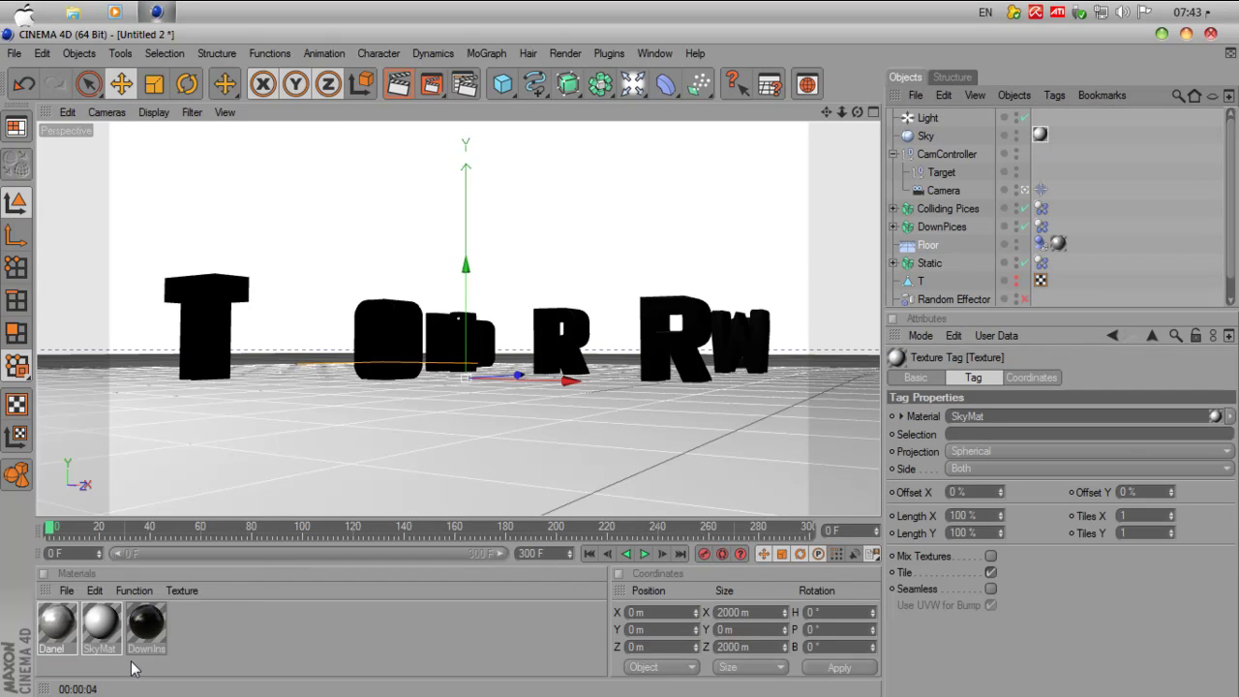
double_click(101, 630)
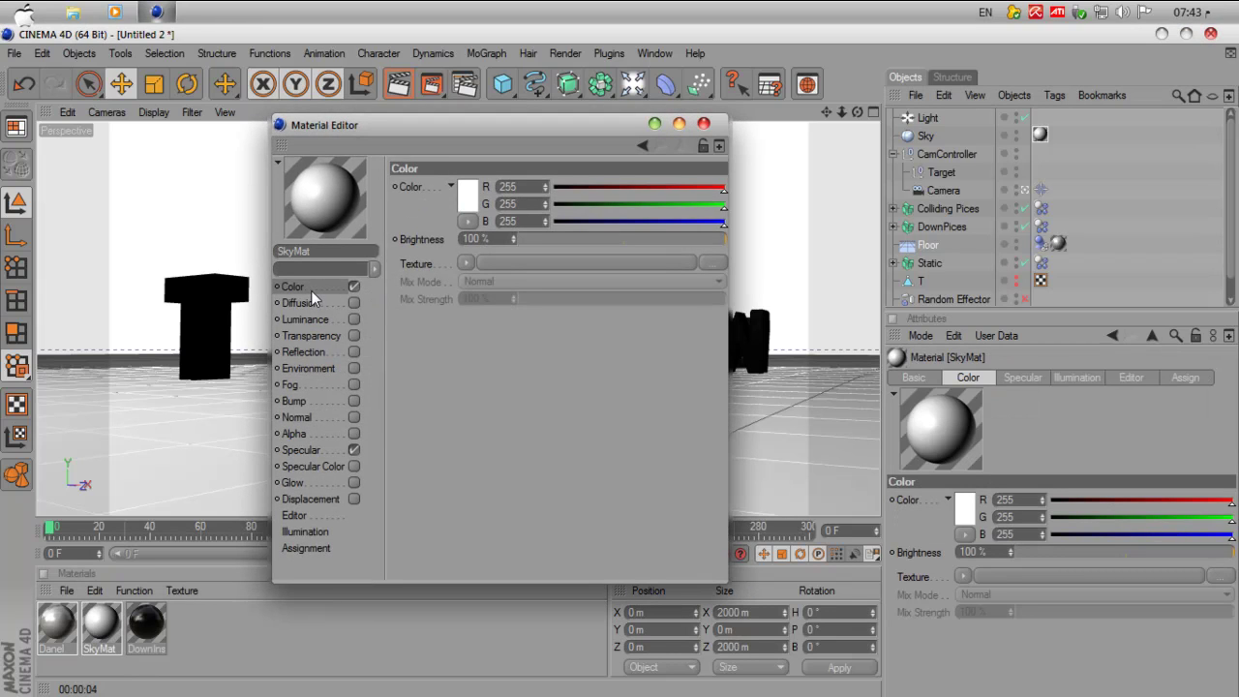
left_click(322, 452)
left_click(354, 450)
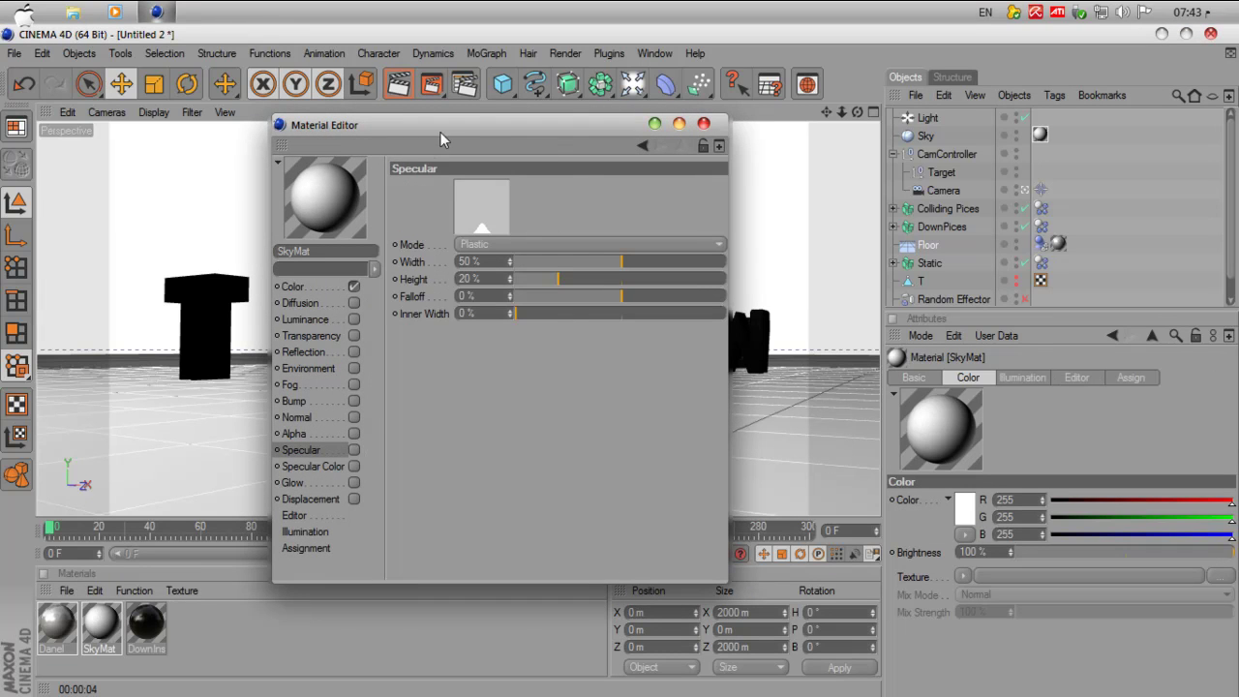
left_click_drag(441, 132, 509, 142)
left_click(374, 304)
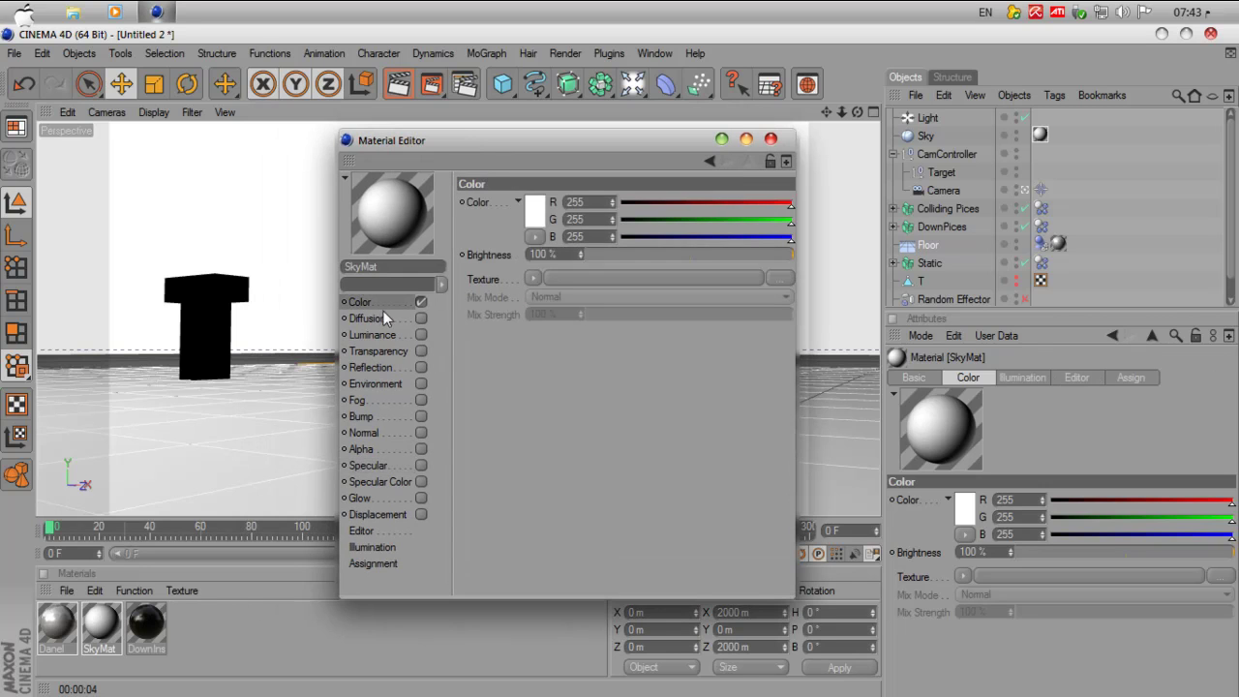
left_click(771, 139)
left_click(398, 84)
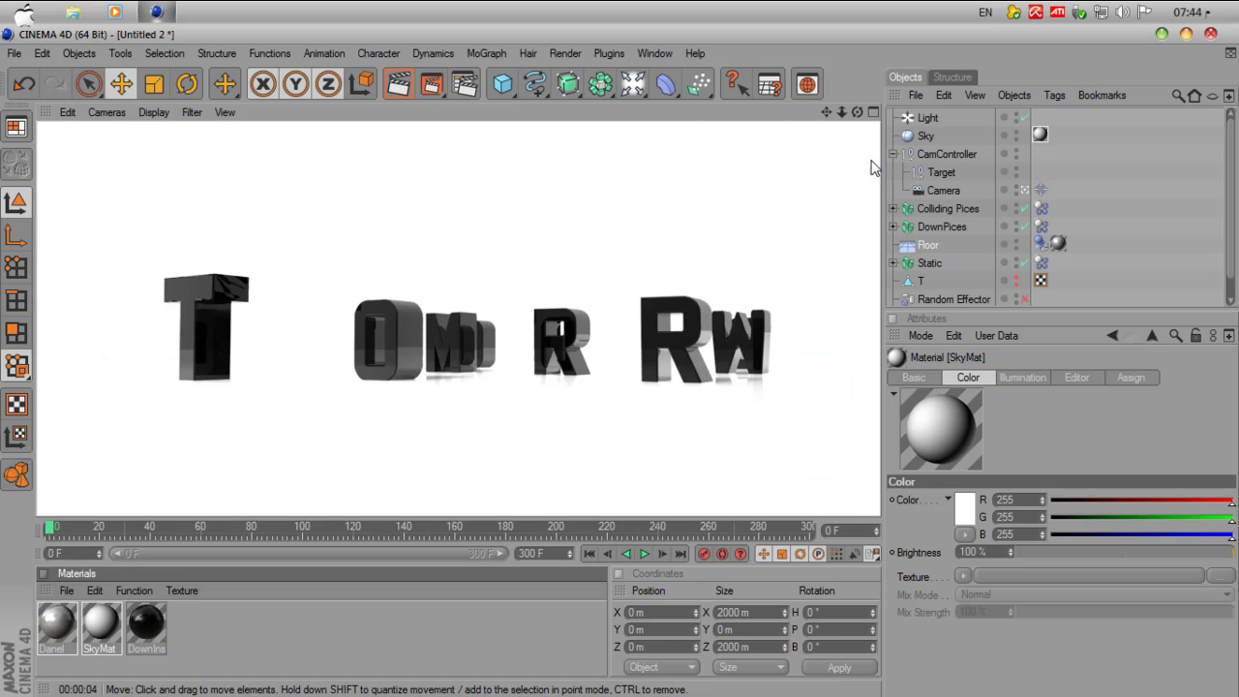
left_click(872, 113)
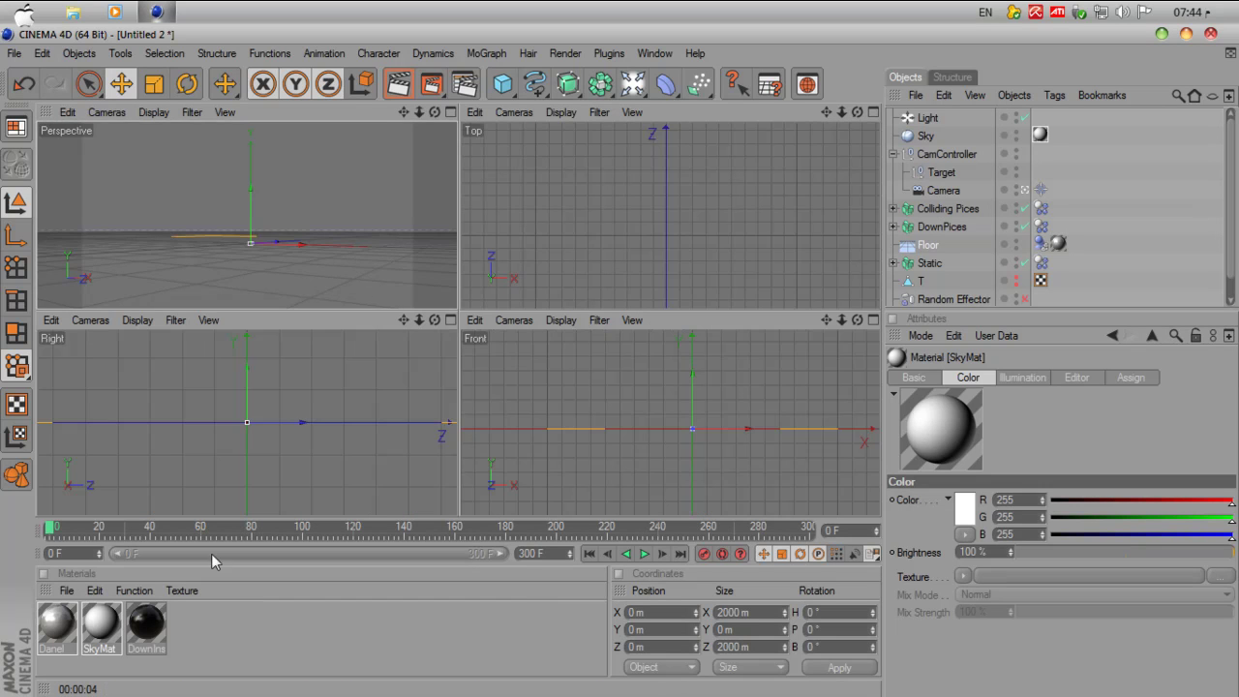
left_click(450, 113)
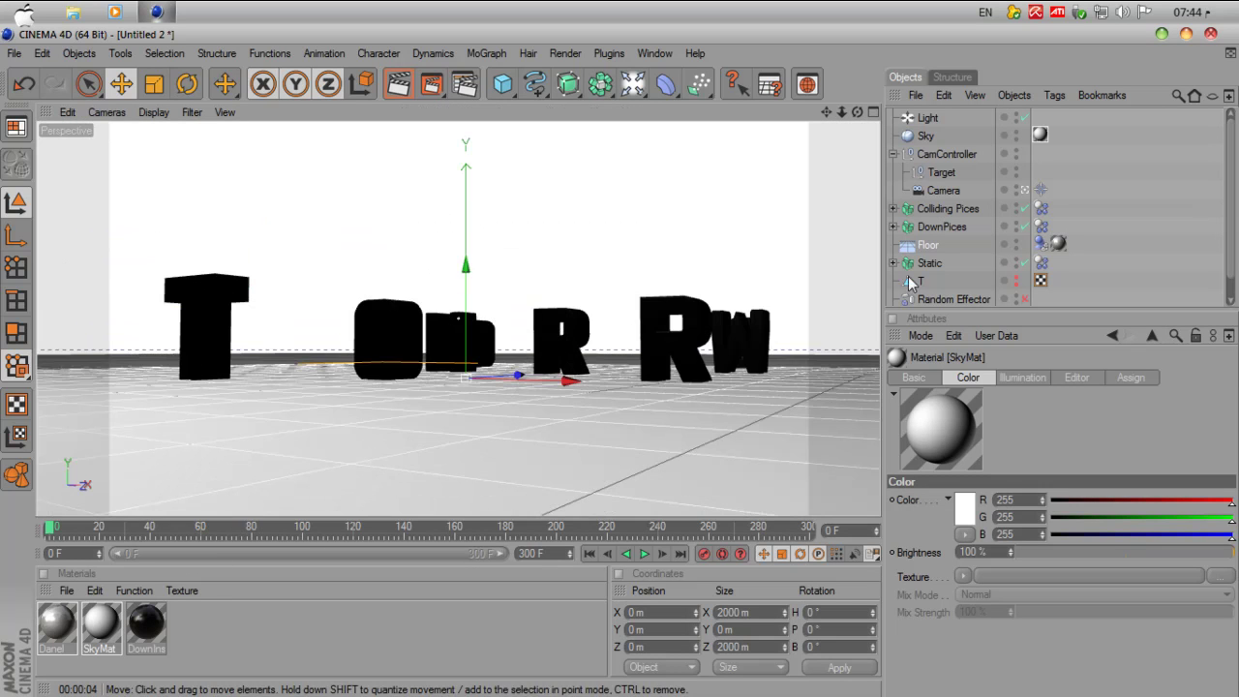
Render frame 134 to the Picture Viewer, inspect the shattered pieces at 100% zoom, and close the viewer.
left_click_drag(51, 531, 392, 554)
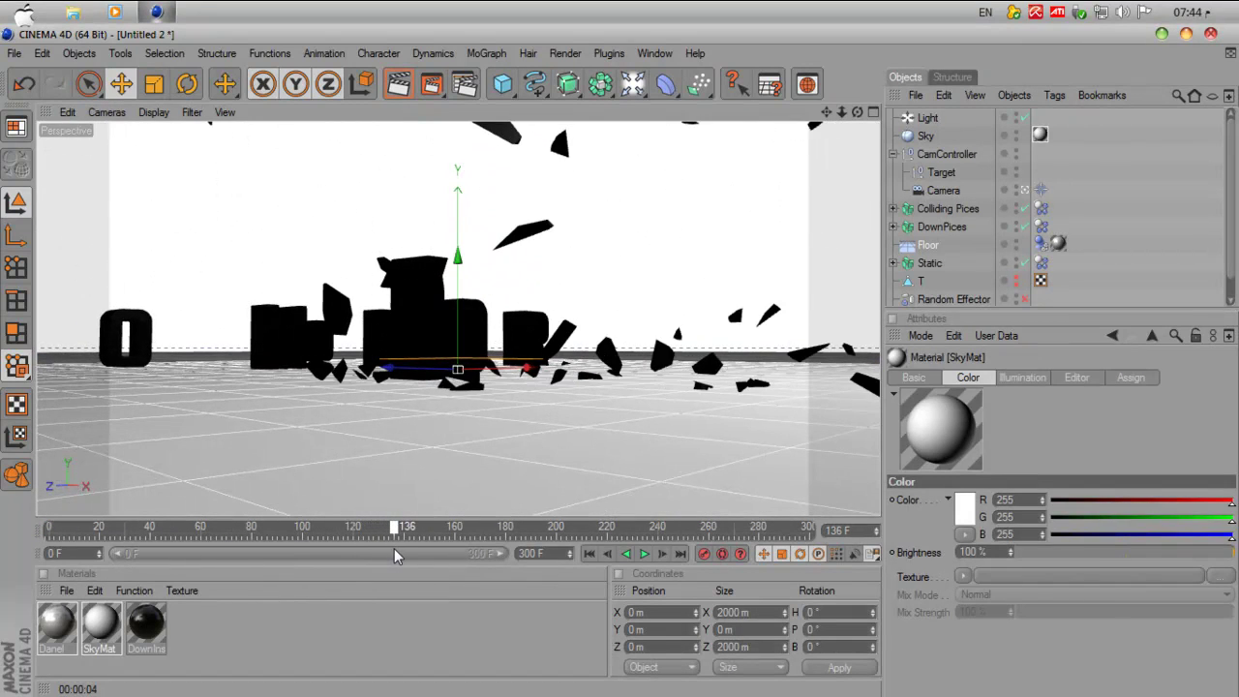
left_click(431, 85)
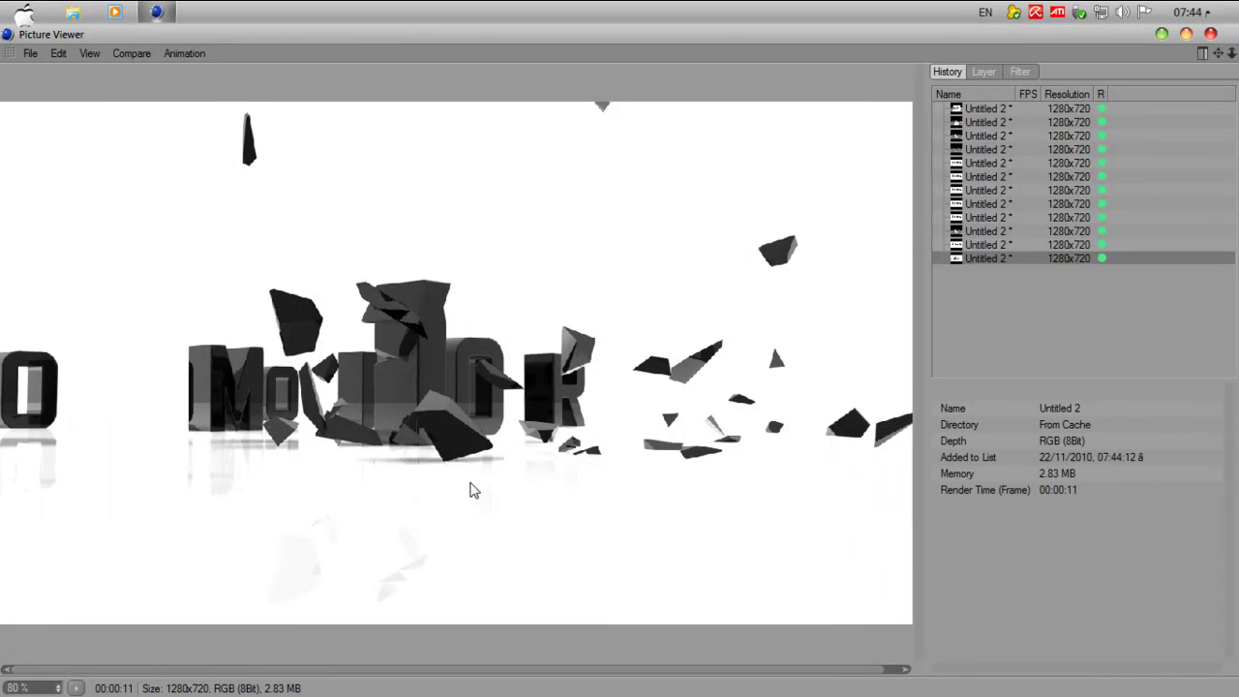
scroll(473, 491, "up", 1)
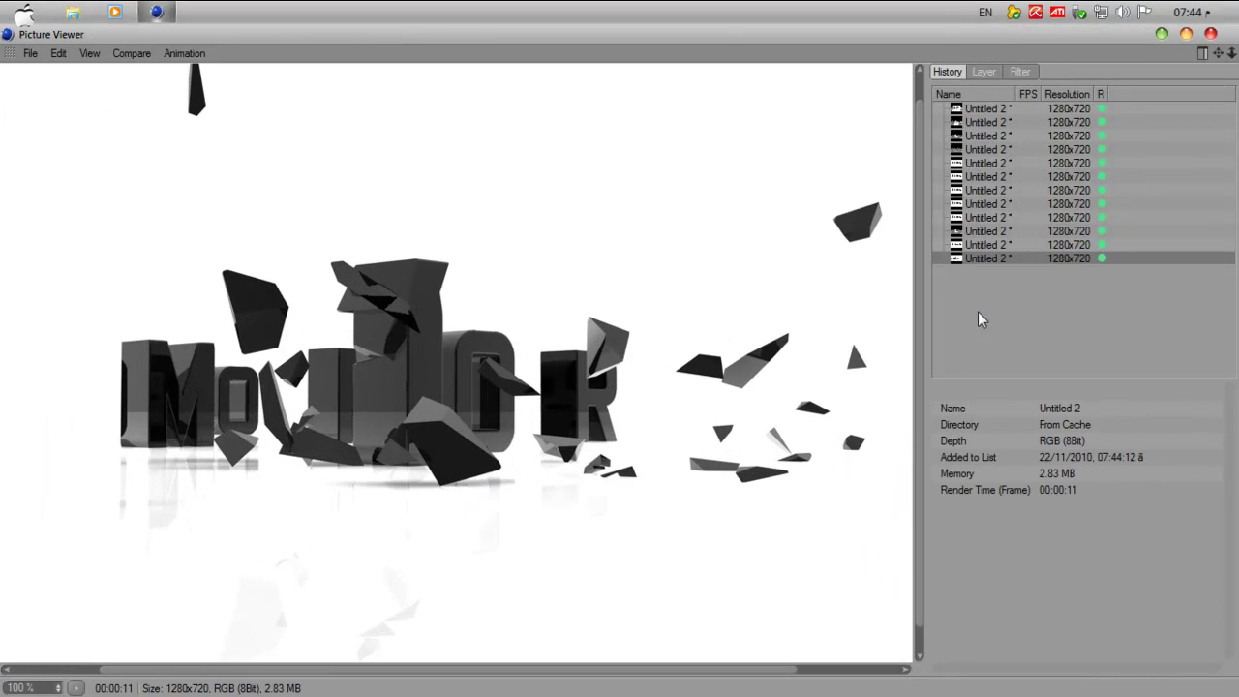
left_click(1210, 34)
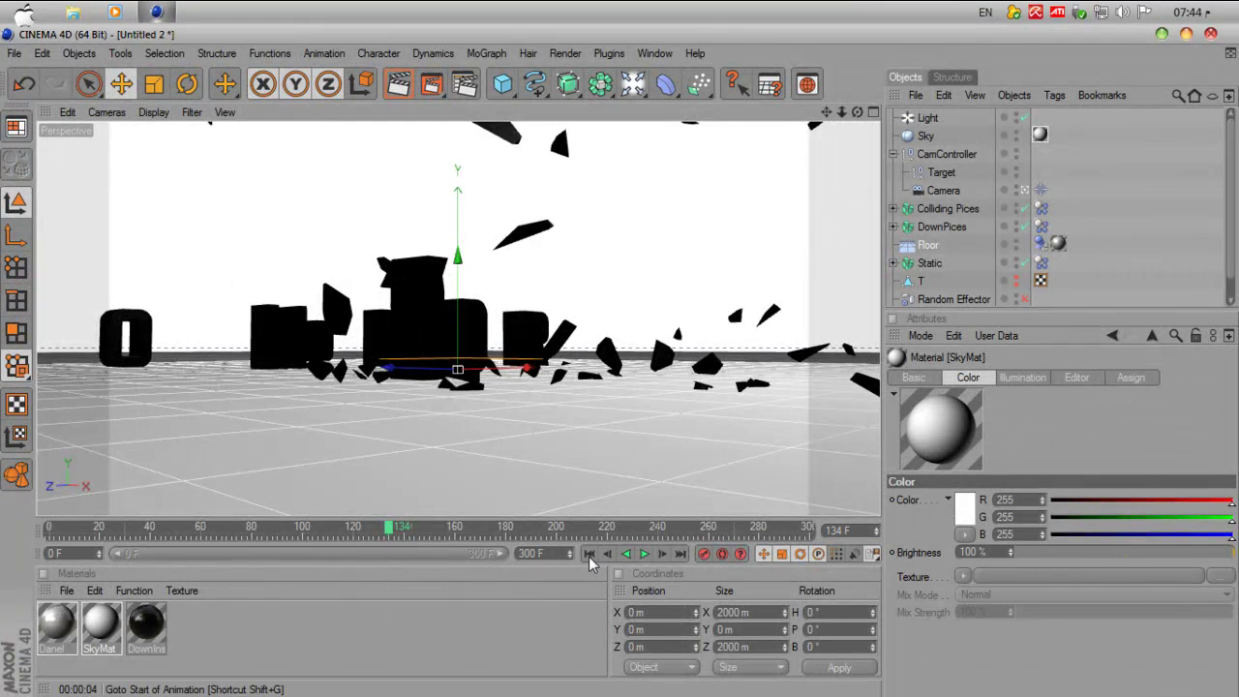
Play the animation from the start and stop at frame 75, as the T breaks apart.
left_click(589, 553)
left_click(646, 556)
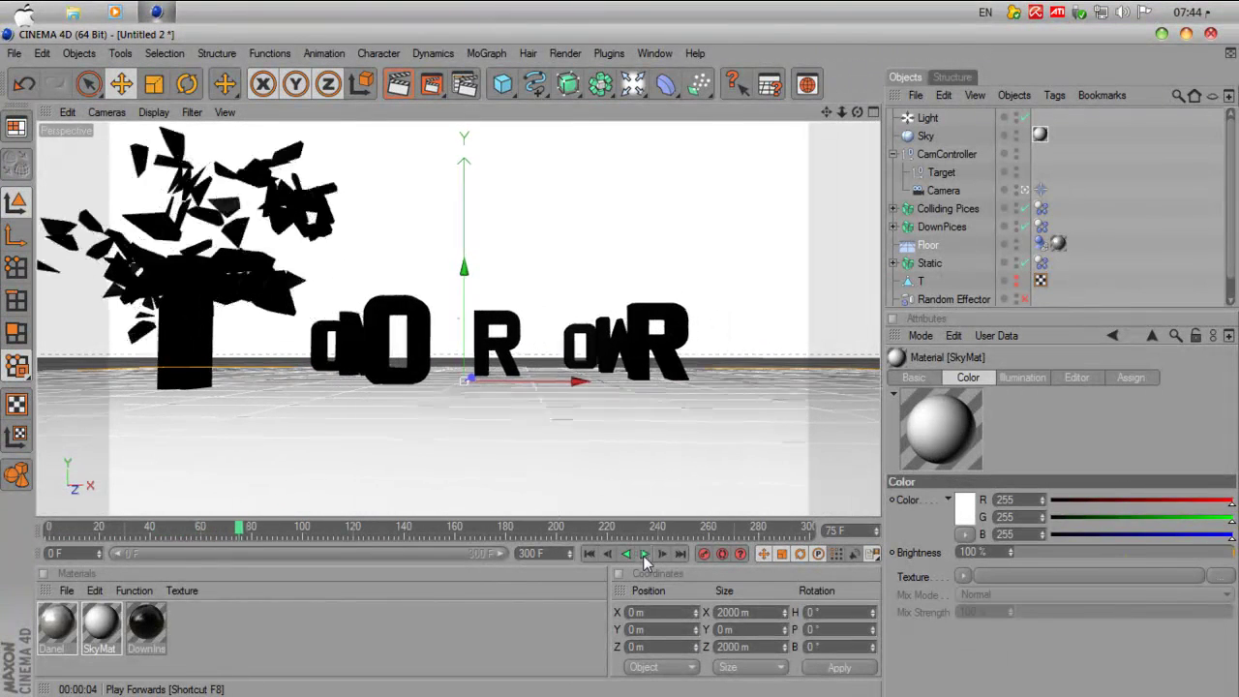
left_click(644, 554)
Set the DownInside material's reflection brightness to 48% and render the perspective view at frame 75.
double_click(145, 626)
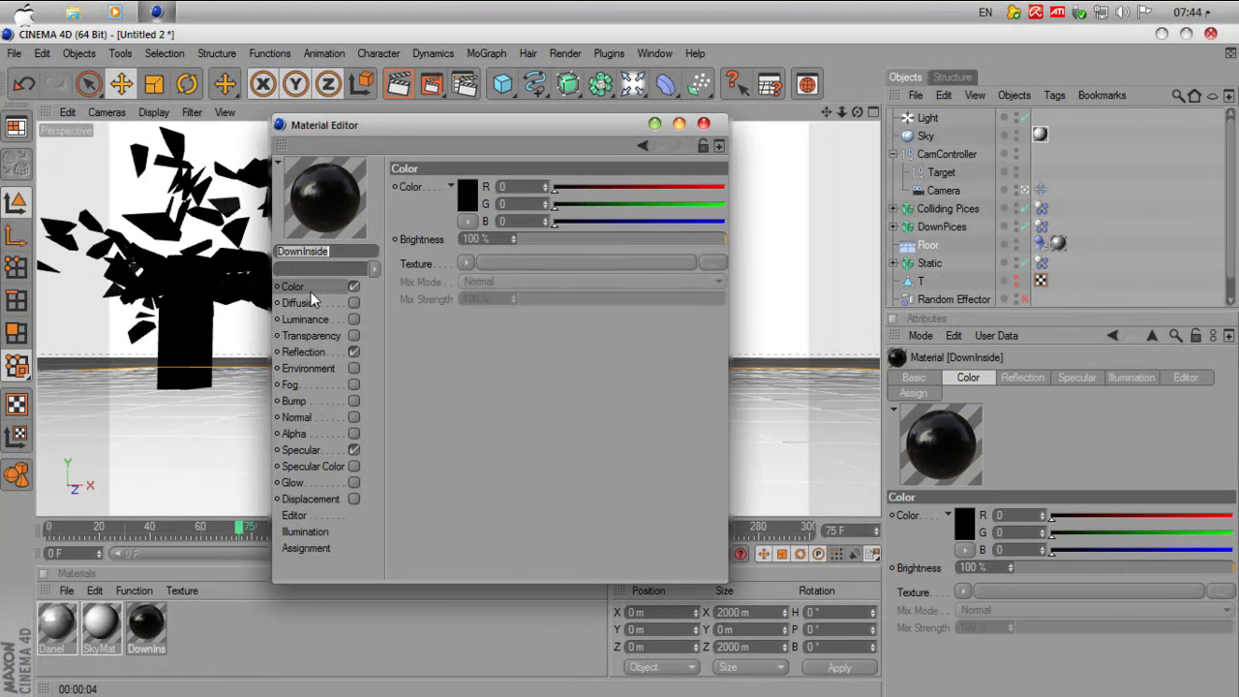
left_click(308, 352)
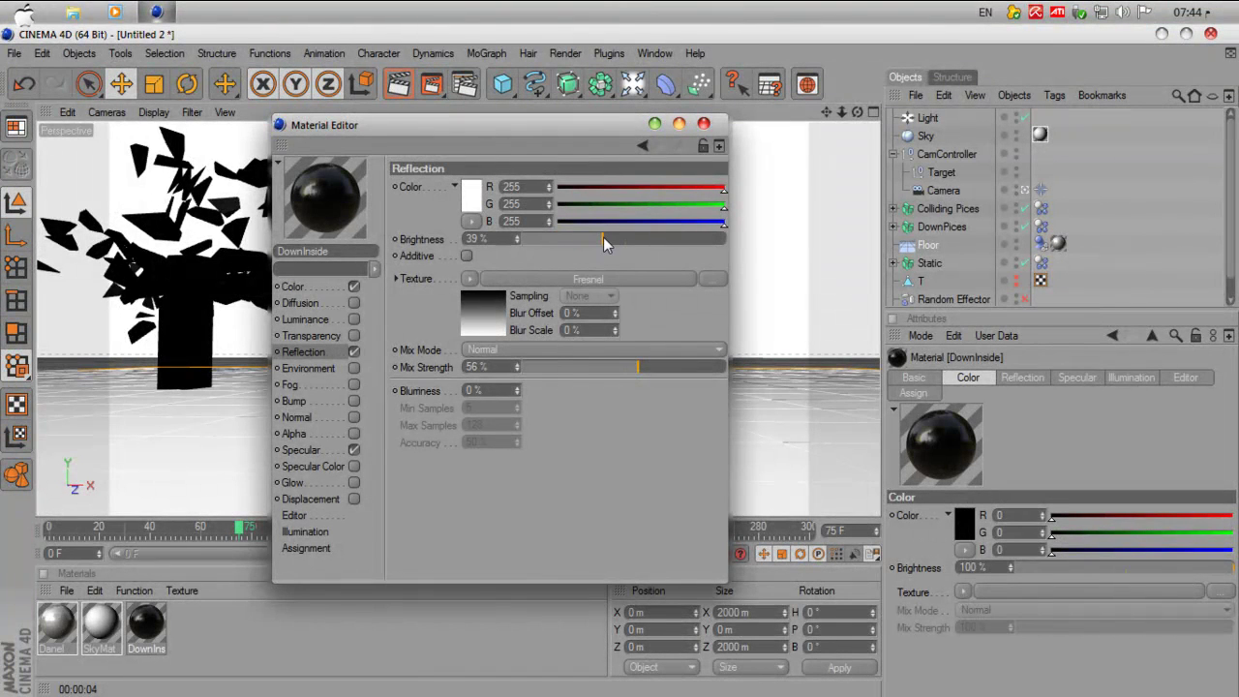
left_click_drag(604, 237, 605, 237)
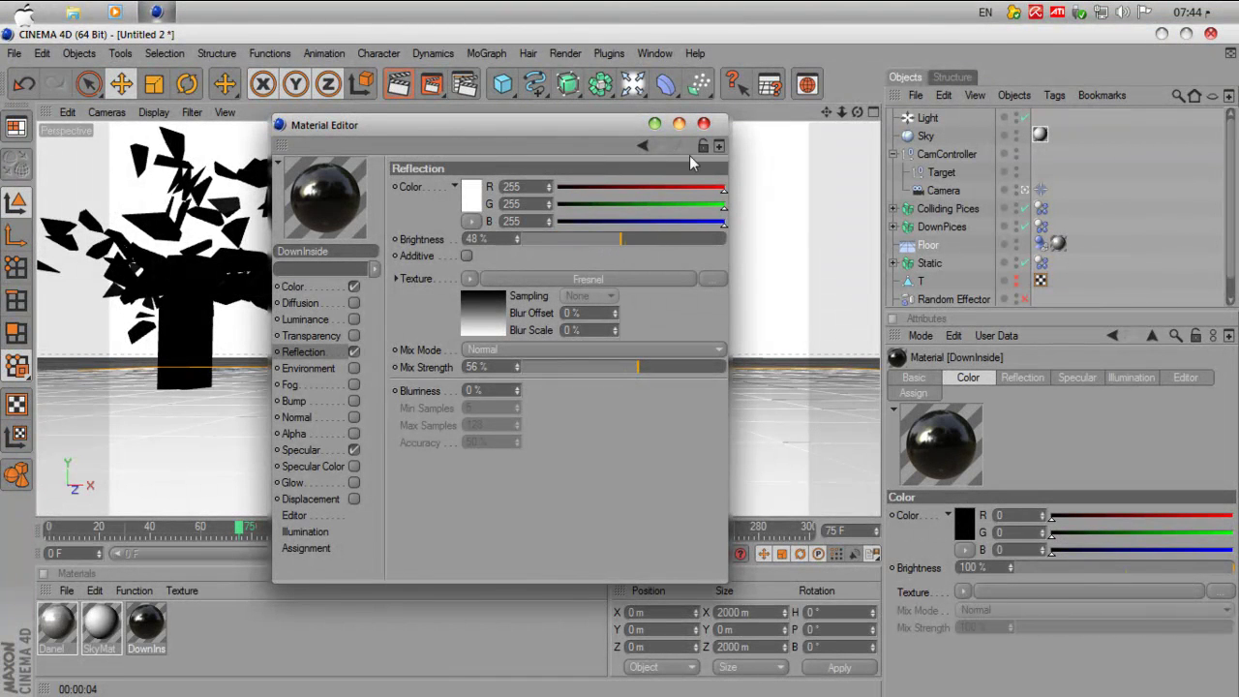
left_click(705, 125)
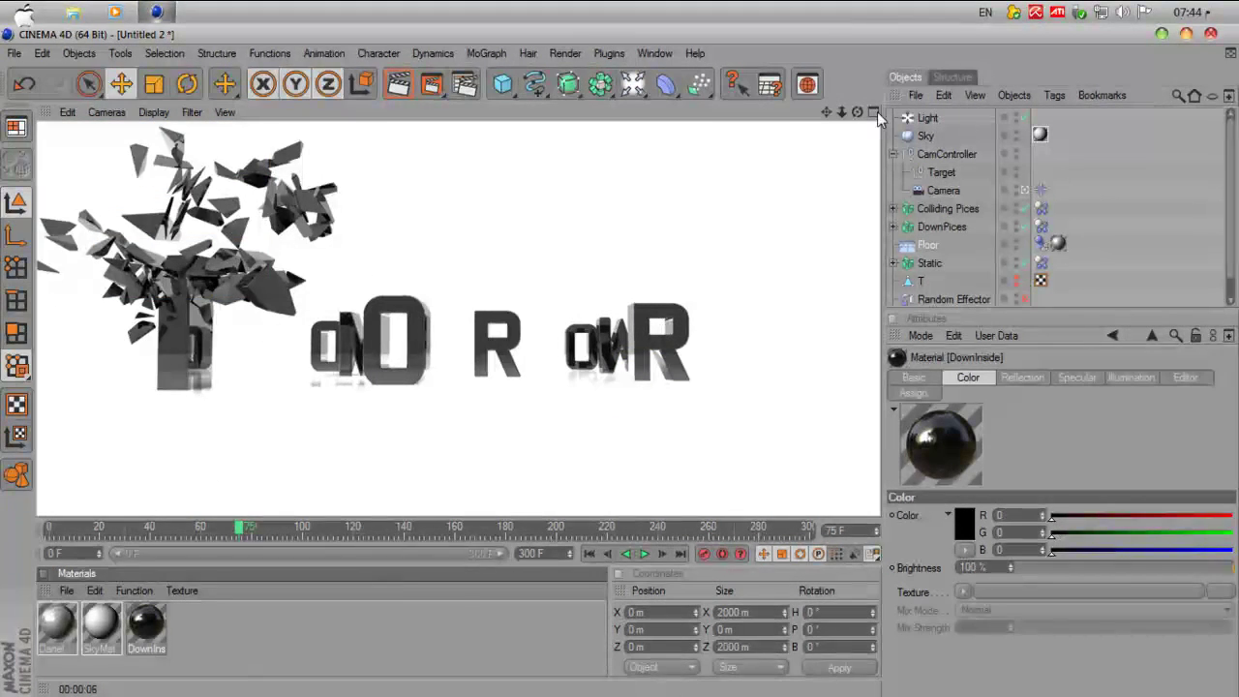
Play the animation from the start to frame 163, render that frame to the Picture Viewer, and close the viewer after inspecting it.
left_click(590, 554)
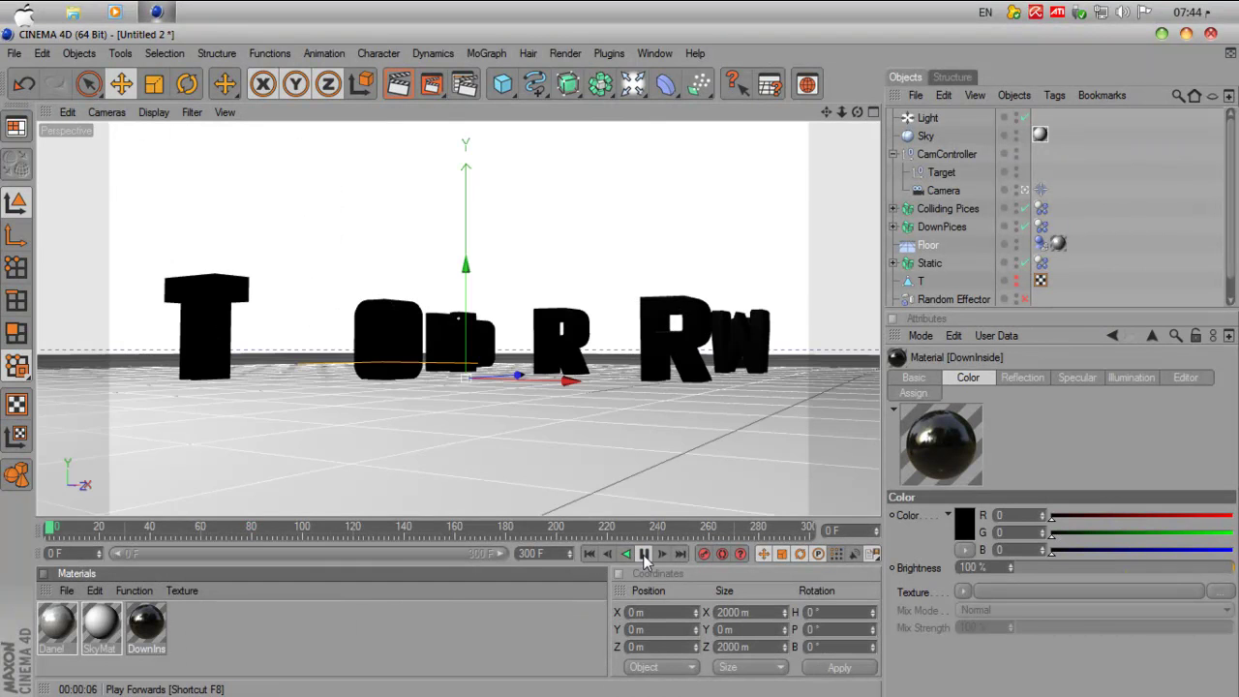
left_click(644, 554)
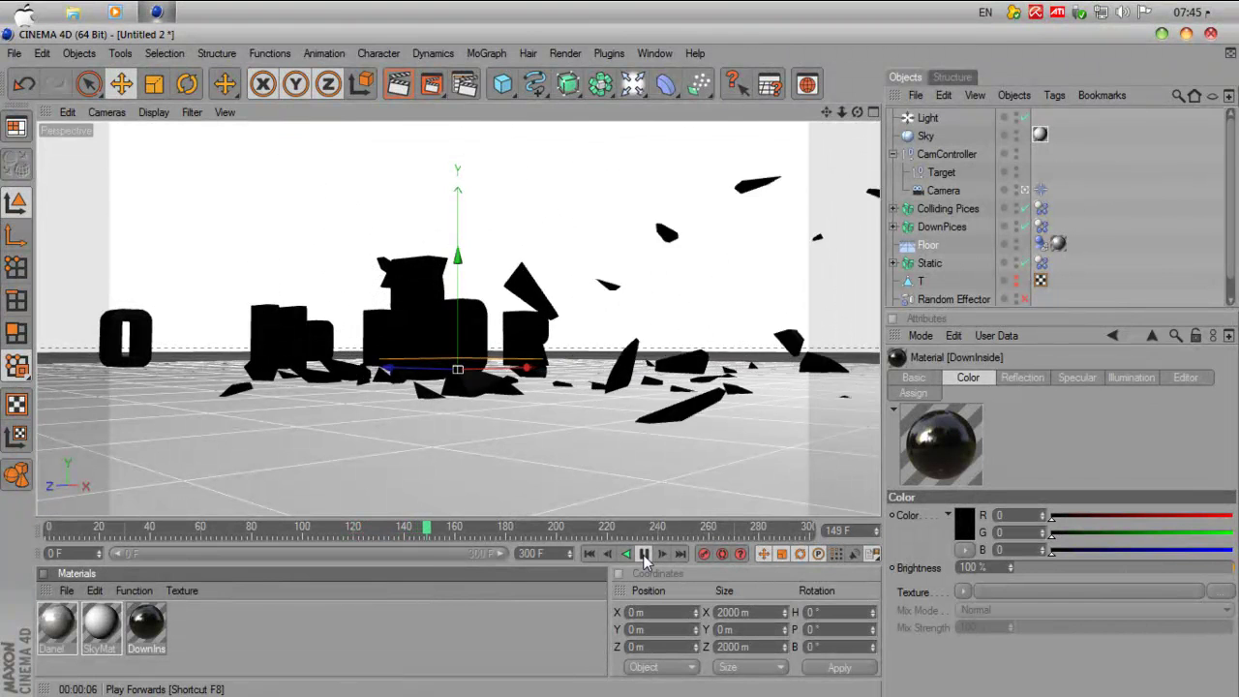
left_click(645, 554)
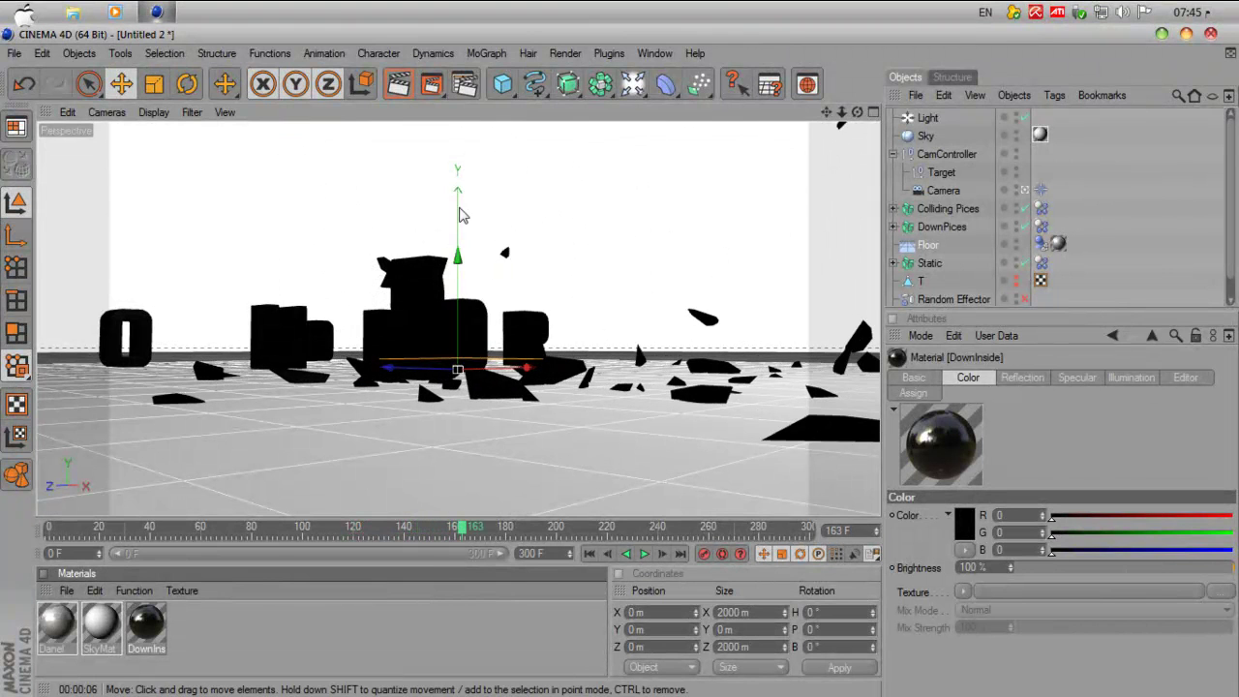
left_click(430, 85)
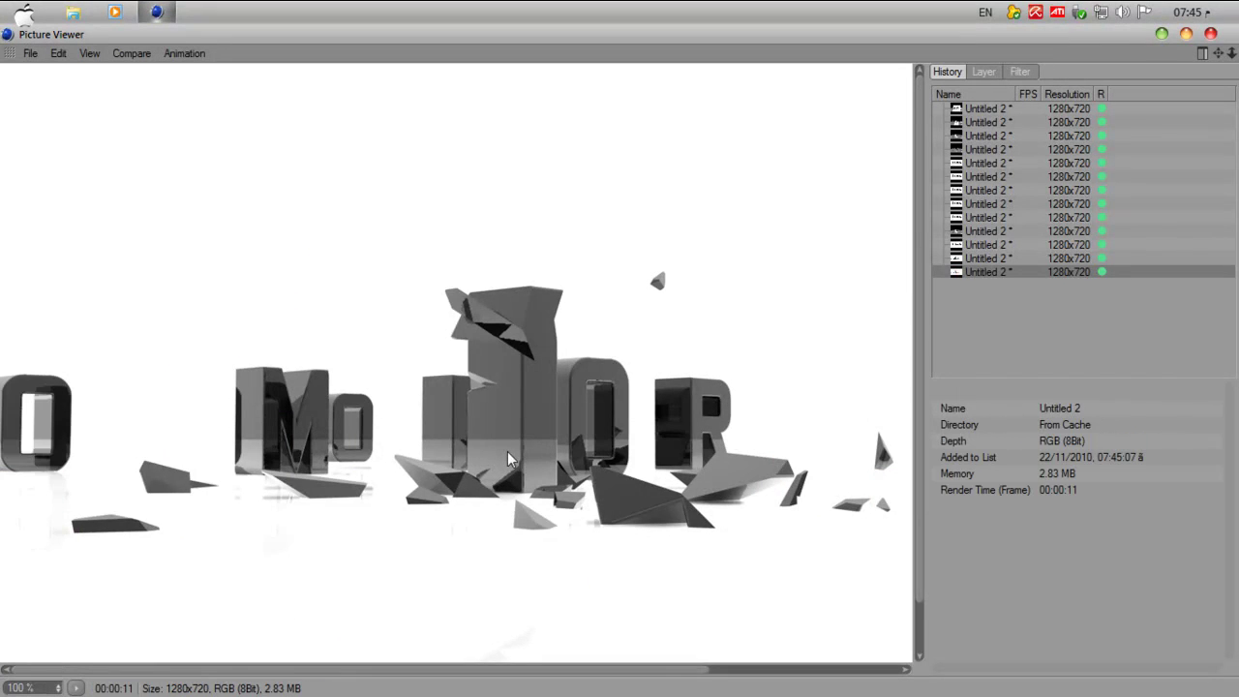
left_click(1211, 33)
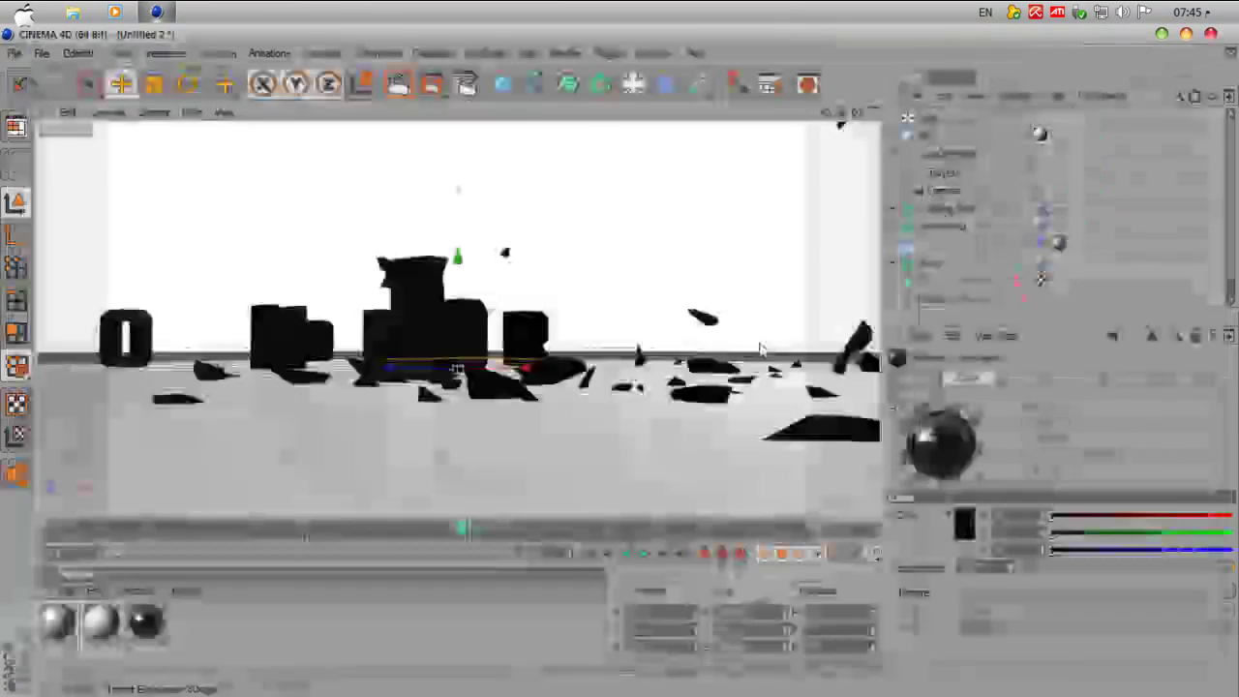
Replay the animation from the start and stop at frame 89.
left_click(590, 554)
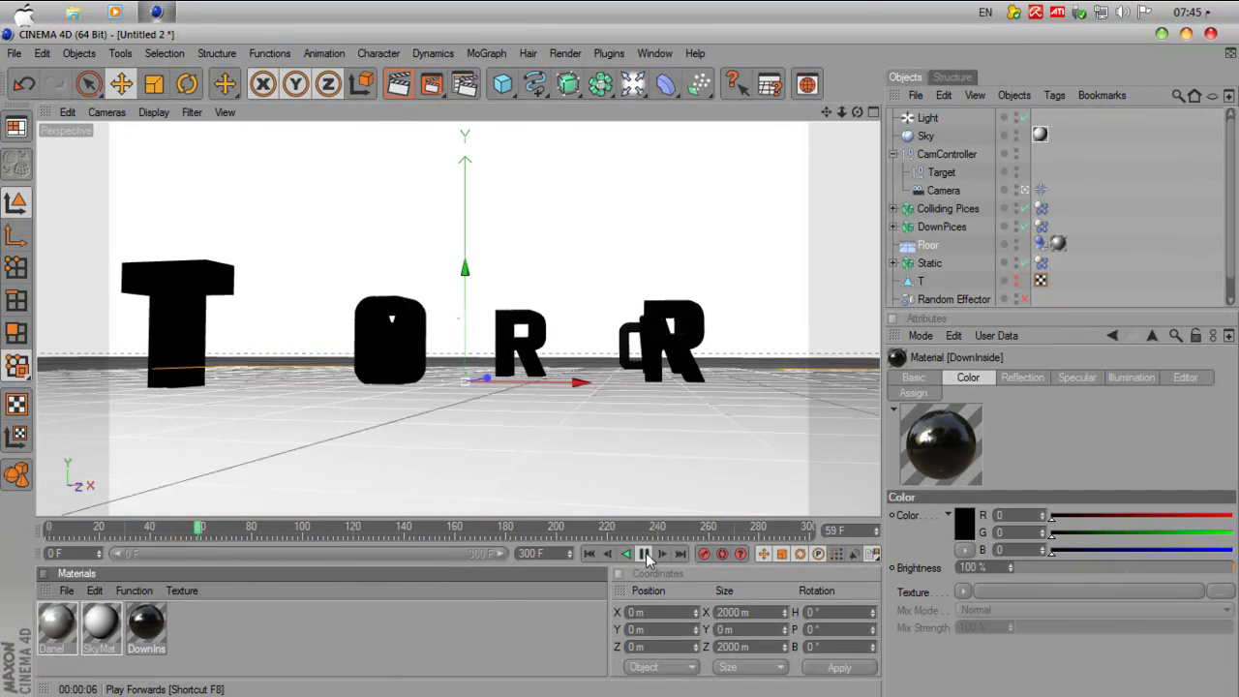
left_click(645, 554)
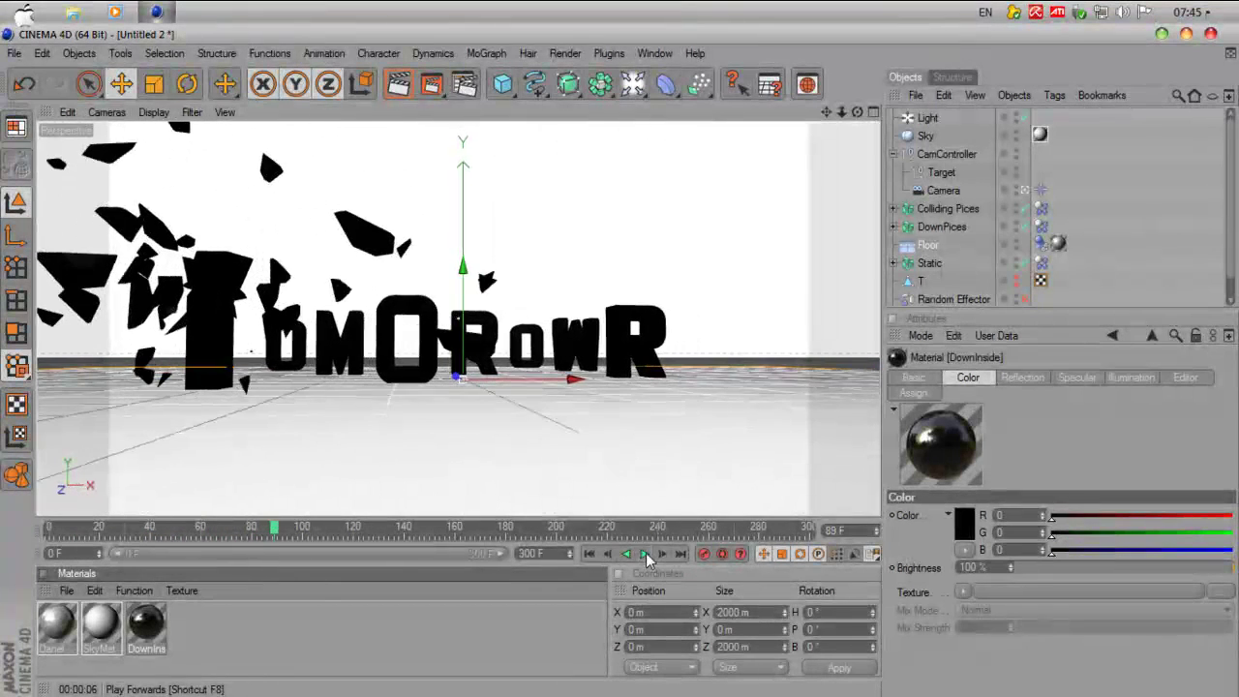